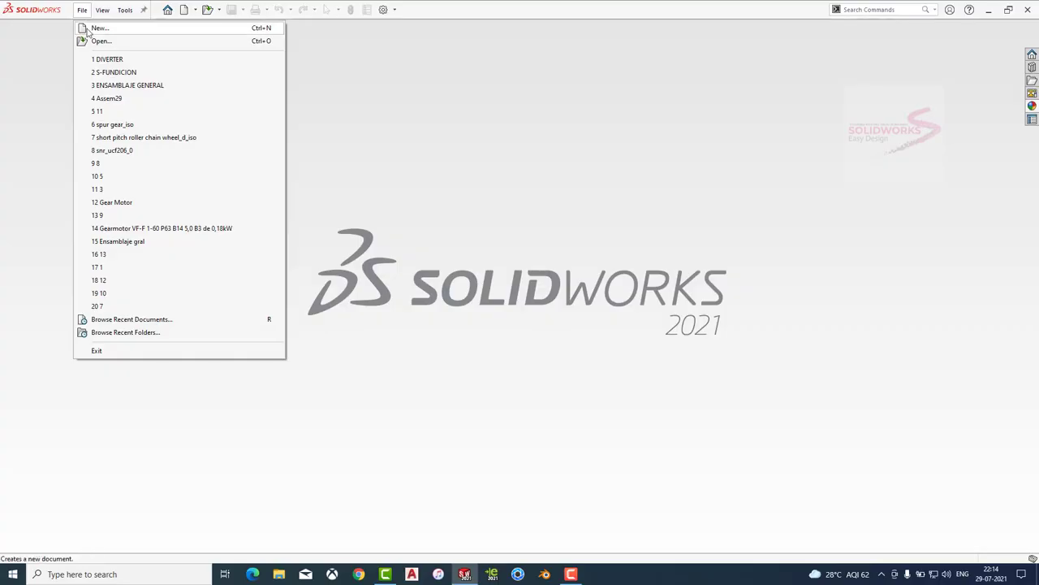
Create a new blank part document, Part9.
left_click(97, 28)
left_click(427, 417)
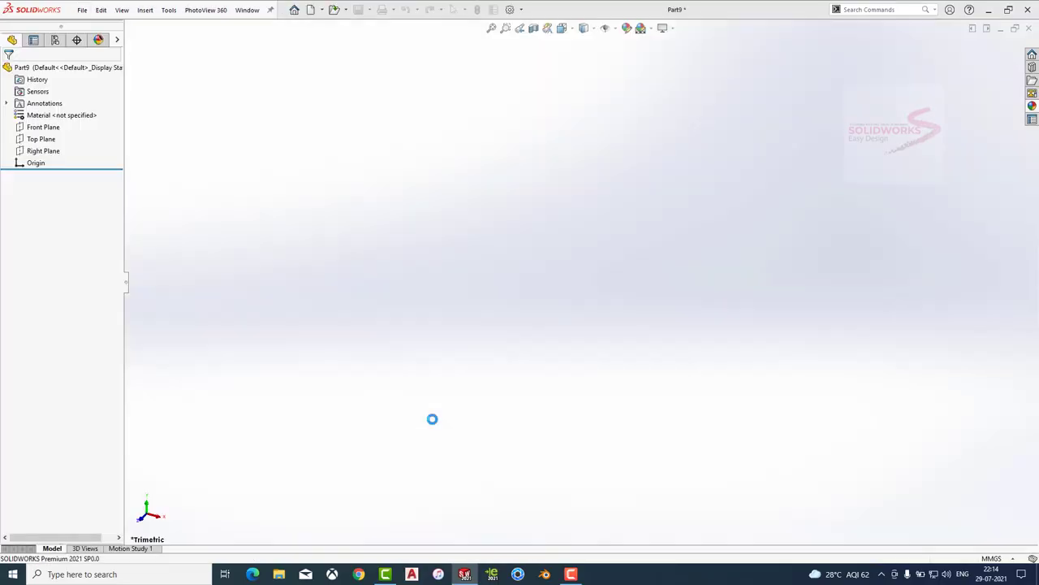
On the Top Plane with a white background, draw a center rectangle at the origin.
left_click(41, 194)
left_click(81, 175)
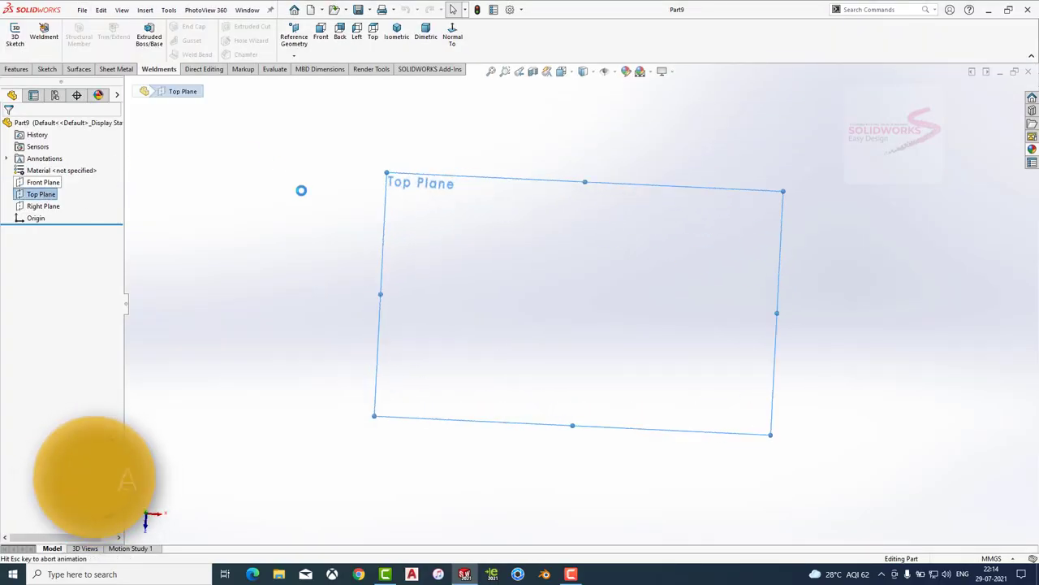
left_click(647, 72)
left_click(657, 100)
left_click(78, 40)
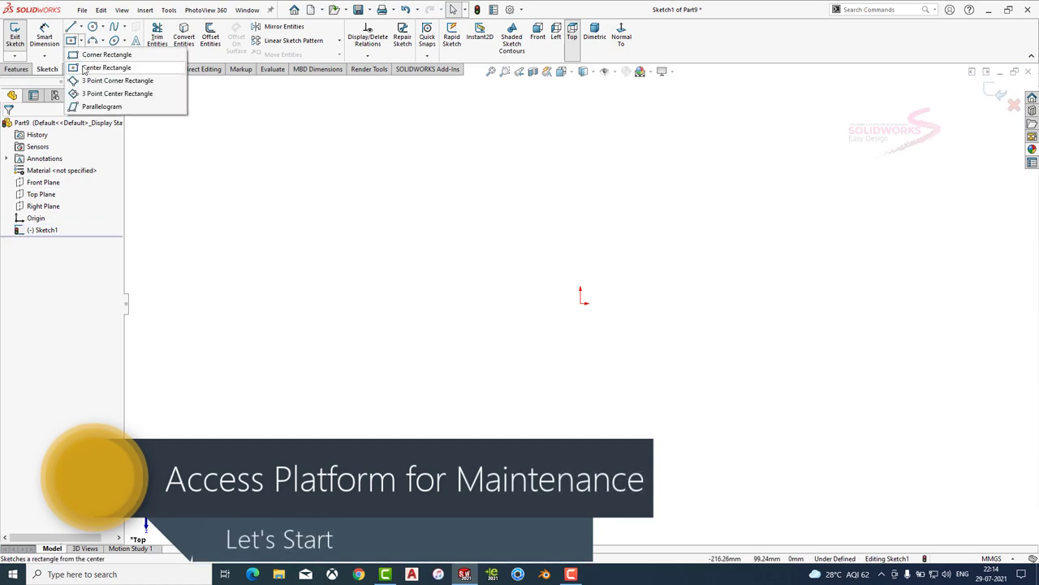
left_click(101, 65)
left_click(581, 303)
left_click(745, 424)
key("Escape")
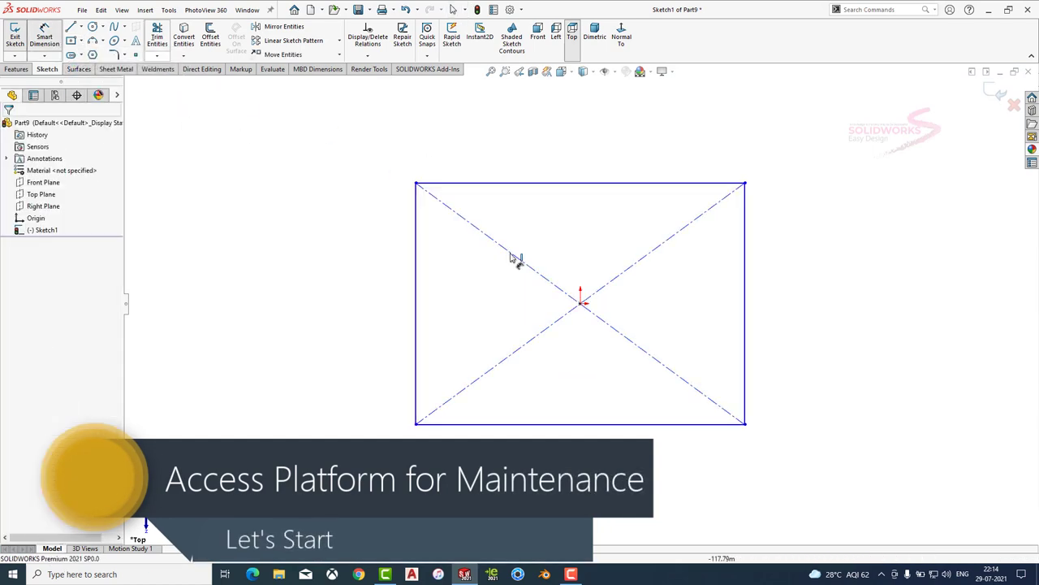
Dimension the rectangle 3106 high and 3300 wide.
left_click(749, 277)
left_click(786, 314)
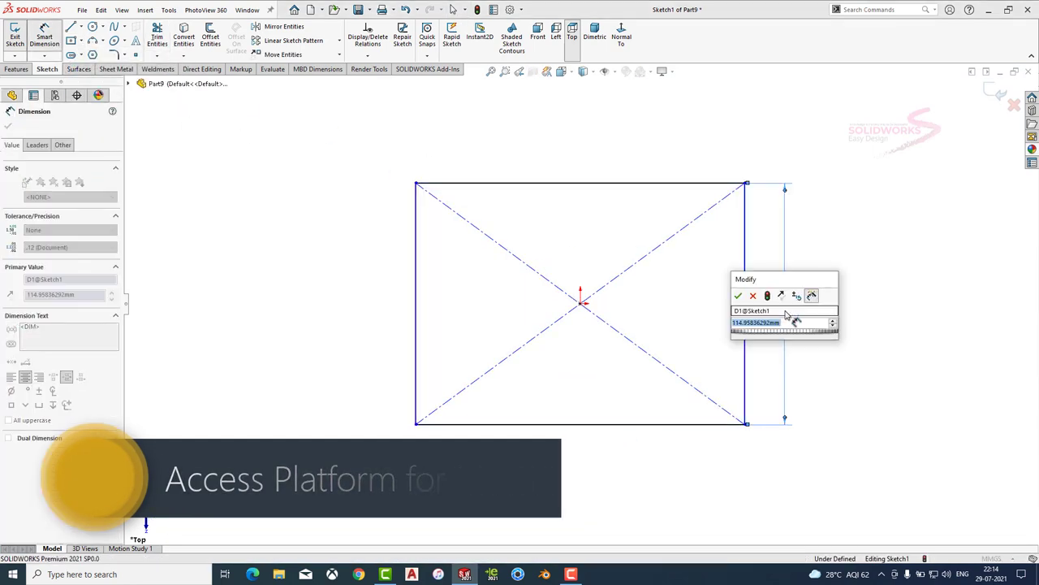
type("3106")
key("Return")
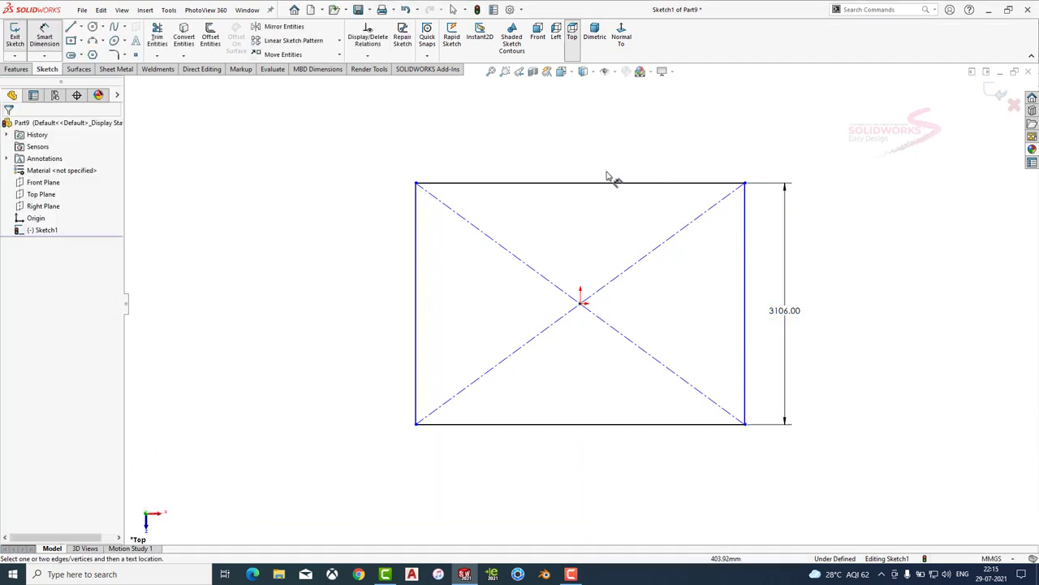
left_click(592, 184)
left_click(583, 164)
type("3300")
key("Return")
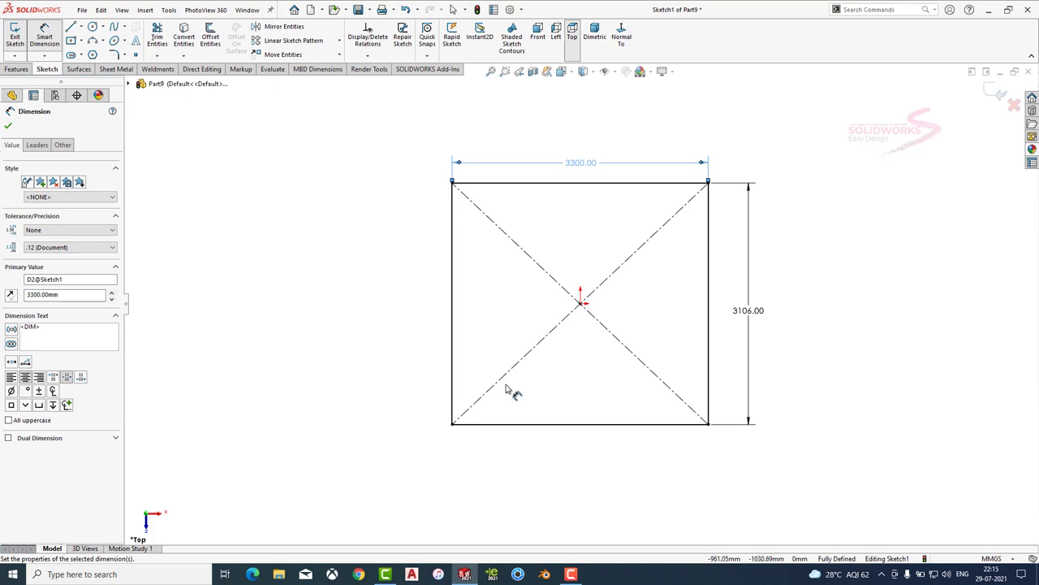
left_click(454, 308)
key("Escape")
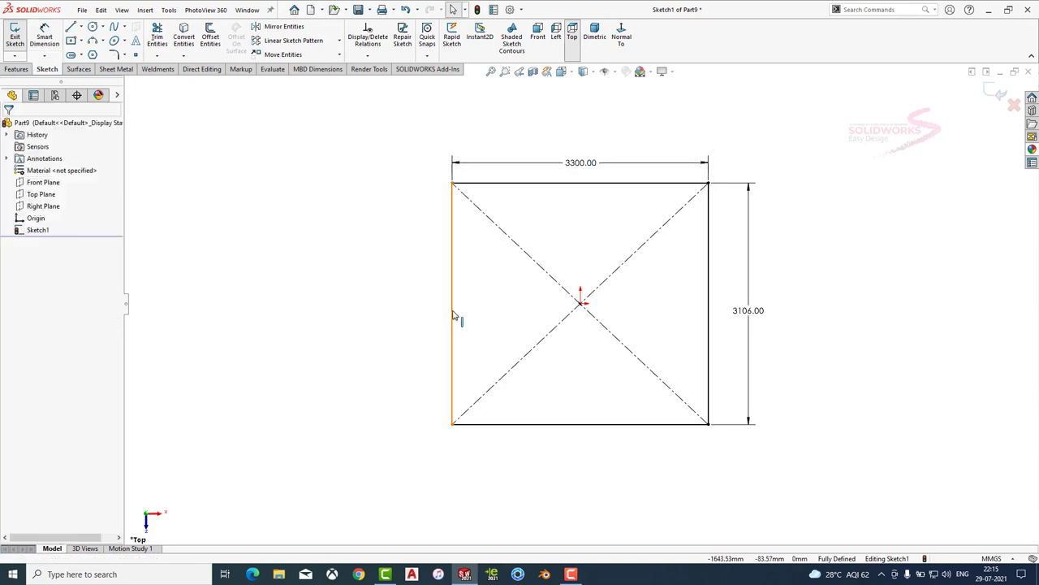
left_click(708, 260)
left_click(822, 281)
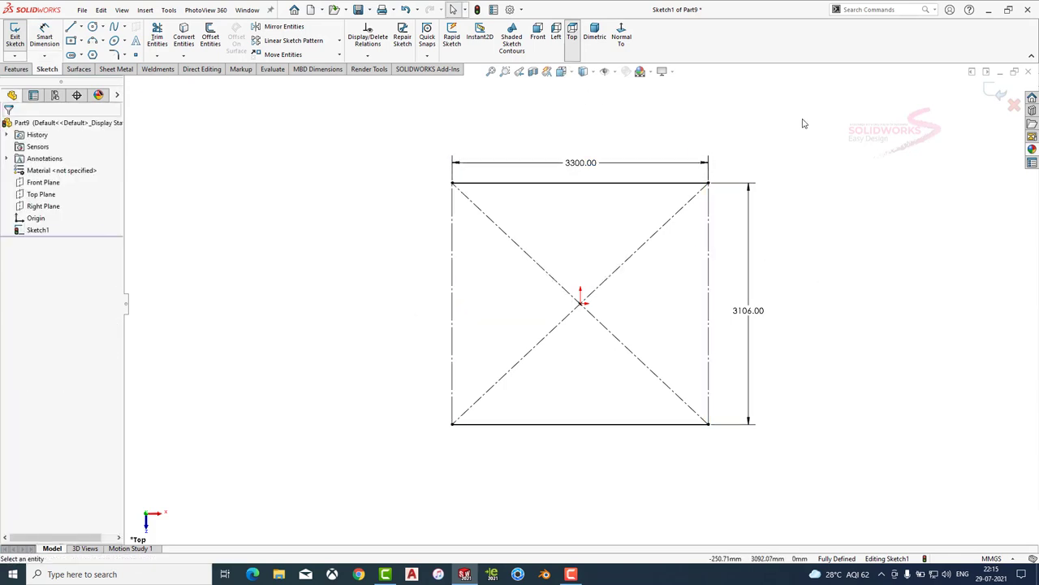
In a new 3D sketch, draw a 7500 mm column line with its midpoint on the left corner.
left_click(1001, 95)
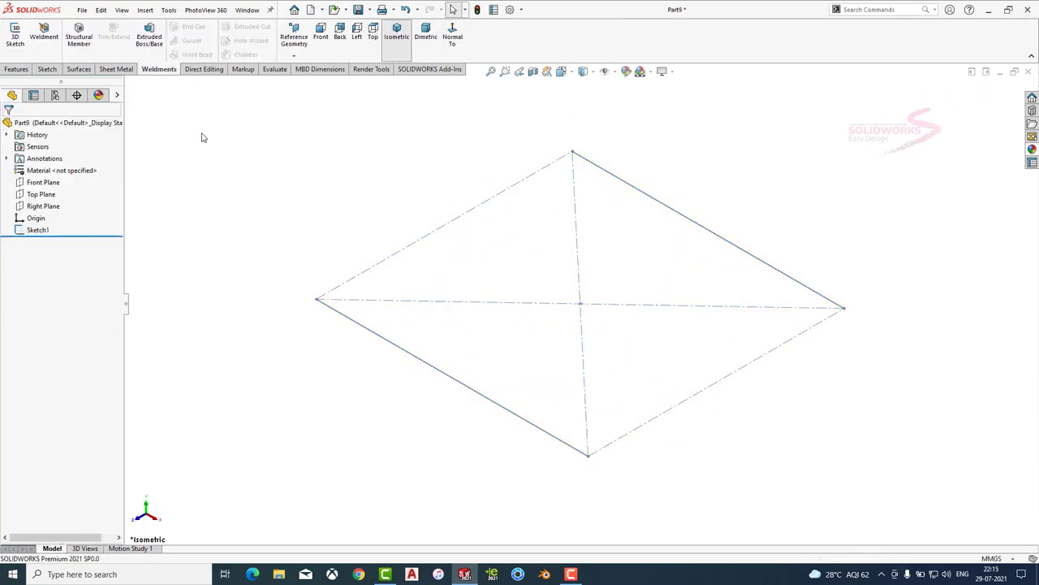
left_click(13, 45)
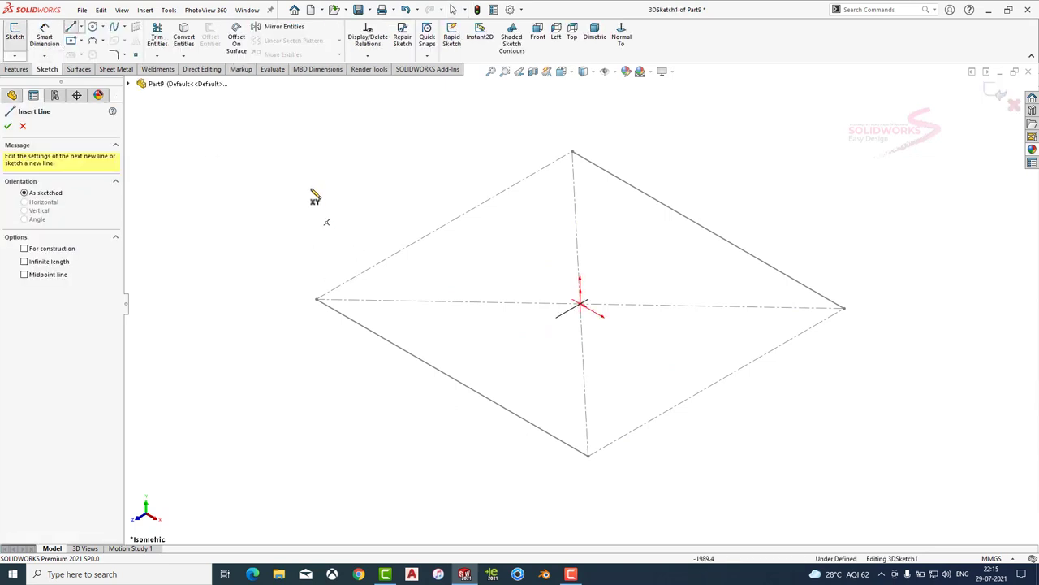
left_click(316, 121)
double_click(316, 501)
left_click(318, 321)
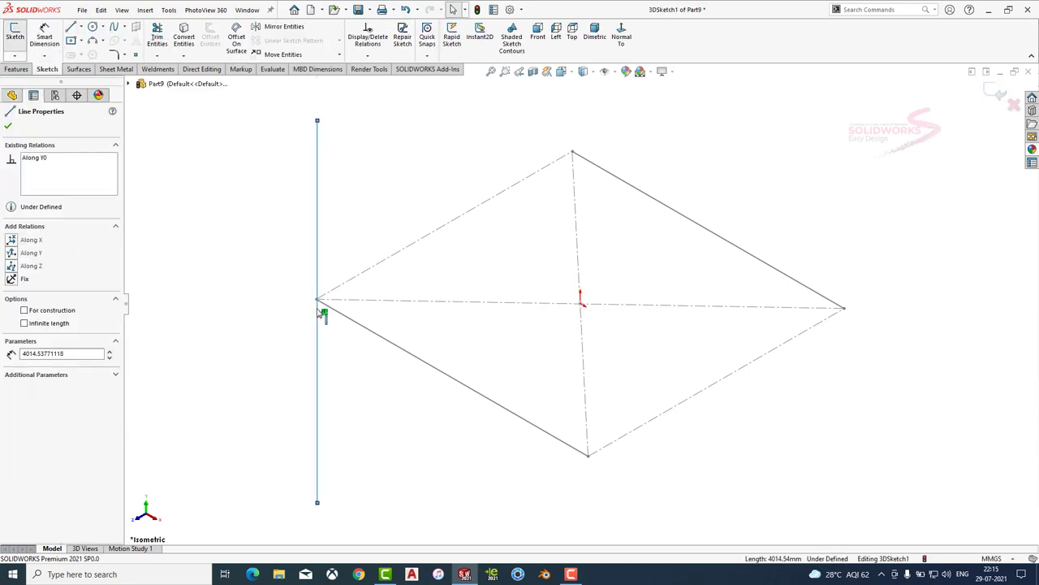
left_click(317, 300, "ctrl")
left_click(350, 251)
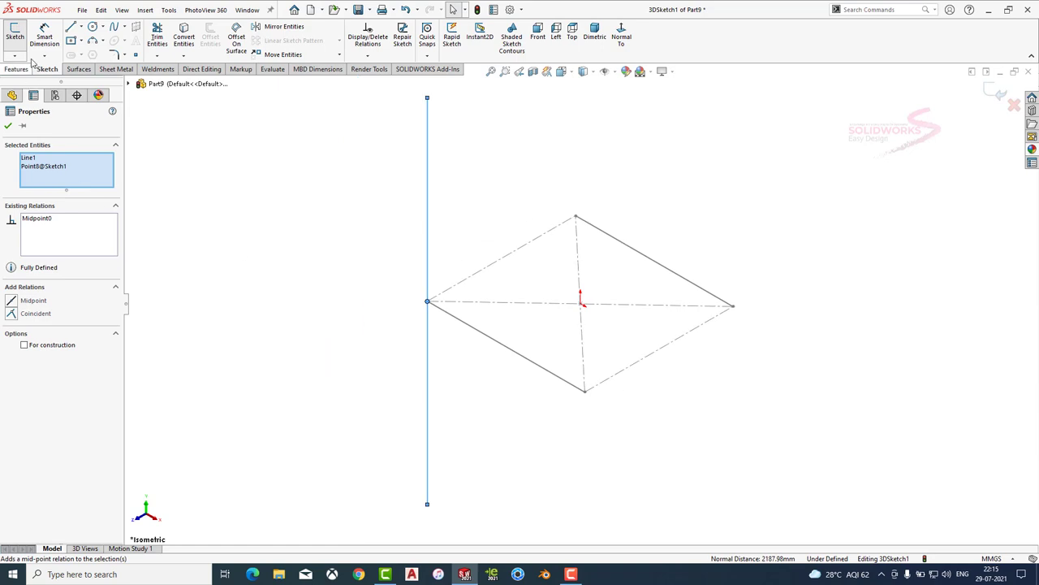
left_click(457, 200)
left_click_drag(427, 276, 390, 284)
double_click(391, 277)
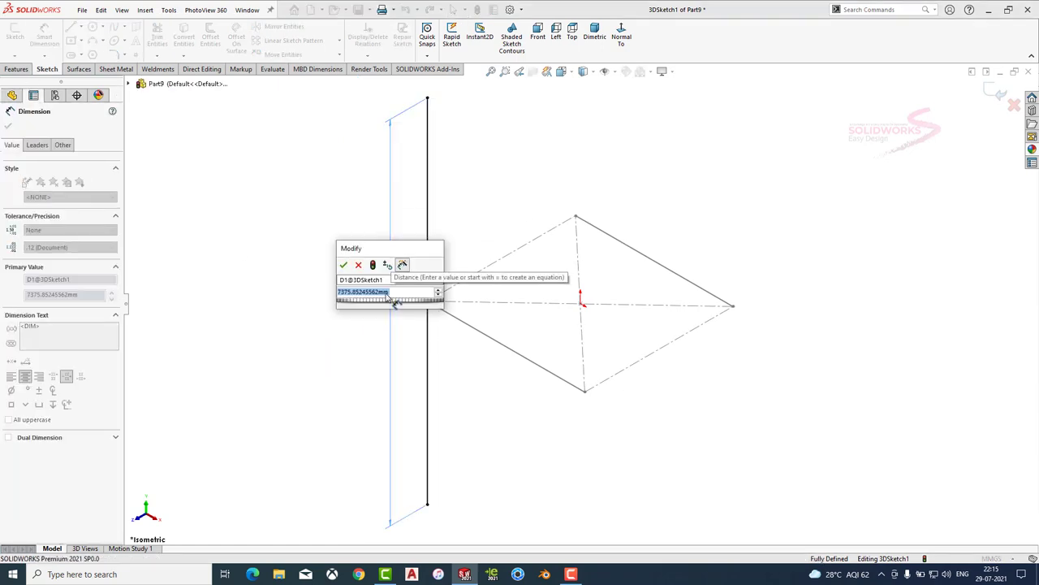
key("Return")
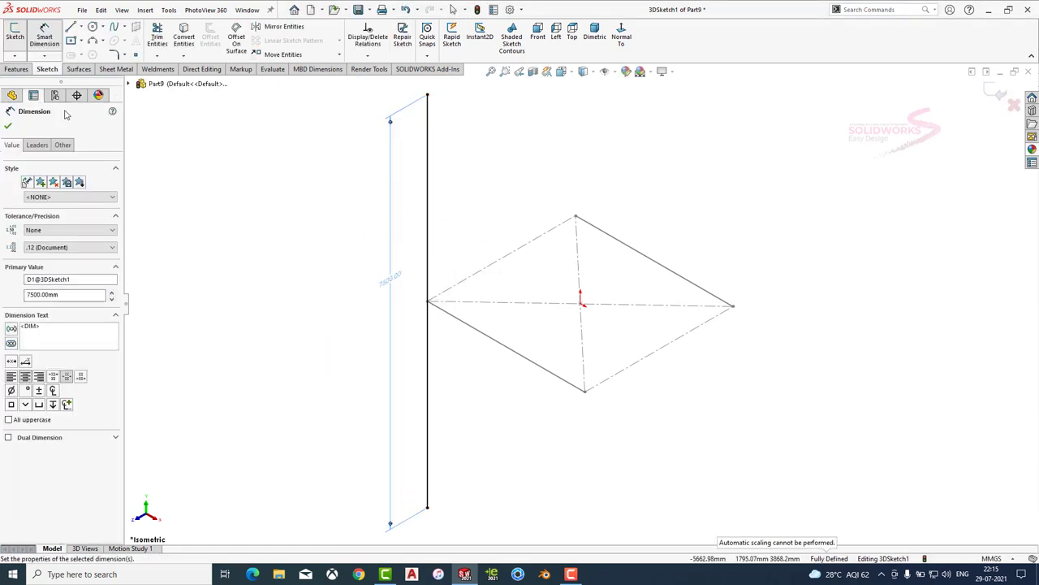
Draw a second column line with its midpoint on the back corner.
key("l")
left_click(574, 93)
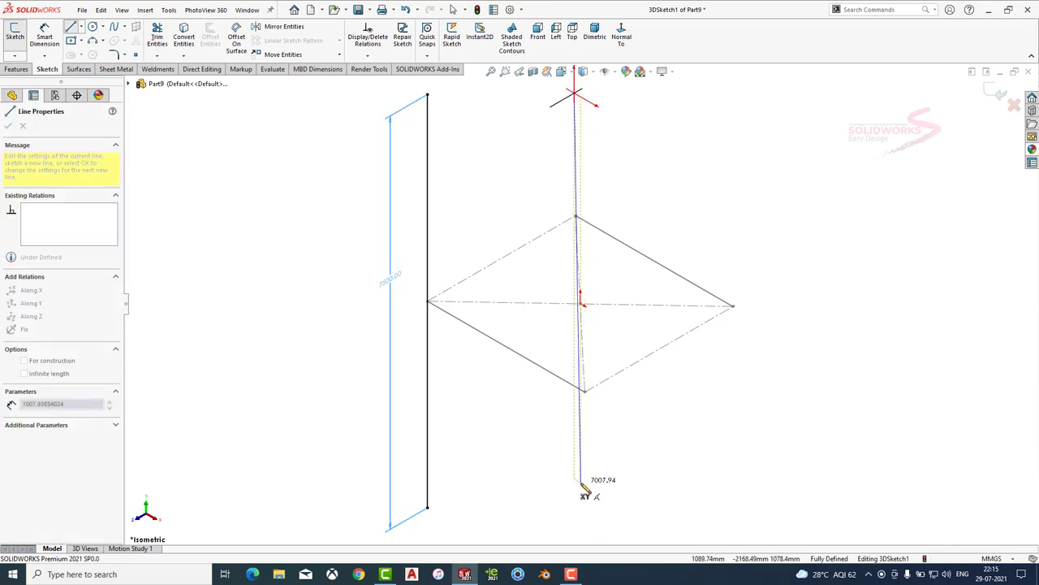
left_click(581, 483)
key("Escape")
left_click(578, 226)
left_click(576, 218, "ctrl")
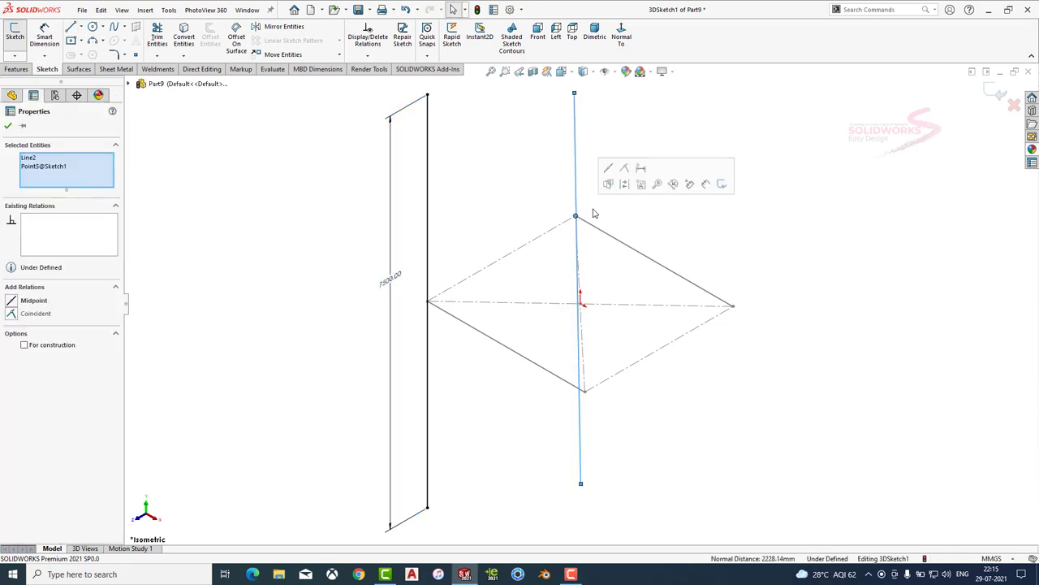
left_click(615, 173)
left_click(212, 273)
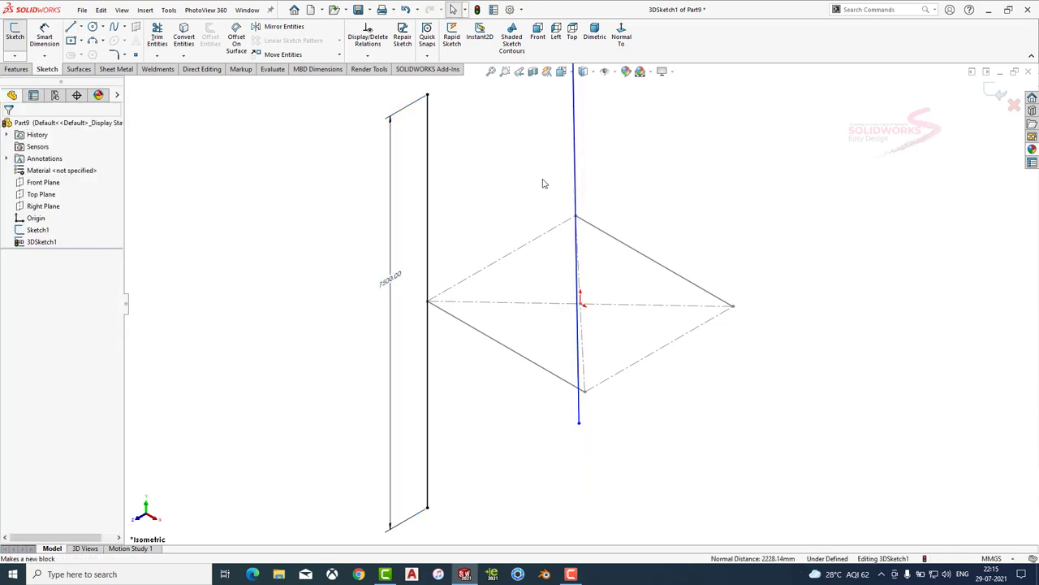
Make the back column line vertical and parallel to the left column line.
left_click(574, 177)
left_click(625, 143)
key("Escape")
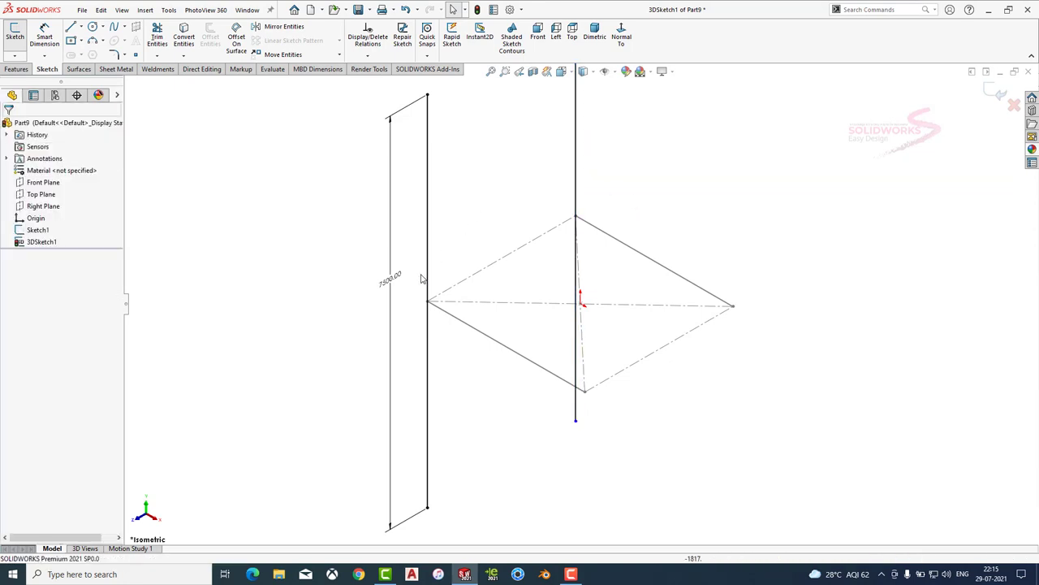
left_click(427, 278)
left_click(575, 191, "ctrl")
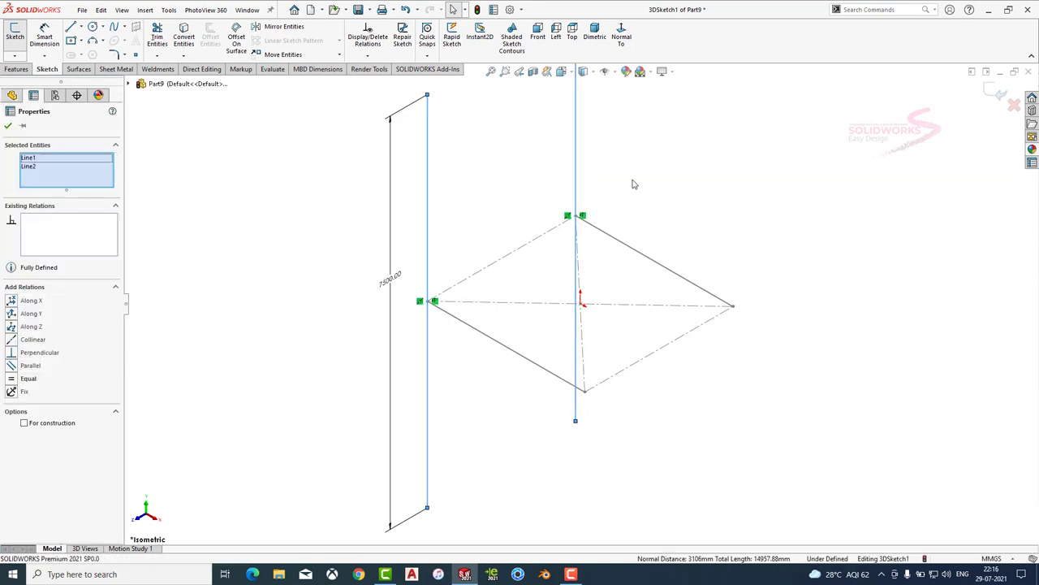
left_click(16, 365)
key("Escape")
middle_click_drag(652, 269, 652, 303)
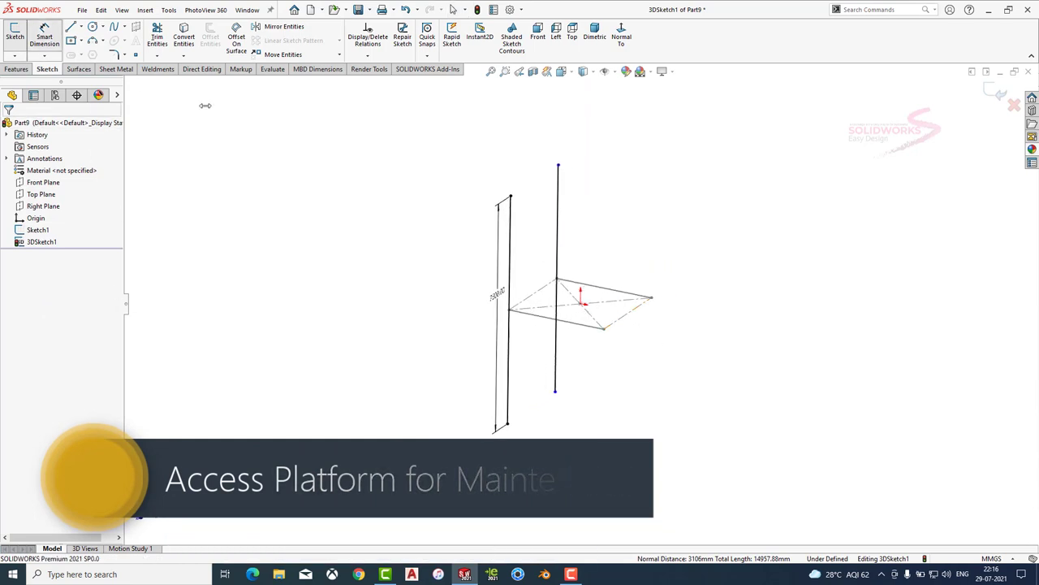
Start a structural member on the left column line, trying sizes W8x31 through W12x40.
left_click(158, 69)
left_click(15, 37)
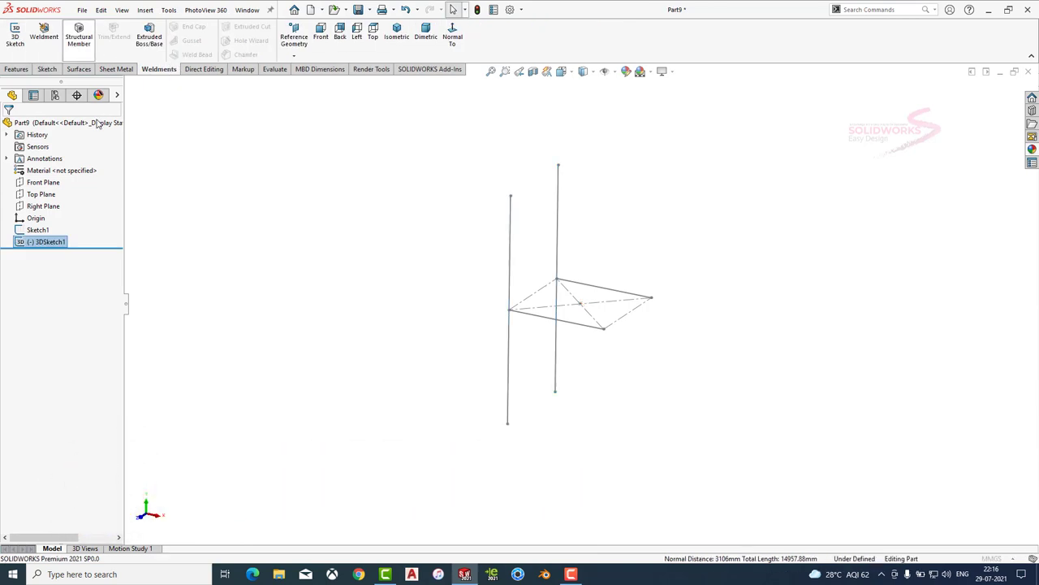
left_click(78, 36)
left_click(37, 252)
left_click(33, 293)
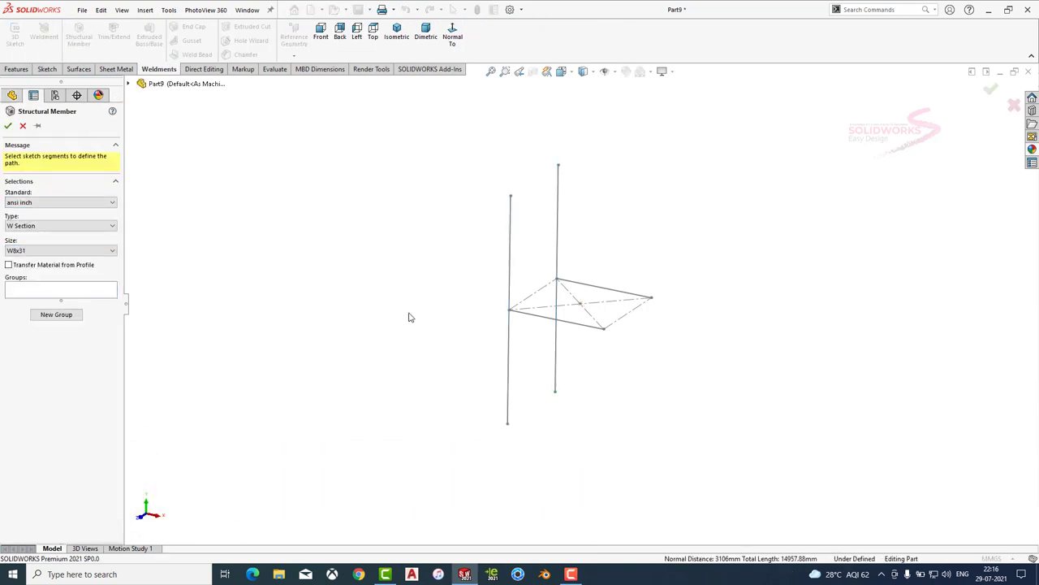
left_click(510, 332)
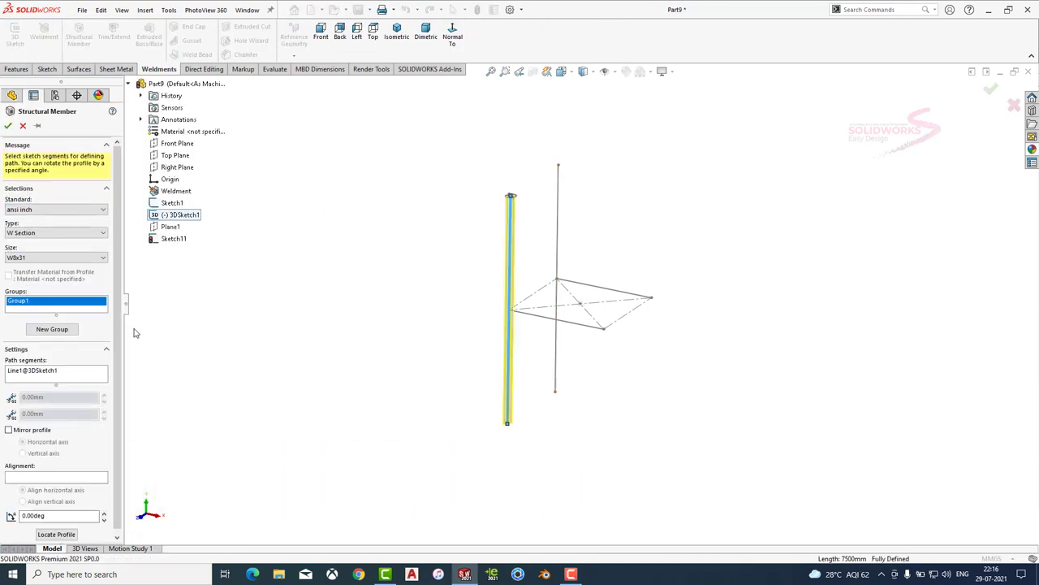
left_click(37, 258)
left_click(28, 302)
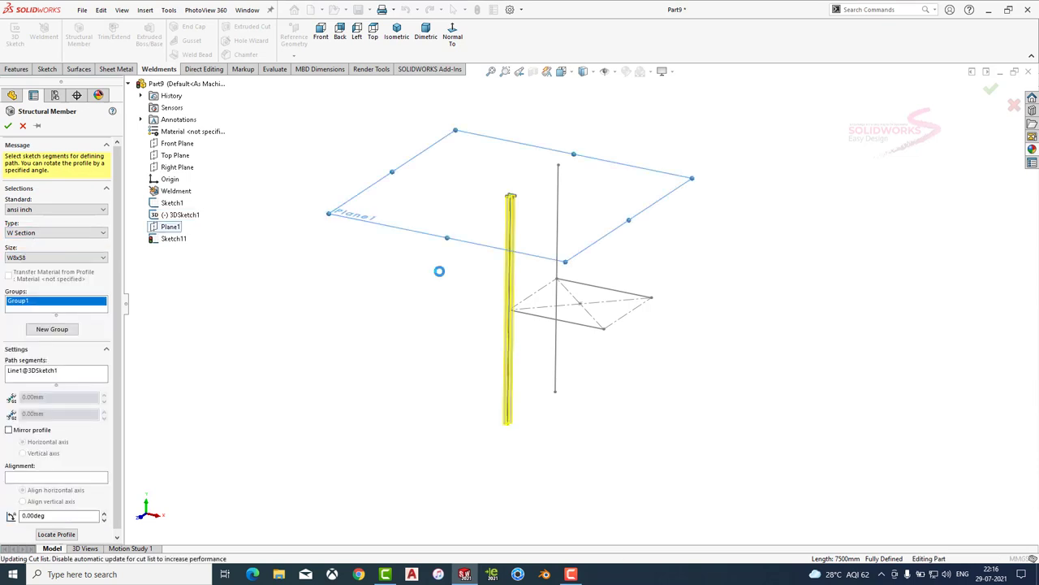
left_click(49, 250)
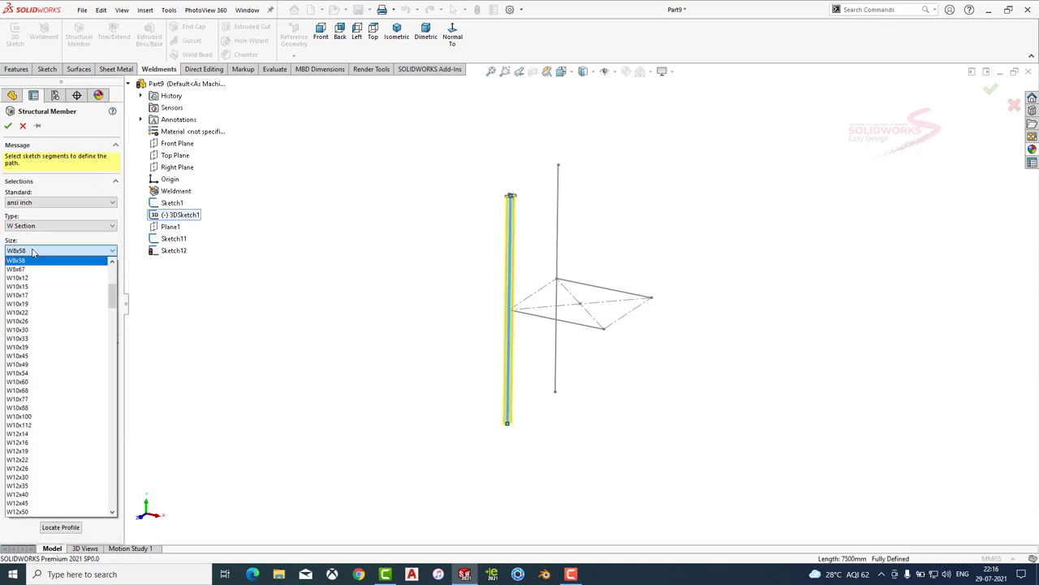
left_click(24, 288)
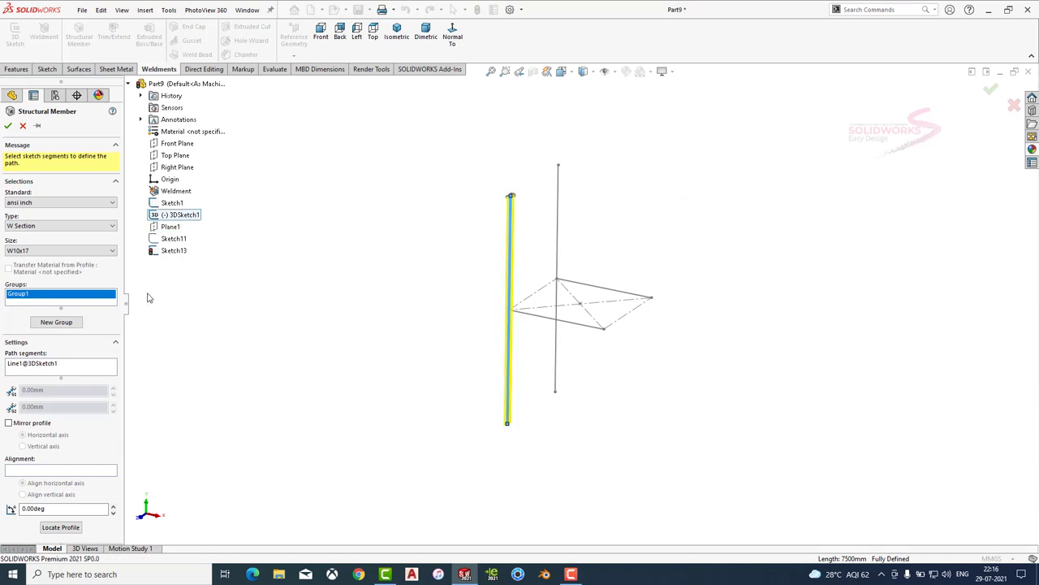
left_click(38, 253)
left_click(49, 461)
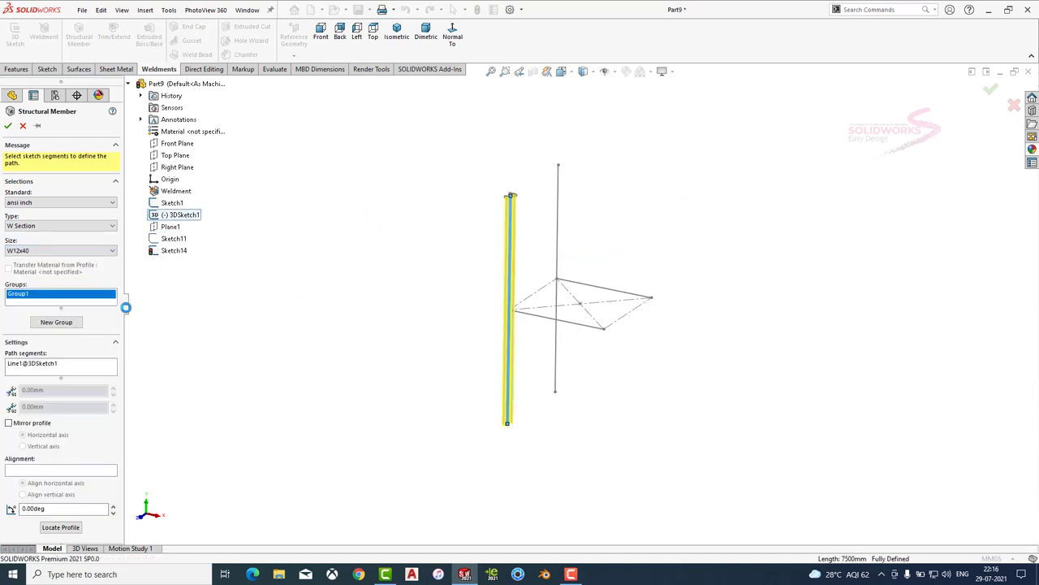
Add the back column line as a second group and rotate the profiles 90 degrees.
left_click(56, 322)
left_click(557, 268)
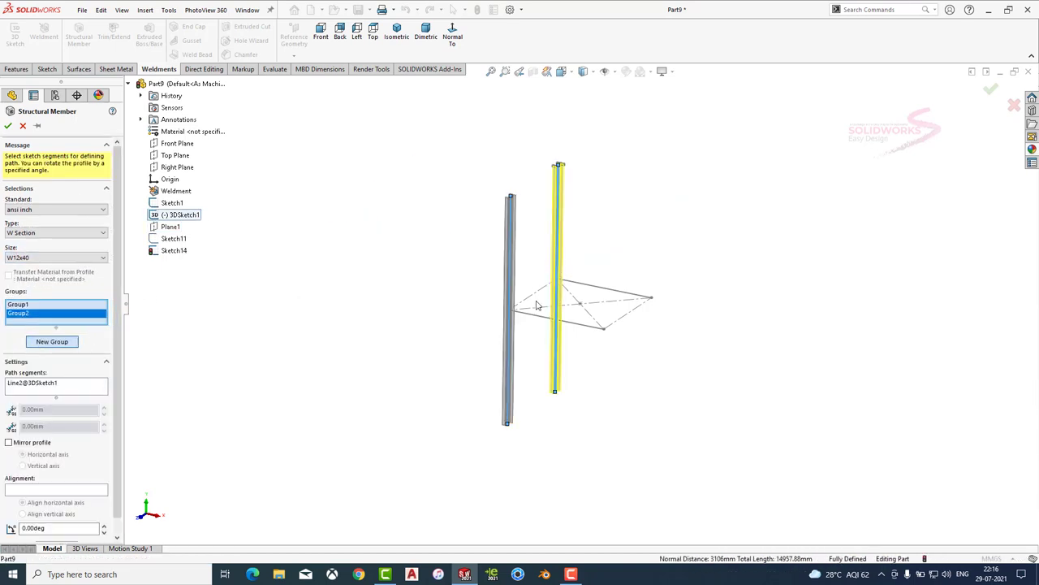
scroll(520, 300, "up", 3)
scroll(505, 286, "up", 3)
middle_click_drag(505, 285, 520, 279)
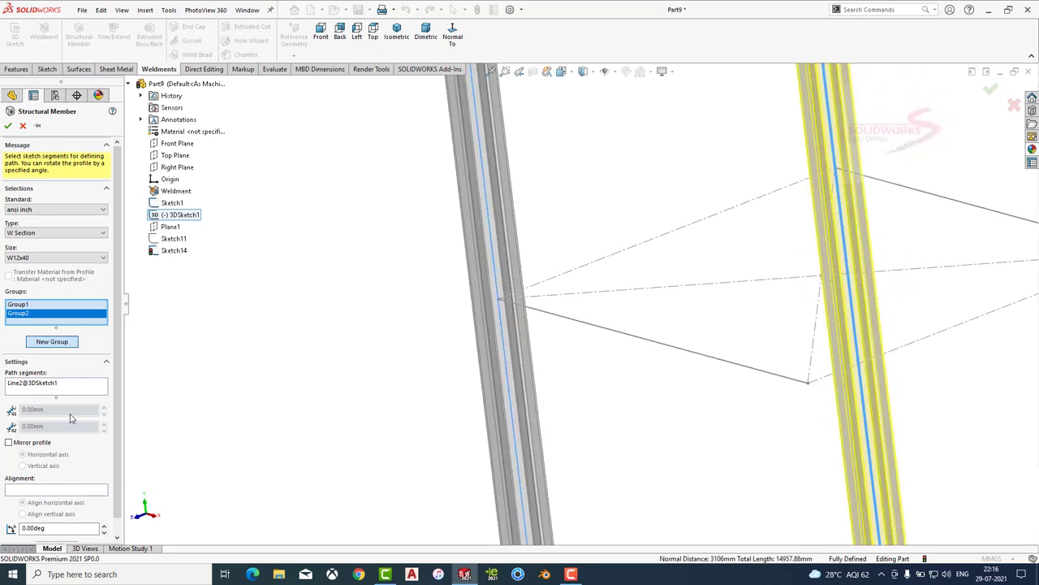
type("90")
key("Return")
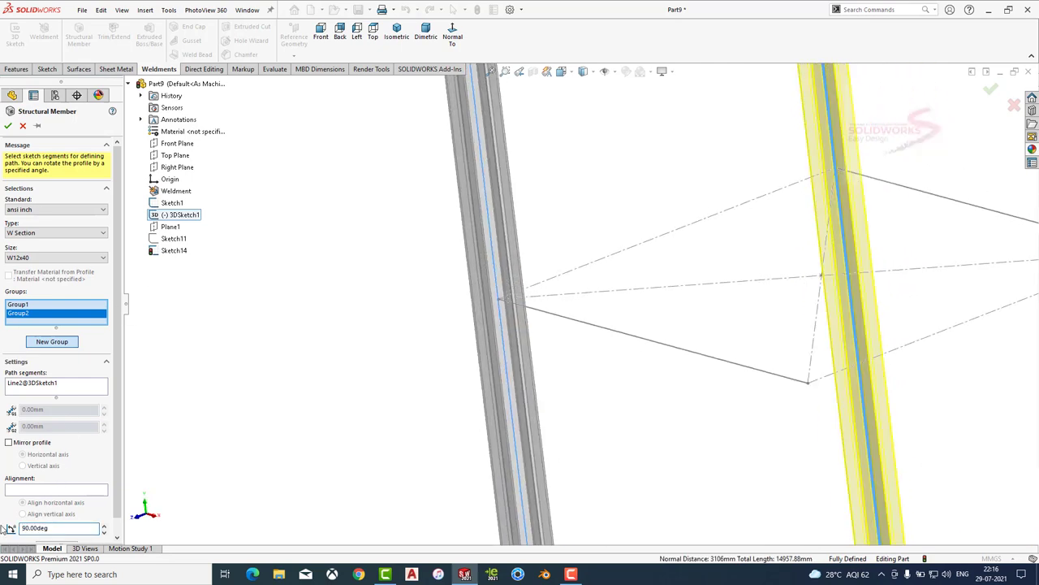
left_click(28, 306)
type("90")
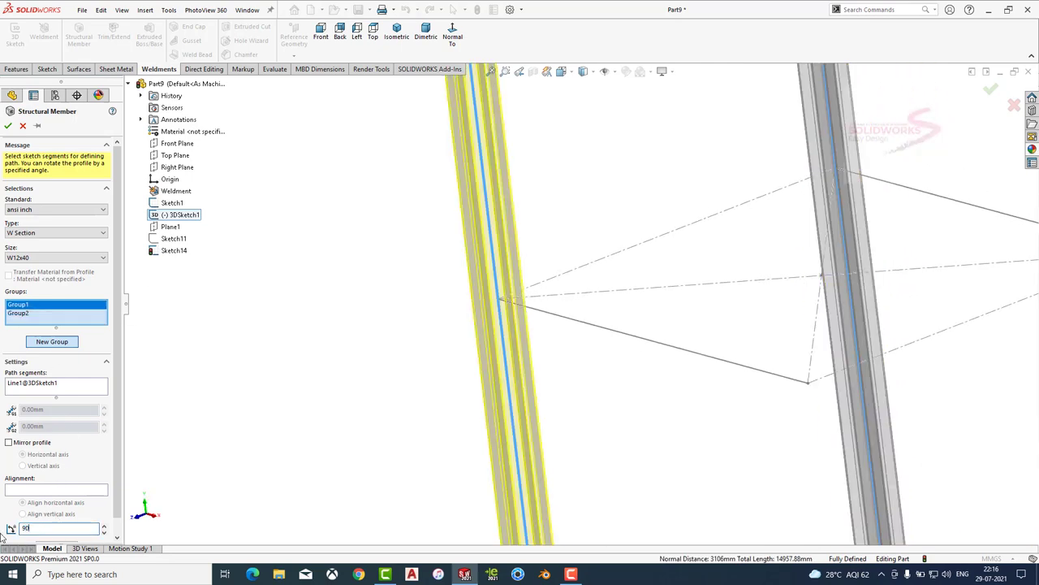
key("Return")
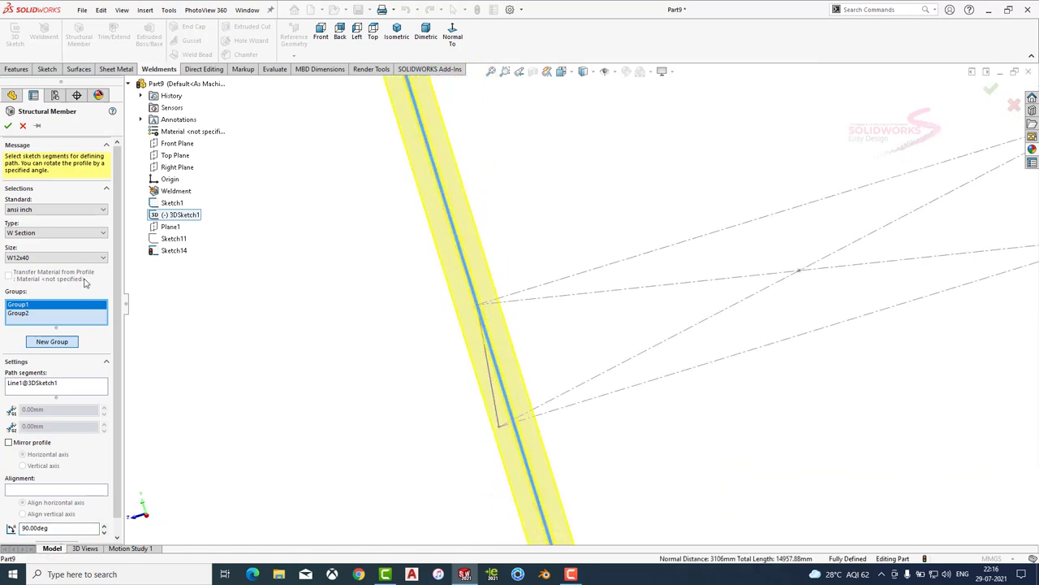
Set the column size to W12x210 and create both column members.
left_click(44, 257)
left_click(49, 405)
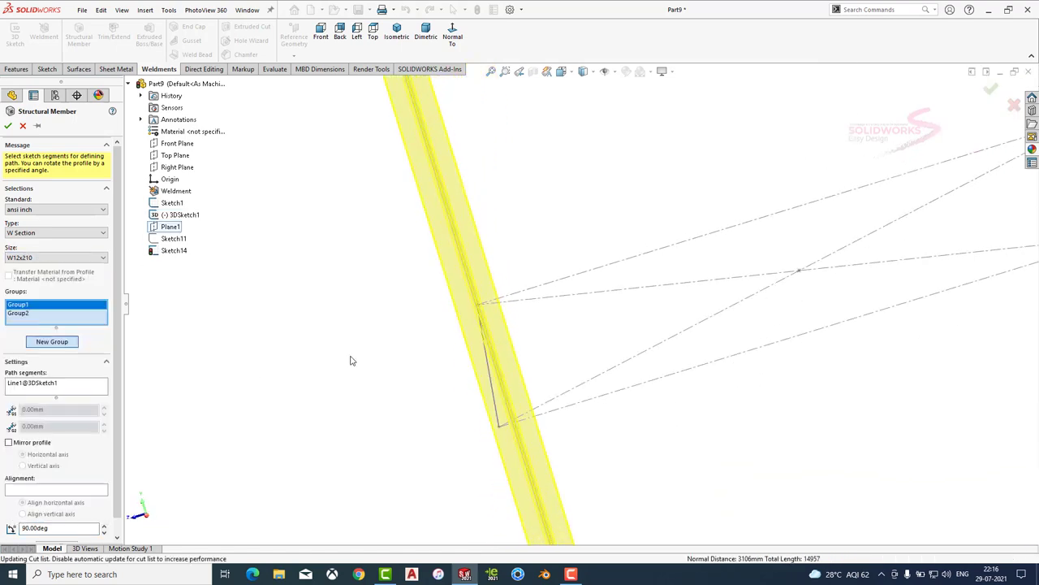
left_click(9, 125)
scroll(441, 325, "up", 5)
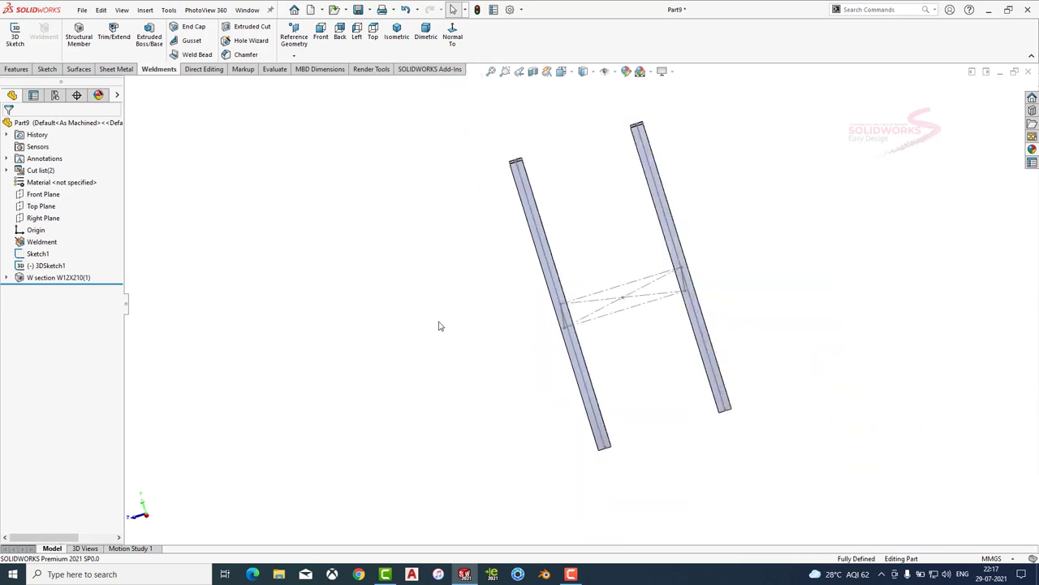
middle_click_drag(441, 324, 538, 286)
Create two W12x210 cantilever beams along the rectangle's side lines, Line2 and Line4.
scroll(538, 286, "down", 5)
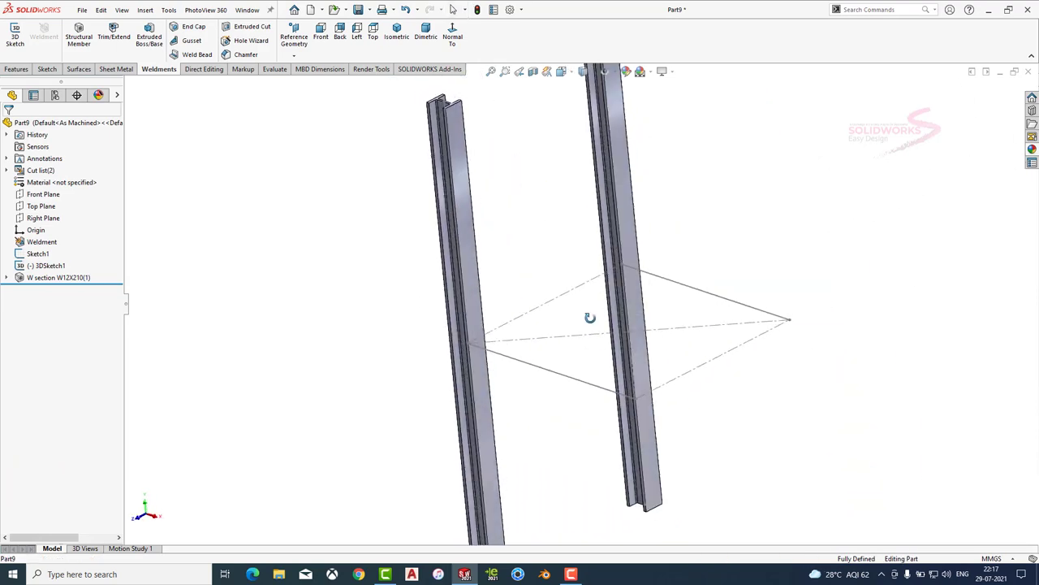
middle_click_drag(590, 315, 478, 281)
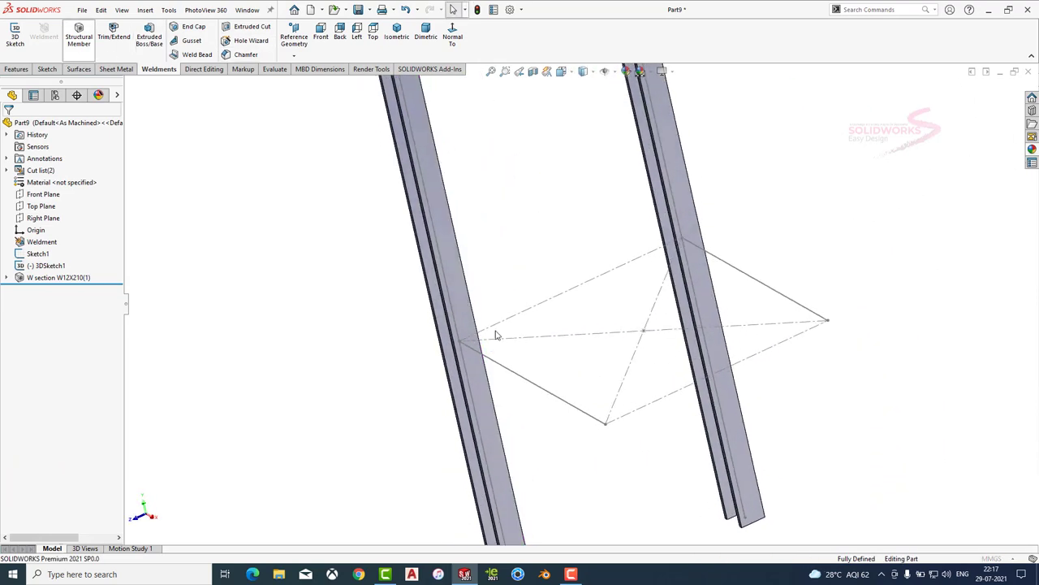
left_click(504, 370)
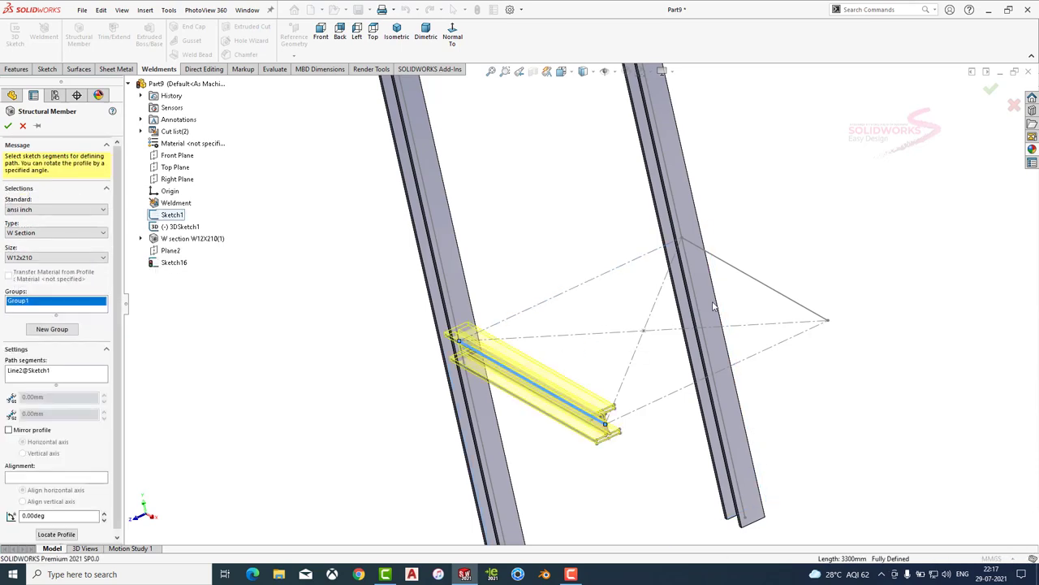
left_click(746, 278)
mouse_move(746, 278)
middle_mouse_down()
mouse_move(726, 290)
mouse_move(659, 251)
mouse_move(684, 285)
mouse_move(666, 280)
middle_mouse_up()
left_click(7, 125)
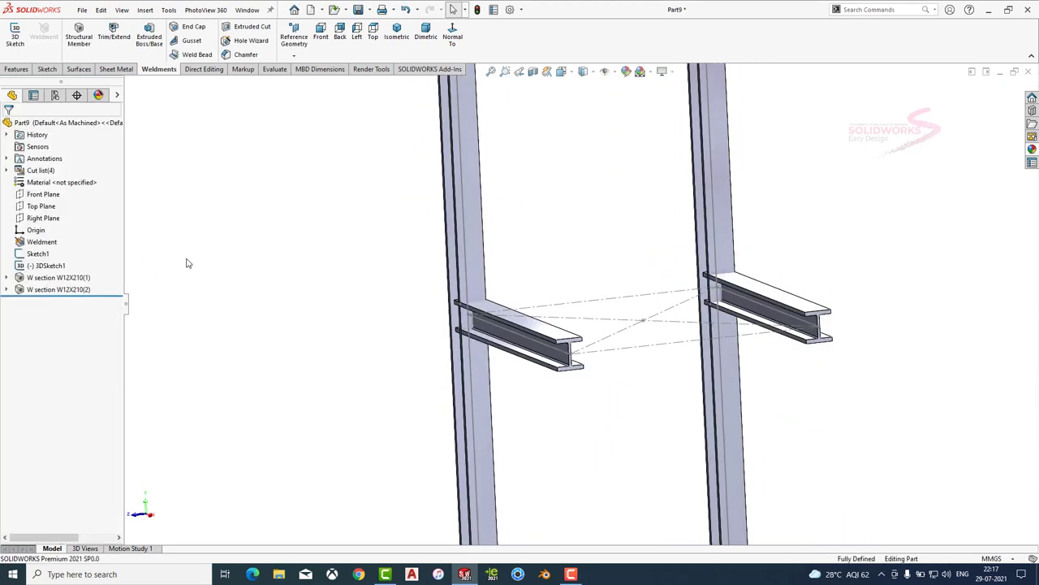
mouse_move(228, 288)
middle_mouse_down()
mouse_move(262, 309)
mouse_move(490, 335)
middle_mouse_up()
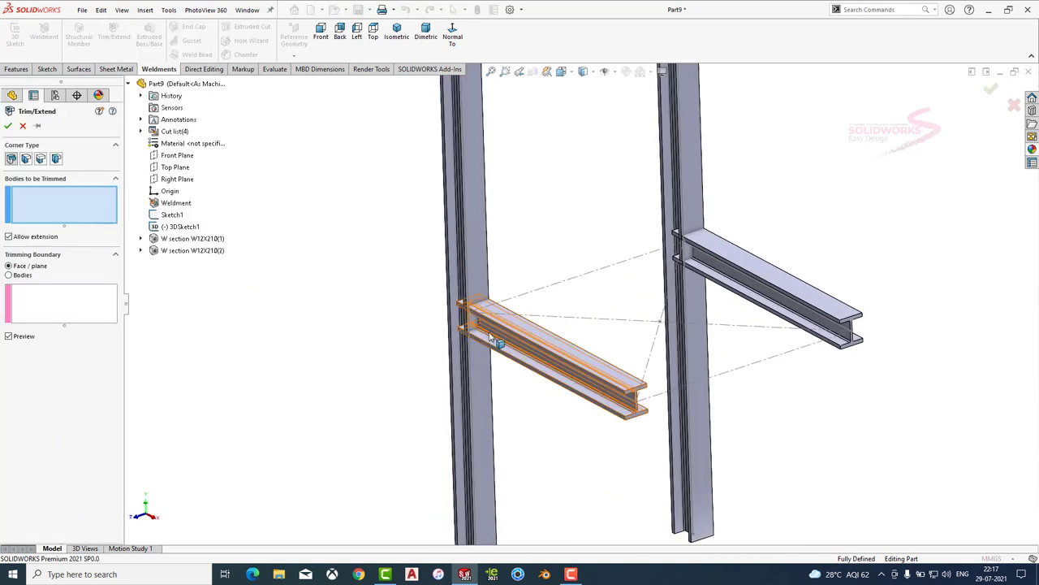
Trim both beams against the two column faces with weld gap enabled.
left_click(517, 334)
left_click(747, 272)
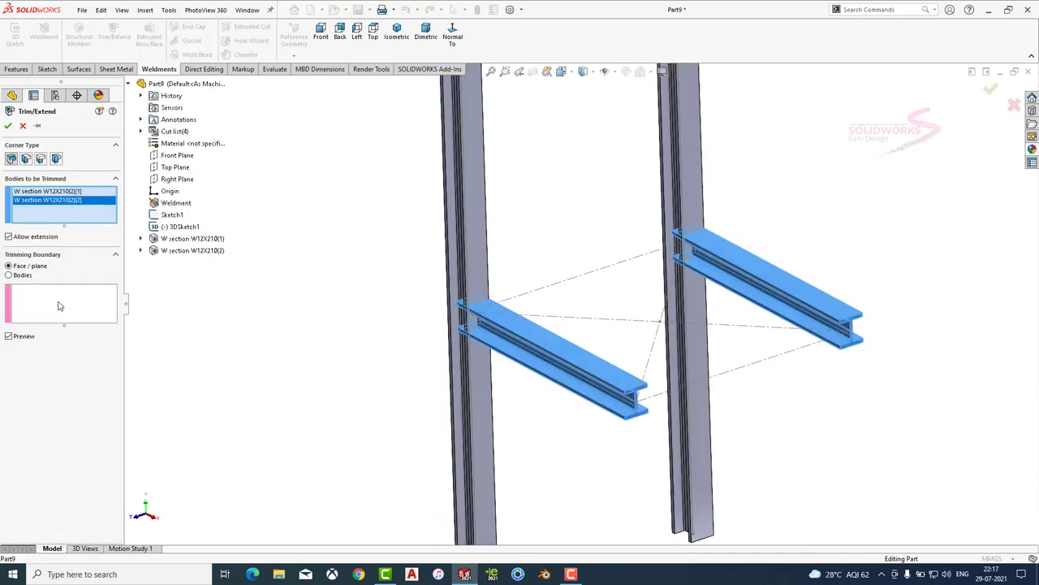
left_click(476, 284)
left_click(669, 227)
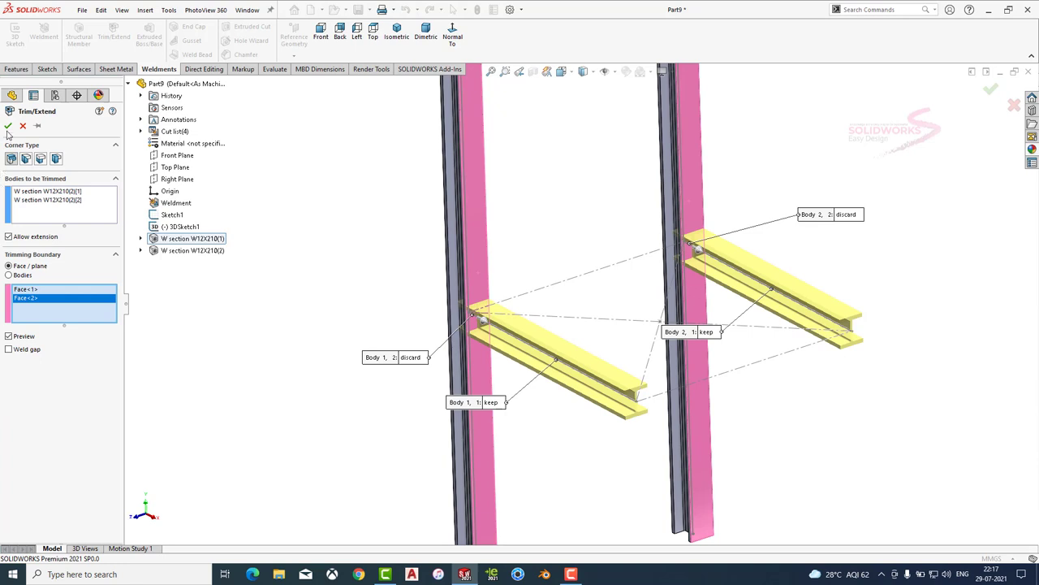
left_click(27, 350)
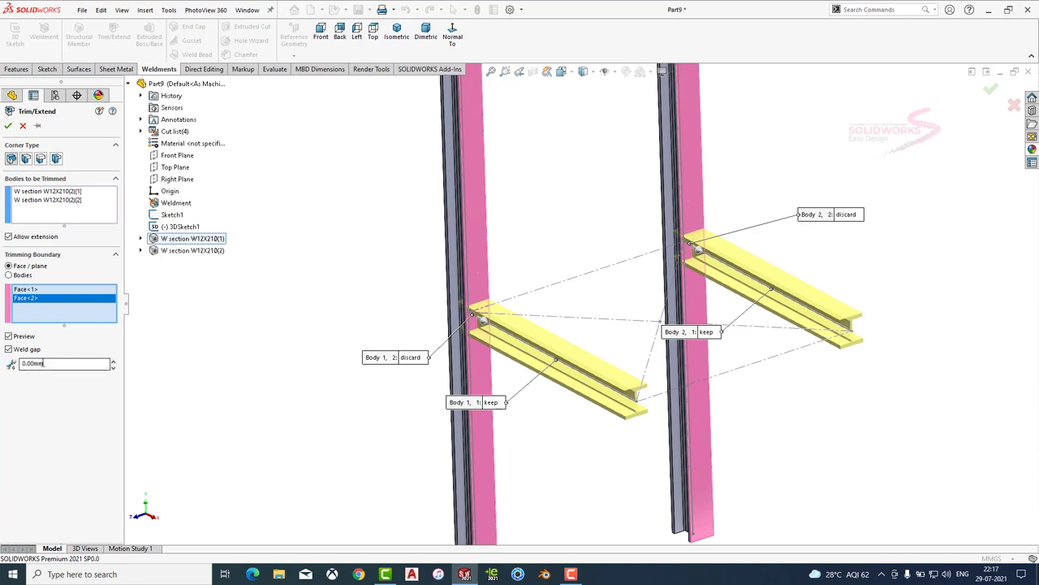
Apply the beam trim and reorient the model to an isometric view.
key("Return")
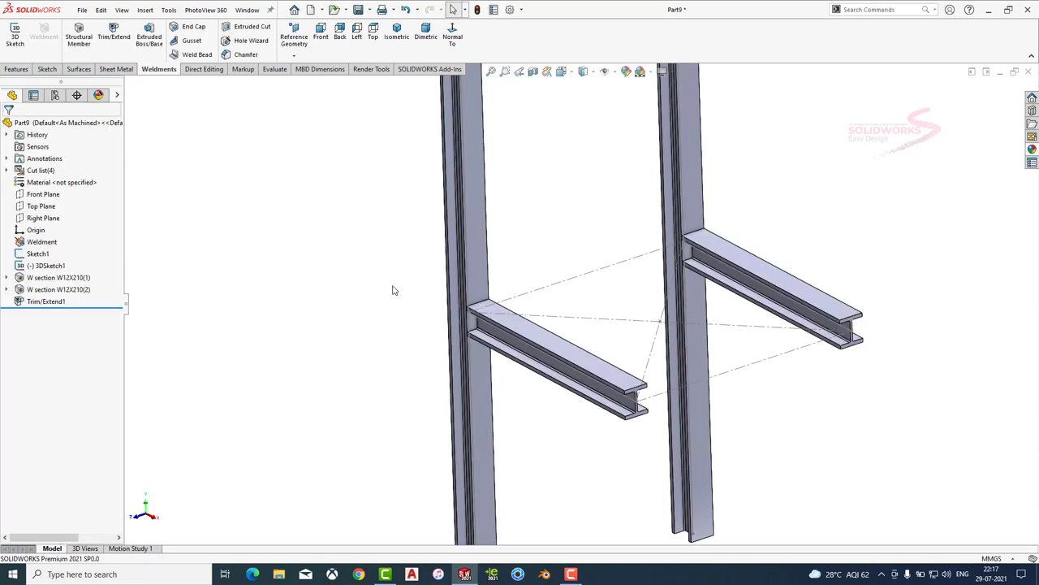
scroll(691, 260, "down", 6)
mouse_move(575, 233)
middle_mouse_down()
mouse_move(601, 232)
mouse_move(622, 251)
mouse_move(575, 298)
middle_mouse_up()
left_click(396, 34)
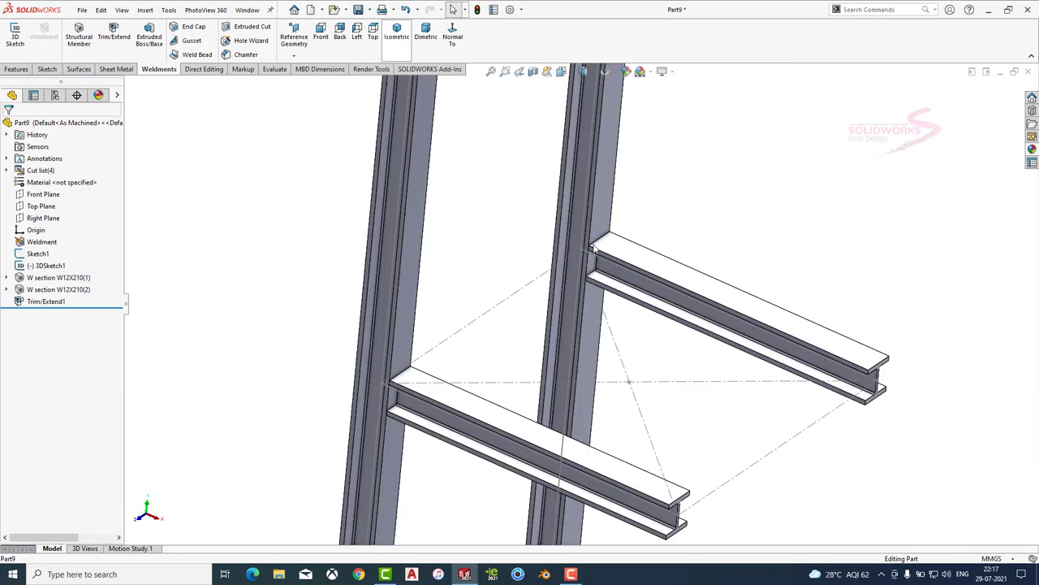
middle_click_drag(325, 108, 560, 202)
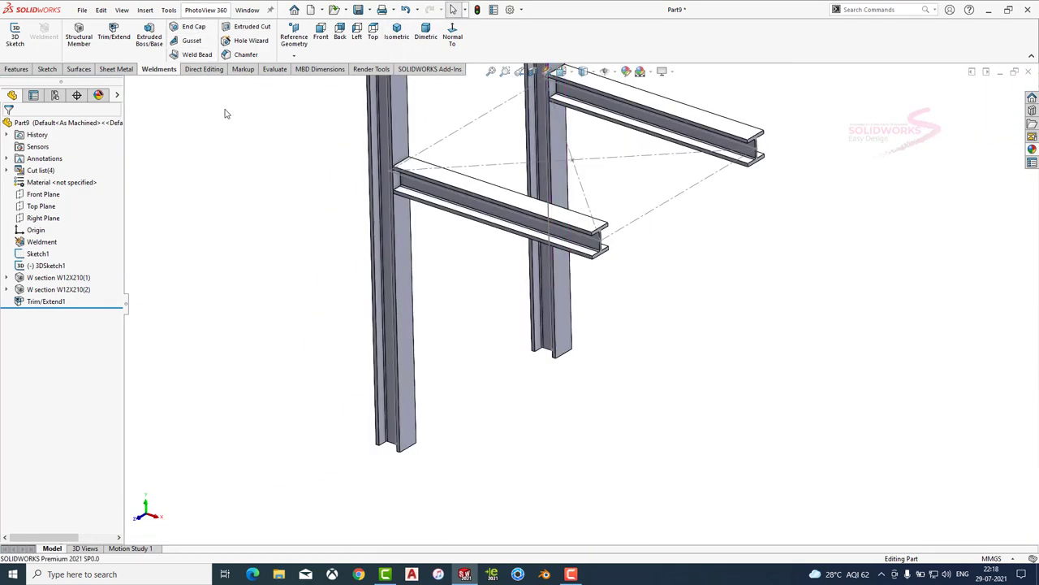
Add Gusset1 between the left column face and its beam underside.
left_click(192, 42)
left_click(401, 218)
middle_click_drag(401, 217, 426, 188)
left_click(425, 174)
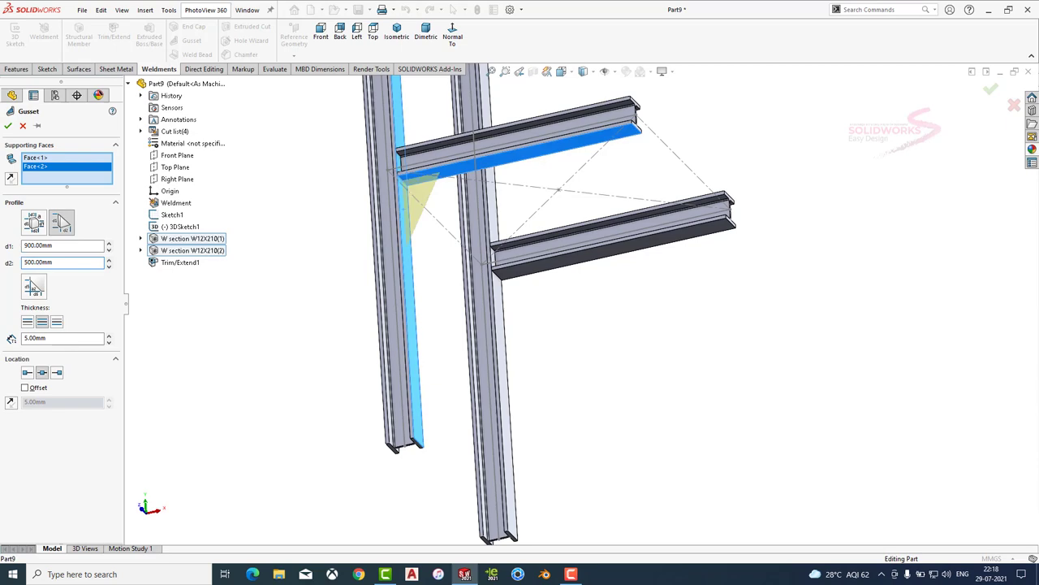
key("Return")
Add Gusset2 between the right column face and its beam underside.
middle_click_drag(360, 269, 336, 387)
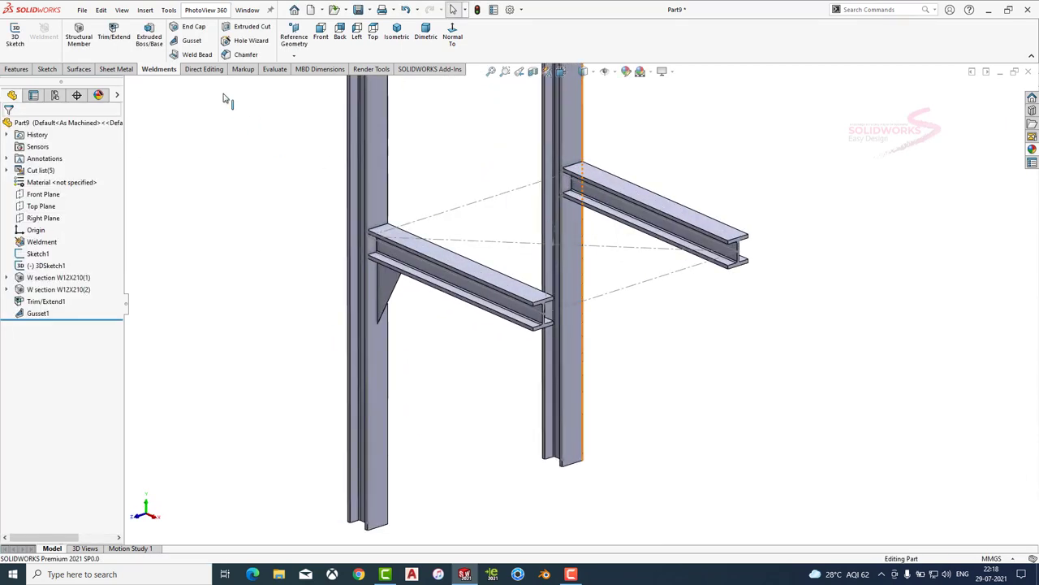
left_click(191, 41)
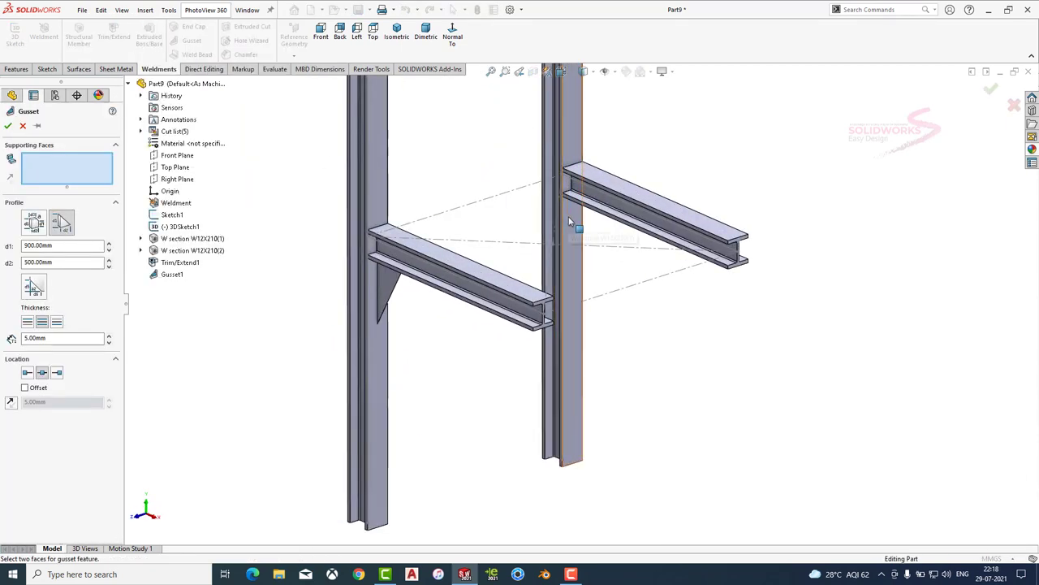
left_click(568, 219)
middle_click_drag(568, 219, 569, 30)
left_click(608, 185)
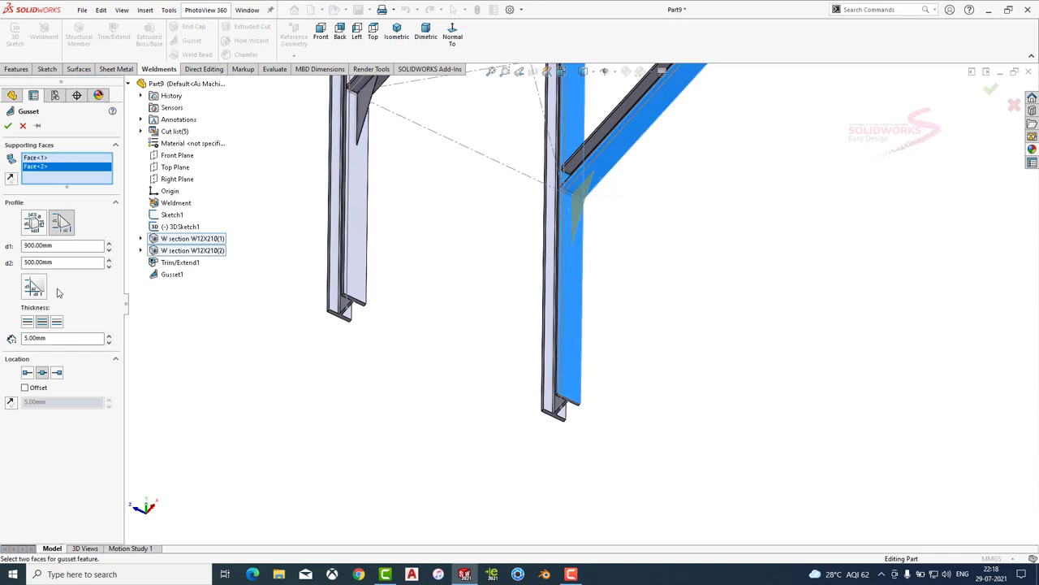
key("Return")
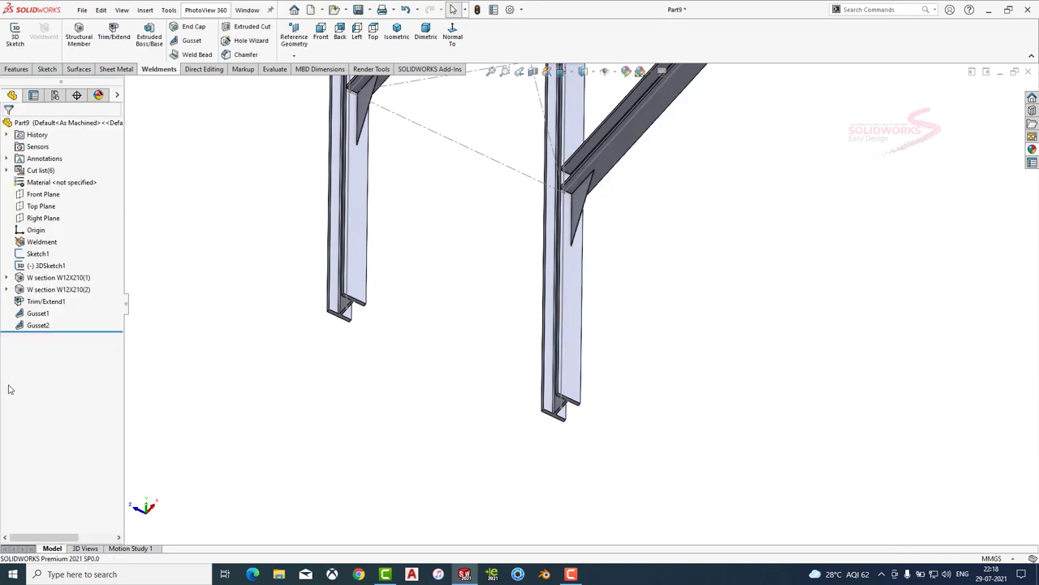
Edit Gusset1's feature, reconfirm it, and inspect both gussets.
left_click(26, 311)
left_click(33, 278)
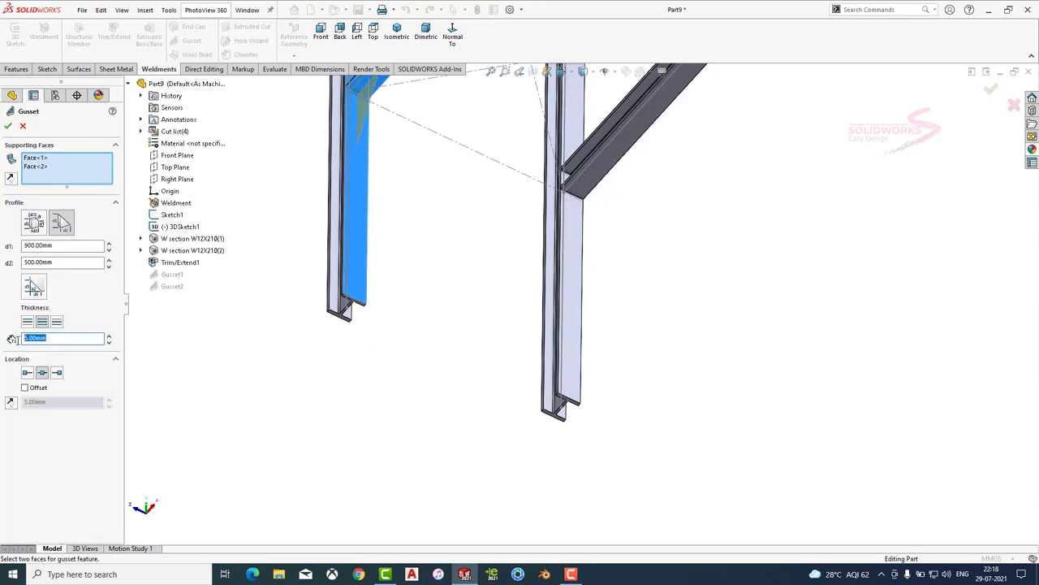
key("Return")
mouse_move(443, 385)
middle_mouse_down()
mouse_move(568, 383)
mouse_move(550, 385)
mouse_move(527, 260)
middle_mouse_up()
scroll(527, 260, "down", 2)
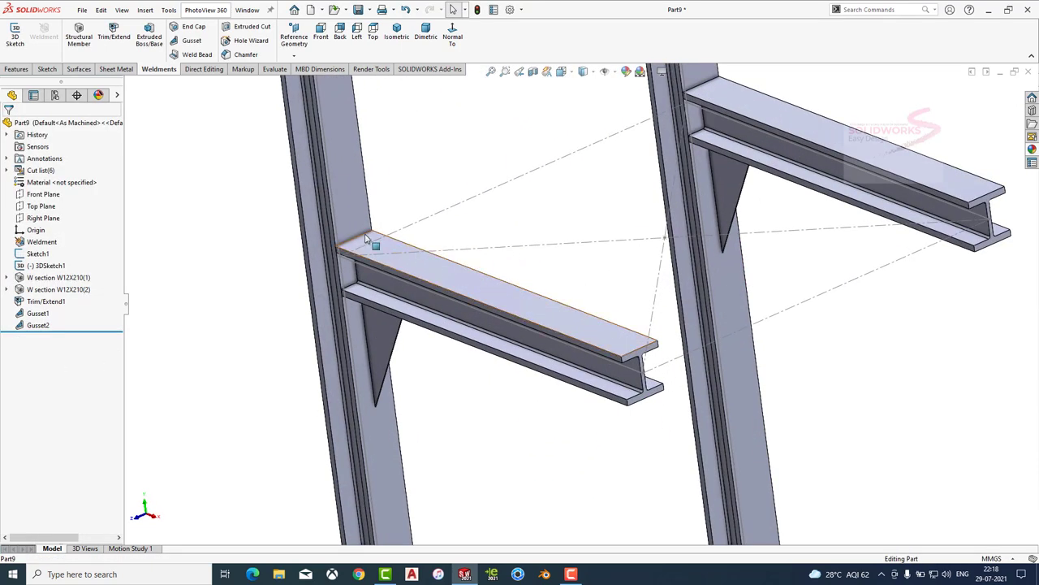
scroll(677, 213, "up", 4)
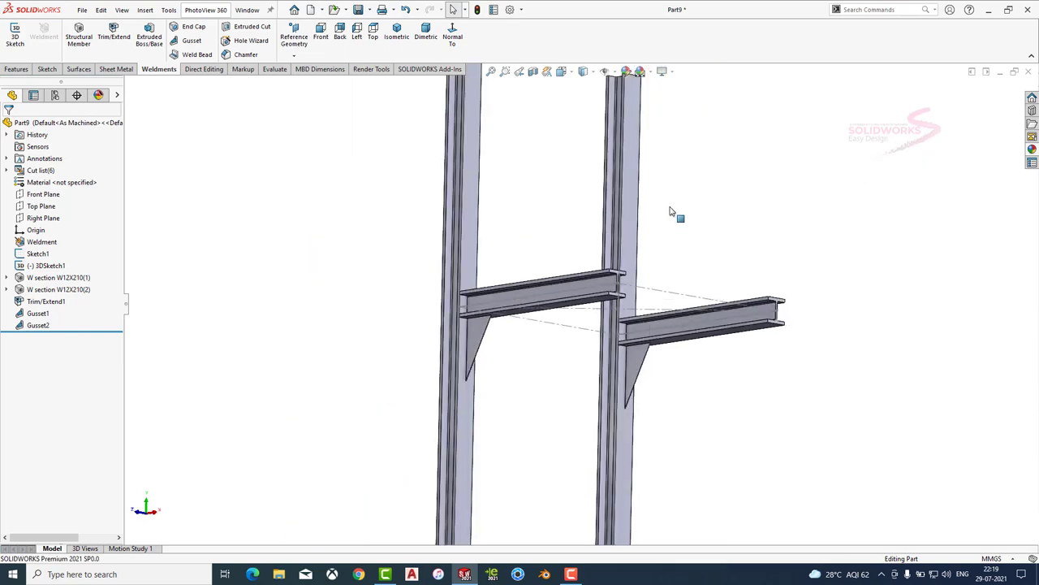
middle_click_drag(677, 214, 549, 441)
On the left beam's top face, sketch three parallel lines crossing both beams.
left_click(546, 471)
left_click(596, 399)
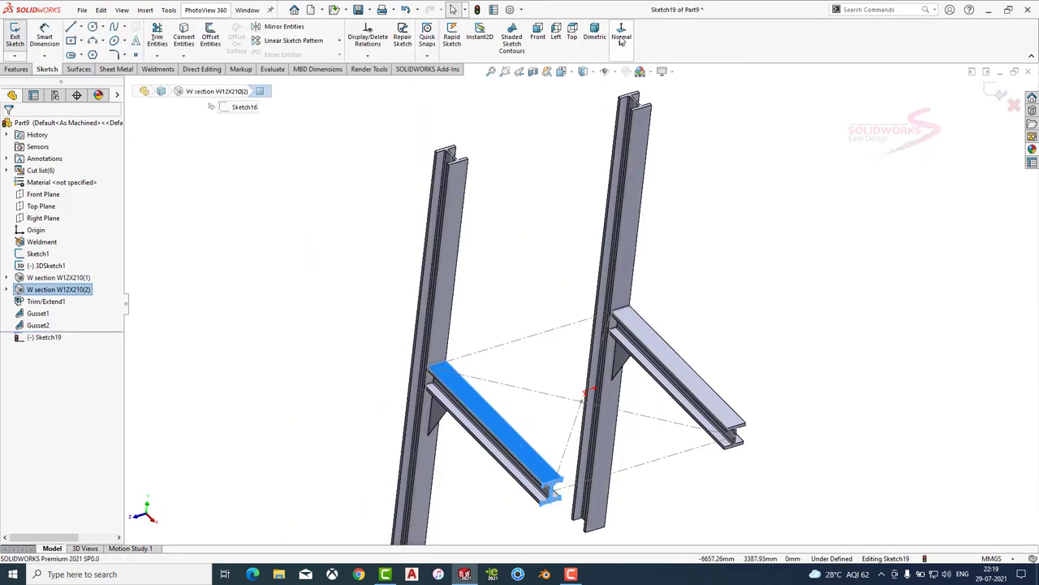
left_click(71, 27)
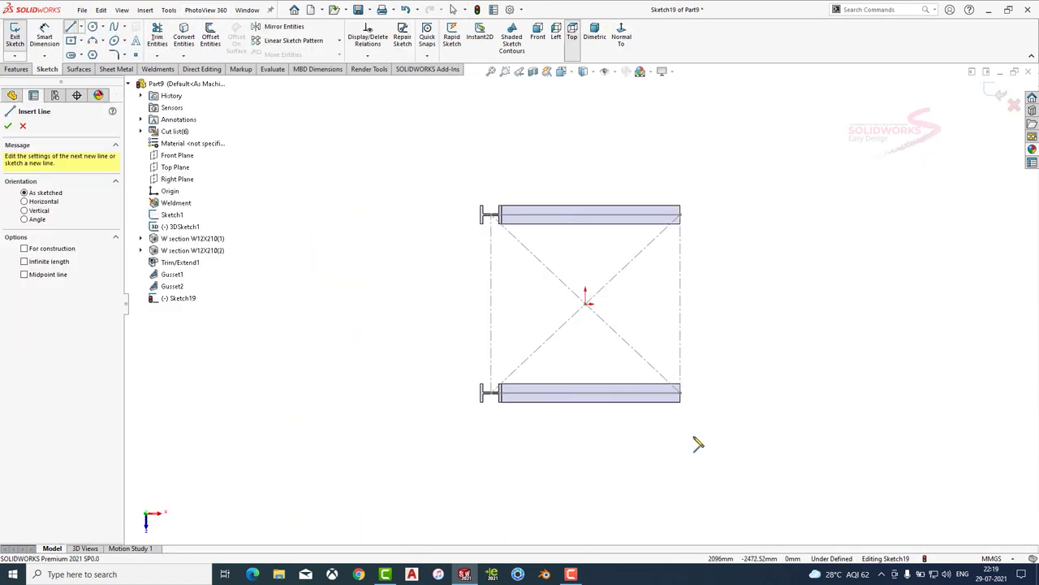
left_click(683, 442)
left_click(626, 144)
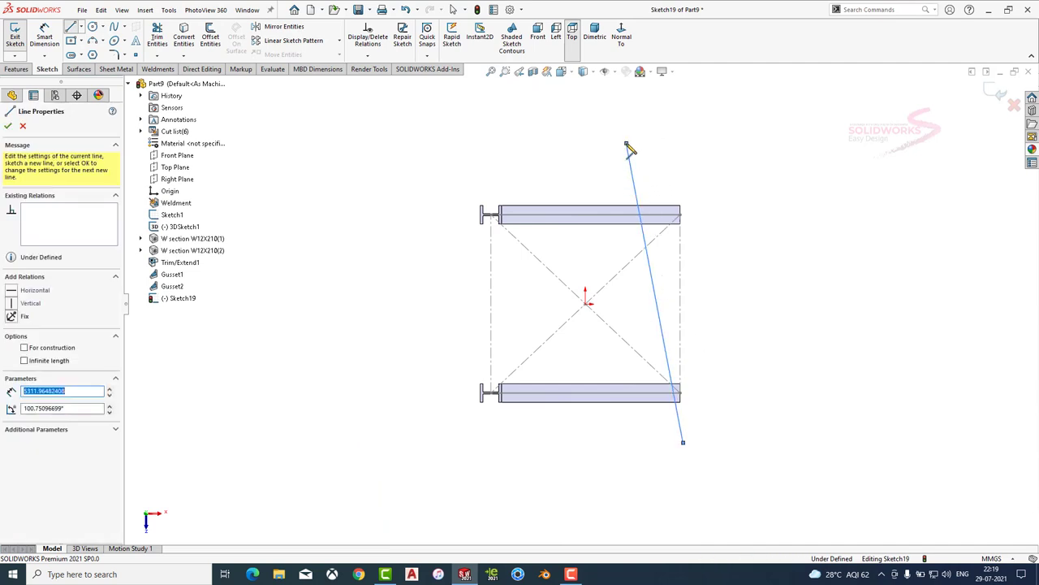
key("Escape")
left_click(70, 26)
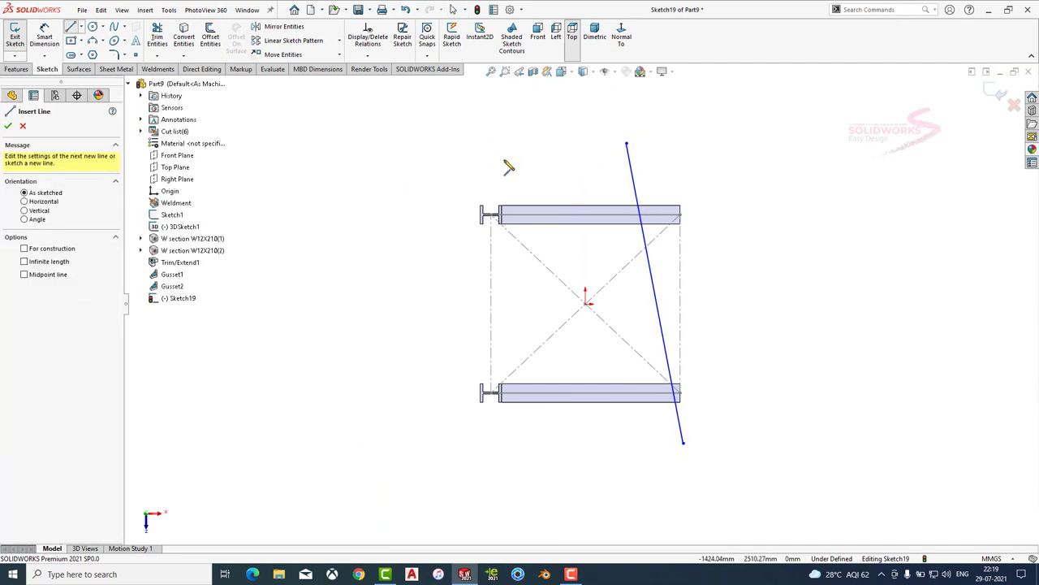
left_click(568, 445)
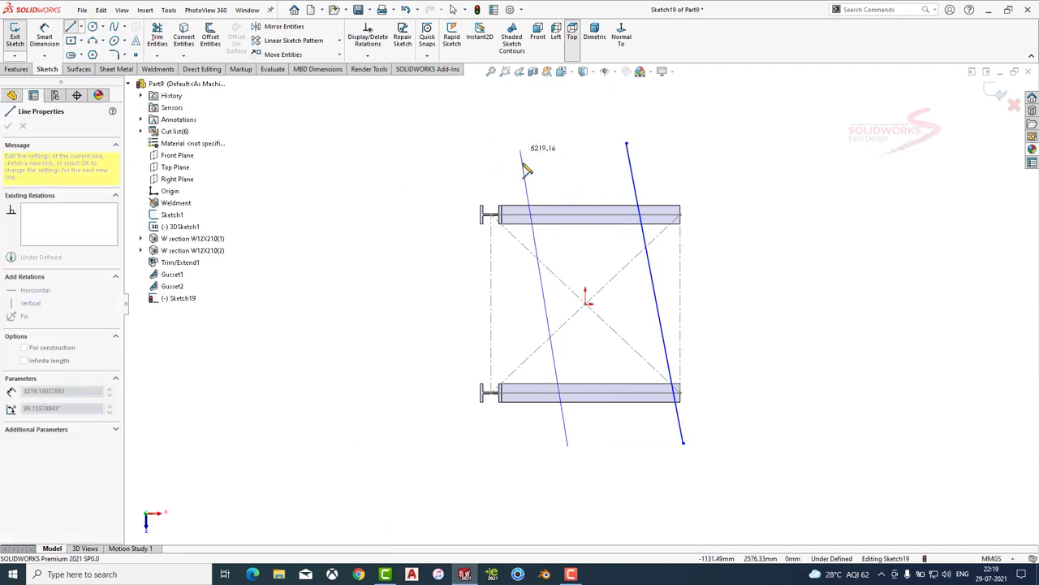
left_click(526, 183)
key("Escape")
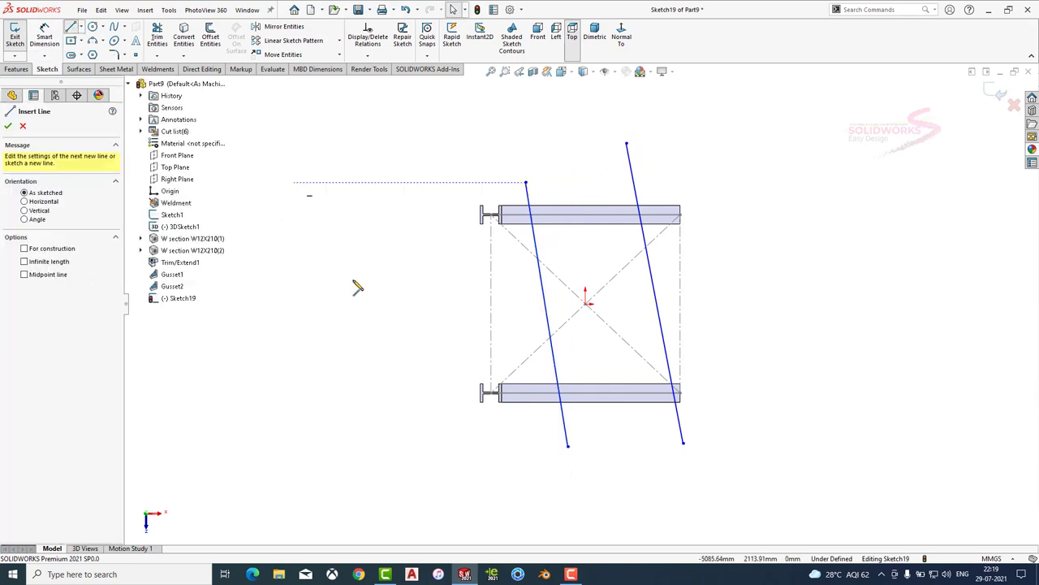
left_click(582, 182)
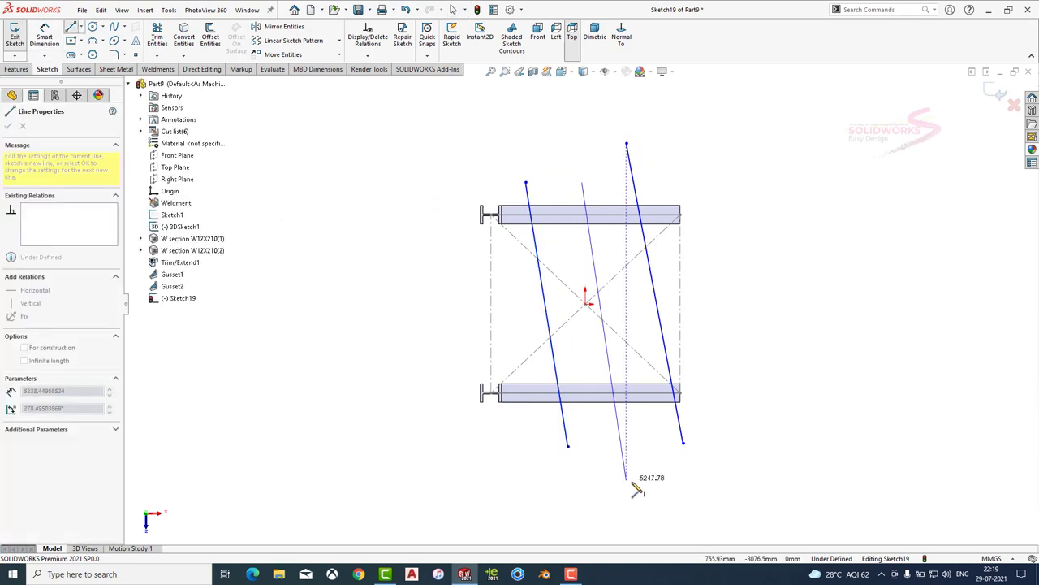
left_click(626, 429)
key("Escape")
left_click(595, 34)
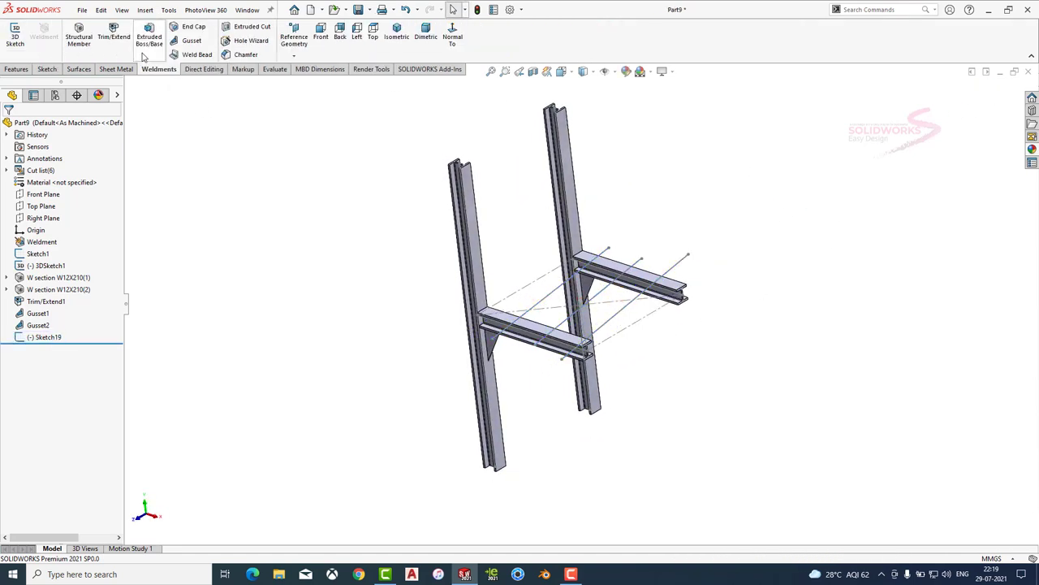
Create W8x35 joists along all three Sketch19 lines, each line in its own group.
left_click(87, 39)
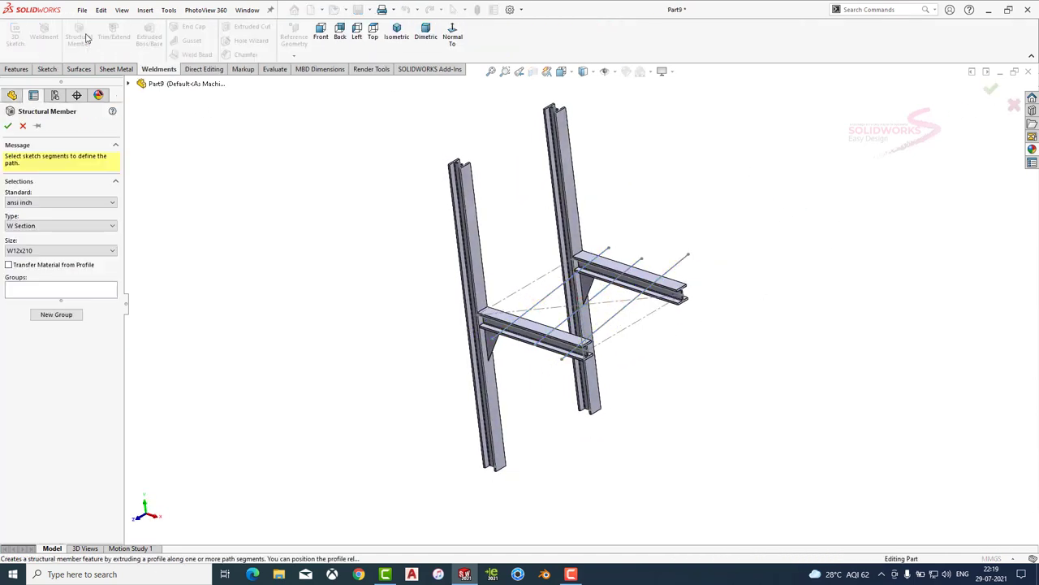
left_click(33, 253)
scroll(36, 357, "up", 5)
scroll(36, 357, "up", 5)
scroll(36, 353, "up", 5)
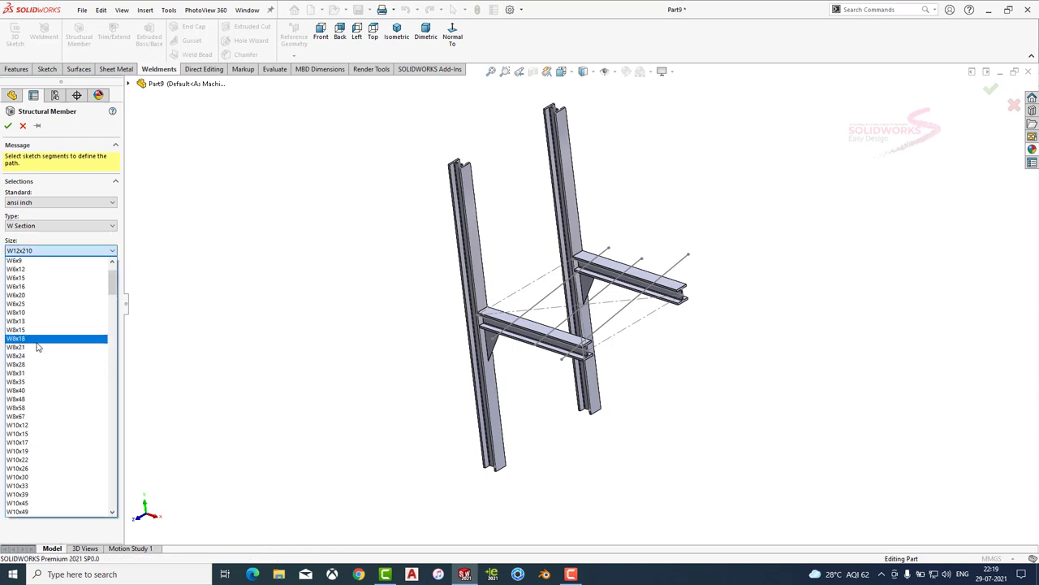
left_click(36, 382)
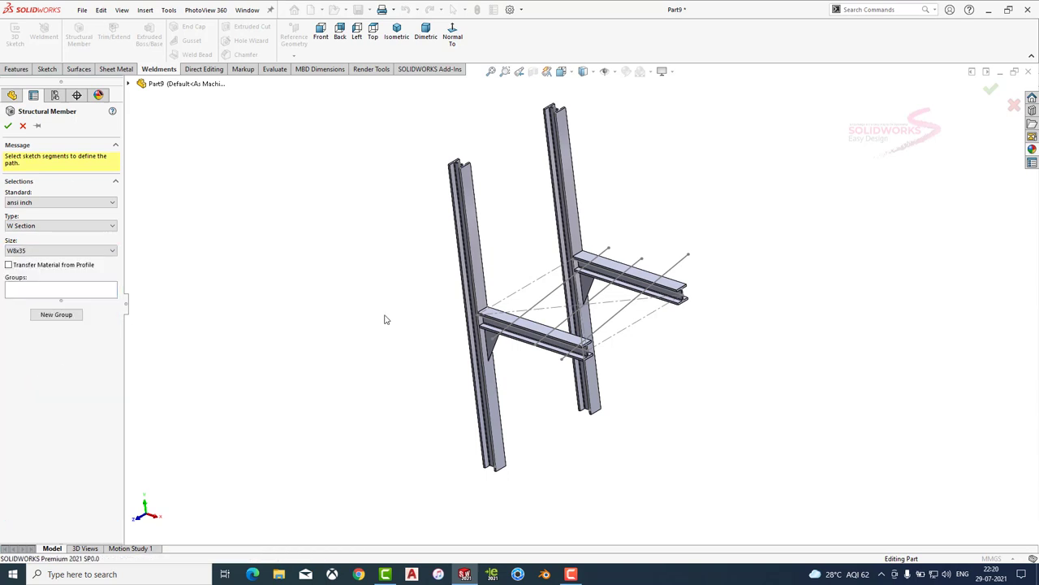
left_click(518, 323)
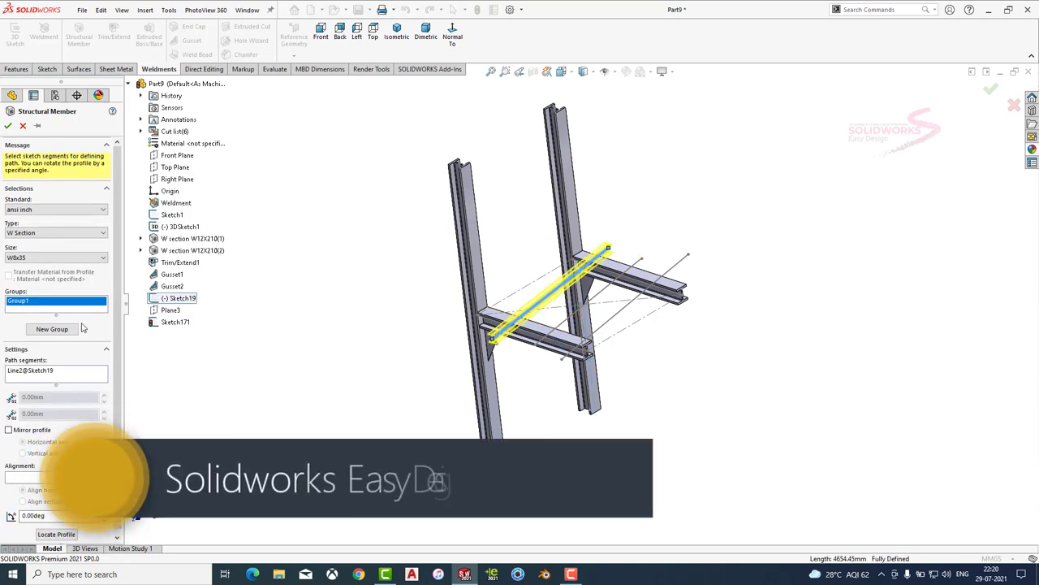
left_click(52, 328)
scroll(514, 323, "down", 5)
left_click(514, 322)
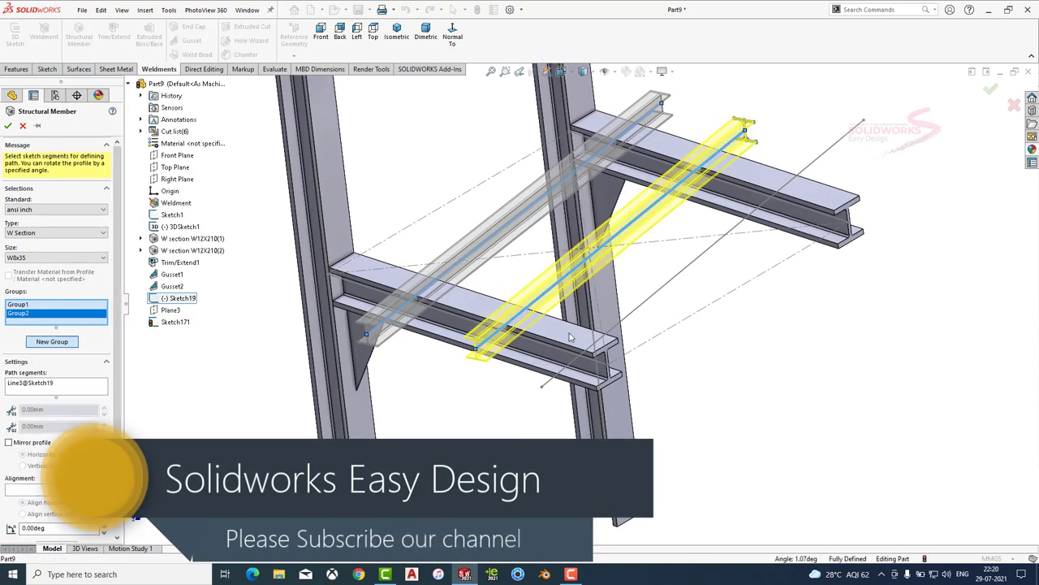
left_click(47, 342)
left_click(601, 347)
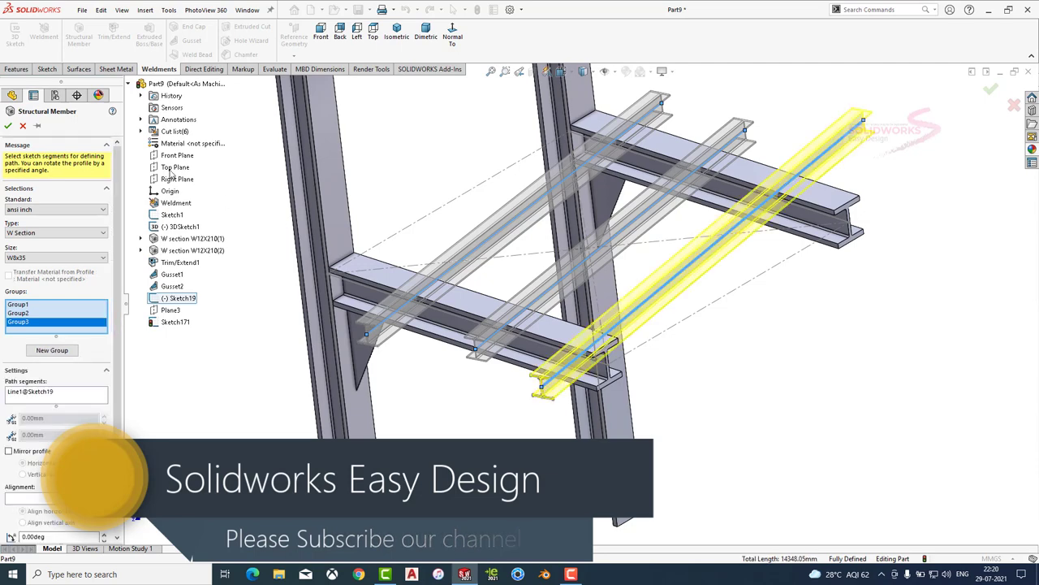
left_click(8, 126)
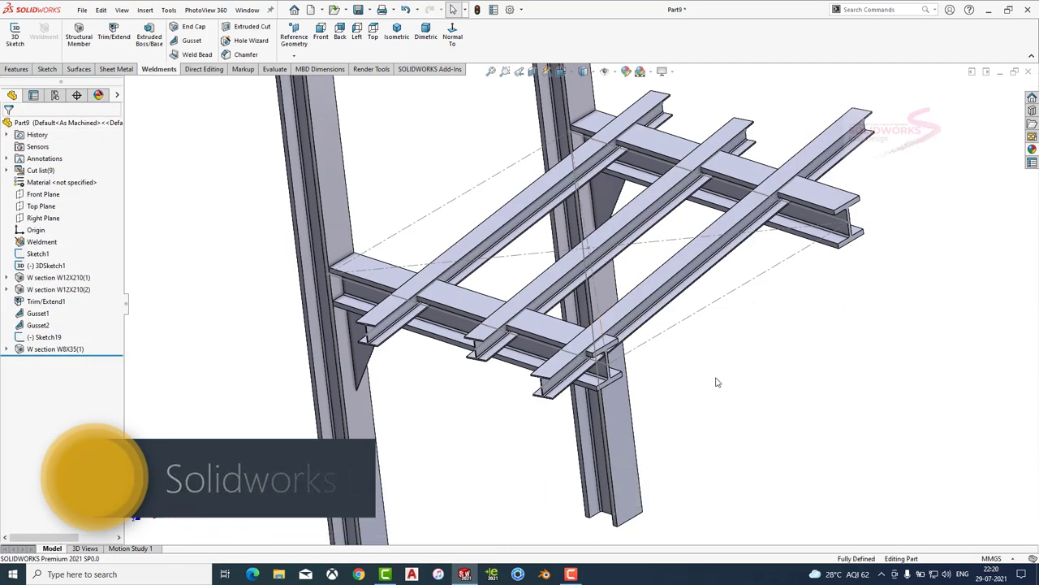
Reopen W section W8X35(1) and relocate the first joist's profile onto its corner point.
left_click(67, 349)
left_click(79, 311)
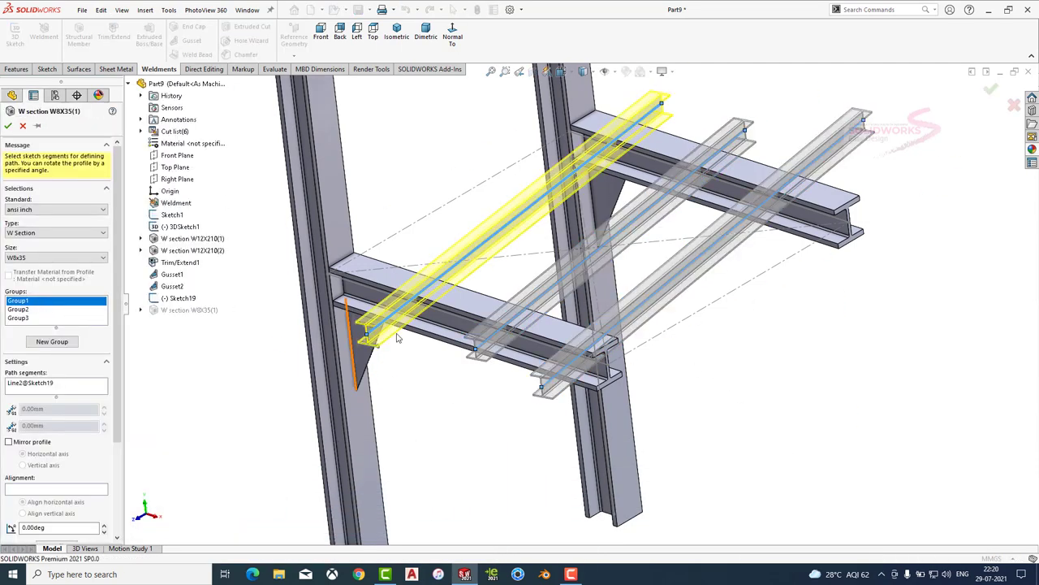
scroll(393, 365, "down", 3)
scroll(57, 325, "down", 1)
scroll(56, 325, "down", 2)
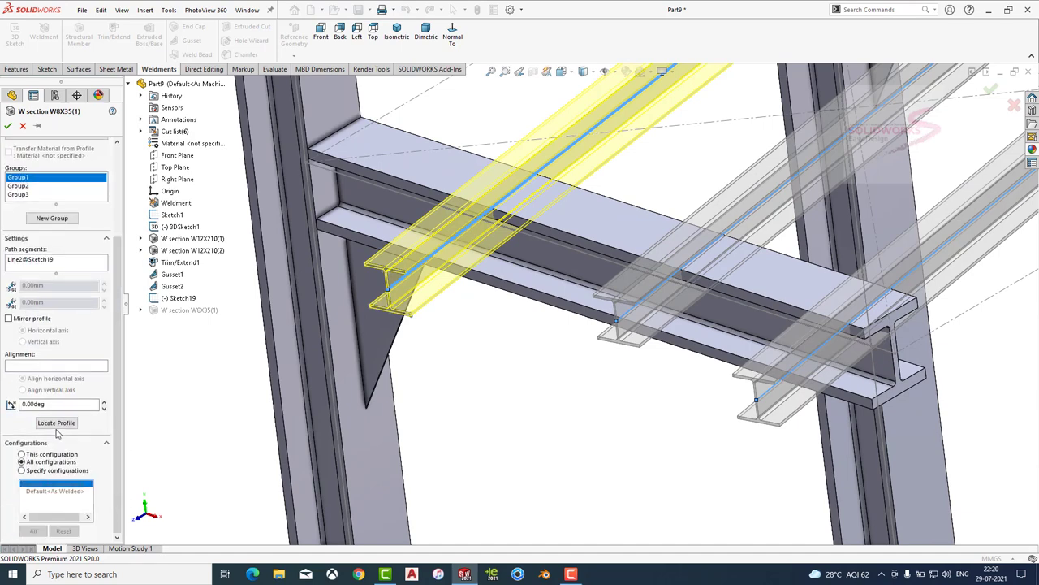
left_click(56, 422)
left_click(739, 491)
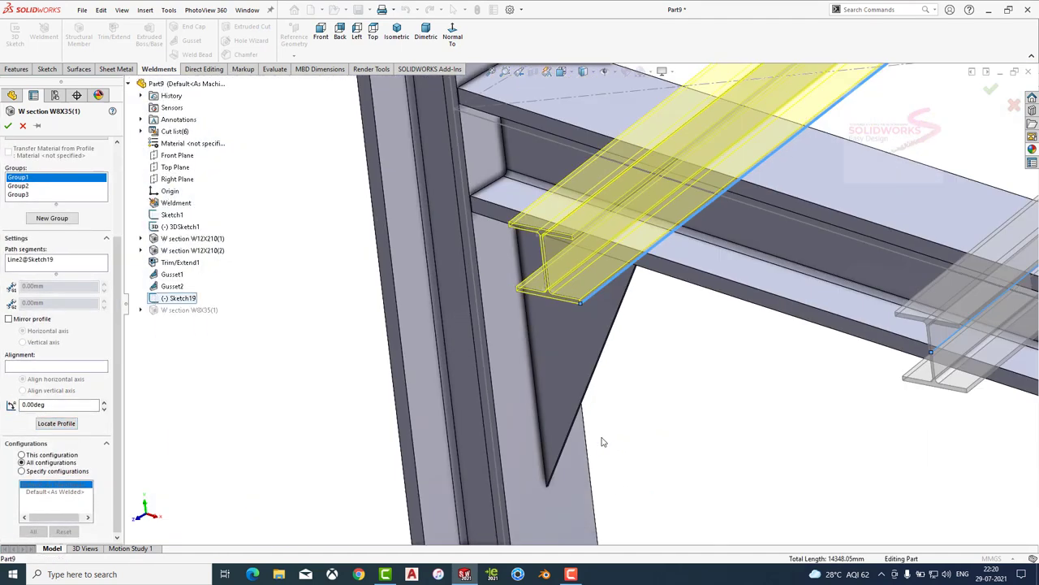
Relocate the second and third joist profiles to corner points so they sit on the beams.
left_click(18, 186)
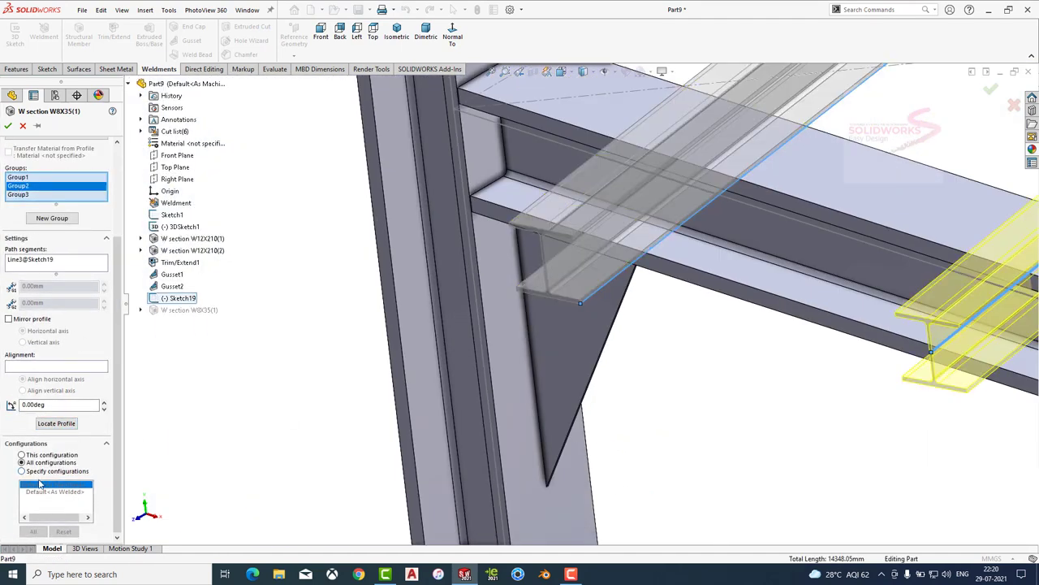
left_click(56, 423)
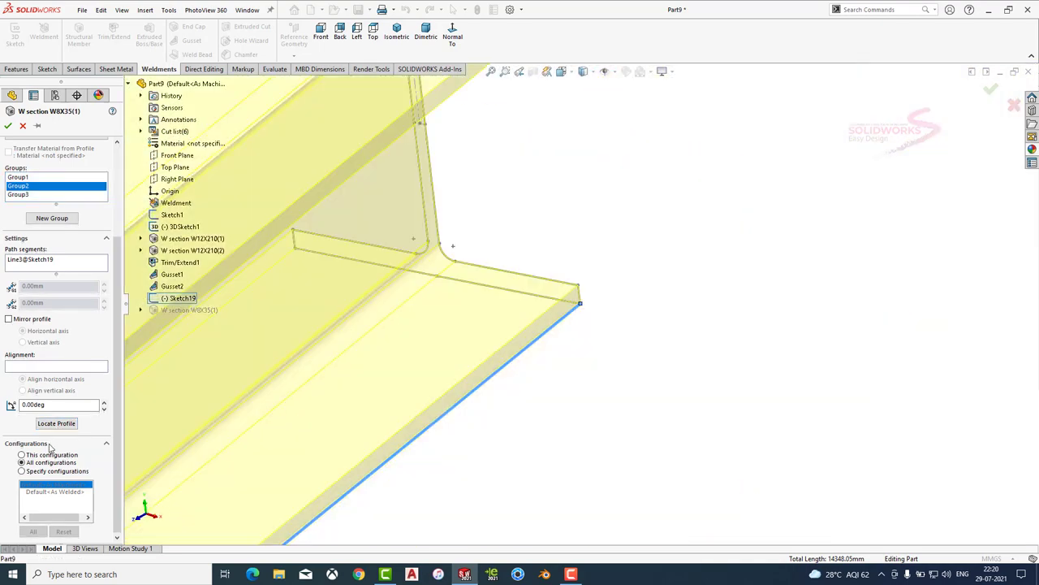
left_click(31, 195)
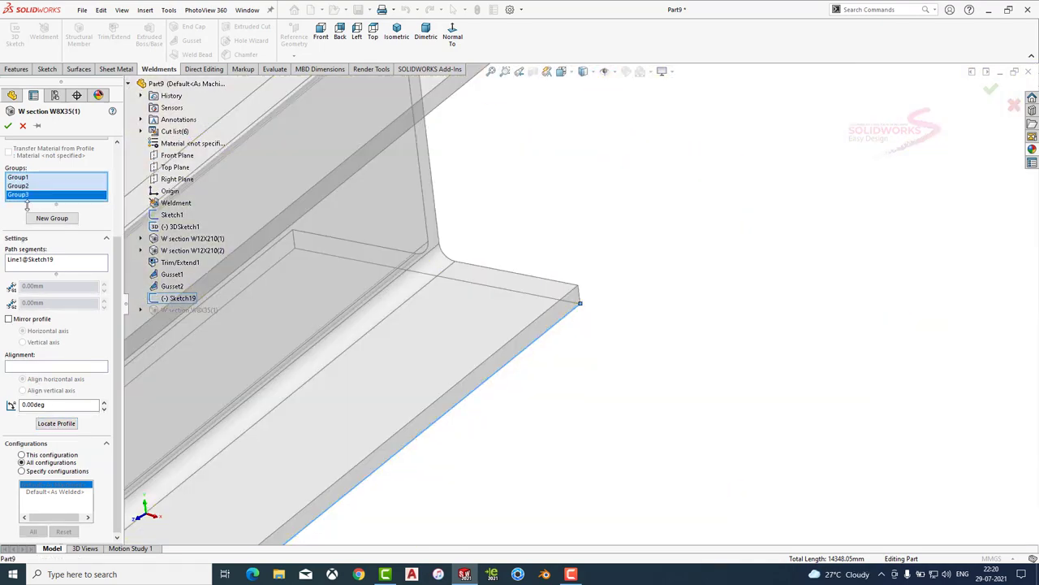
left_click(56, 424)
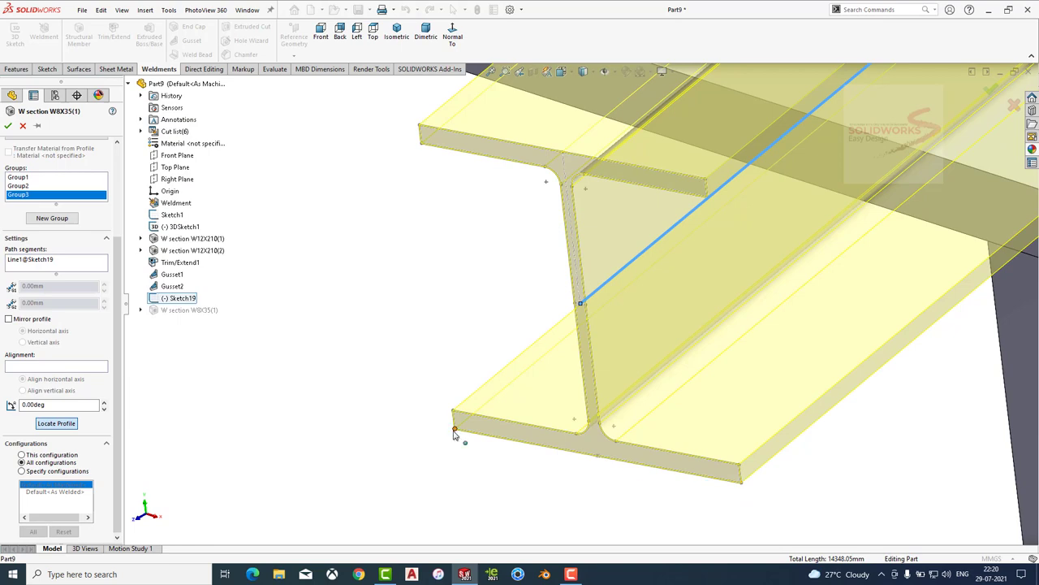
left_click(455, 429)
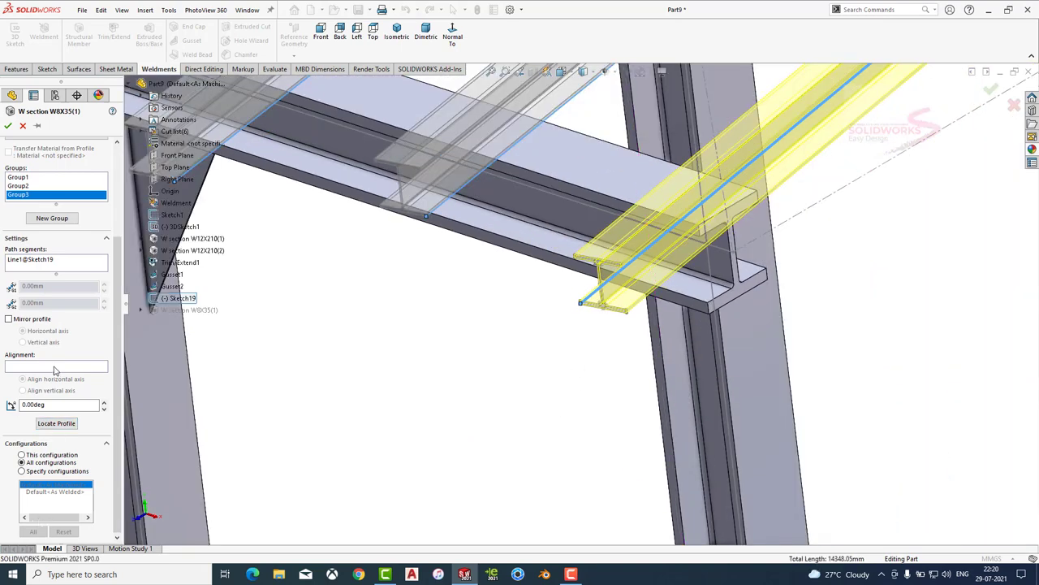
left_click(56, 423)
left_click(743, 549)
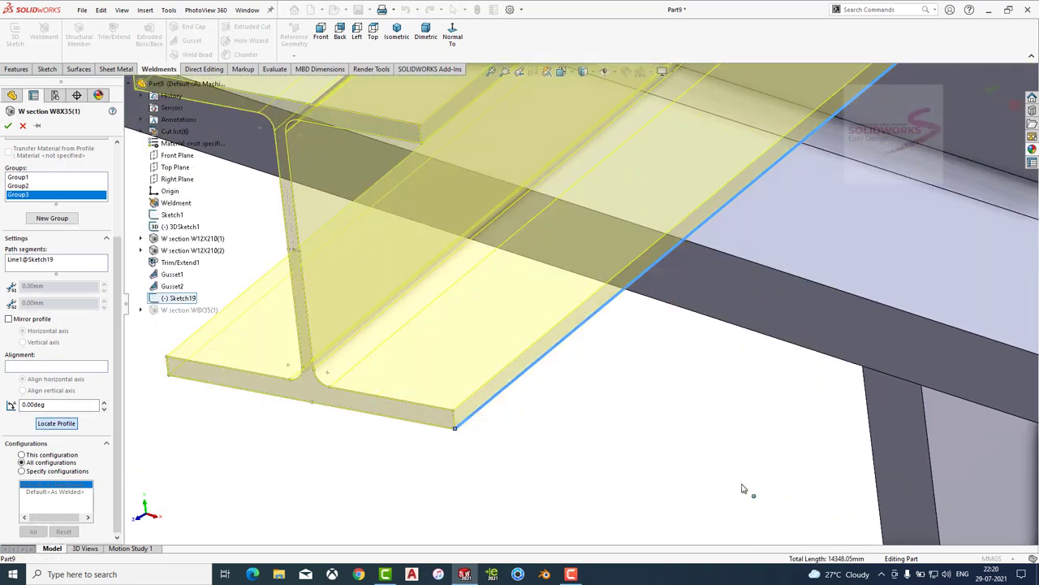
left_click(8, 125)
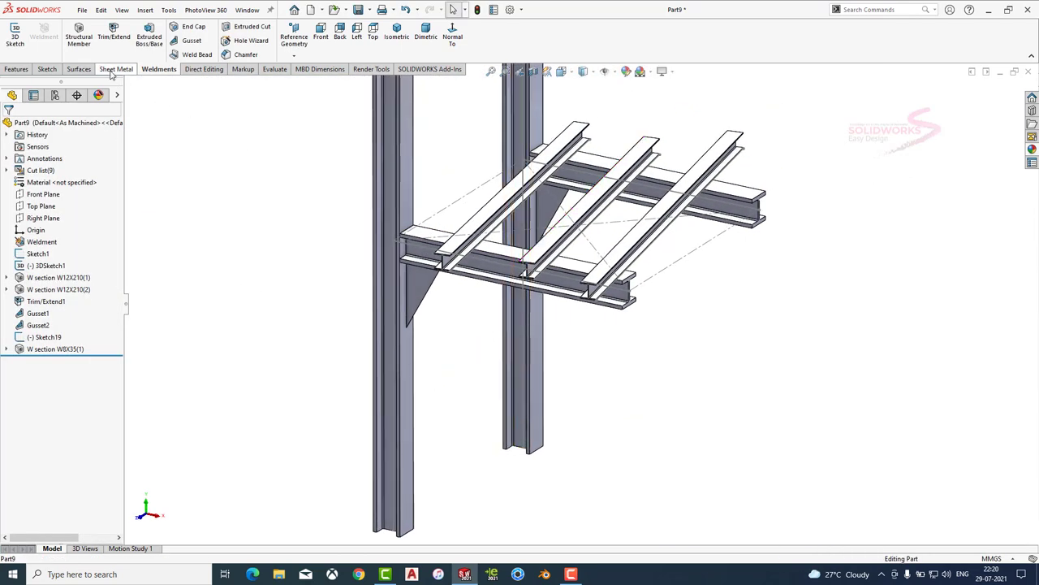
Draw the first 3D brace line from column to beam, with both endpoints dimensioned 500 mm.
left_click(15, 36)
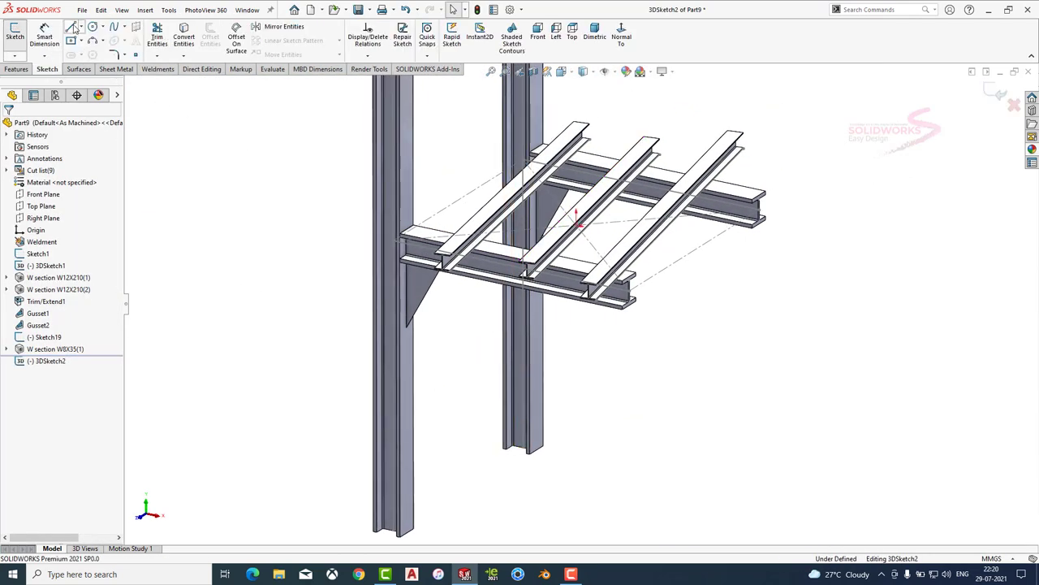
left_click(393, 464)
left_click(575, 282)
key("Escape")
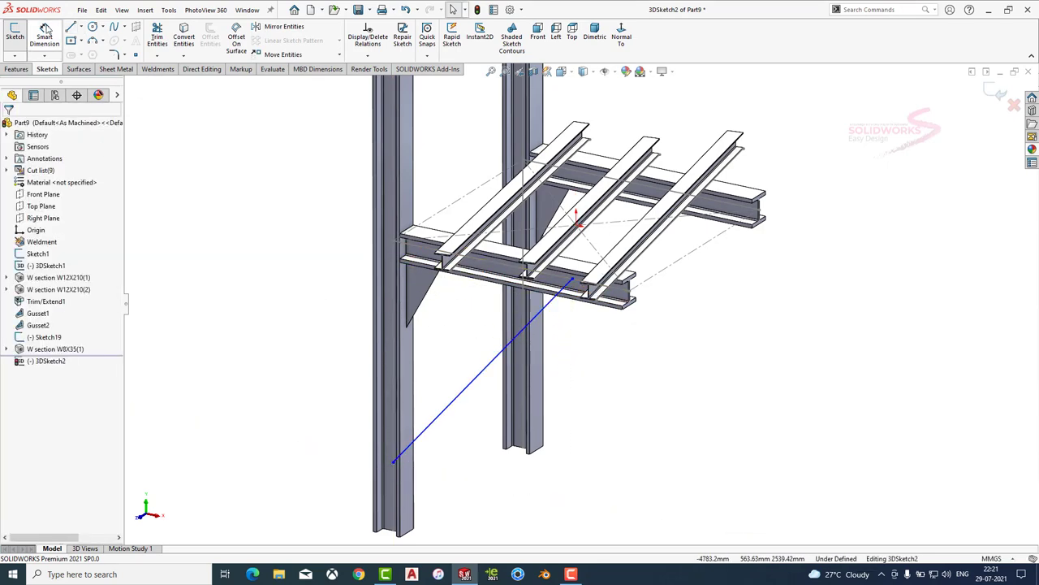
left_click(45, 29)
left_click(393, 465)
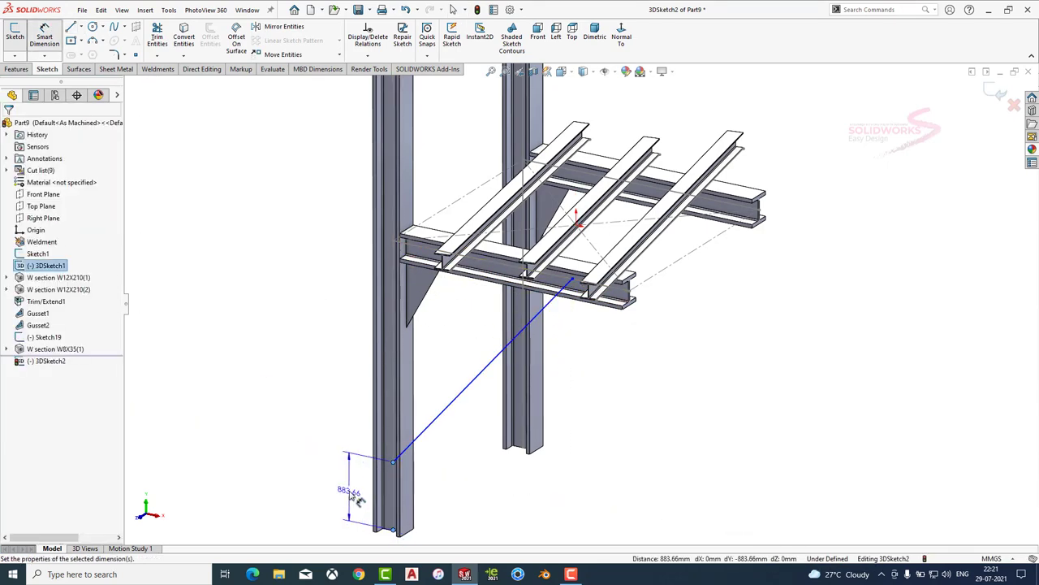
left_click(350, 491)
type("500")
key("Return")
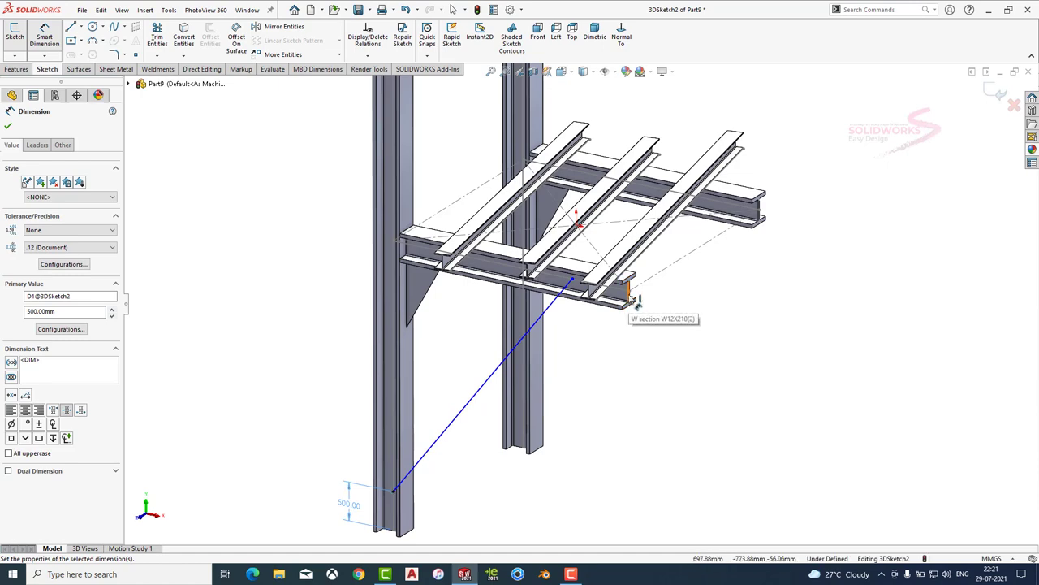
left_click(572, 280)
left_click(591, 349)
type("500")
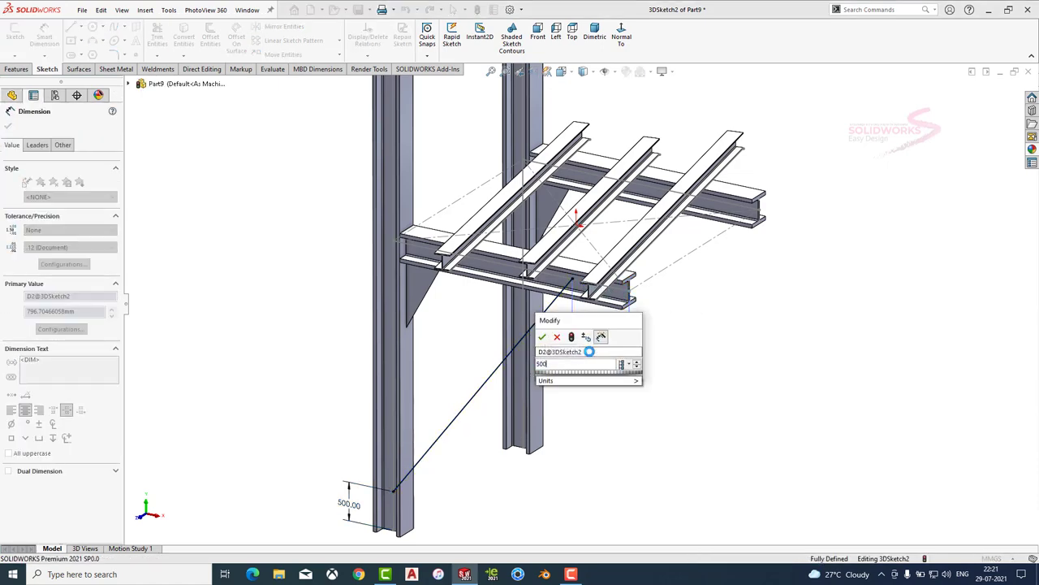
key("Return")
Draw the second brace line from the beam to the other column and dimension its beam end.
mouse_move(596, 393)
middle_mouse_down()
mouse_move(487, 406)
mouse_move(597, 406)
middle_mouse_up()
key("l")
left_click(575, 374)
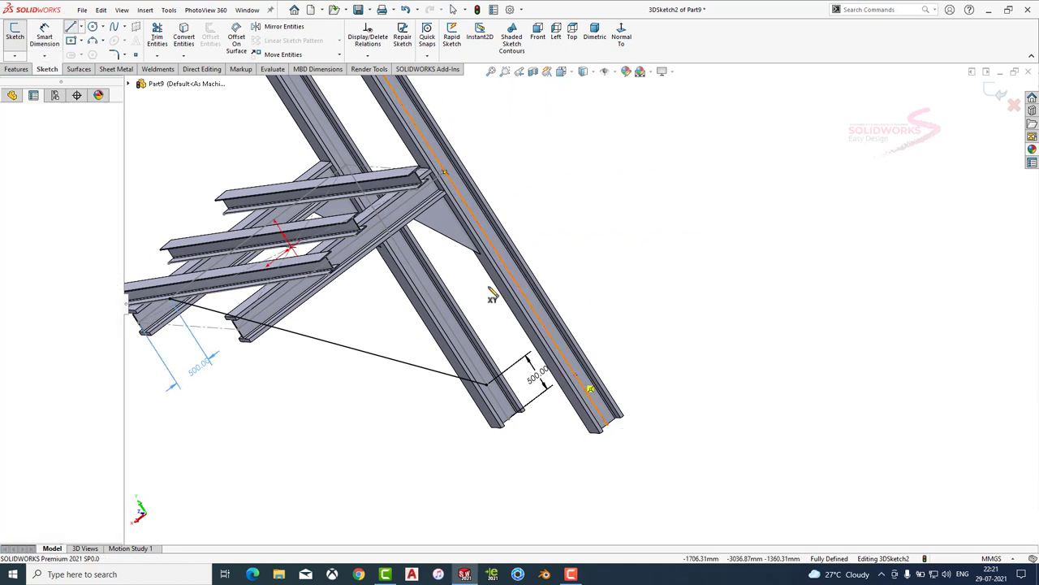
left_click(265, 309)
key("Escape")
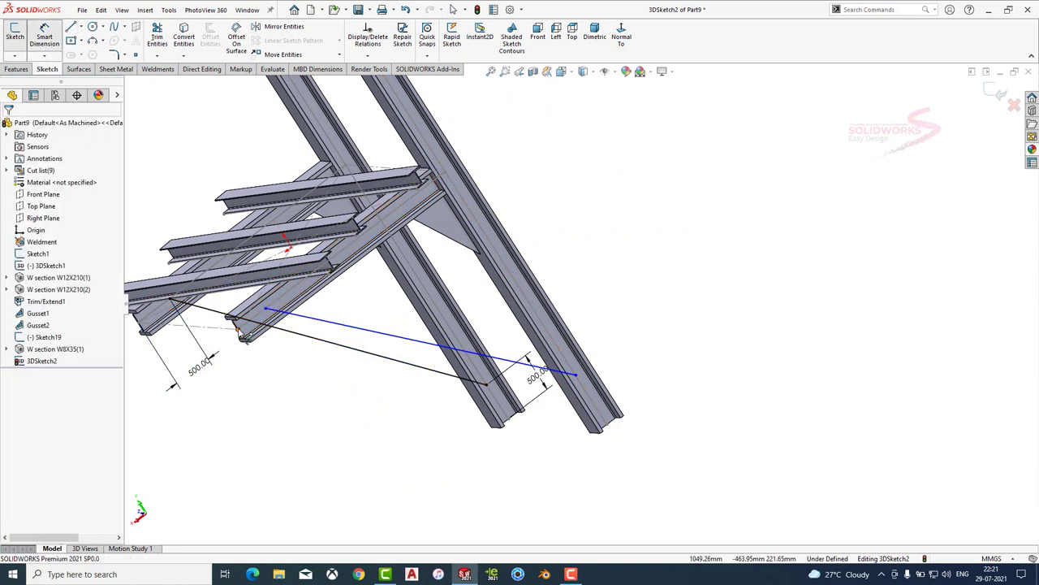
left_click(266, 309)
left_click(313, 385)
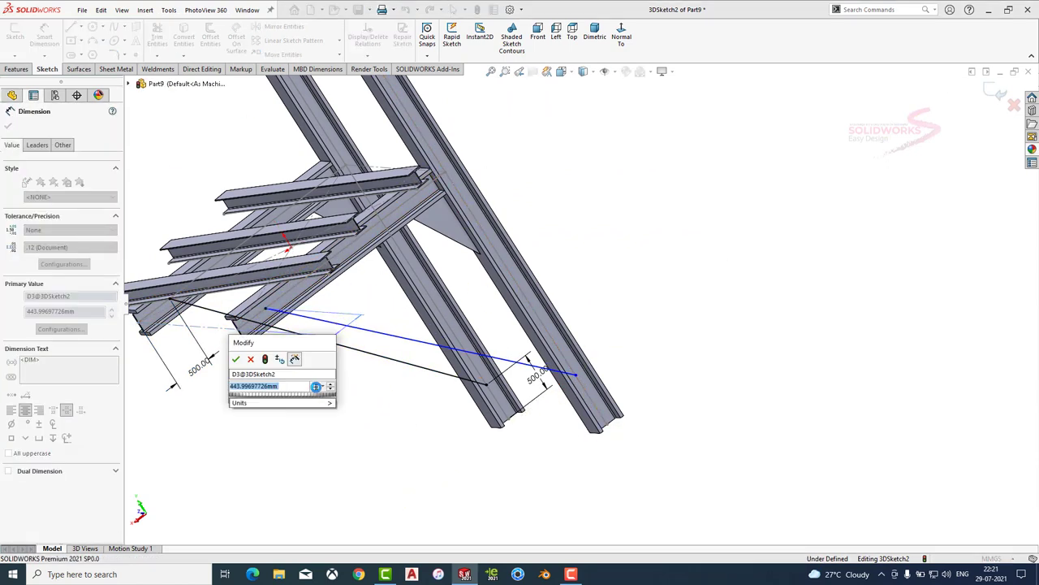
left_click(615, 429)
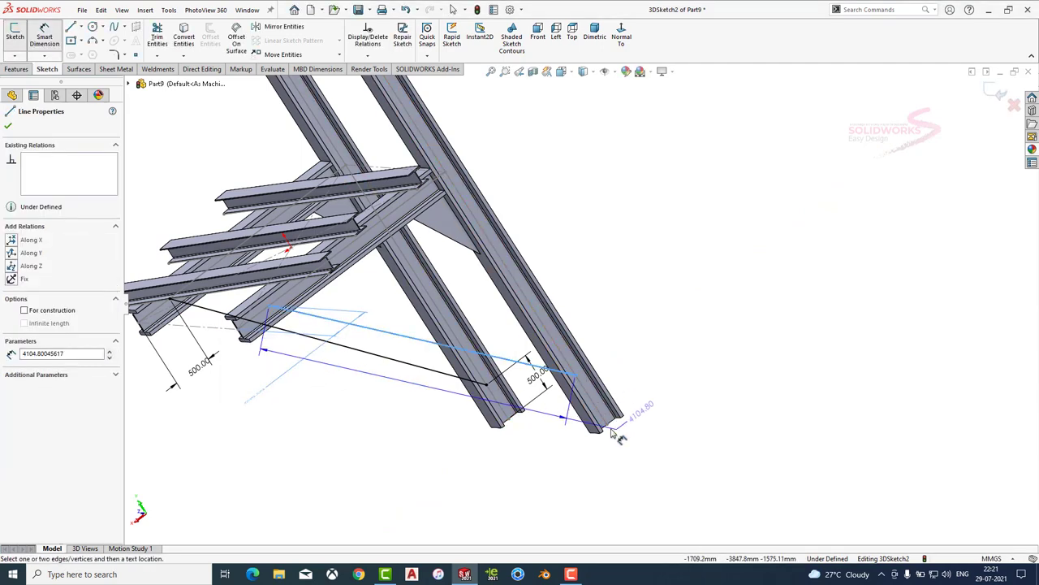
key("Escape")
Dimension the second brace's lower endpoint 500 mm from the column end, fully defining 3DSketch2.
mouse_move(608, 271)
middle_mouse_down()
mouse_move(553, 311)
mouse_move(372, 185)
middle_mouse_up()
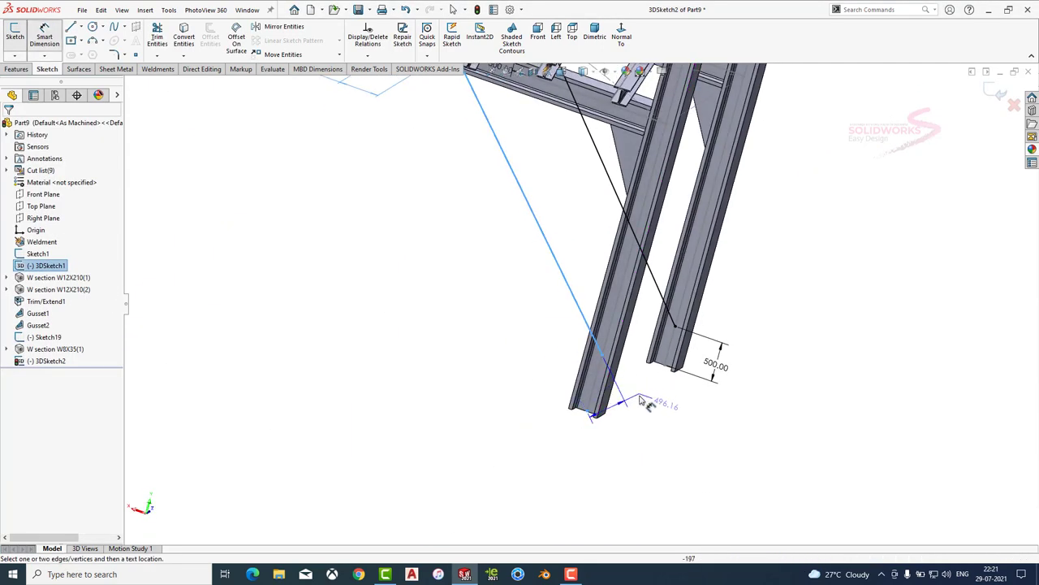
left_click(601, 357)
left_click(599, 415)
left_click(650, 417)
type("500")
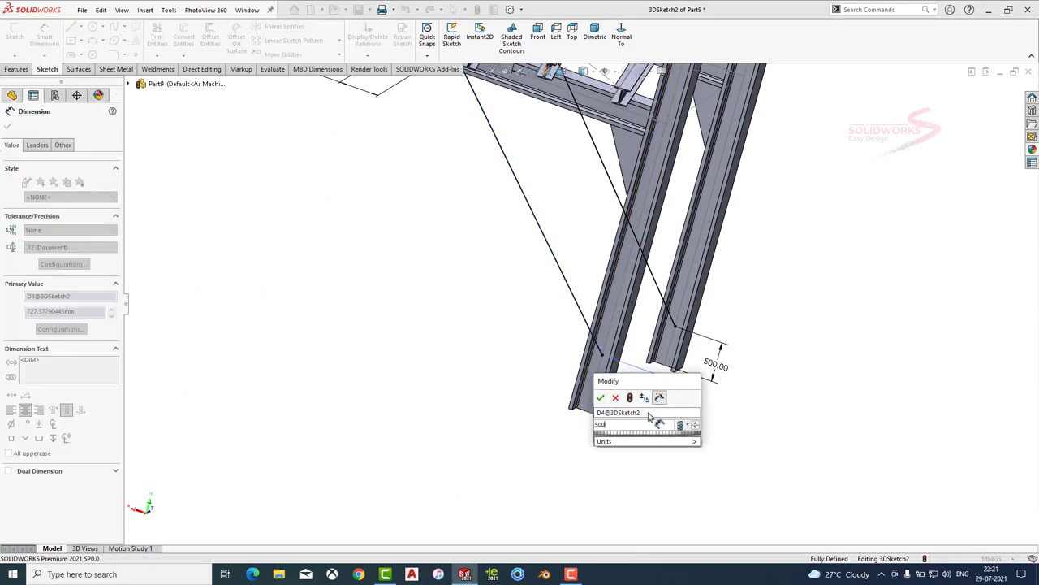
key("Return")
scroll(656, 420, "up", 3)
middle_click_drag(599, 348, 668, 285)
scroll(593, 232, "down", 3)
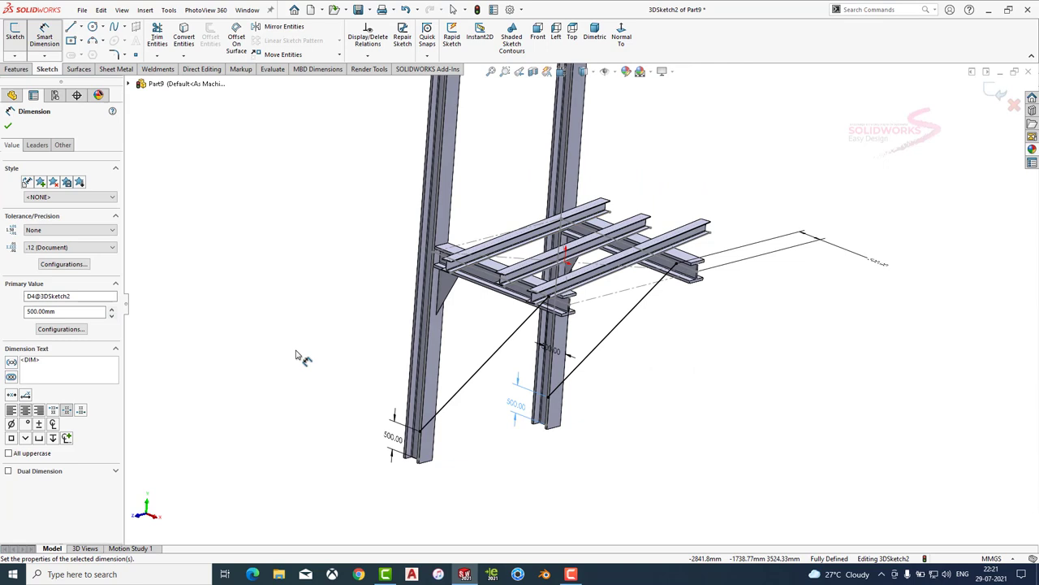
key("Escape")
left_click(146, 70)
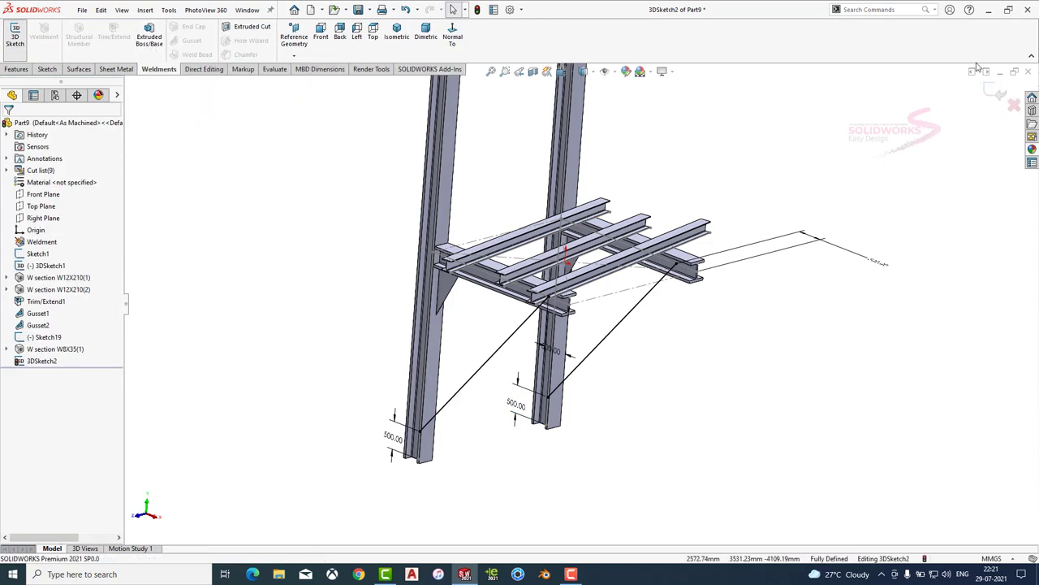
Add a W8x35 structural member along the first diagonal brace line, aligned to a sketch line.
left_click(15, 37)
left_click(79, 37)
left_click(471, 381)
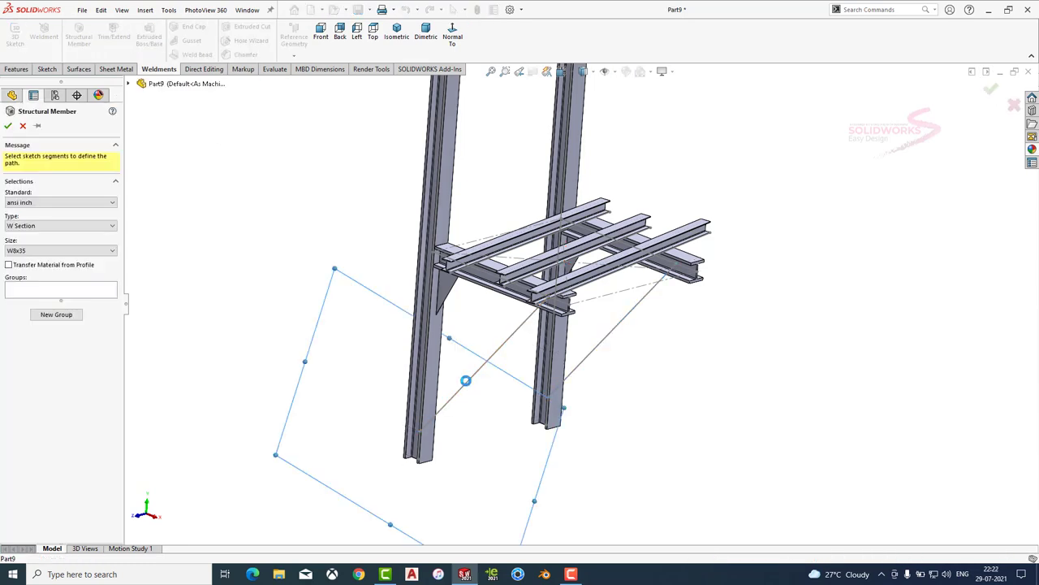
scroll(466, 381, "up", 5)
middle_click_drag(466, 381, 195, 513)
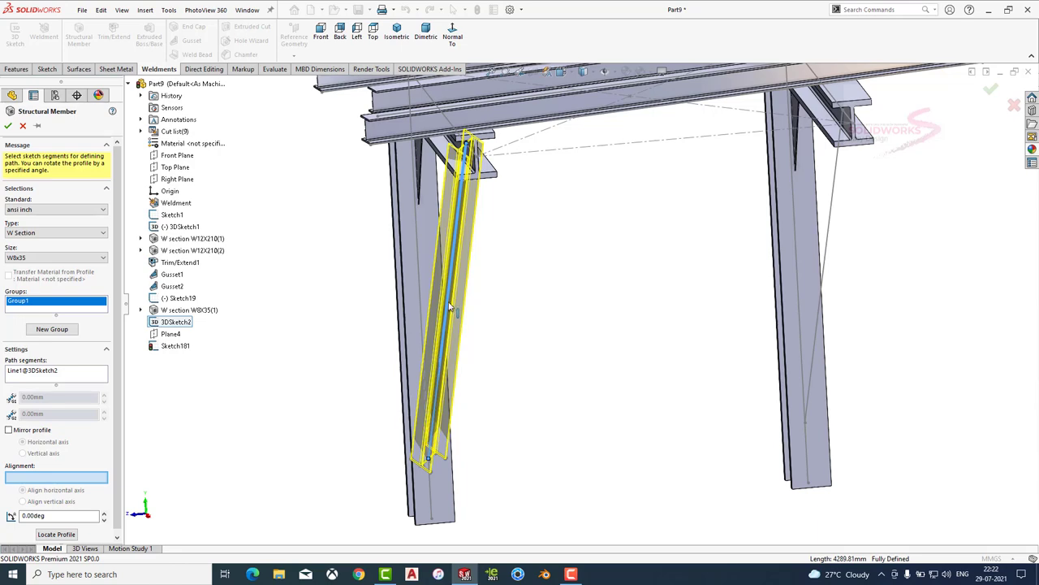
left_click(181, 324)
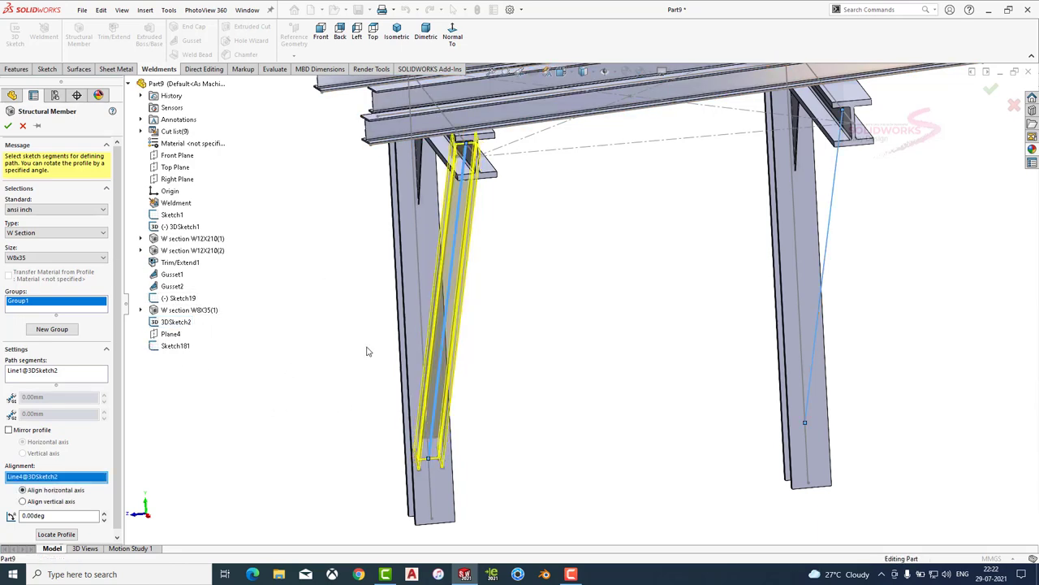
mouse_move(366, 350)
middle_mouse_down()
mouse_move(520, 280)
mouse_move(564, 282)
middle_mouse_up()
scroll(487, 293, "up", 3)
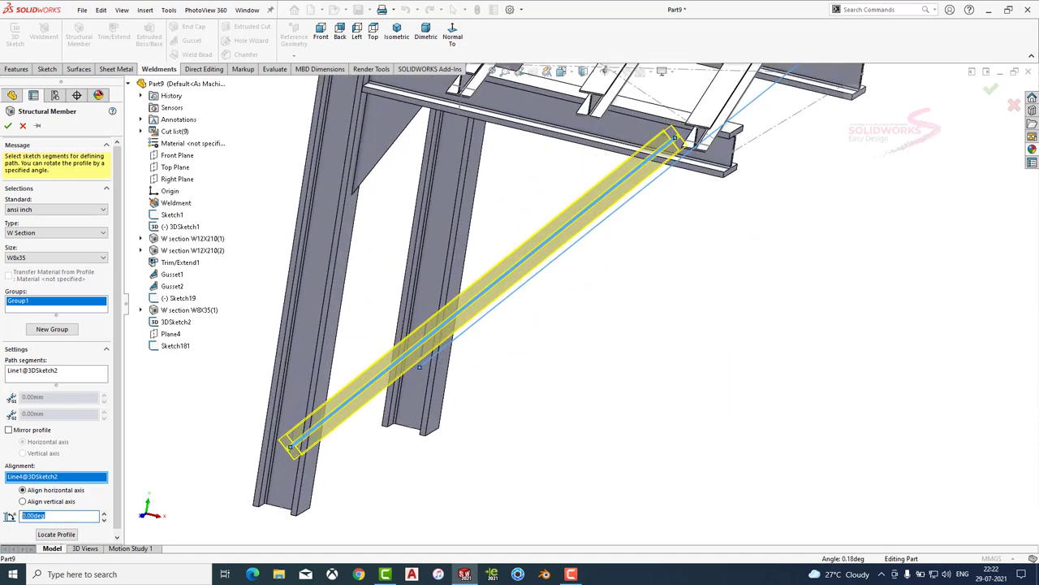
type("90")
middle_click_drag(329, 347, 244, 257)
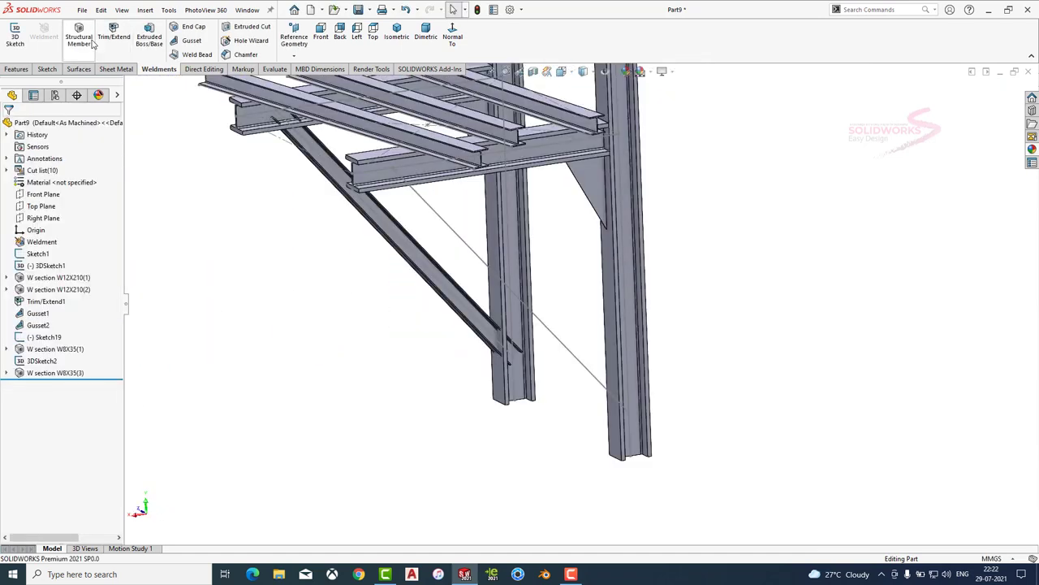
key("Return")
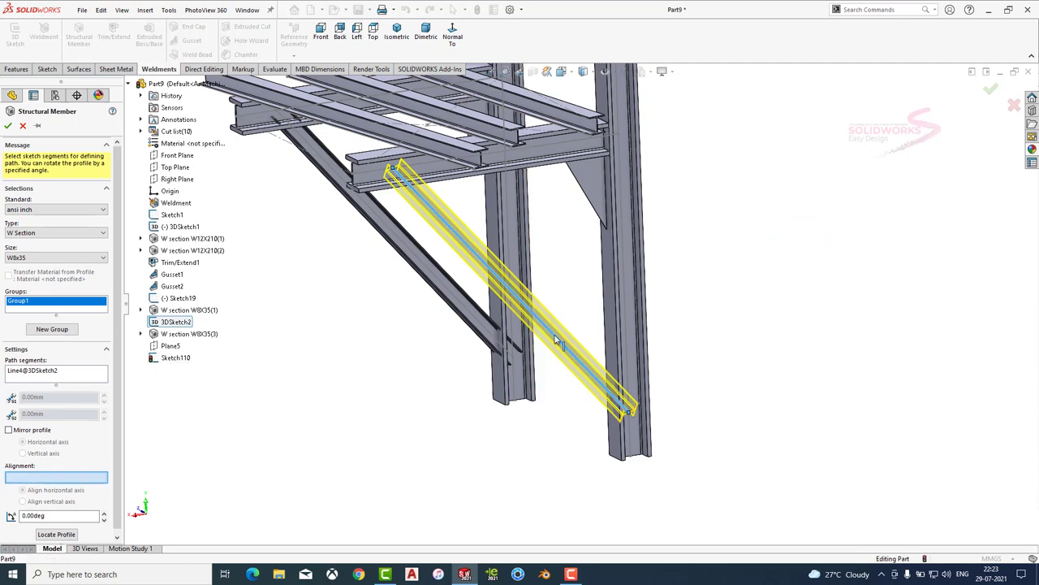
Add the second W8x35 brace aligned to the first brace line and rotated 90°.
middle_click_drag(557, 339, 347, 289)
left_click(357, 306)
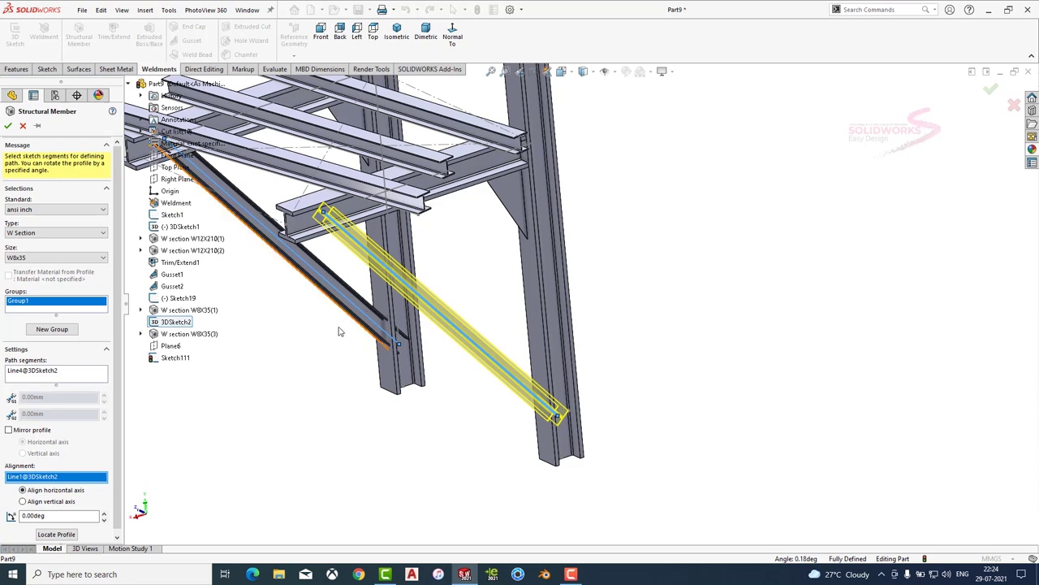
type("90")
key("Return")
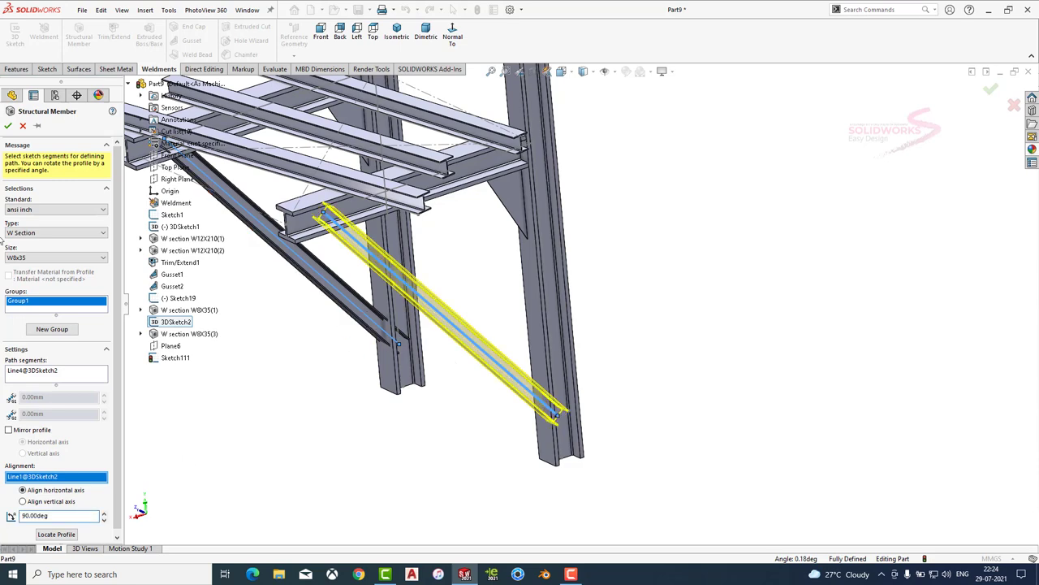
left_click(8, 126)
mouse_move(389, 307)
middle_mouse_down()
mouse_move(529, 257)
mouse_move(594, 268)
middle_mouse_up()
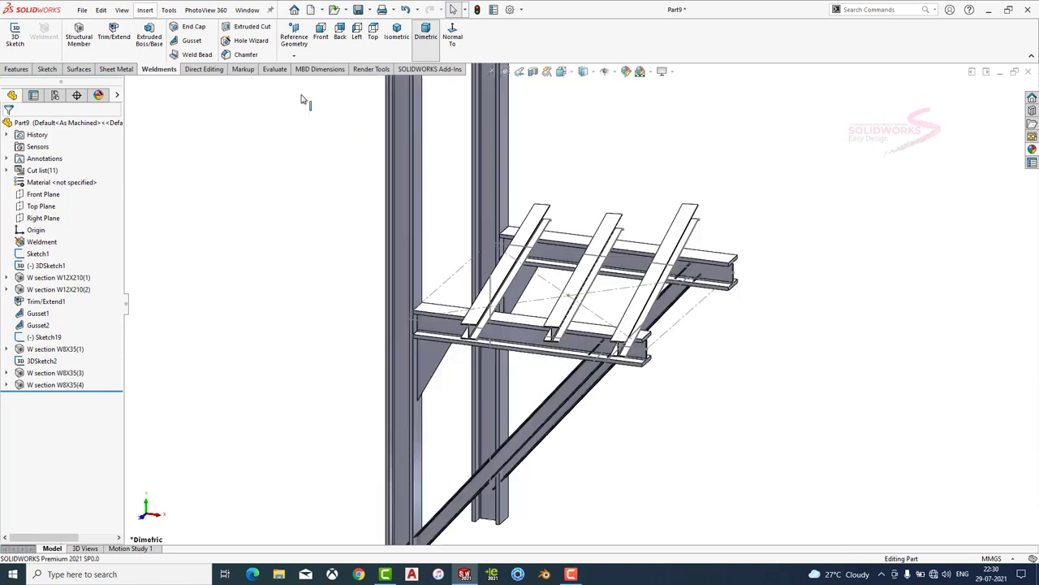
Trim both W8x35 braces, using both columns and both cantilever beams as boundaries.
left_click(541, 425)
left_click(588, 405)
left_click(83, 313)
left_click(399, 325)
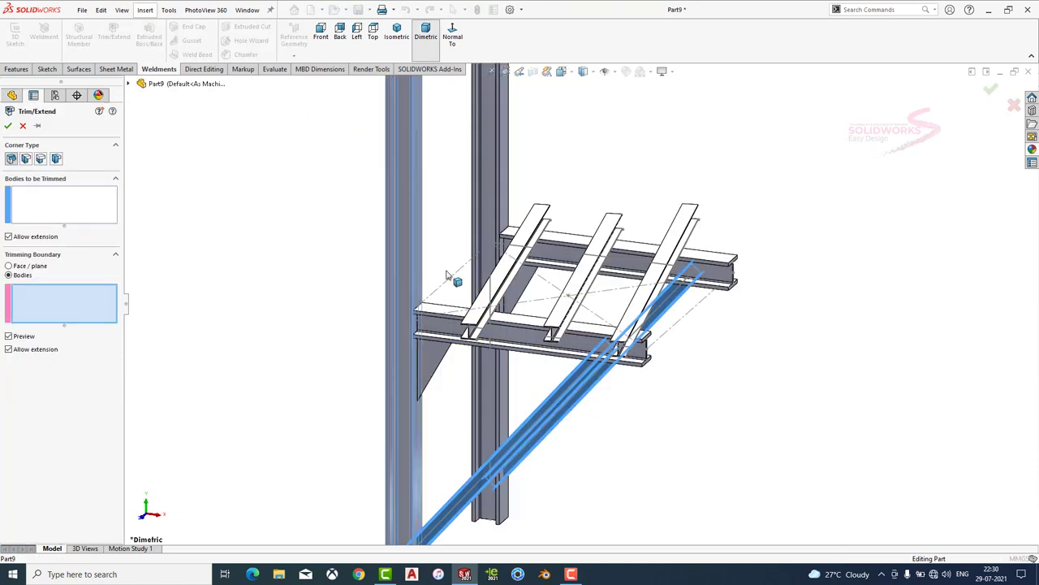
left_click(492, 288)
left_click(536, 307)
left_click(566, 248)
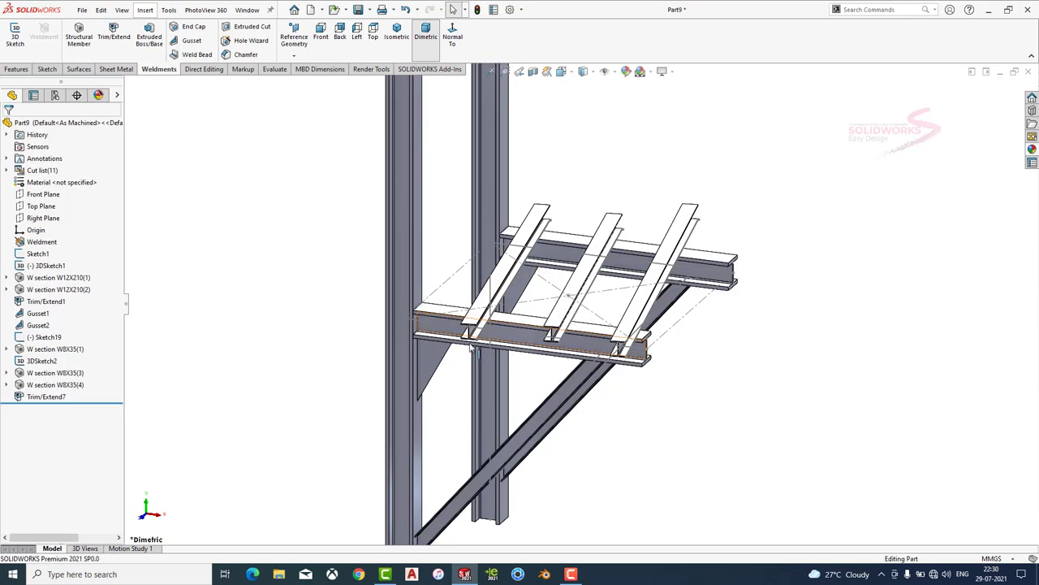
Orbit and zoom in to inspect the trimmed brace–beam junction.
scroll(494, 463, "down", 3)
scroll(491, 374, "down", 3)
mouse_move(492, 375)
middle_mouse_down()
mouse_move(360, 383)
mouse_move(631, 235)
mouse_move(666, 246)
middle_mouse_up()
scroll(666, 247, "down", 2)
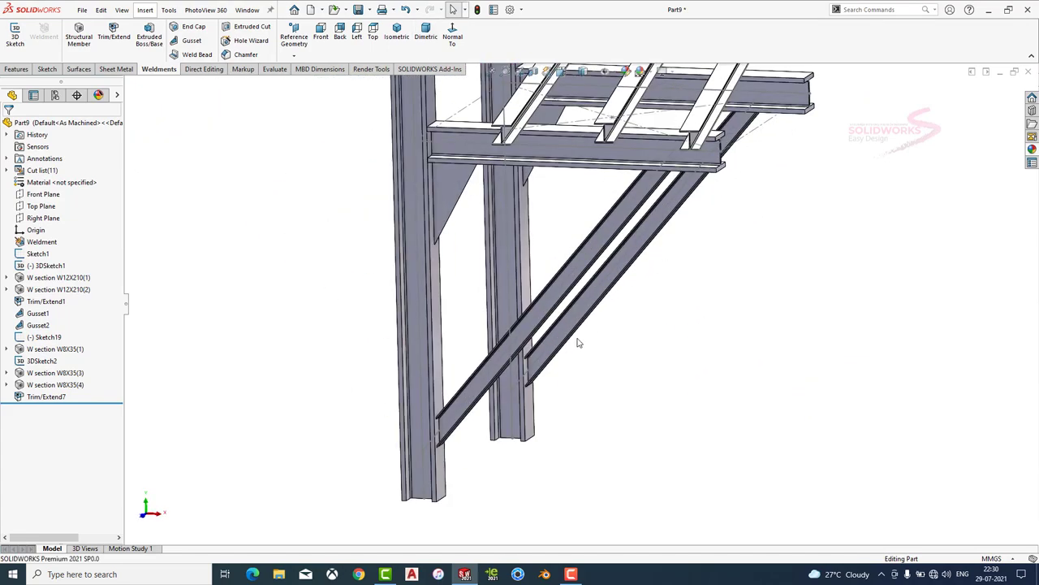
middle_click_drag(579, 343, 609, 361)
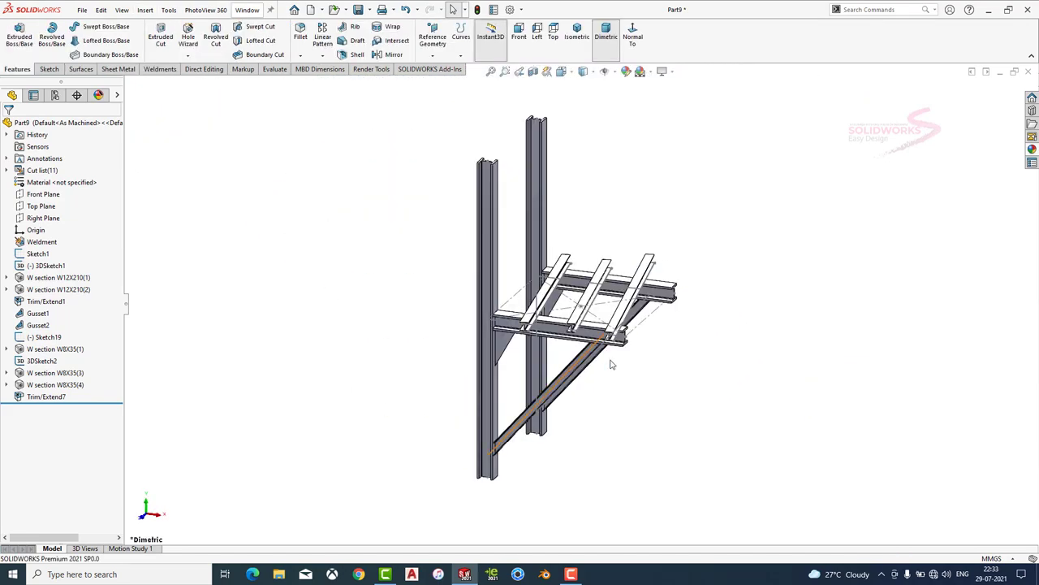
scroll(576, 311, "down", 3)
middle_click_drag(576, 311, 574, 240)
scroll(574, 239, "down", 2)
Start a sketch on the beam face and draw a centre rectangle on it.
left_click(574, 239)
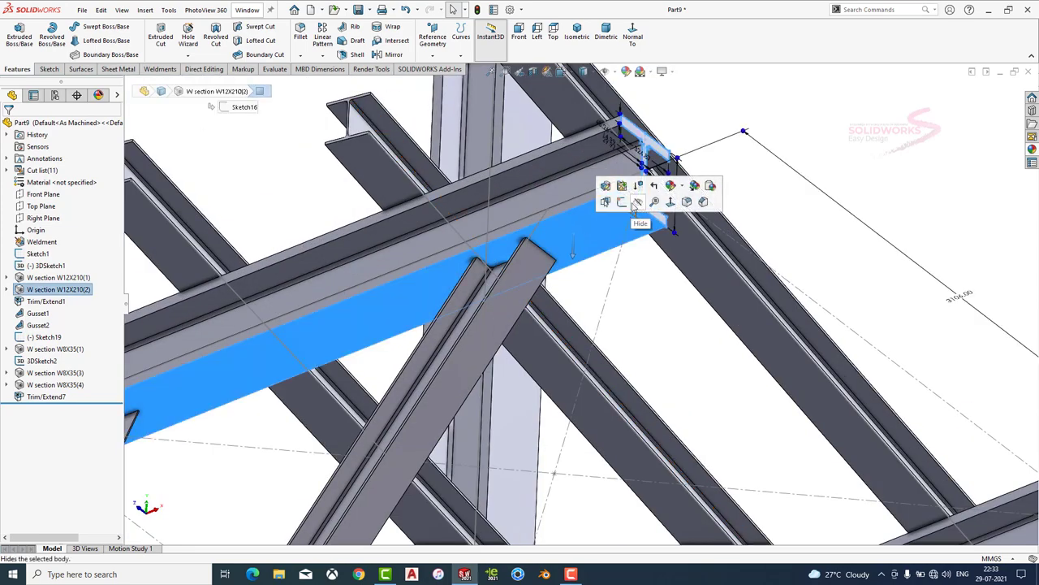
left_click(631, 196)
scroll(631, 196, "down", 2)
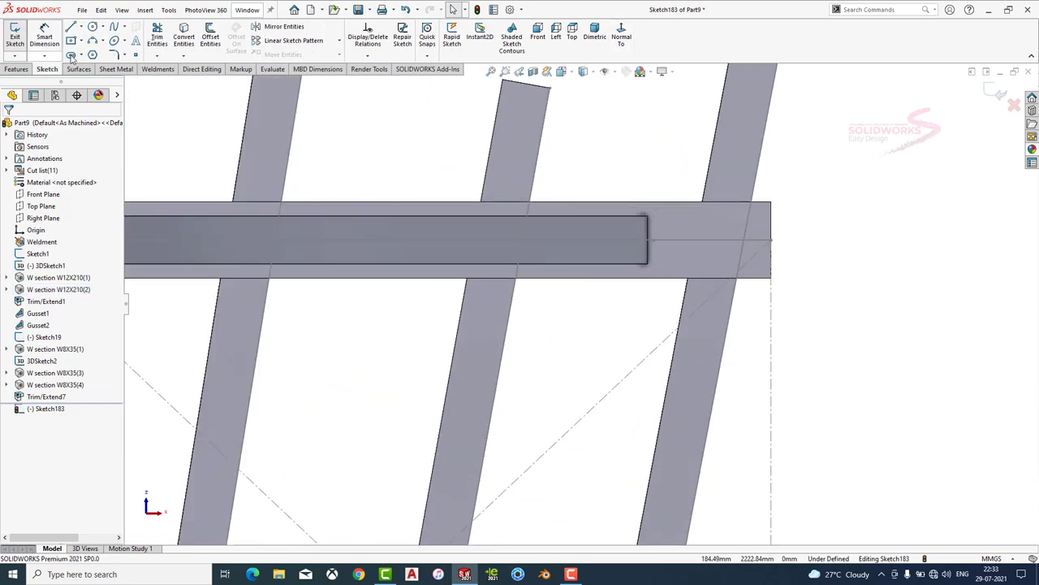
left_click(70, 40)
scroll(615, 225, "down", 2)
middle_click_drag(615, 224, 613, 256)
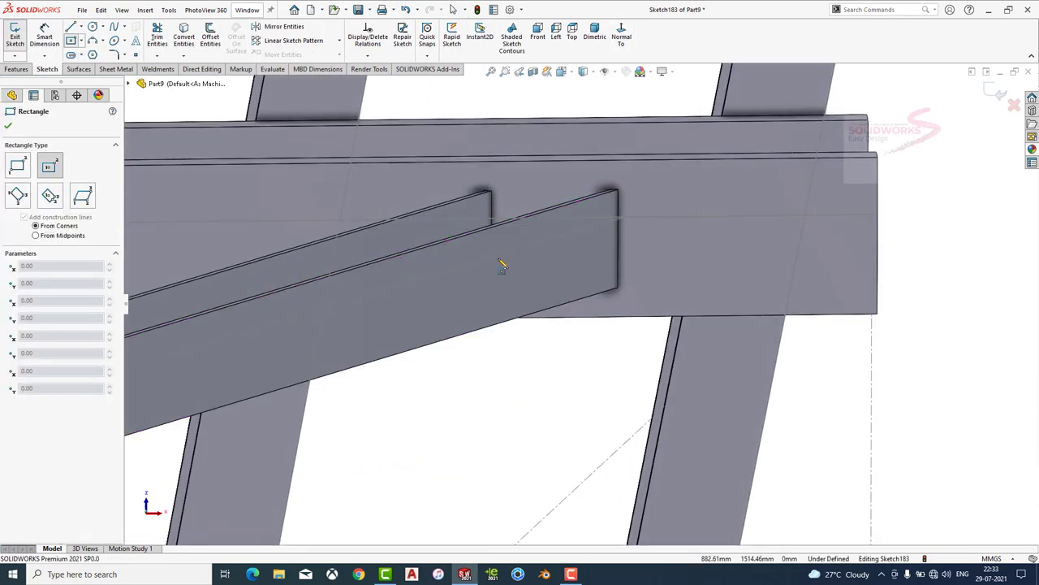
left_click(497, 256)
left_click(638, 176)
left_click(622, 36)
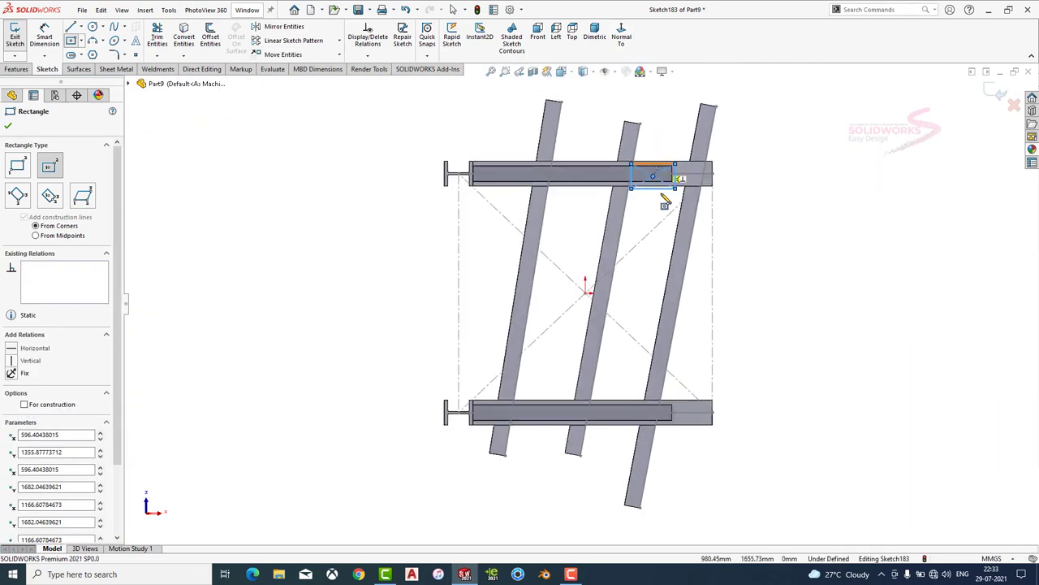
scroll(590, 228, "down", 3)
key("Escape")
Drag the rectangle's centre point onto the beam's centre line.
left_click(558, 231)
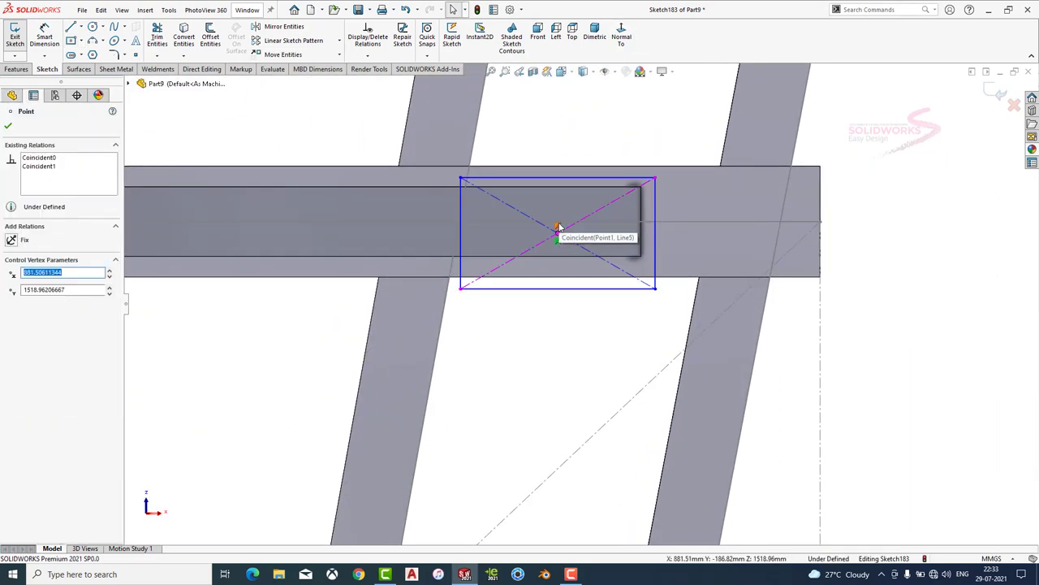
left_click(557, 228)
left_click(586, 233)
left_click(560, 230)
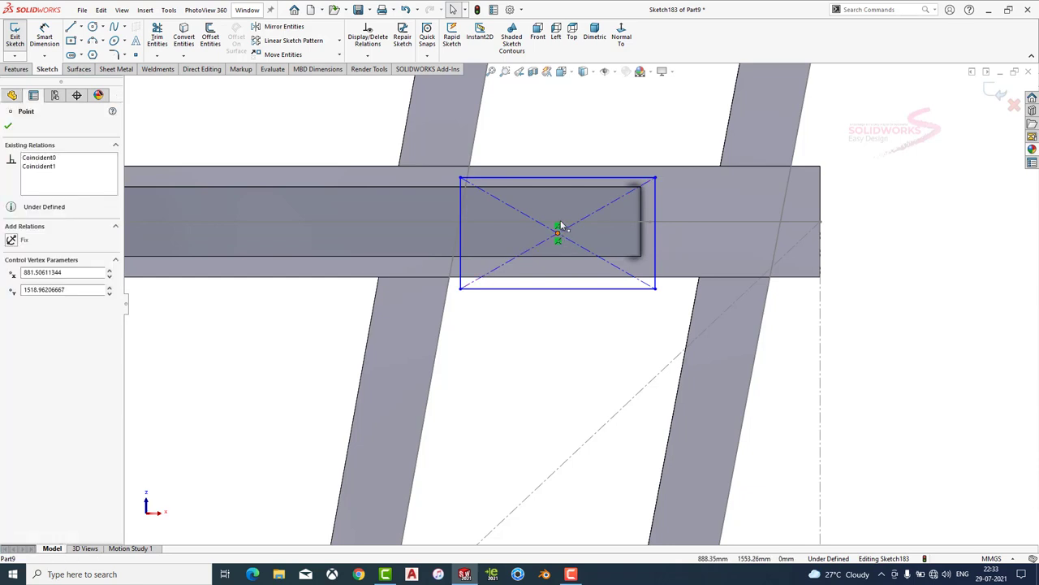
left_click_drag(561, 229, 561, 220)
key("Escape")
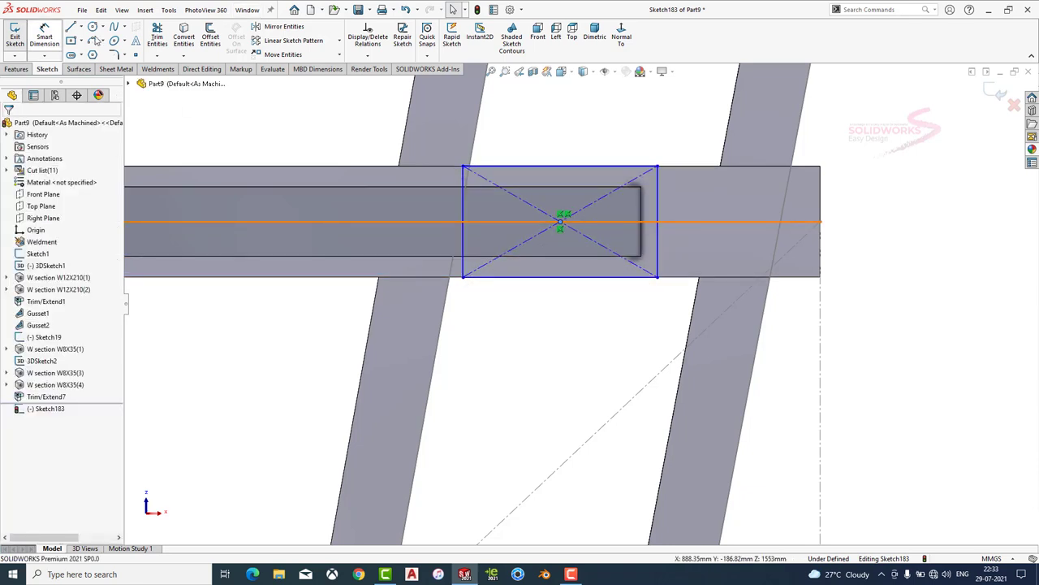
Dimension the rectangle 500 mm wide and 300 mm high, correcting an initial 350.
key("d")
left_click(568, 166)
left_click(569, 146)
key("Return")
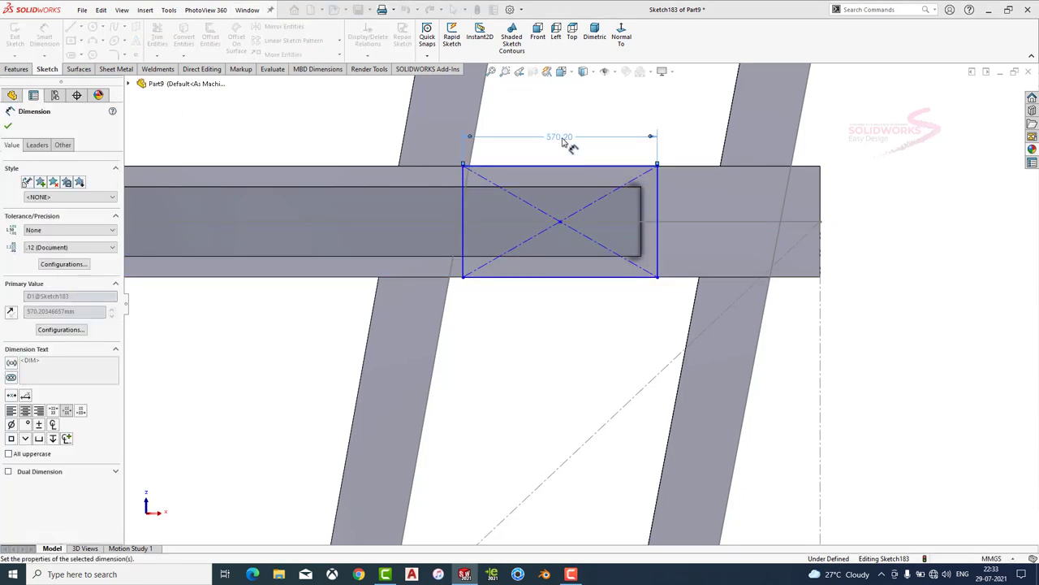
left_click(647, 195)
left_click(684, 203)
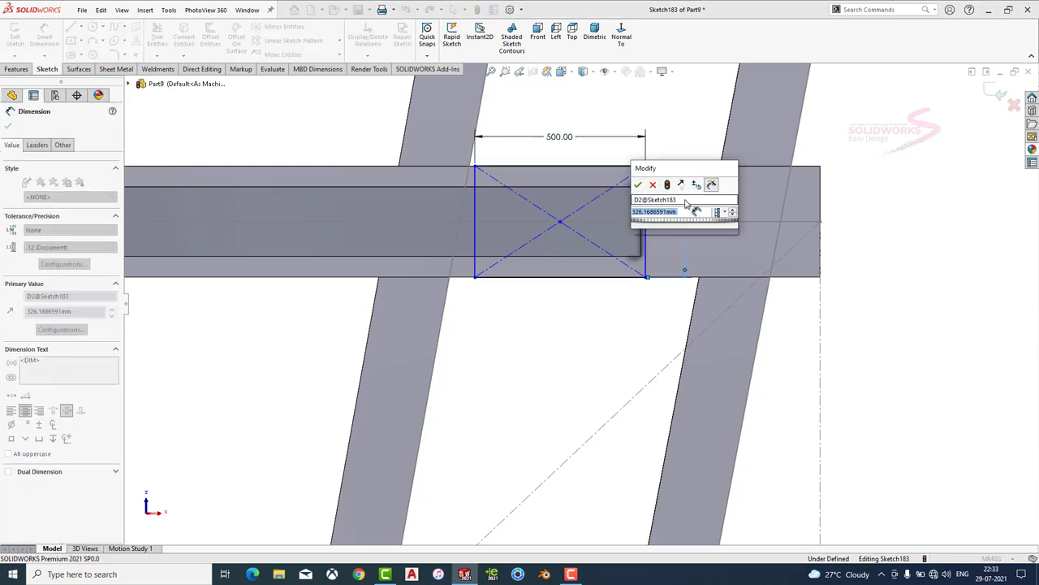
type("350")
key("Return")
double_click(691, 206)
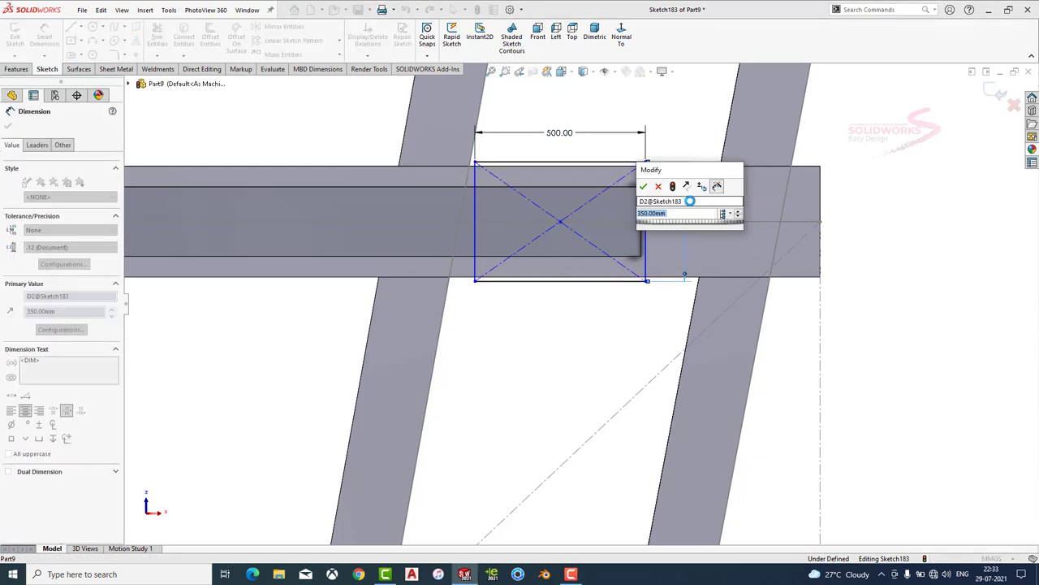
type("300")
key("Return")
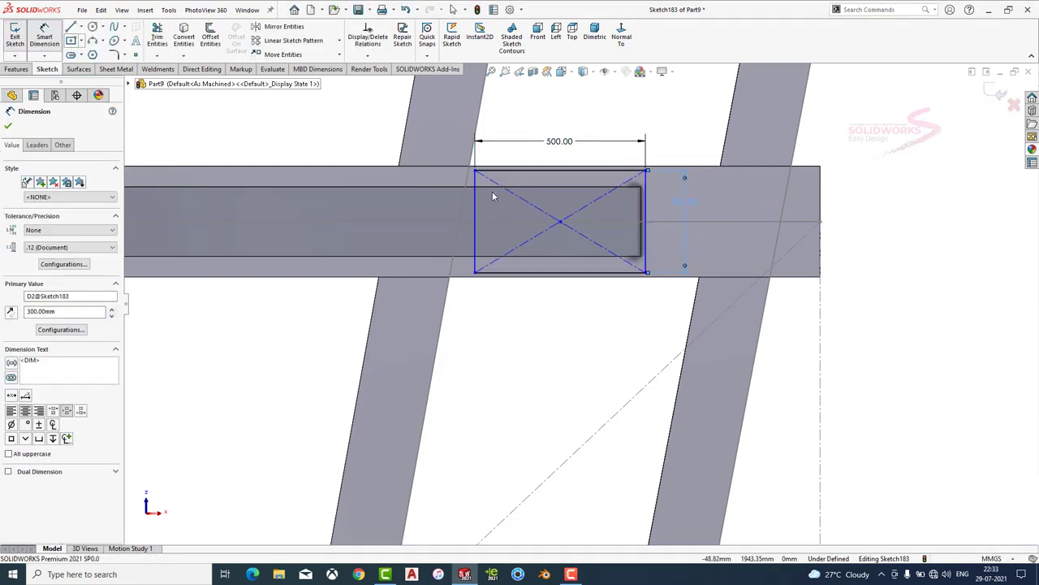
key("r")
left_click(559, 221)
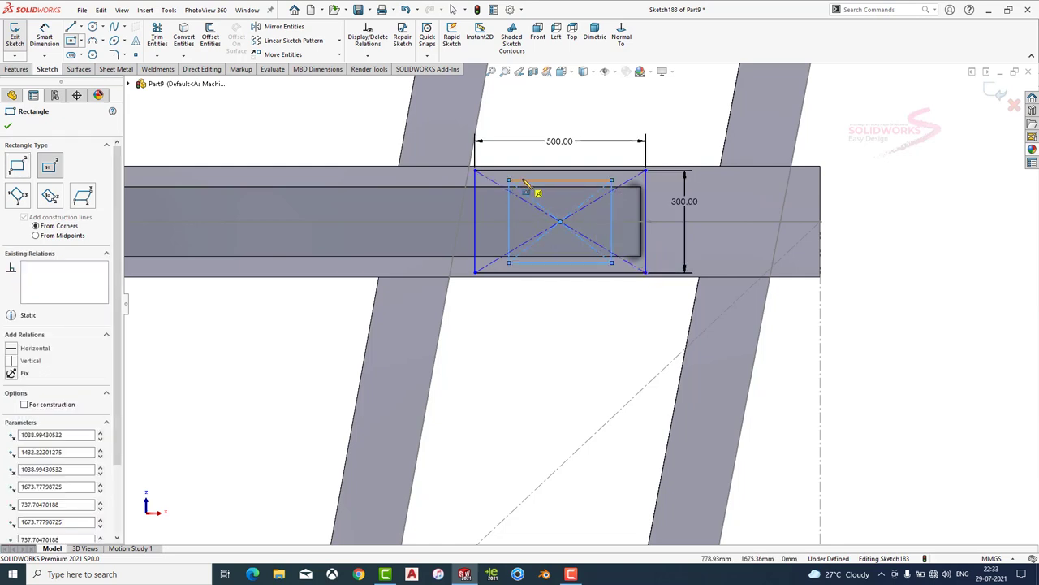
Finish the inner rectangle and dimension its width to 200 mm.
left_click(523, 181)
key("Escape")
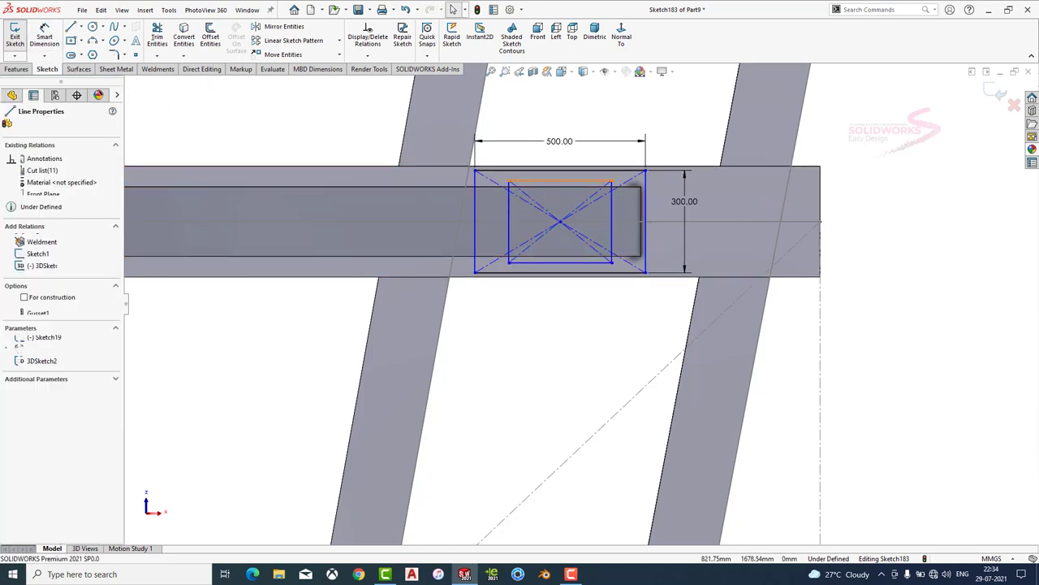
left_click(536, 181)
left_click(613, 219, "ctrl")
left_click(568, 166)
key("Escape")
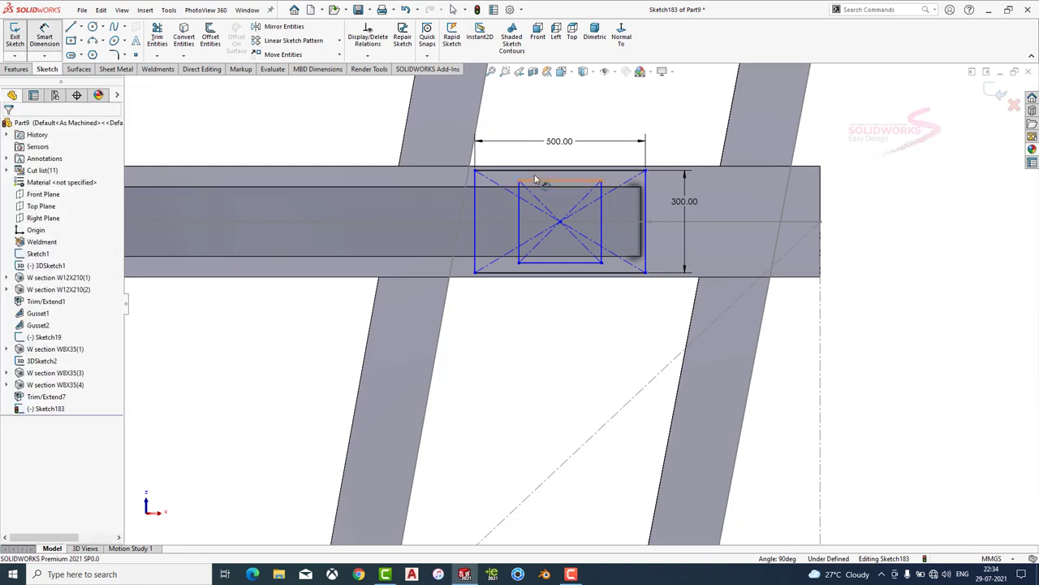
left_click(549, 175)
left_click(546, 156)
type("200")
key("Return")
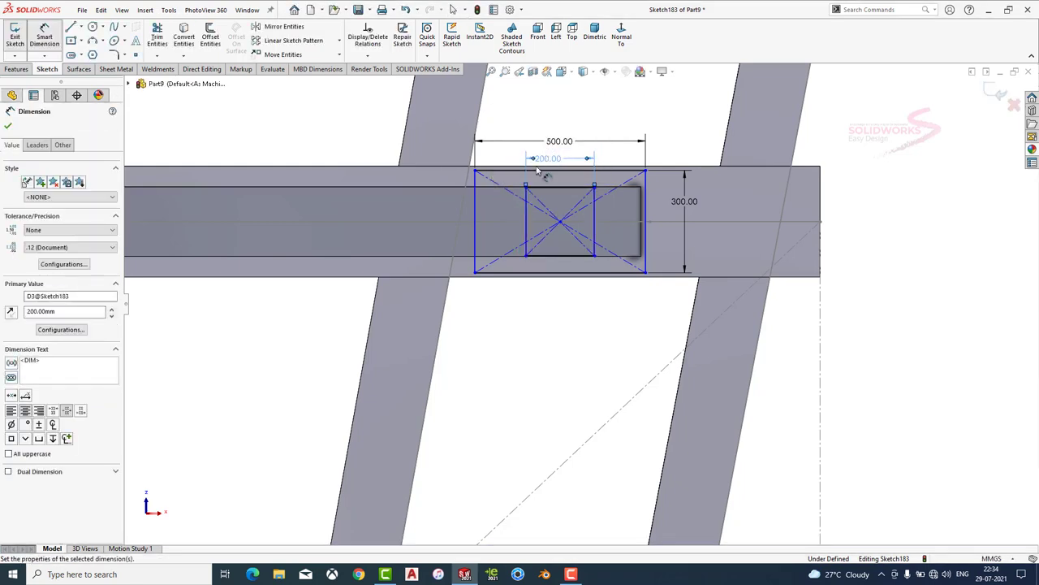
Convert the inner rectangle to construction geometry and change its width to 220 mm.
key("c")
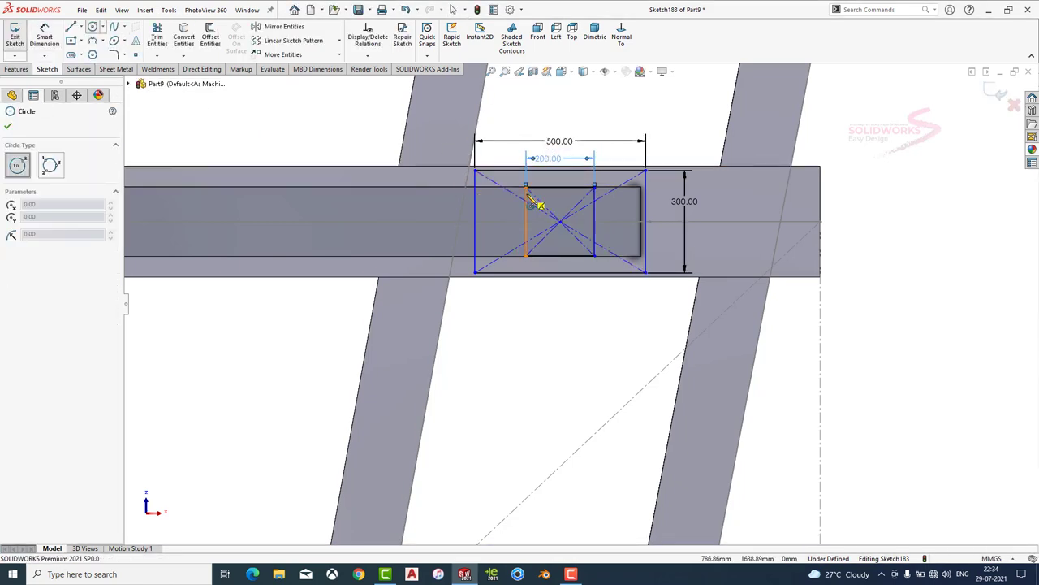
key("Escape")
left_click_drag(605, 179, 520, 268)
left_click(25, 272)
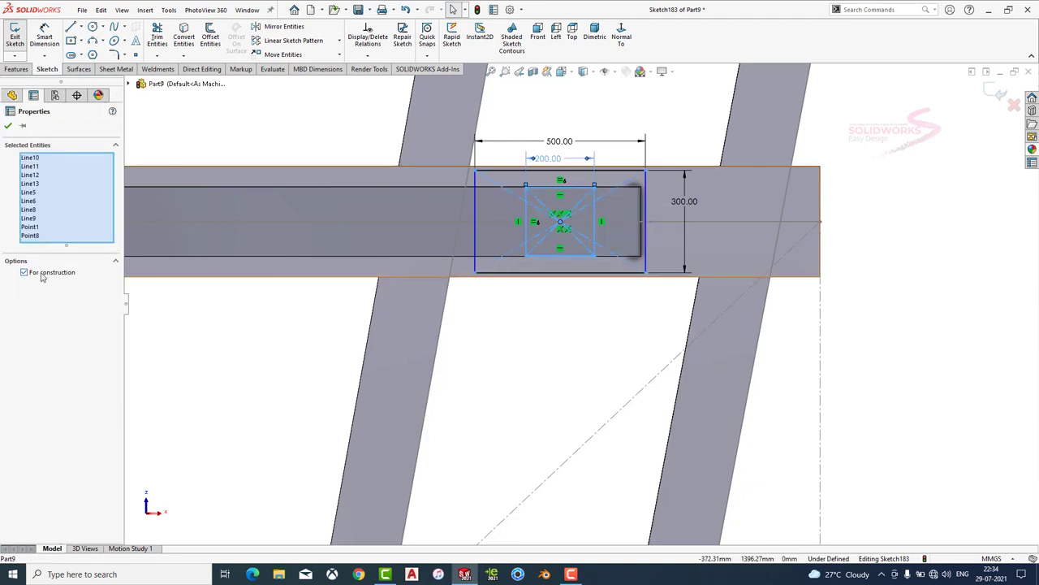
left_click(25, 273)
key("Escape")
double_click(548, 157)
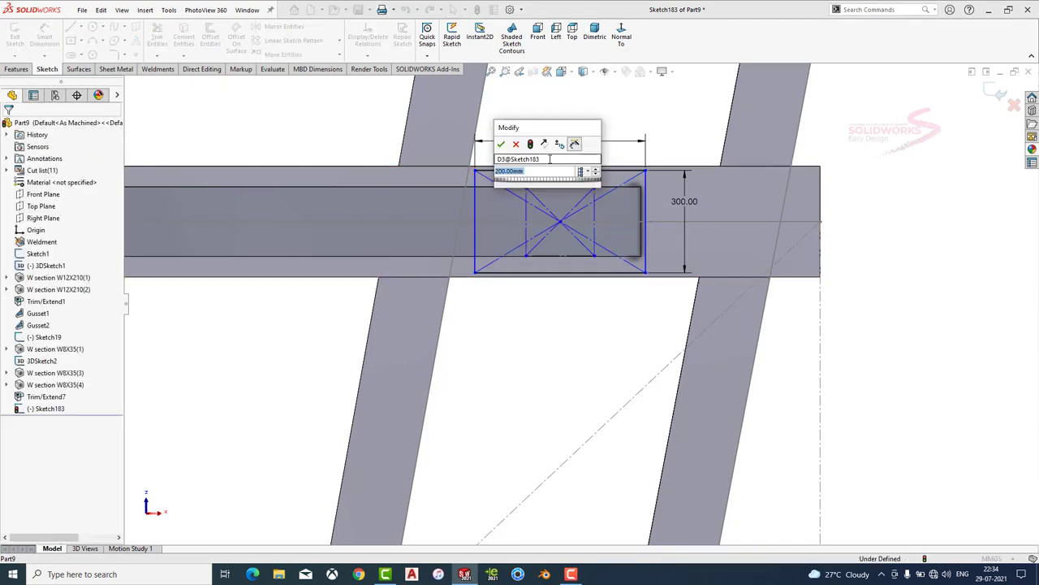
type("220")
key("Return")
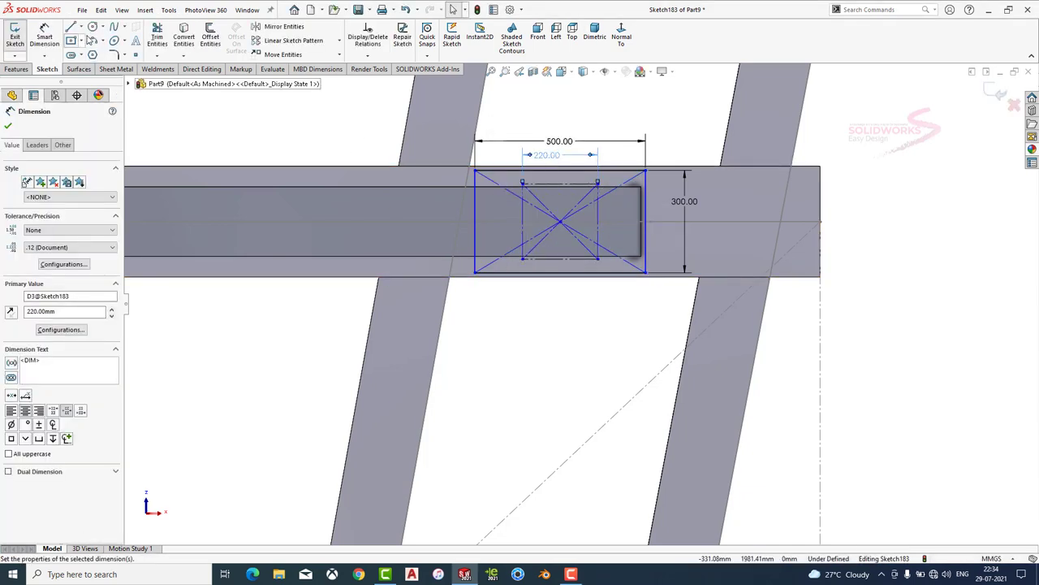
Draw bolt-hole circles at the inner rectangle's corners.
left_click(92, 27)
left_click(522, 182)
left_click(537, 184)
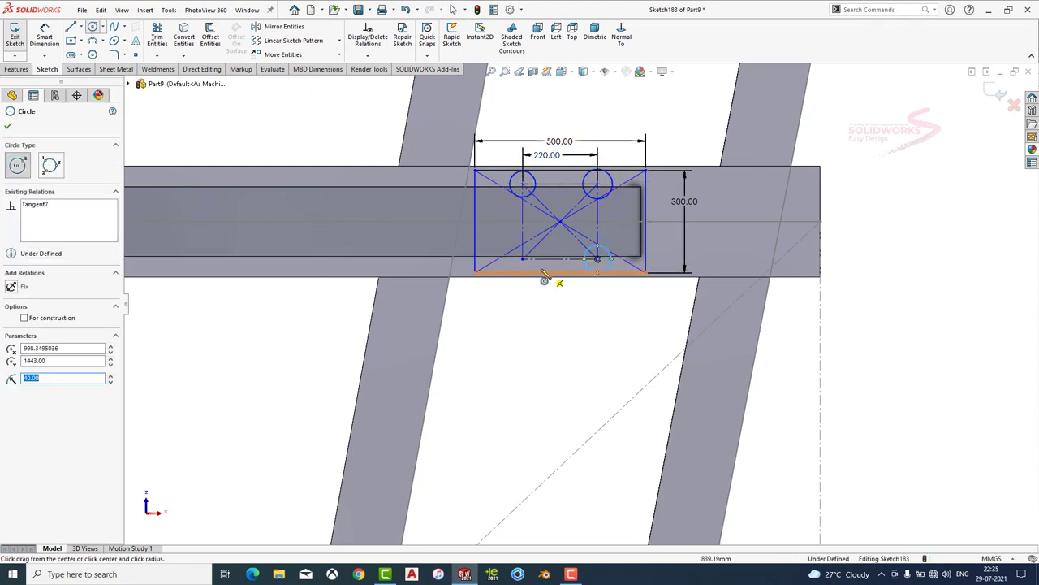
key("Escape")
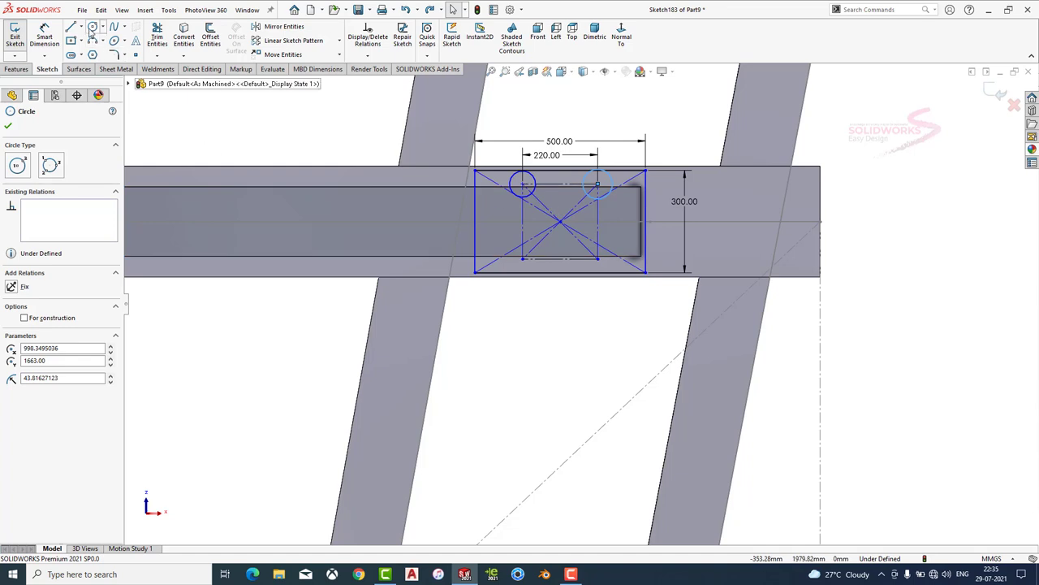
left_click_drag(523, 260, 601, 286)
key("Escape")
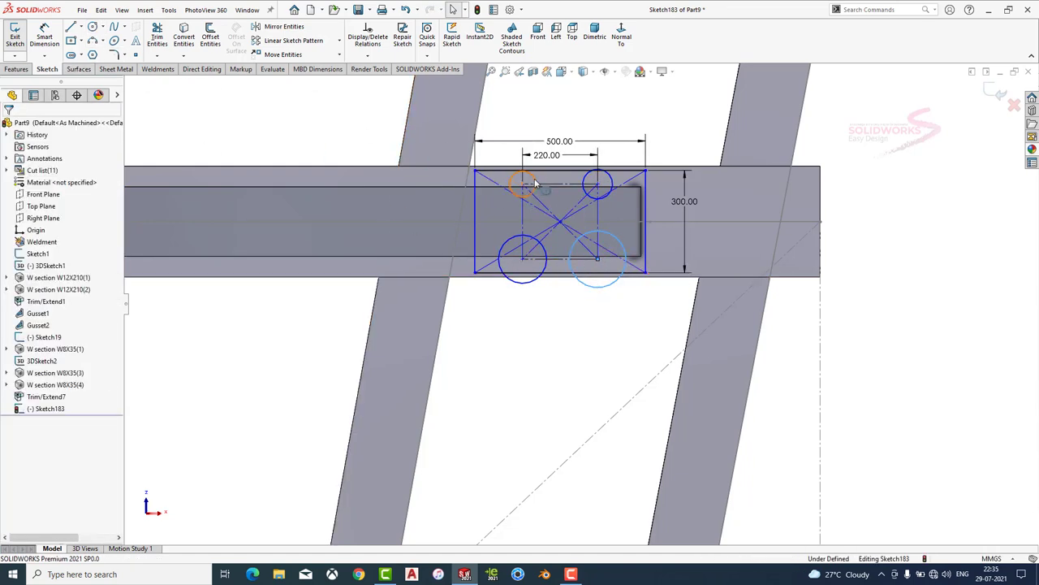
Apply an Equal relation to the four bolt-hole circles.
left_click(535, 184)
left_click(585, 186, "ctrl")
left_click(544, 251, "ctrl")
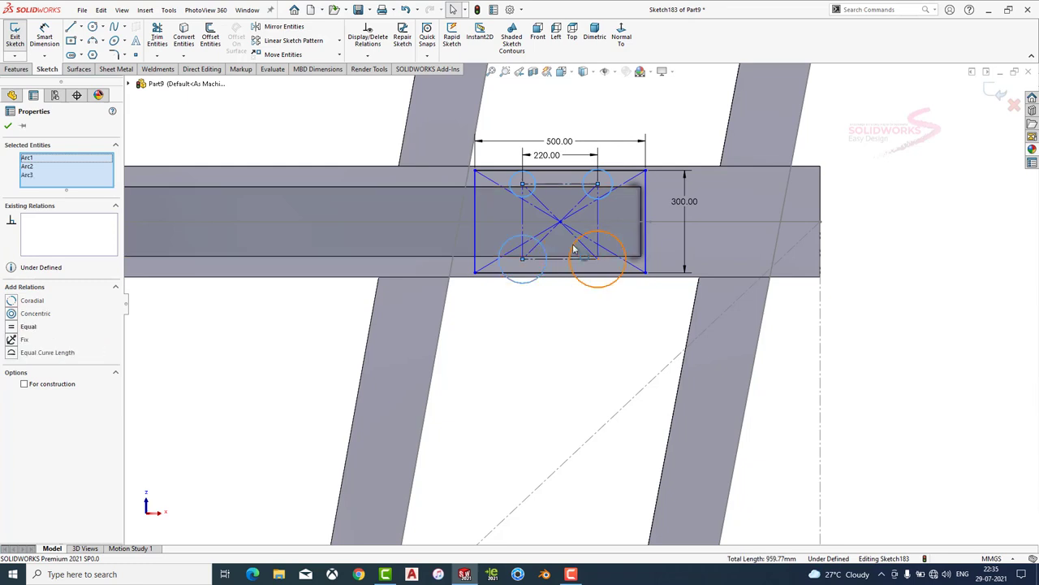
left_click(574, 250, "ctrl")
left_click(645, 202)
key("Escape")
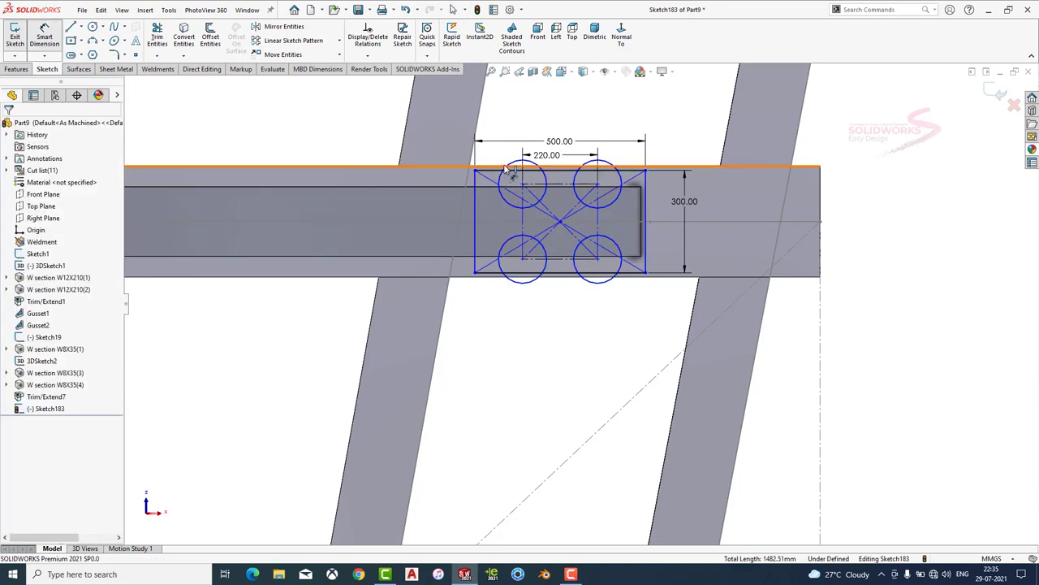
Dimension the top-left bolt-hole circle to a 16 mm diameter.
left_click(508, 168)
left_click(524, 118)
type("16")
key("Return")
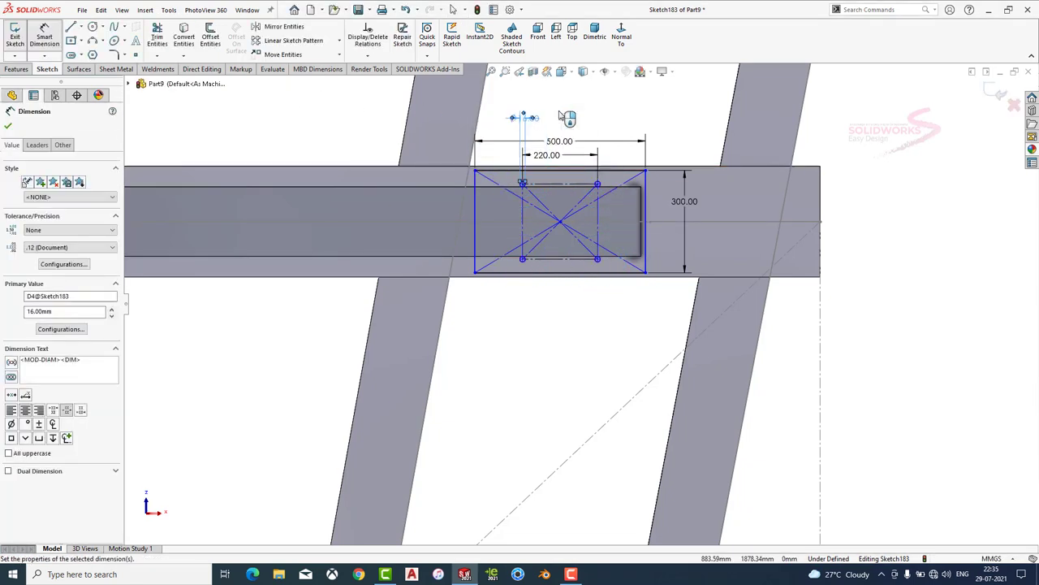
left_click(18, 70)
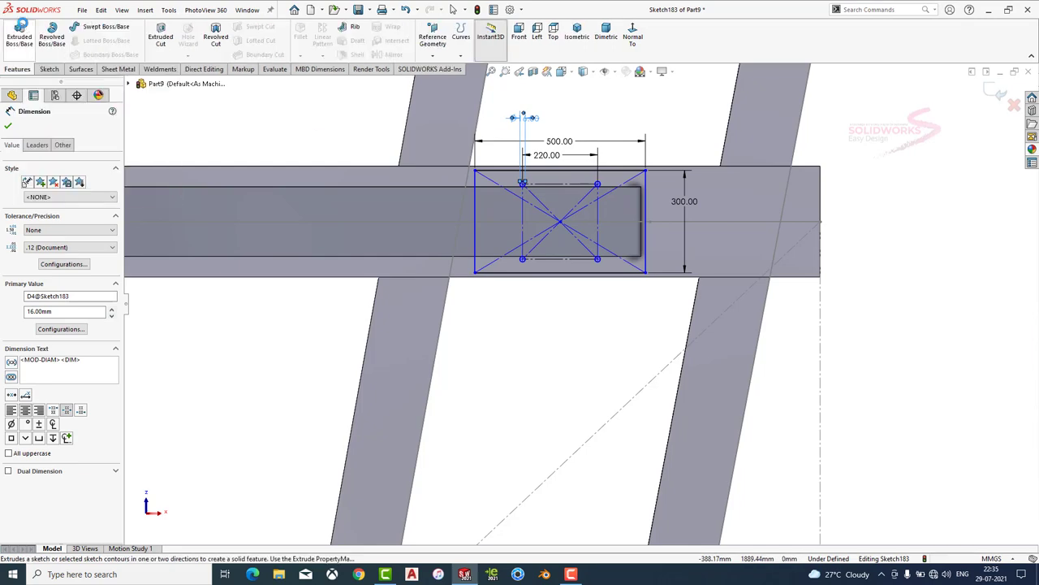
left_click(18, 37)
Extrude the bolt-holed plate 10 mm thick.
middle_click_drag(506, 227, 284, 148)
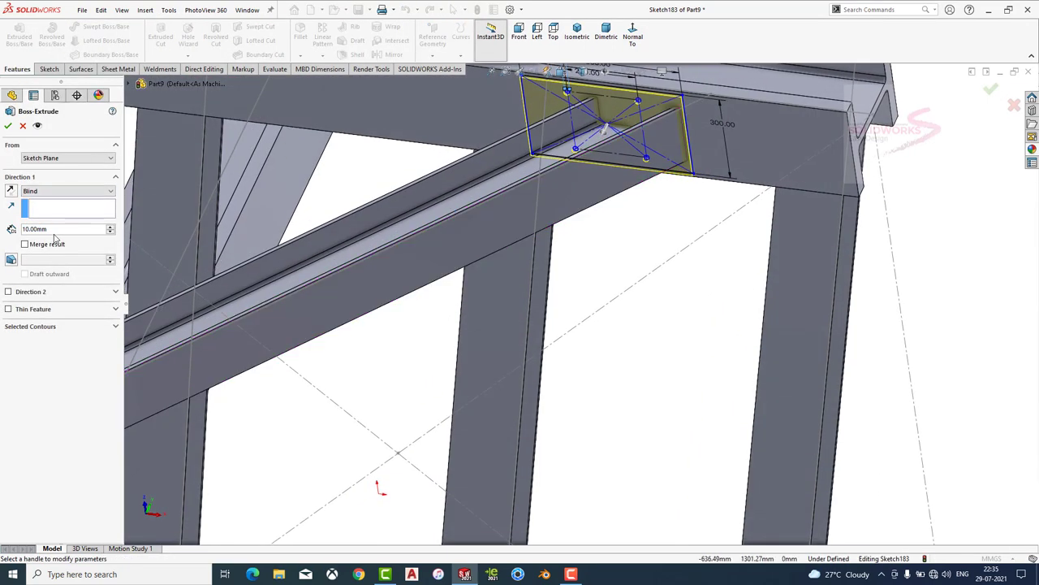
type("10")
key("Return")
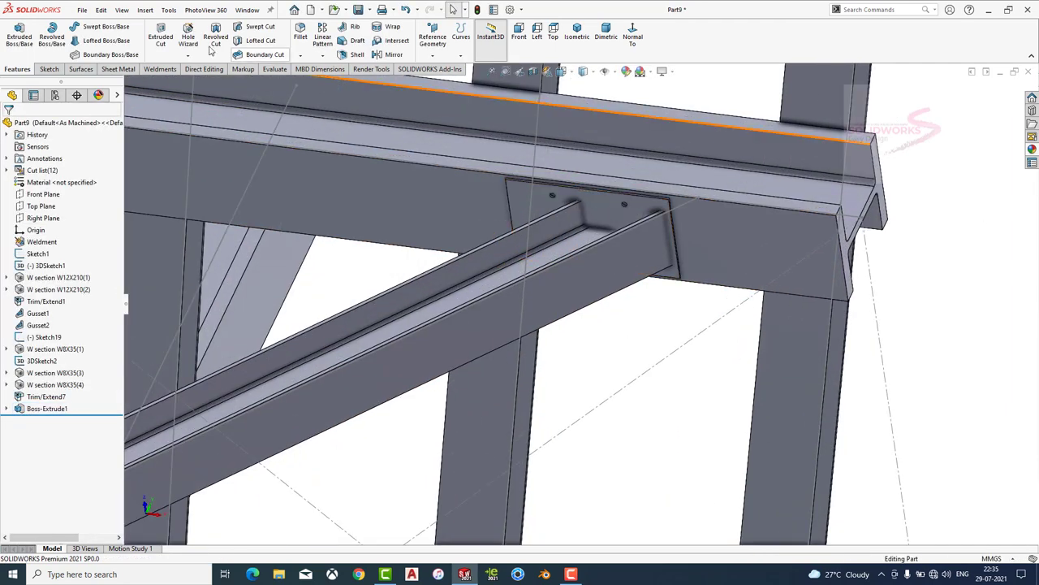
Trim the diagonal brace so it ends at the plate face.
left_click(165, 71)
left_click(113, 36)
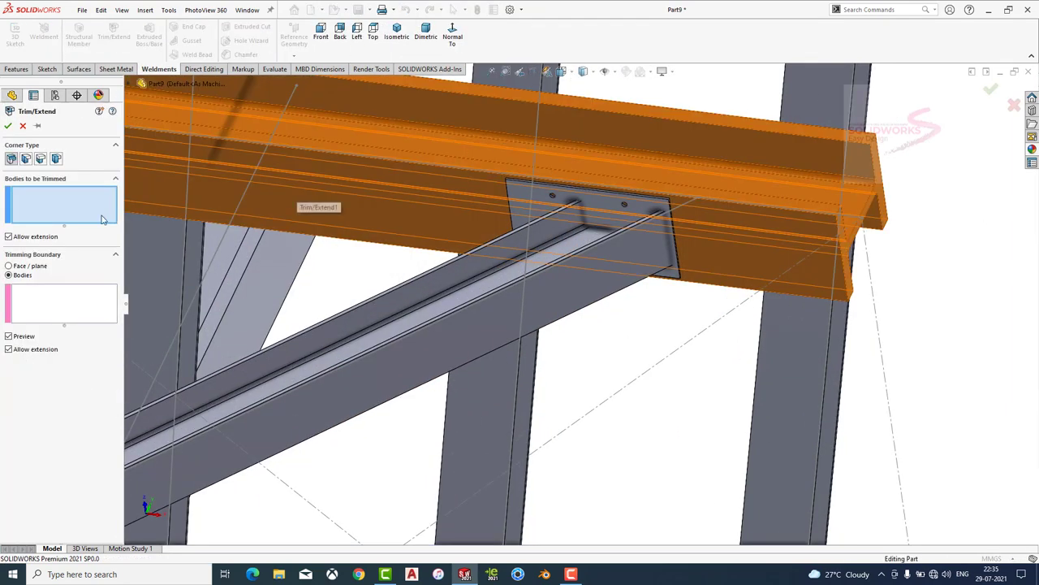
left_click(488, 279)
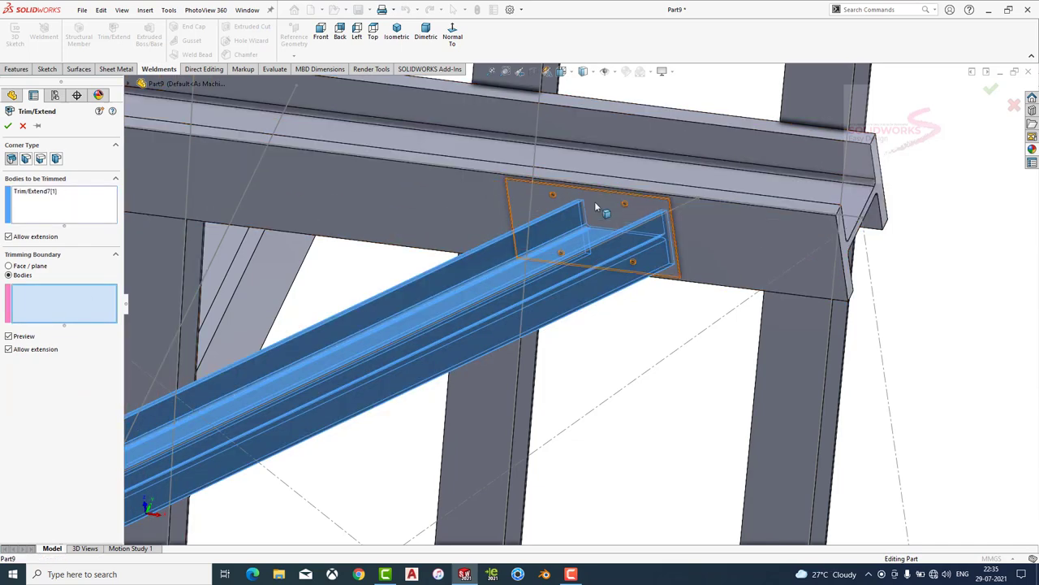
left_click(37, 266)
left_click(617, 229)
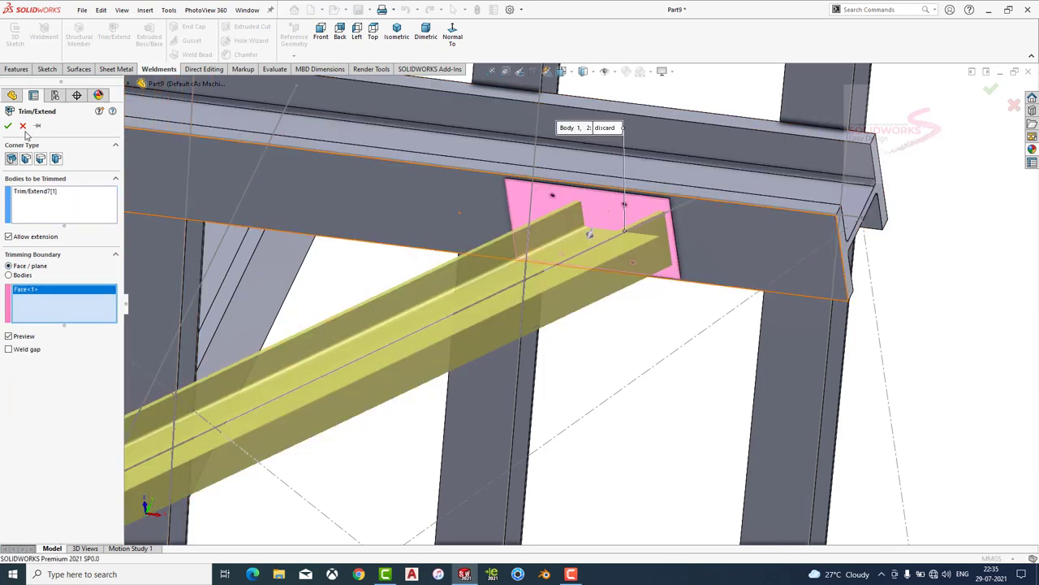
key("Return")
scroll(661, 240, "down", 5)
mouse_move(662, 240)
middle_mouse_down()
mouse_move(529, 305)
mouse_move(633, 318)
middle_mouse_up()
Create reference plane Plane7 from two opposite beam faces of the frame.
scroll(672, 248, "down", 3)
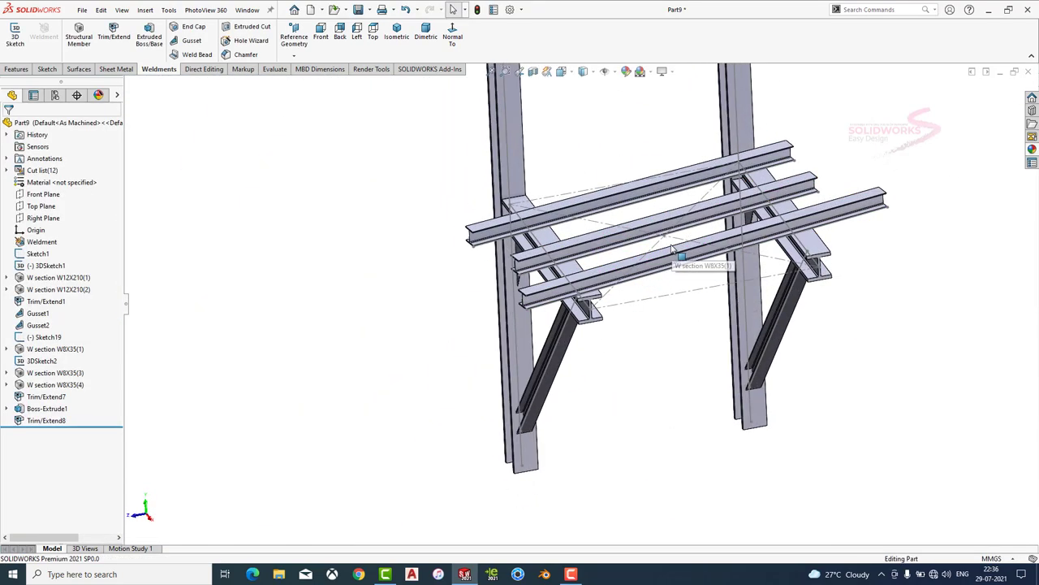
left_click(16, 69)
mouse_move(487, 341)
middle_mouse_down()
mouse_move(394, 414)
mouse_move(599, 227)
middle_mouse_up()
left_click(536, 32)
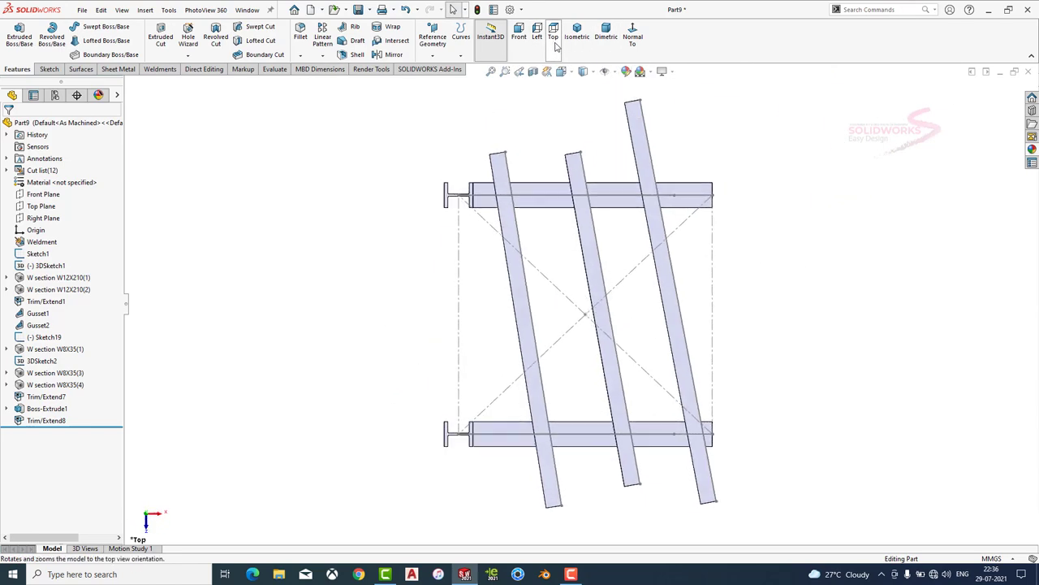
left_click(606, 32)
left_click(611, 42)
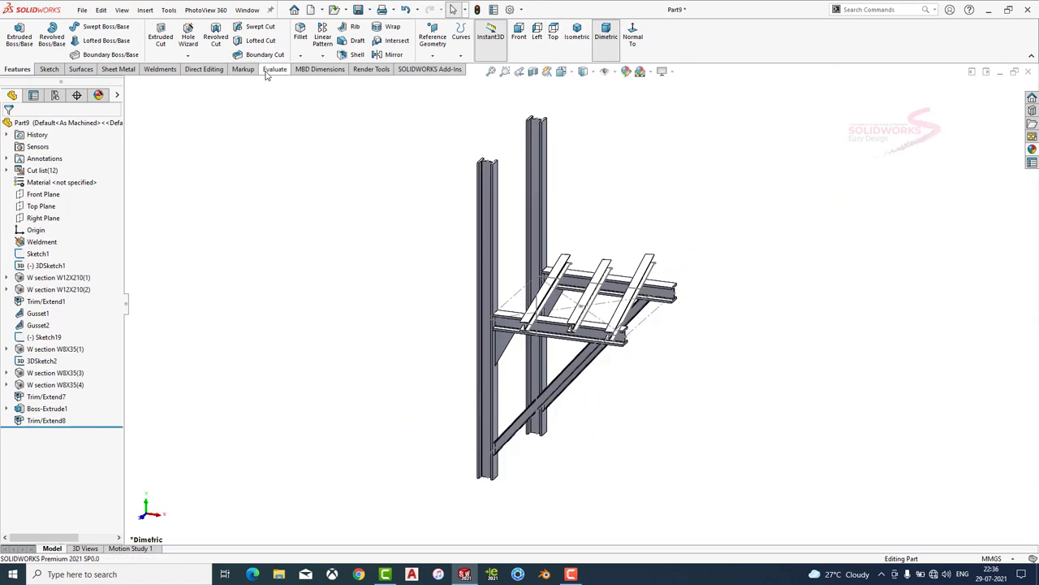
left_click(444, 37)
left_click(441, 67)
scroll(674, 297, "down", 5)
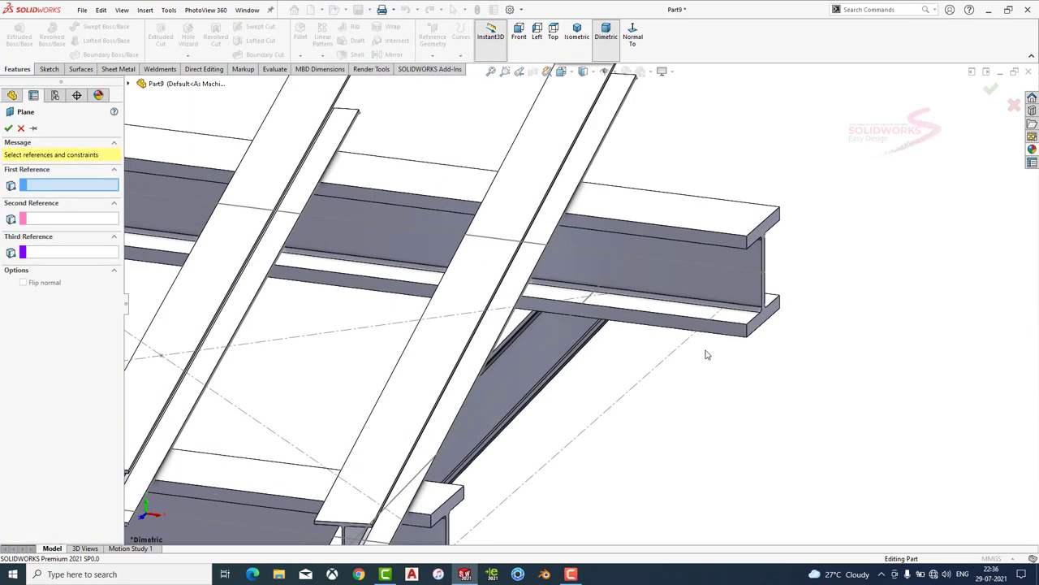
left_click(712, 294)
scroll(647, 360, "up", 5)
middle_click_drag(647, 360, 431, 390)
scroll(406, 265, "down", 5)
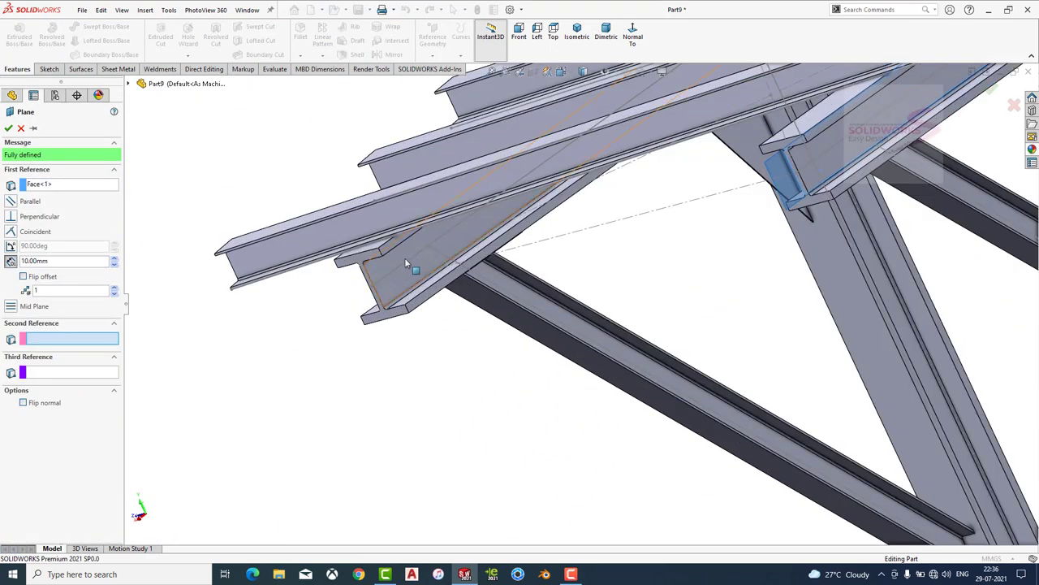
left_click(406, 265)
left_click(8, 128)
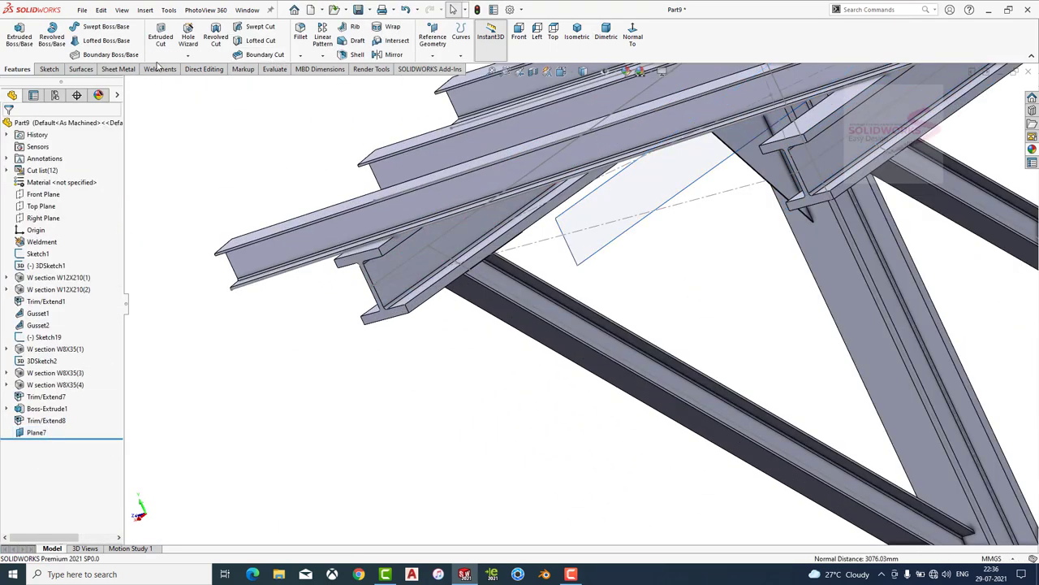
Mirror the bolted plate body across Plane7 onto the opposite brace.
left_click(392, 55)
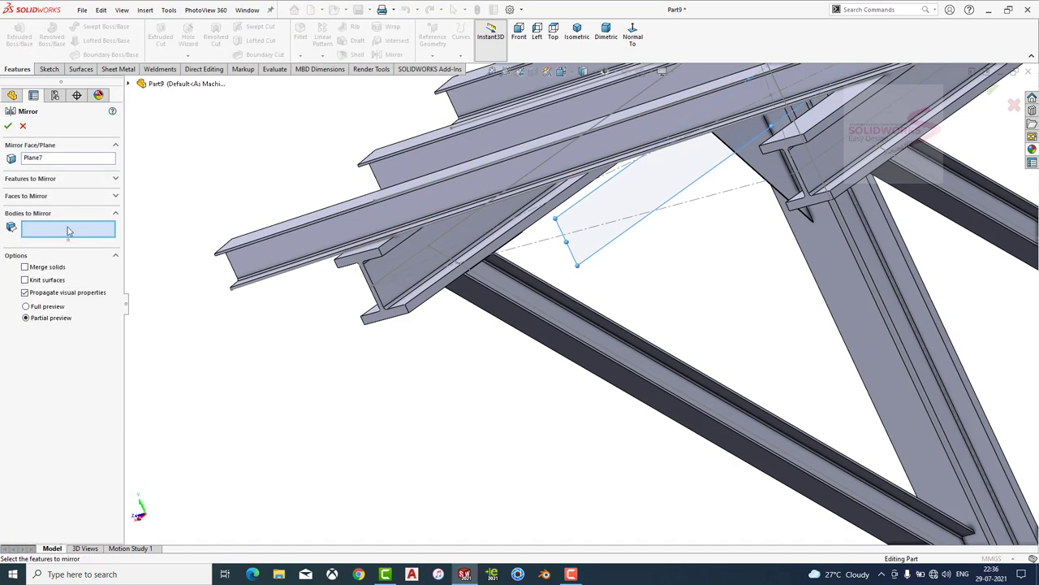
left_click(129, 84)
key("Escape")
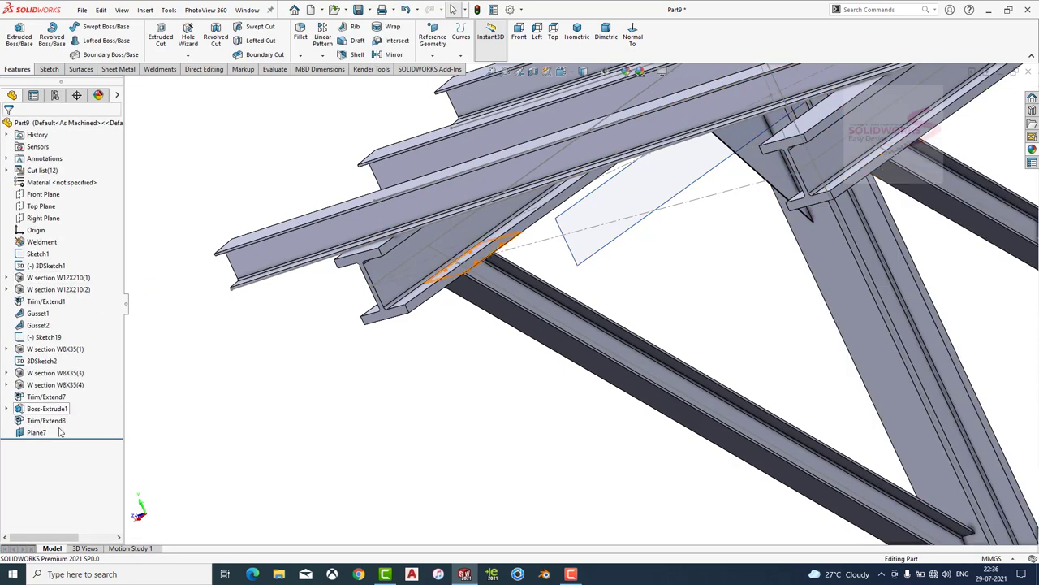
left_click(47, 408)
left_click(52, 377)
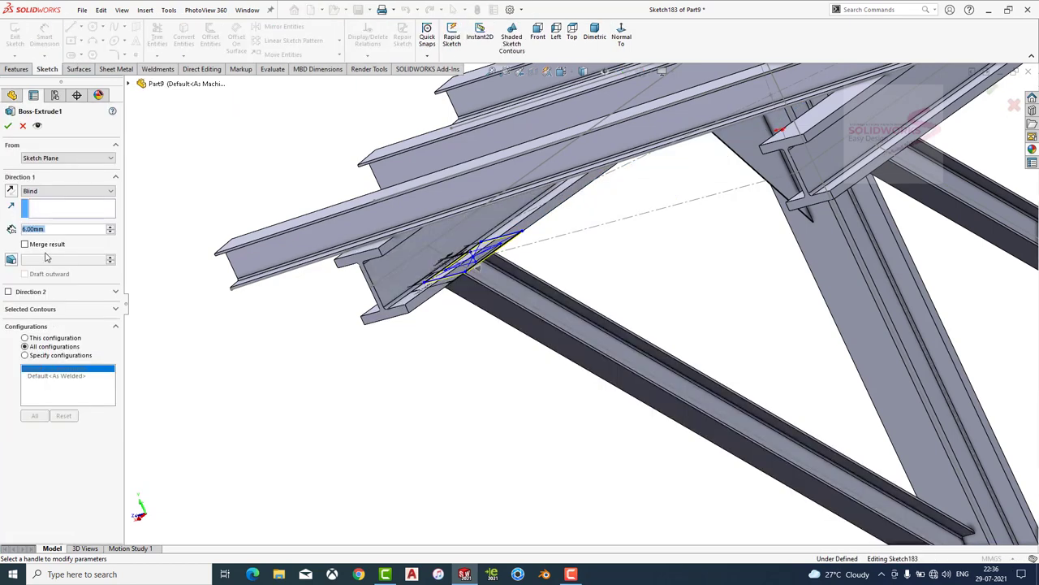
key("Escape")
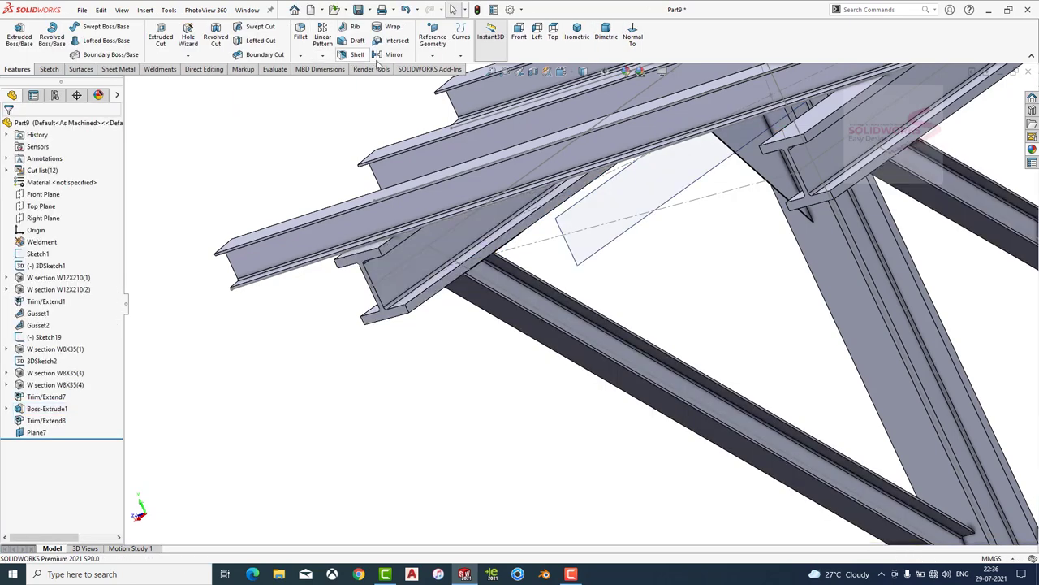
left_click(390, 54)
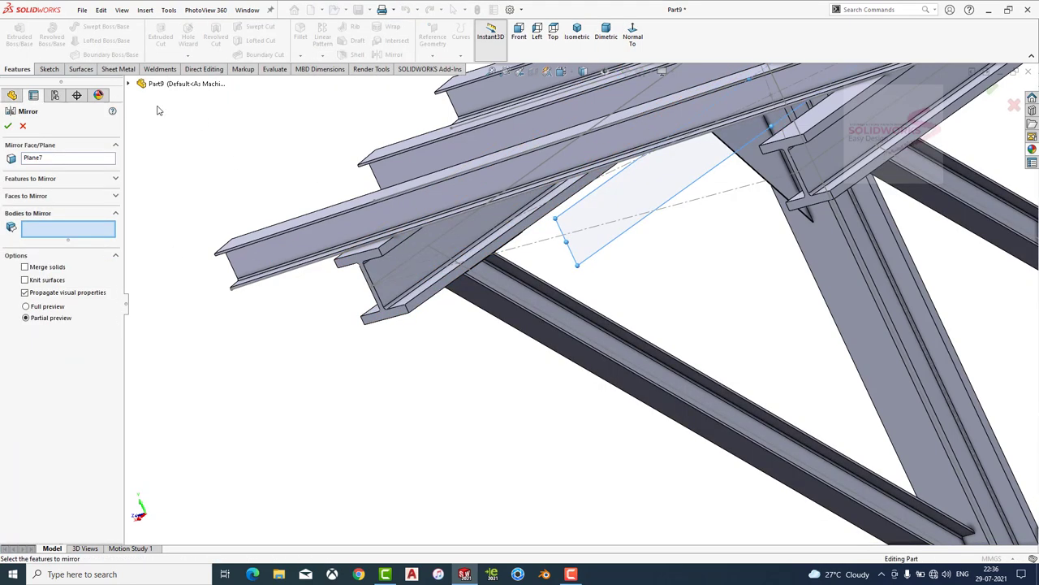
middle_click_drag(438, 275, 491, 276)
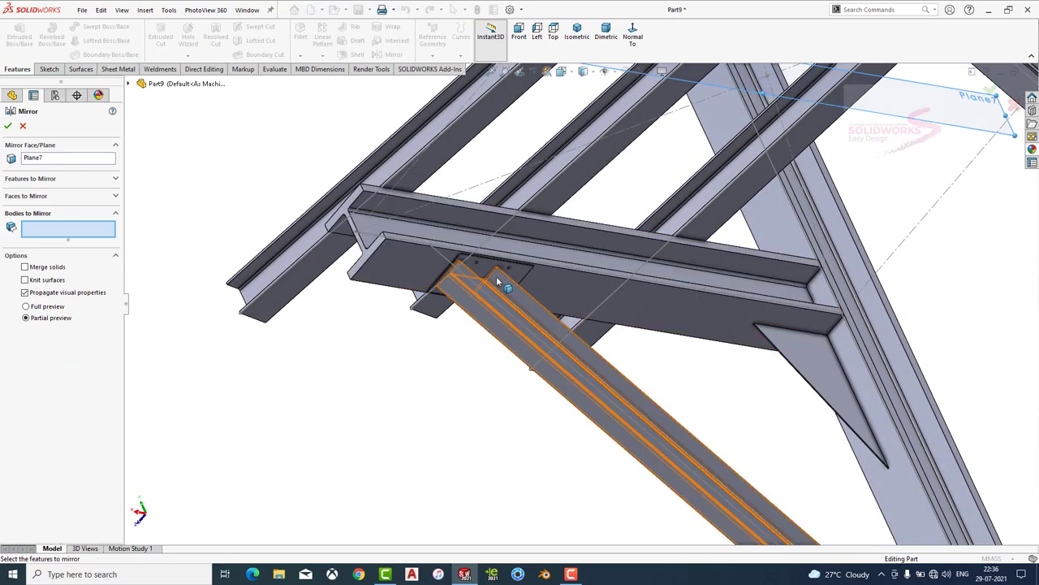
left_click(494, 276)
key("Return")
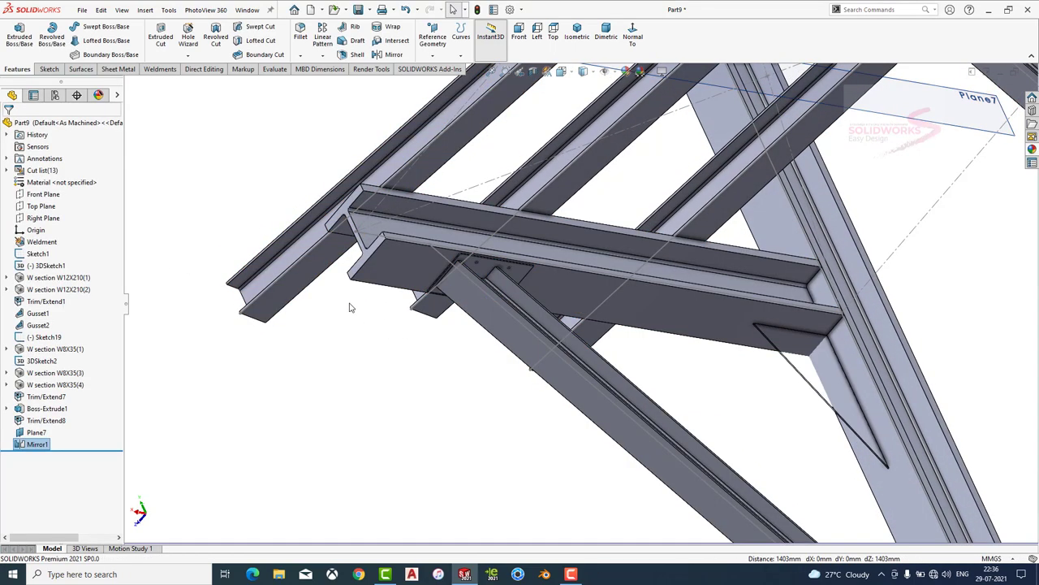
mouse_move(530, 368)
middle_mouse_down()
mouse_move(493, 333)
mouse_move(633, 327)
middle_mouse_up()
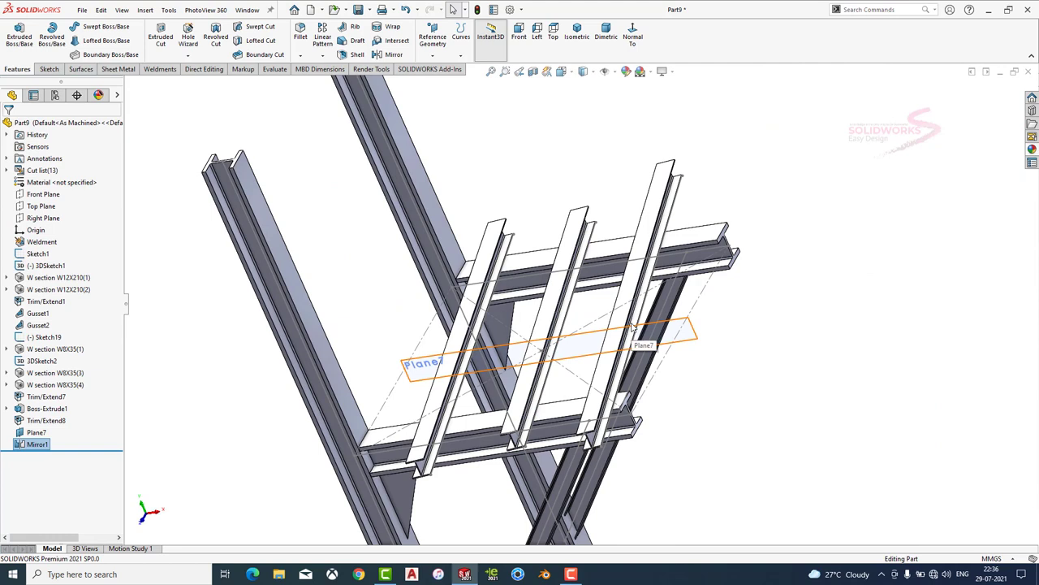
Start a new sketch on the top face of a deck joist.
key("Escape")
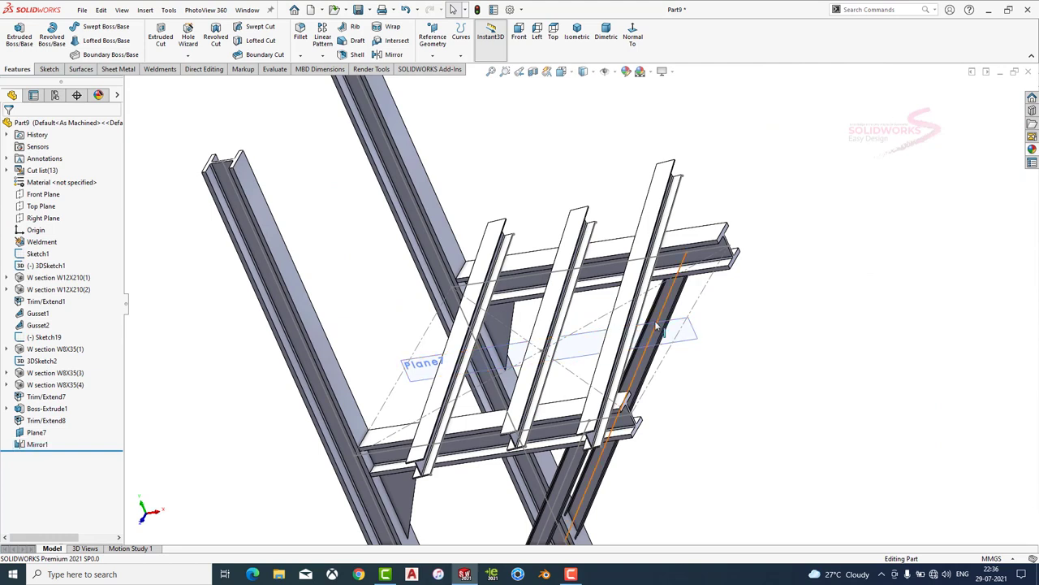
left_click(660, 203)
left_click(706, 162)
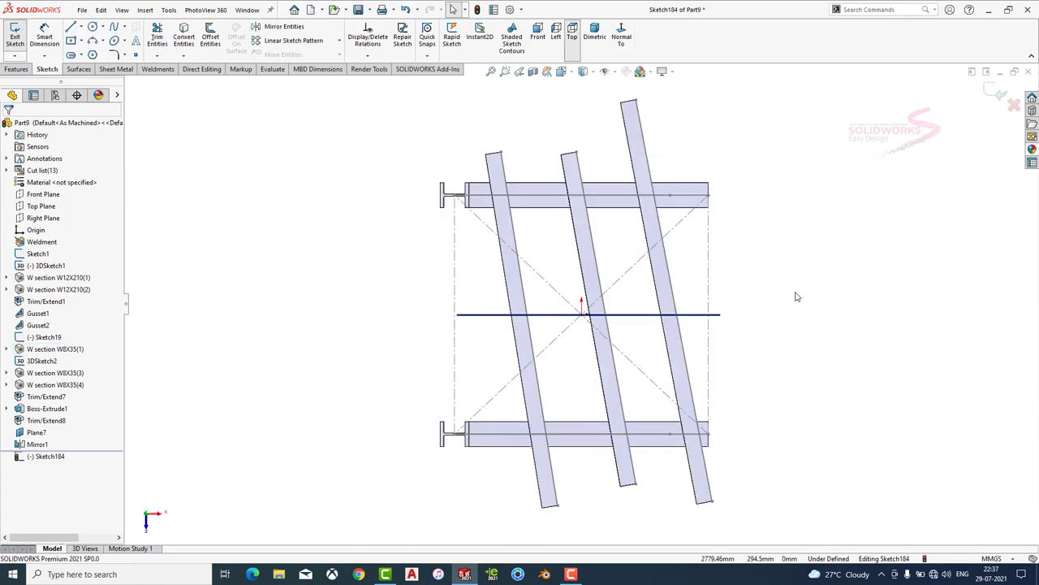
Draw the left edge, bottom cross line and right side line over the deck.
key("l")
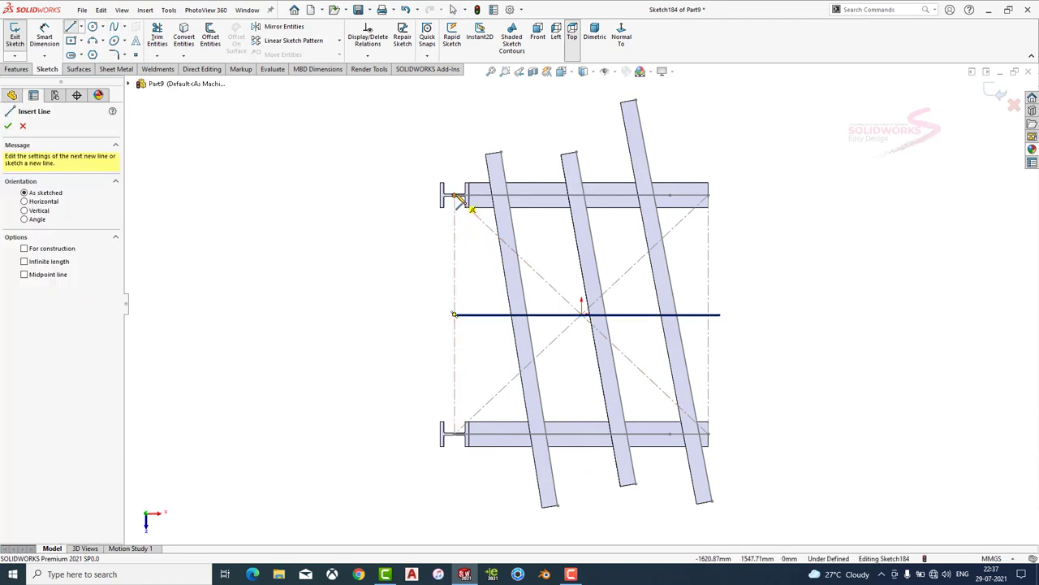
left_click(457, 199)
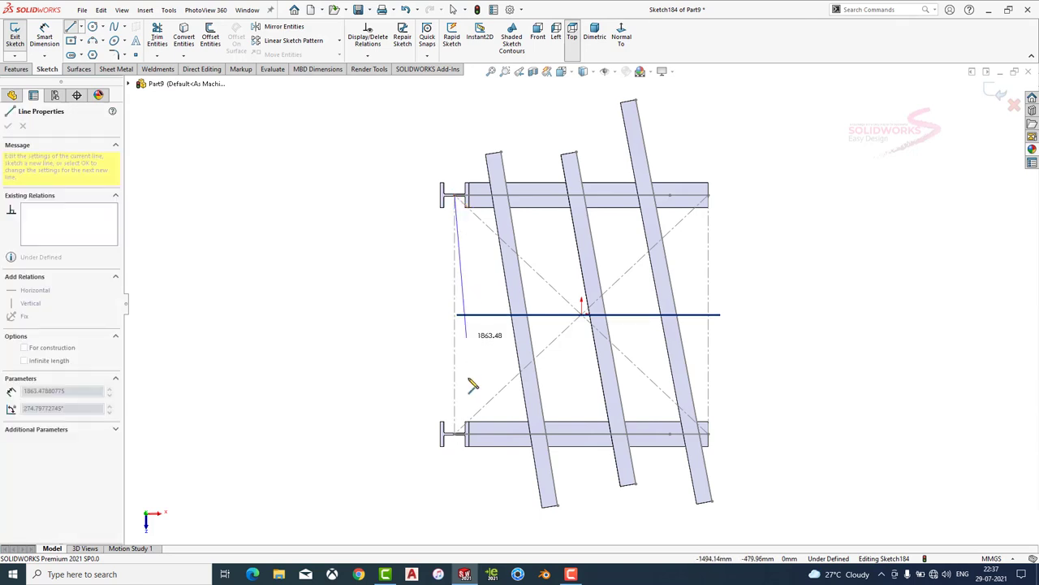
left_click(487, 435)
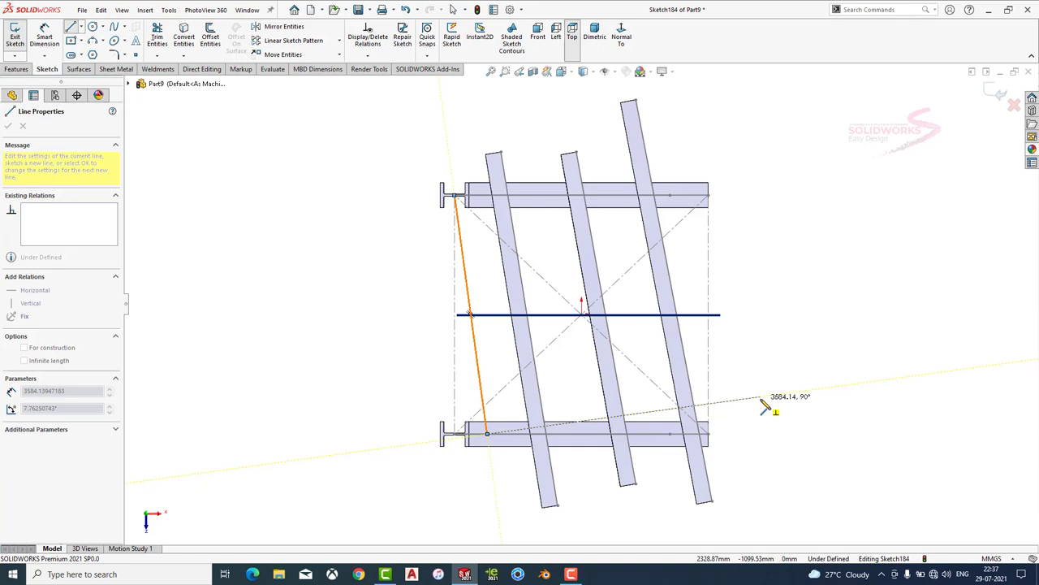
left_click(708, 406)
double_click(669, 116)
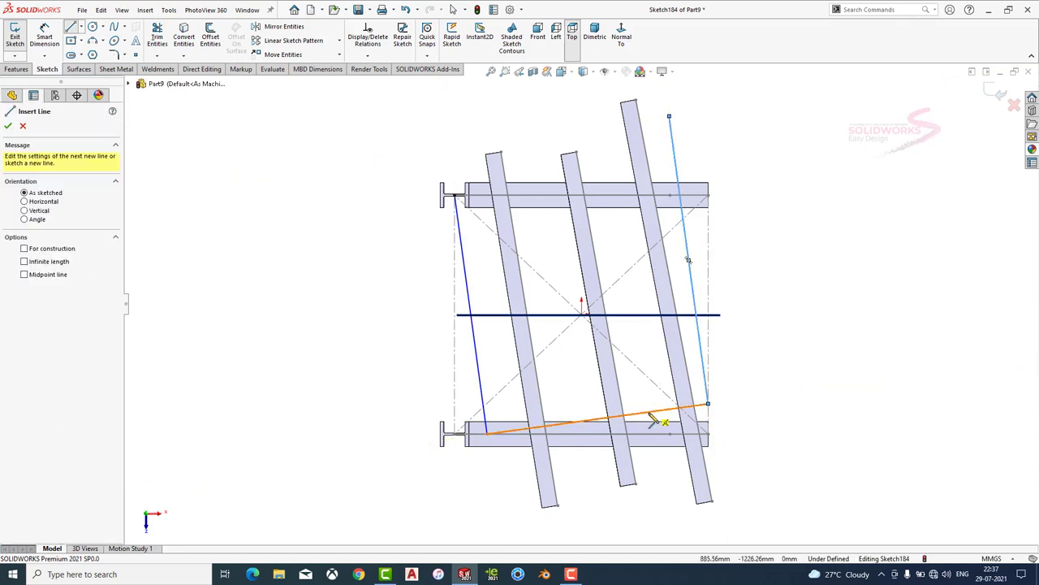
Draw three more lines from the bottom line parallel to the joists.
left_click(649, 412)
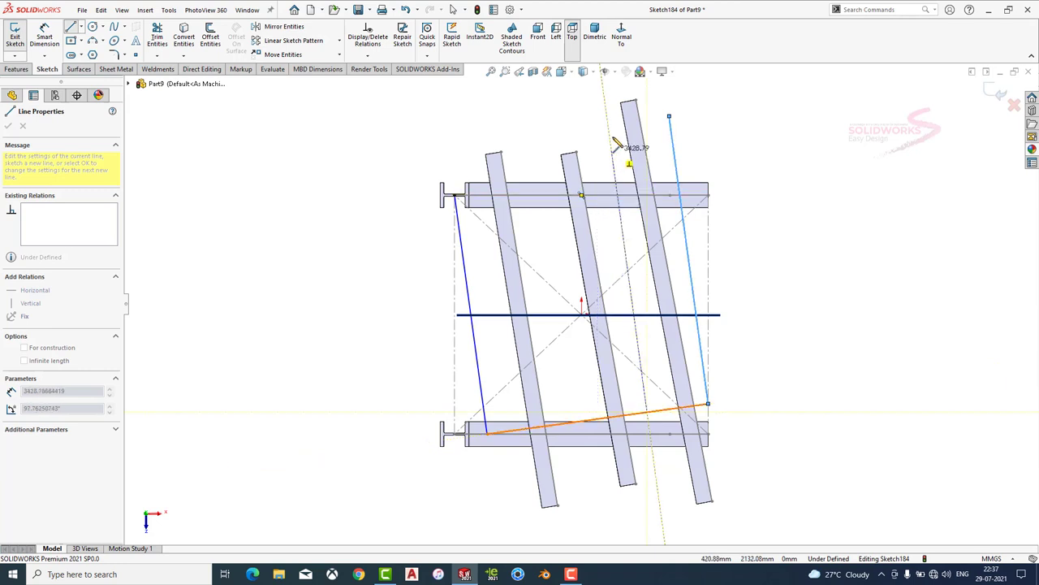
double_click(606, 104)
left_click(597, 419)
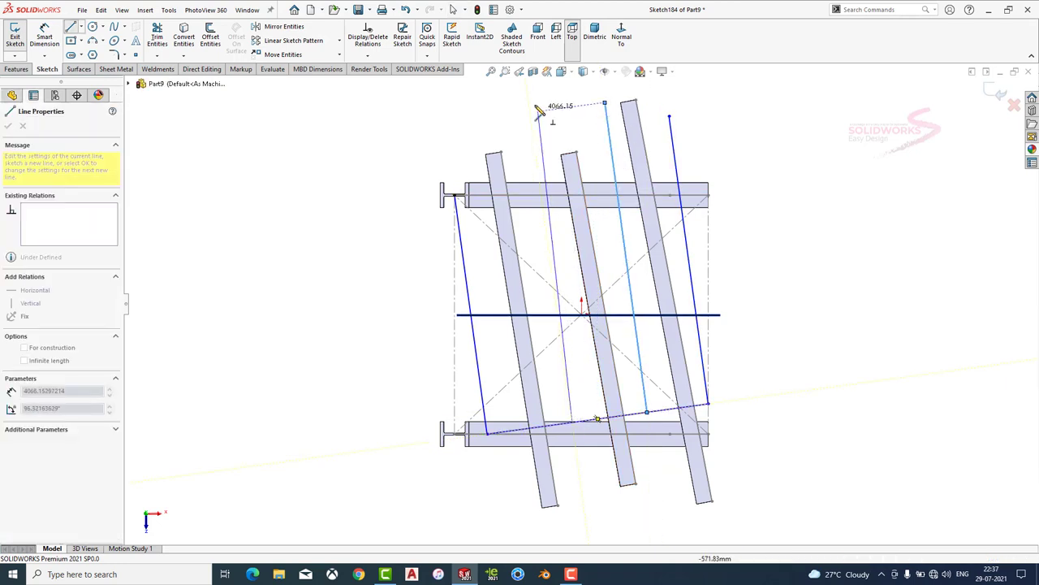
double_click(529, 103)
left_click(521, 428)
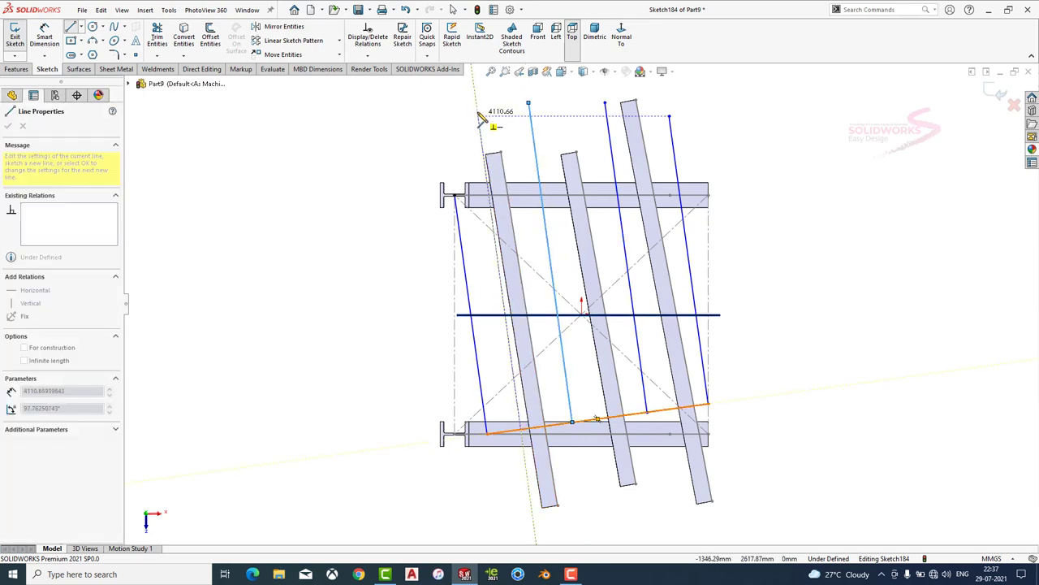
double_click(476, 109)
key("Escape")
left_click(594, 34)
scroll(649, 203, "down", 5)
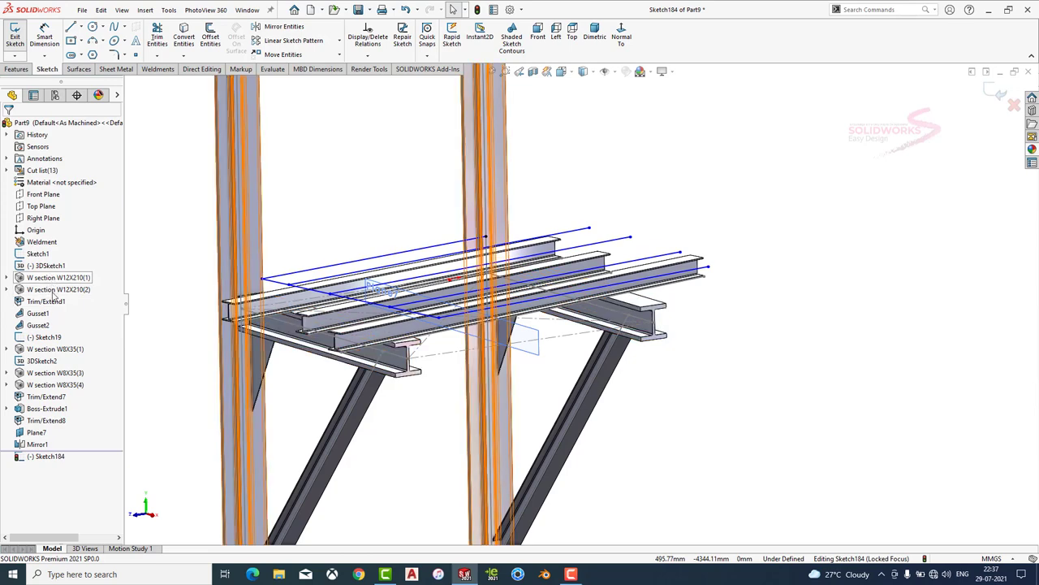
Open Sketch19 under W8X35(1) and delete its middle beam line.
left_click(6, 349)
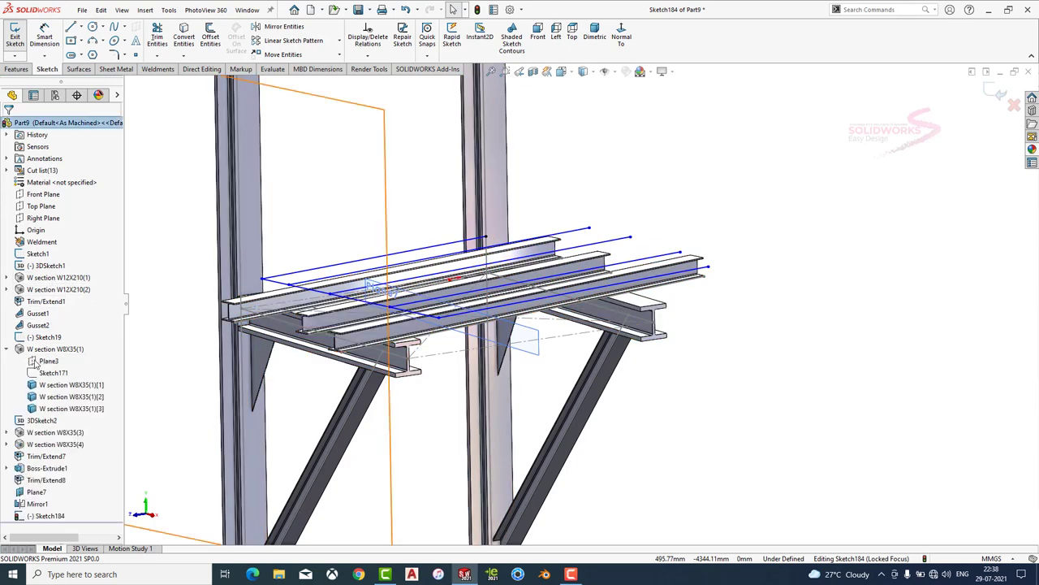
left_click(53, 372)
left_click(47, 336)
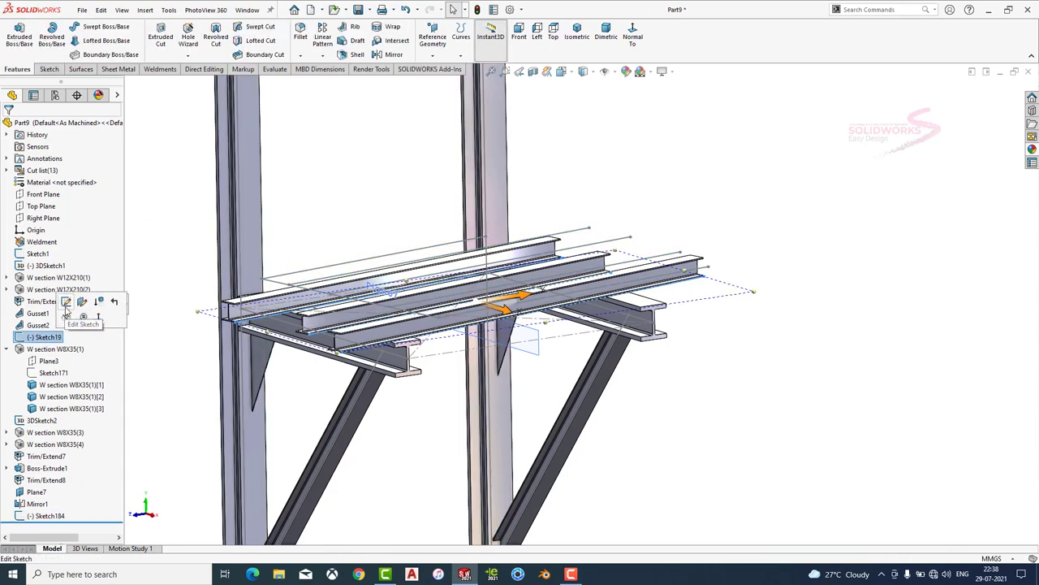
left_click(78, 302)
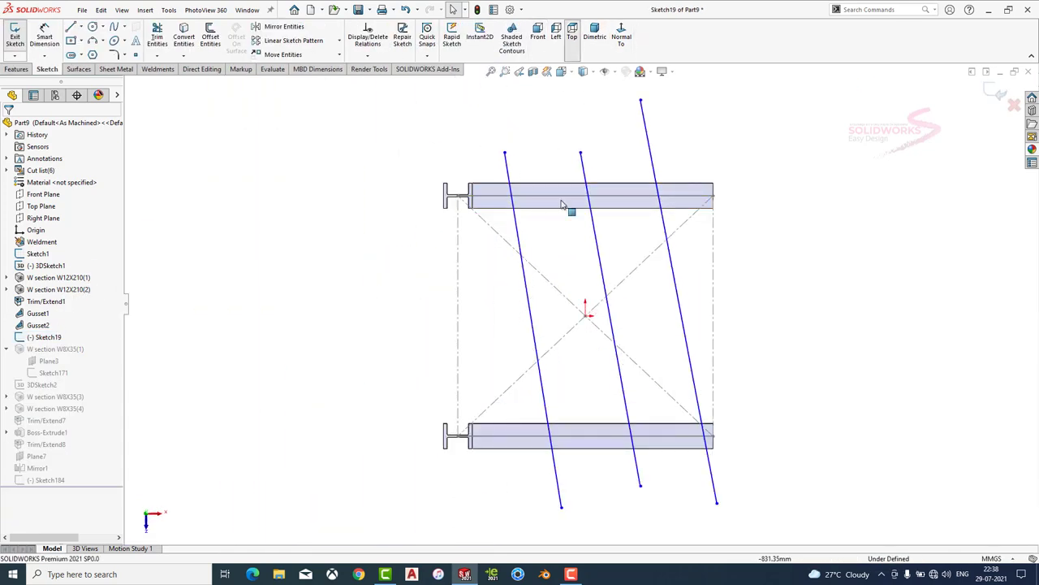
left_click(595, 241)
key("Delete")
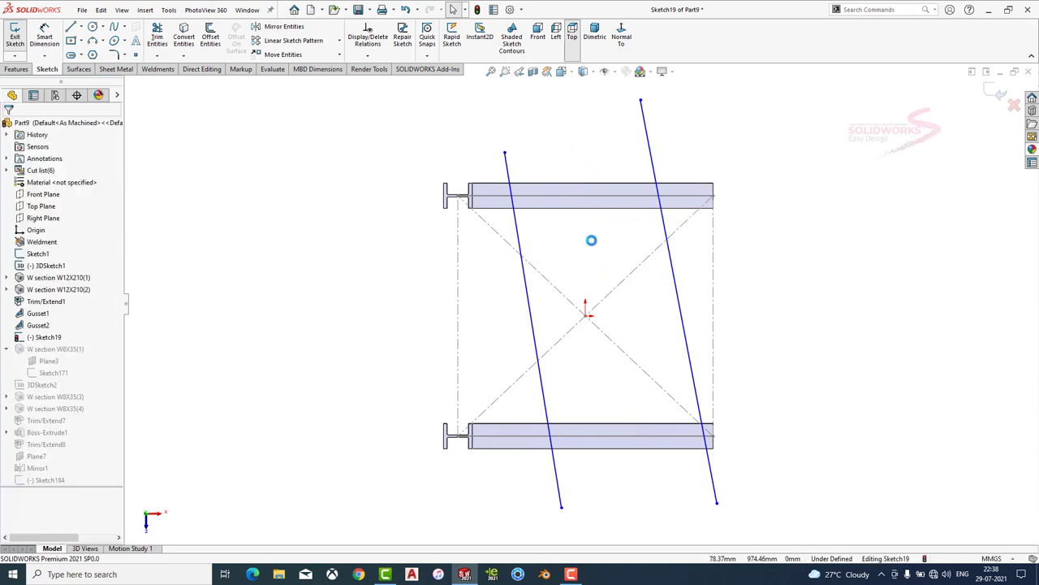
Reposition the two remaining lines' endpoints and exit, choosing Stop and Repair.
left_click_drag(644, 105, 649, 160)
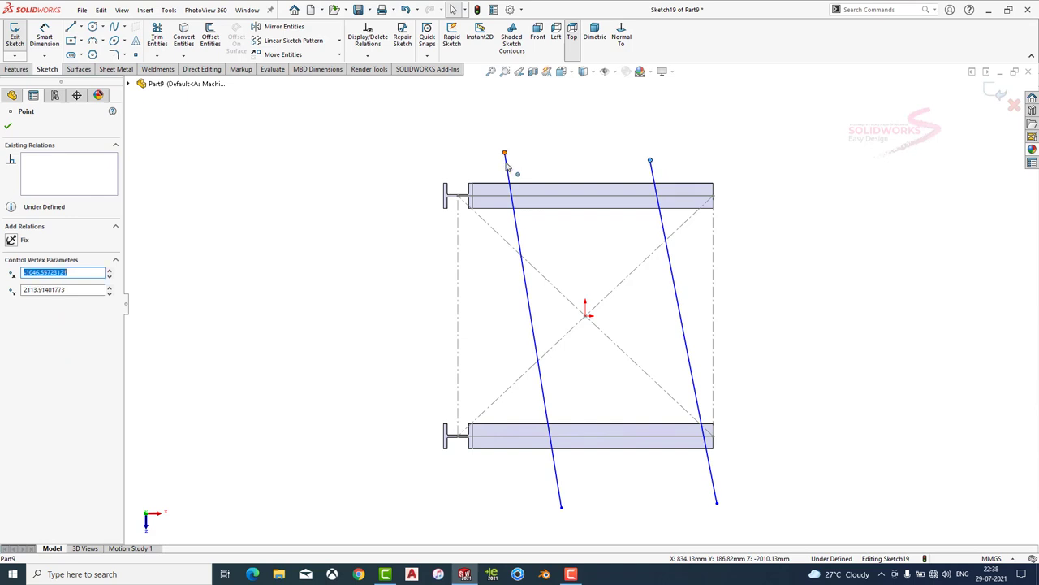
left_click_drag(505, 155, 505, 172)
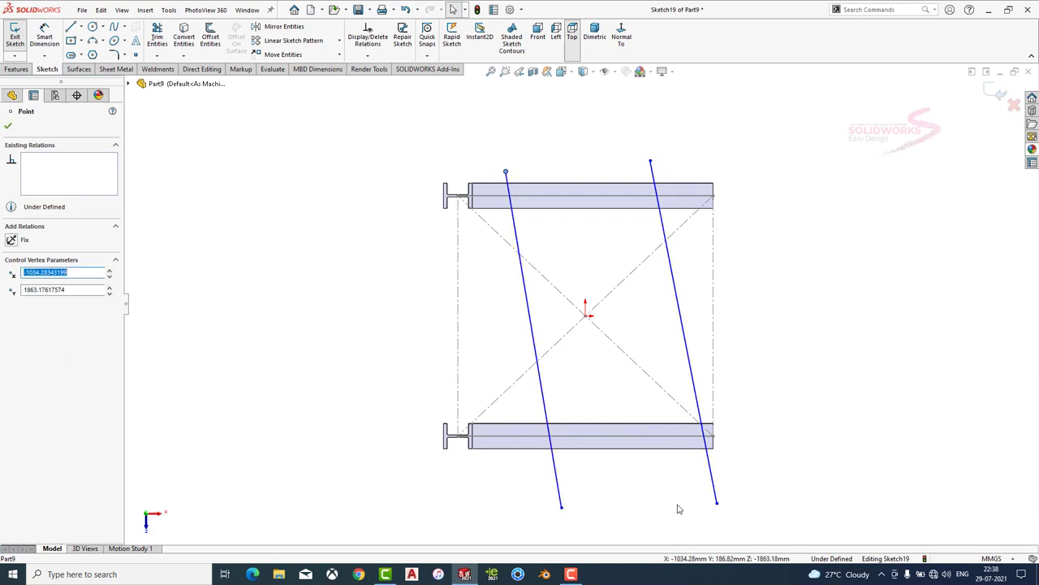
left_click_drag(717, 505, 704, 436)
left_click(994, 91)
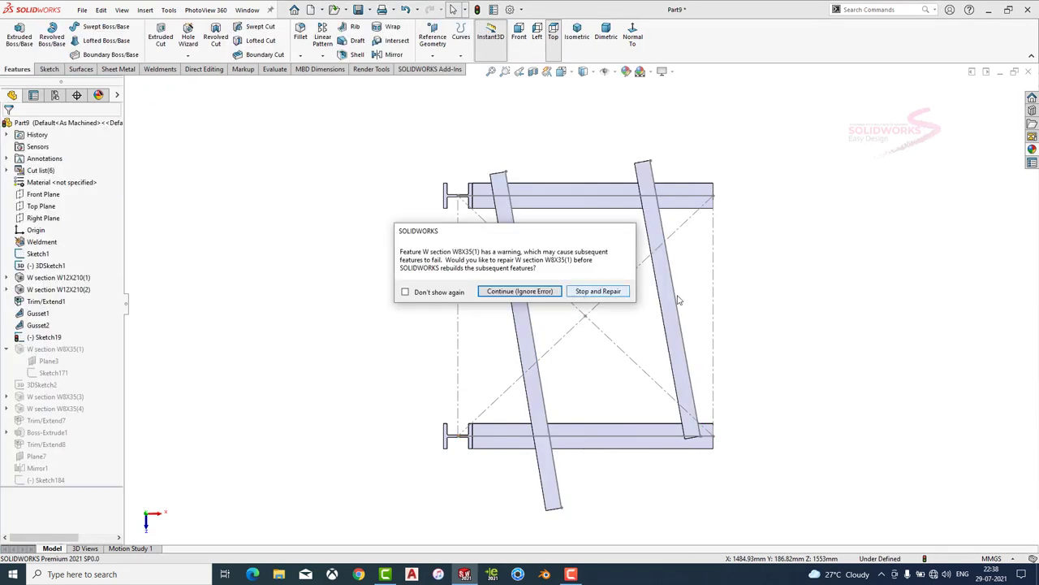
left_click(600, 292)
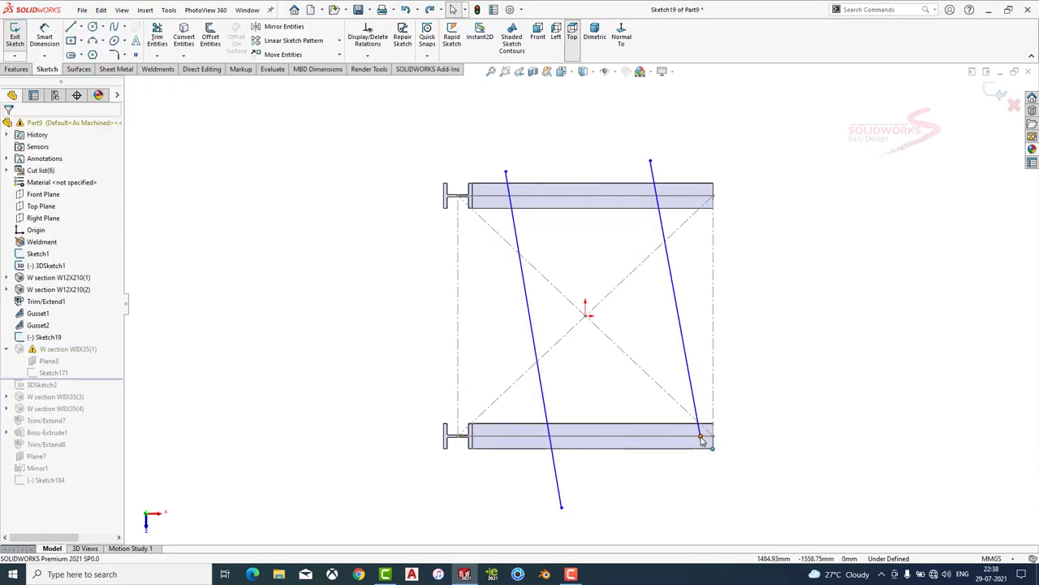
left_click_drag(702, 439, 716, 471)
left_click_drag(718, 507, 707, 469)
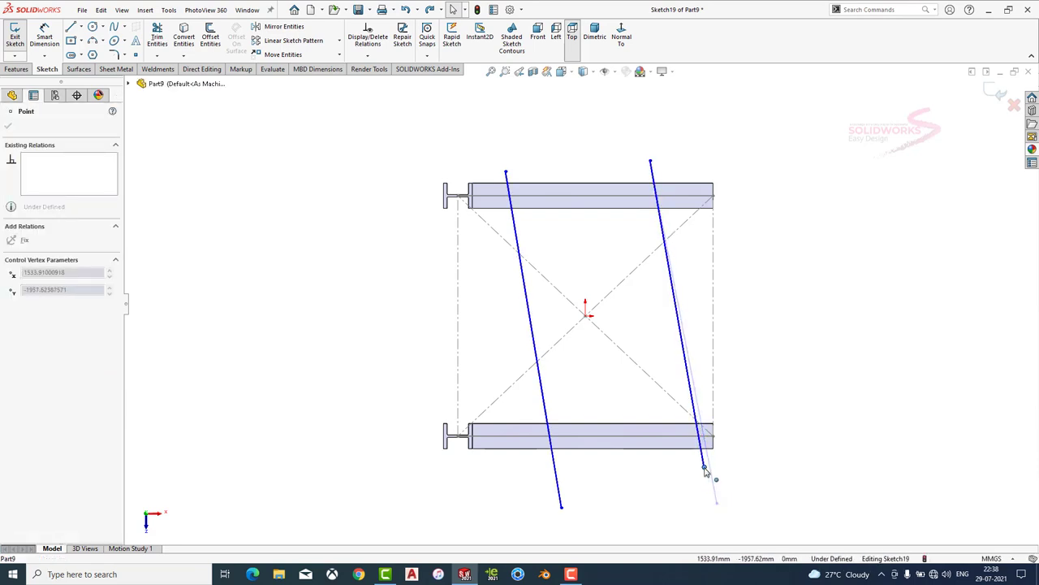
left_click(995, 93)
left_click(597, 291)
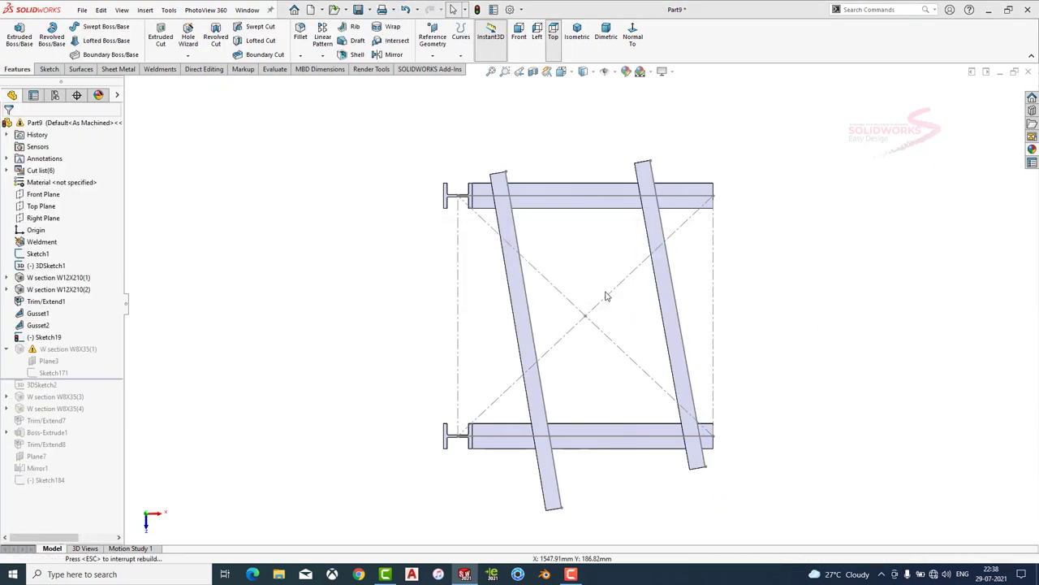
Edit W8X35(1) to relocate its beam profile, then roll the feature tree forward.
left_click(605, 36)
scroll(292, 268, "down", 5)
middle_click_drag(292, 268, 251, 231)
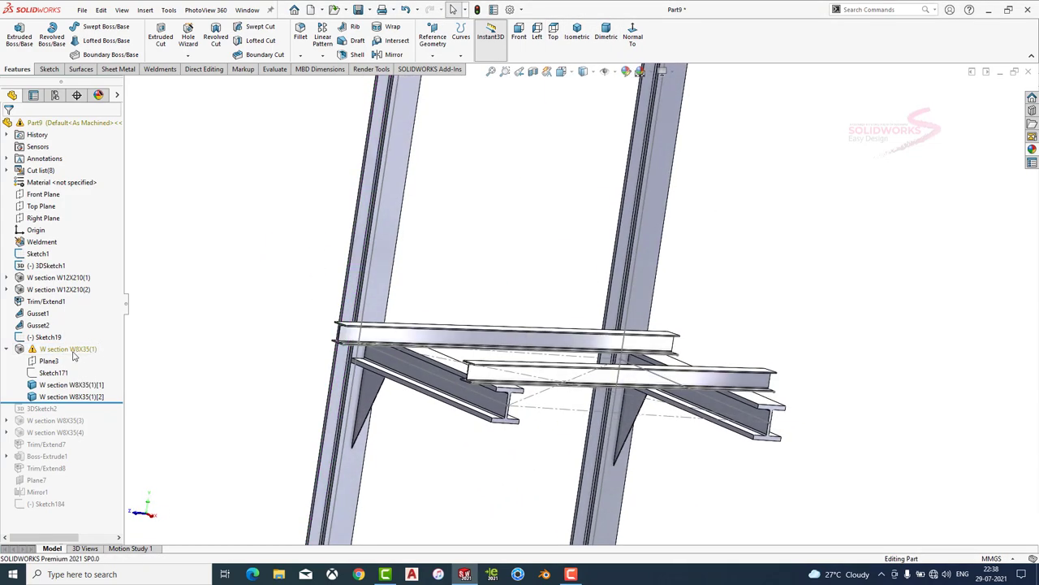
left_click(68, 349)
left_click(104, 319)
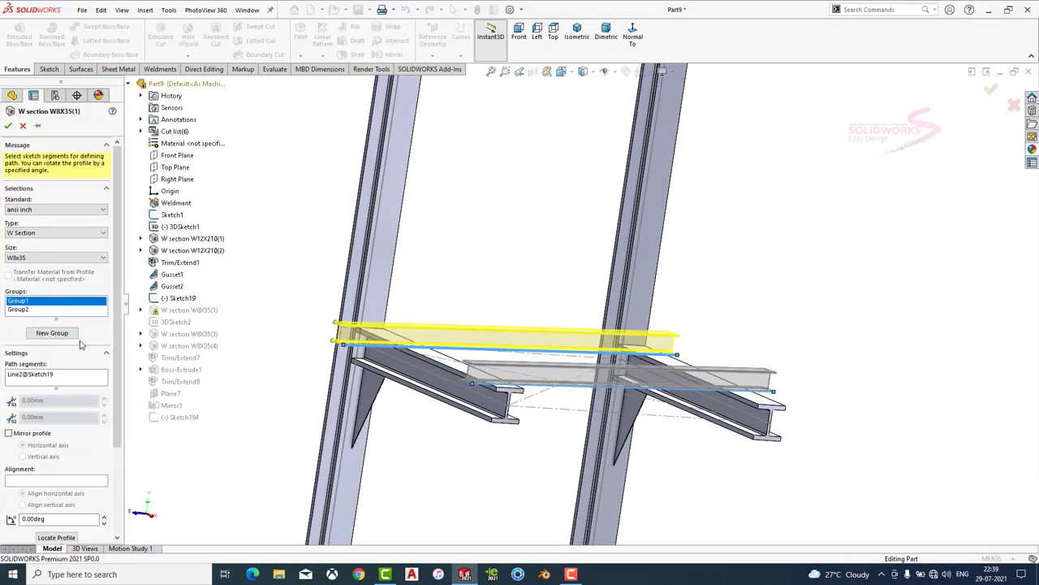
middle_click_drag(376, 337, 410, 375)
scroll(414, 385, "down", 3)
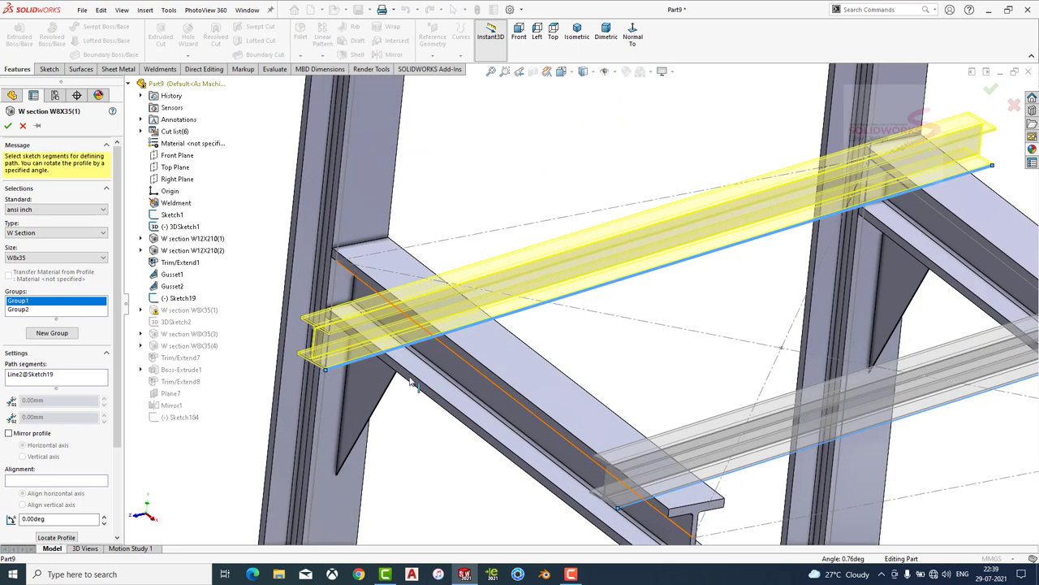
left_click(62, 540)
left_click(431, 375)
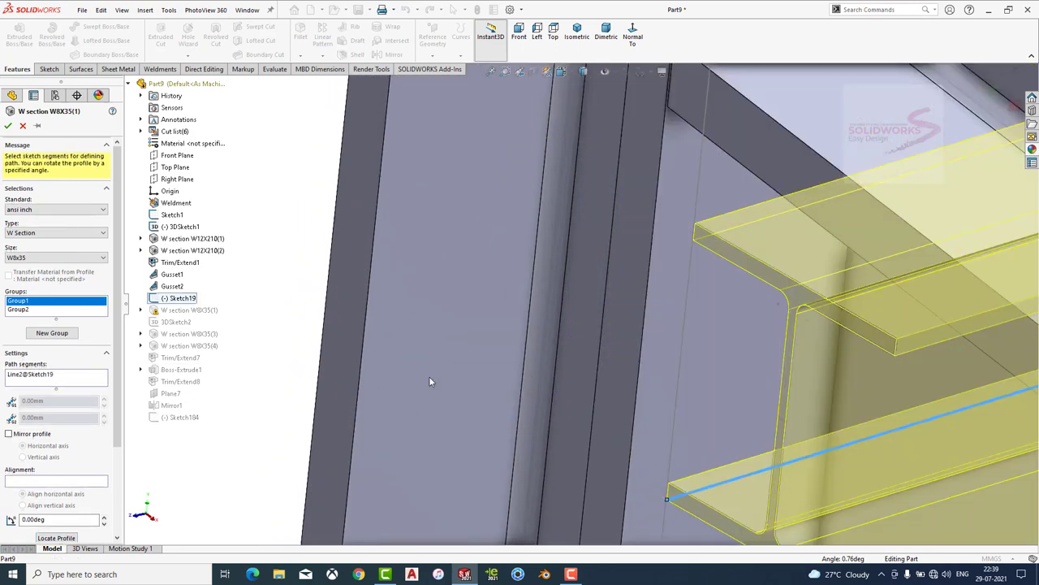
middle_click_drag(796, 334, 523, 244)
left_click(8, 125)
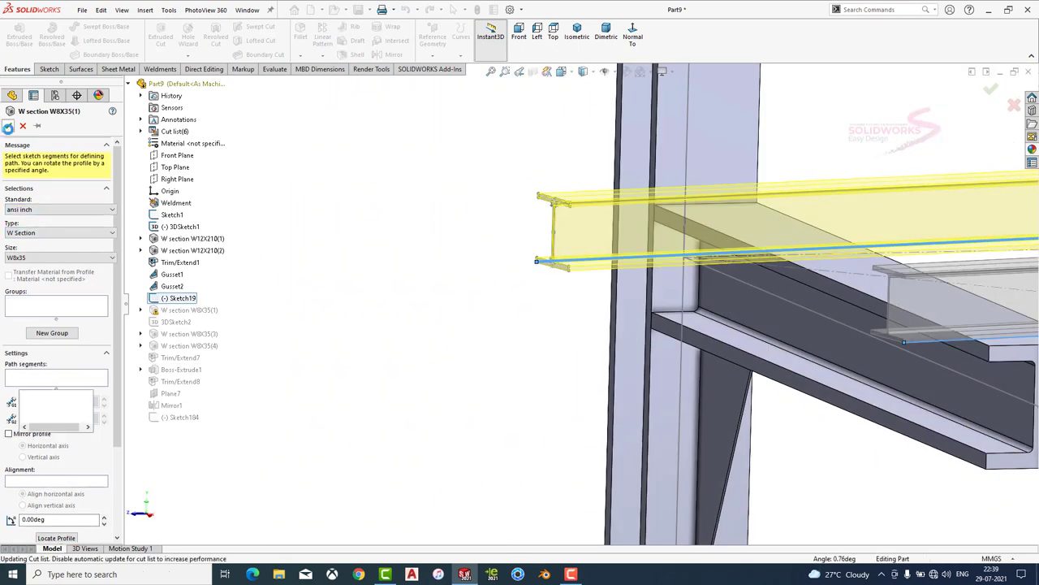
mouse_move(459, 331)
middle_mouse_down()
mouse_move(673, 321)
mouse_move(526, 321)
middle_mouse_up()
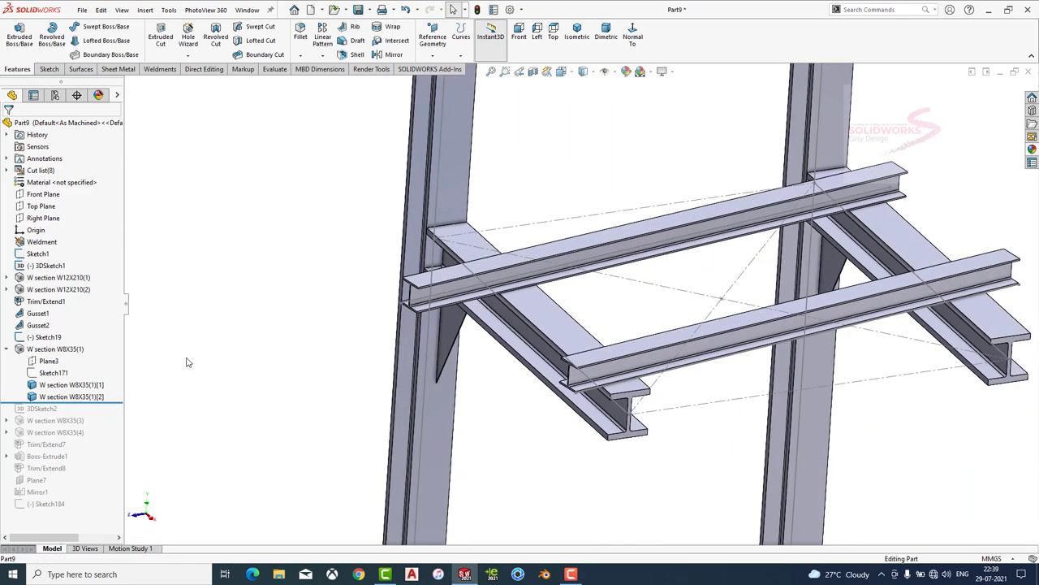
left_click_drag(114, 403, 97, 498)
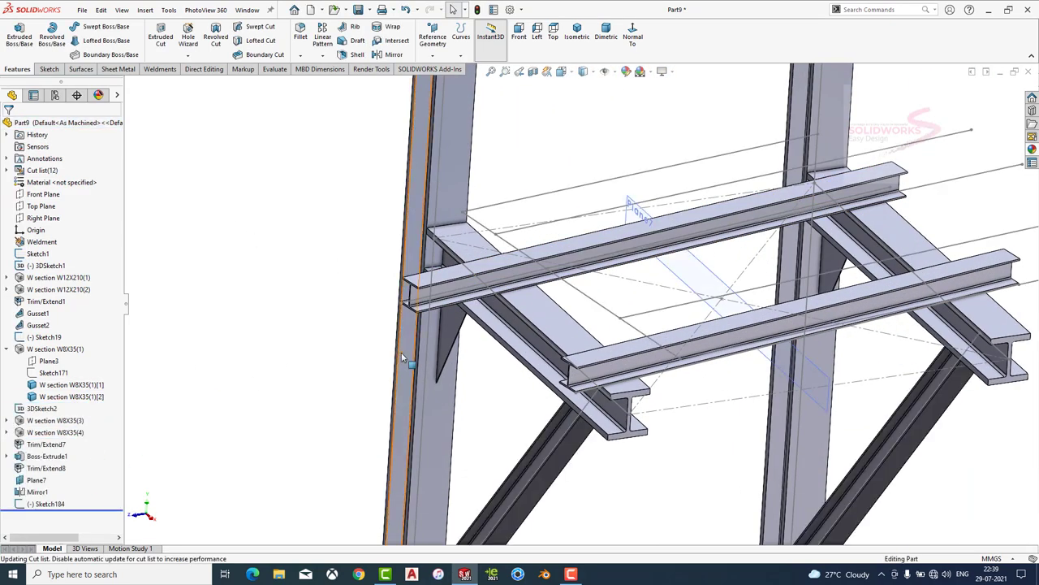
Restore all later features and set up a c channel C8x11.5 structural member.
middle_click_drag(584, 325, 703, 296)
middle_click_drag(642, 308, 637, 351)
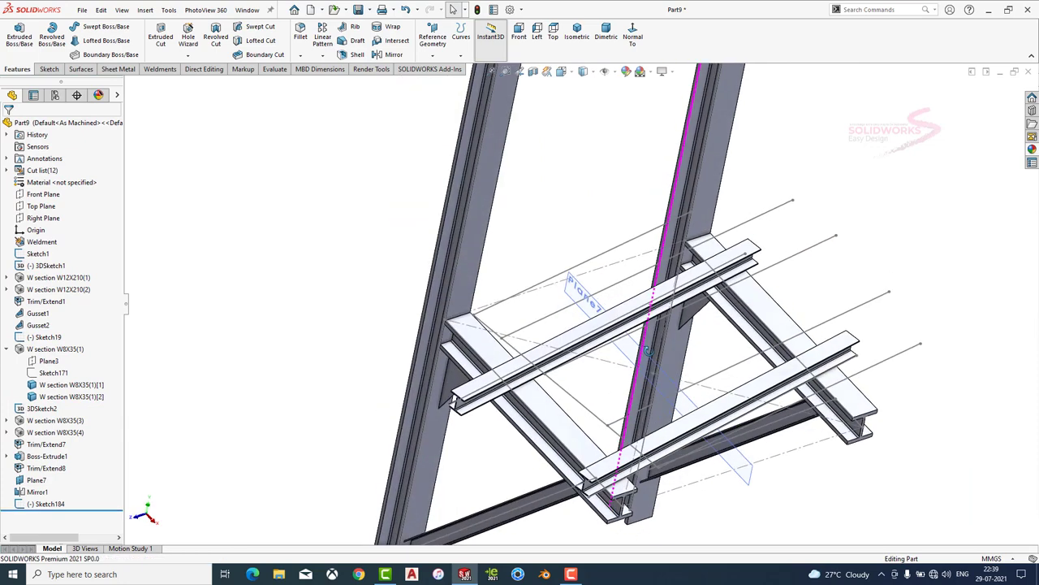
left_click(159, 69)
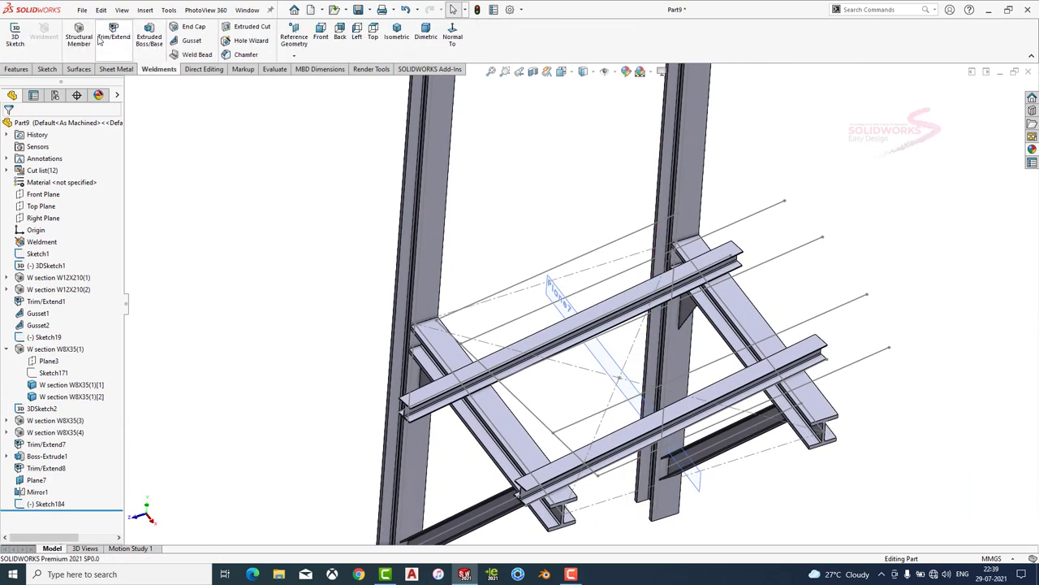
left_click(79, 37)
left_click(33, 226)
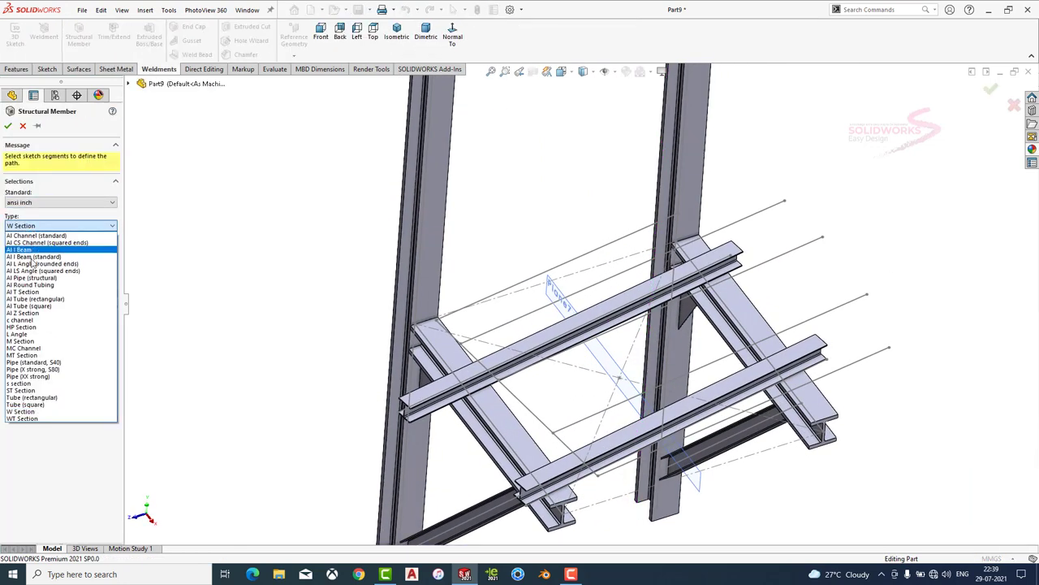
left_click(20, 320)
left_click(20, 251)
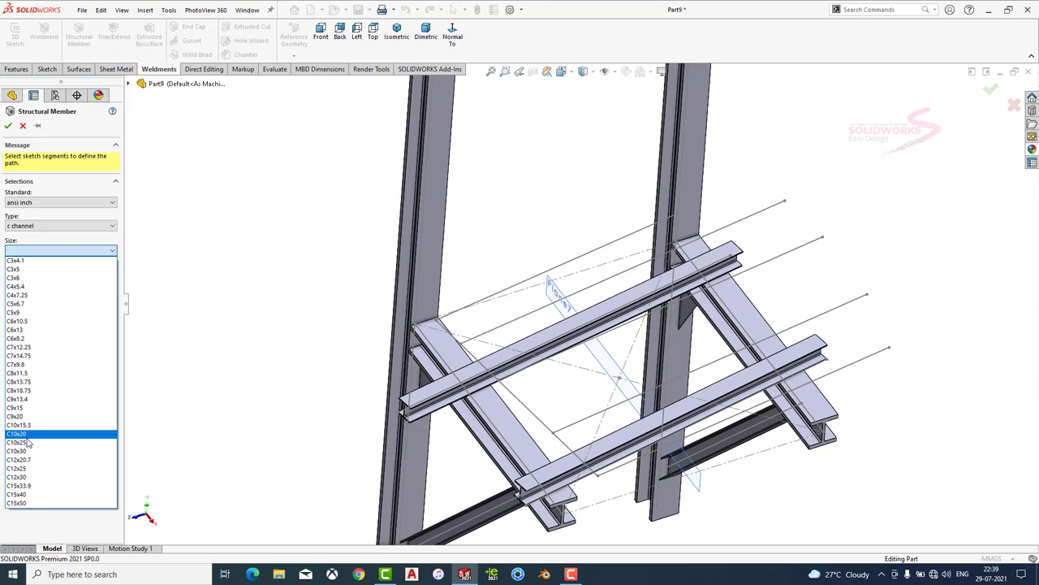
left_click(28, 373)
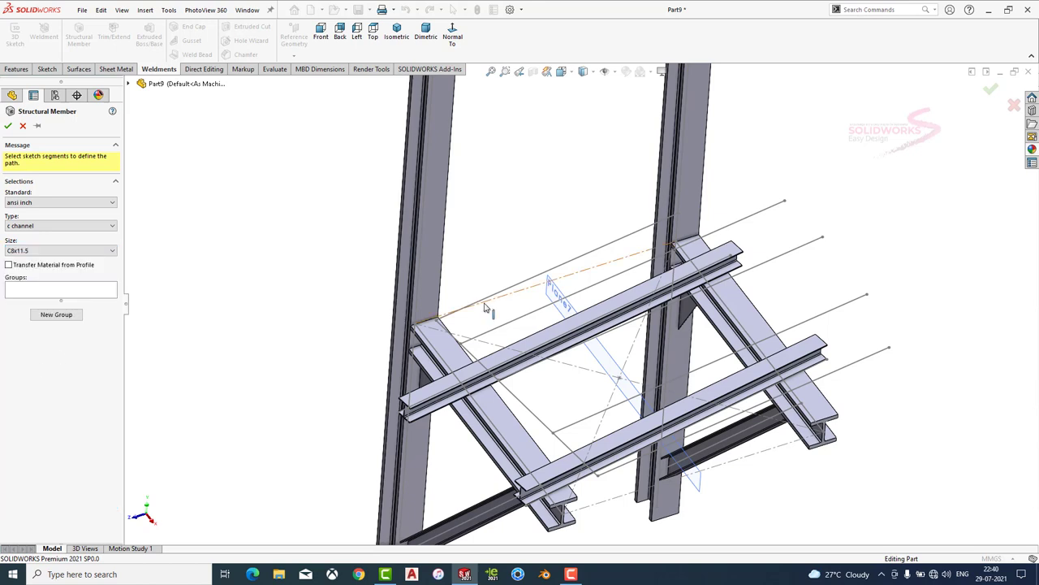
Assign the Sketch184 lines to the channel member in five groups and confirm.
left_click(528, 283)
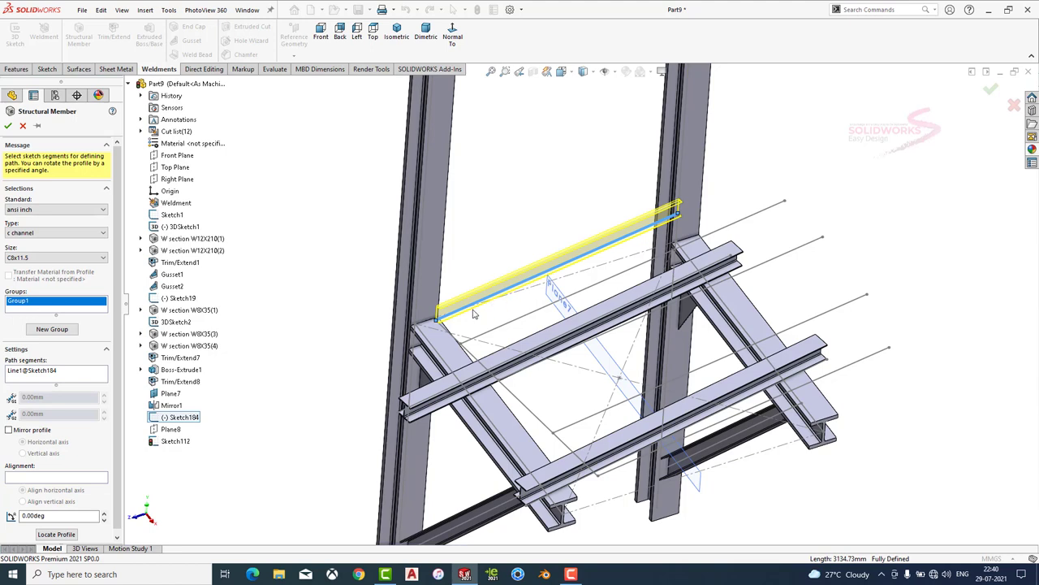
left_click(471, 355)
left_click(812, 378)
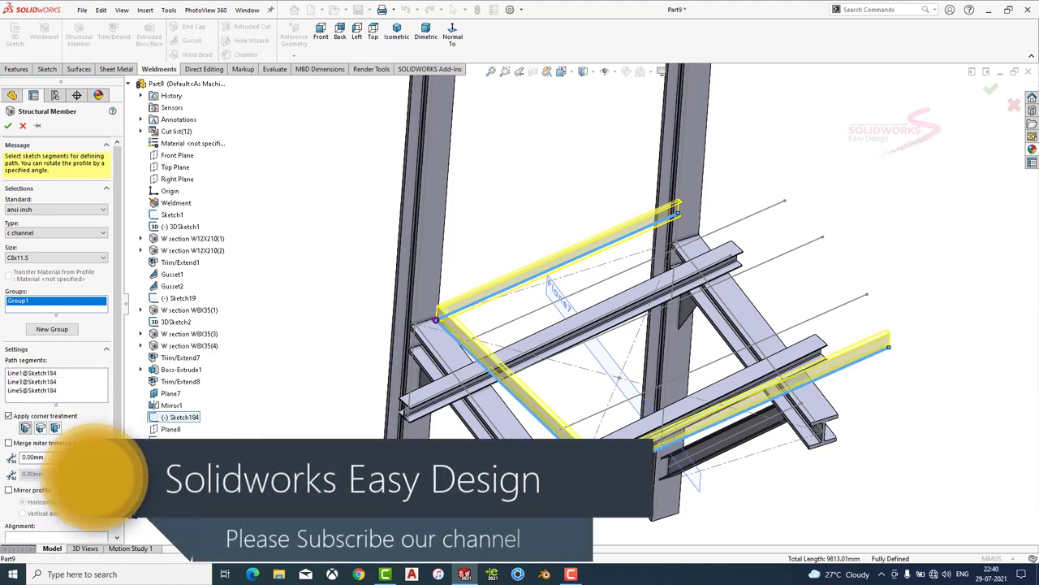
left_click(52, 328)
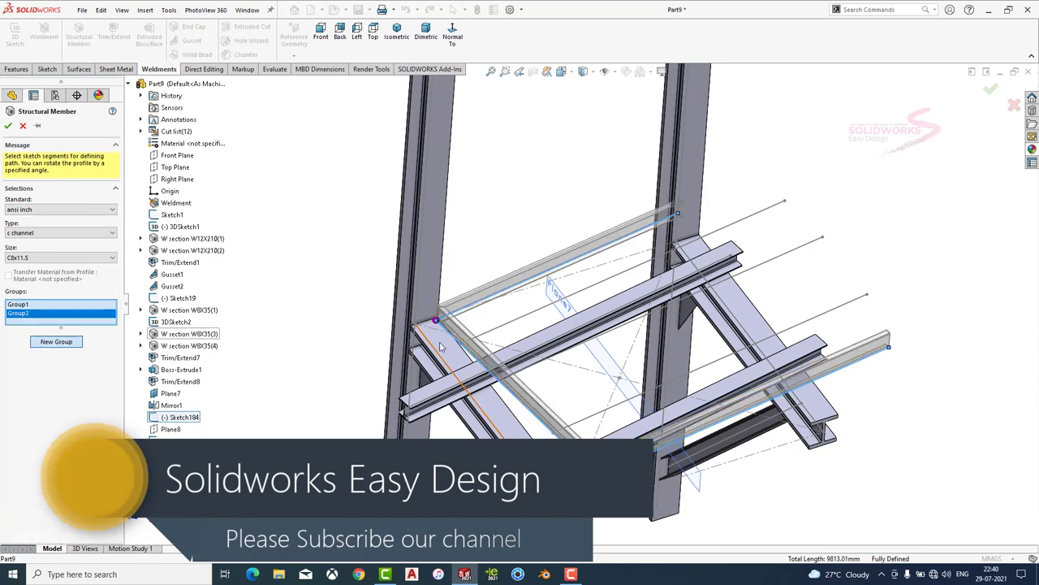
left_click(520, 319)
left_click(780, 246)
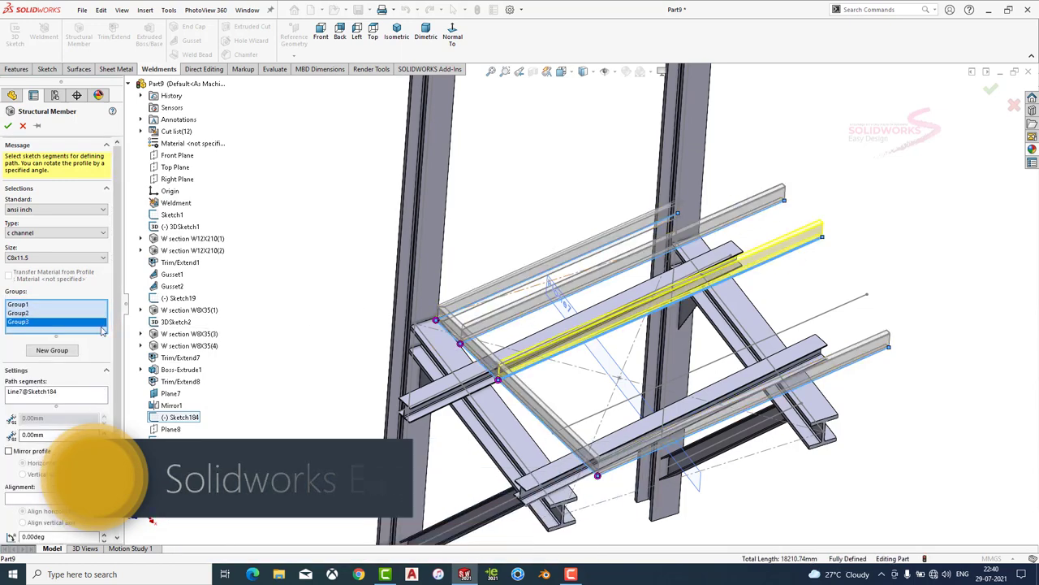
left_click(52, 350)
left_click(824, 317)
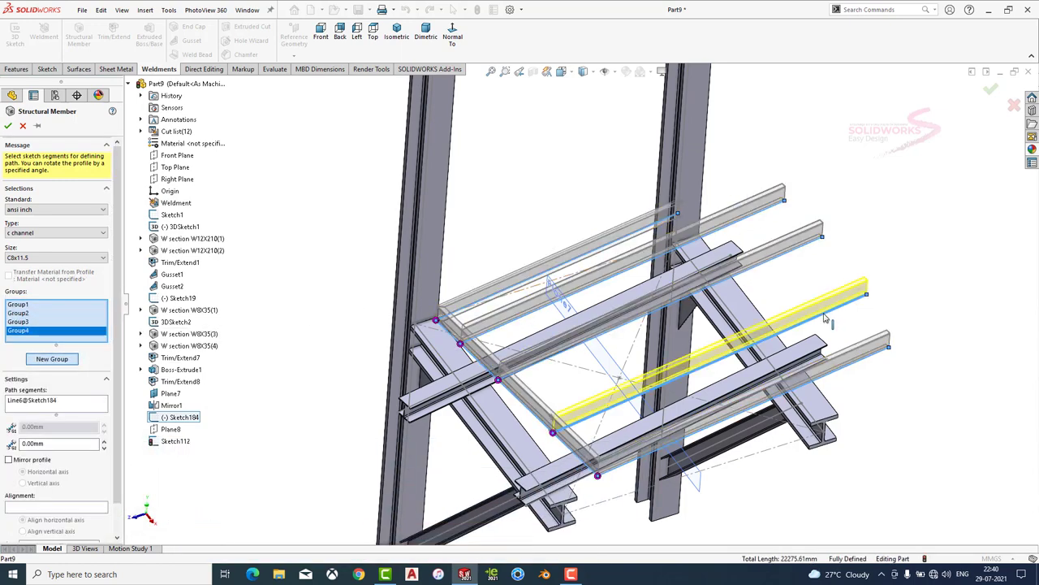
left_click(50, 360)
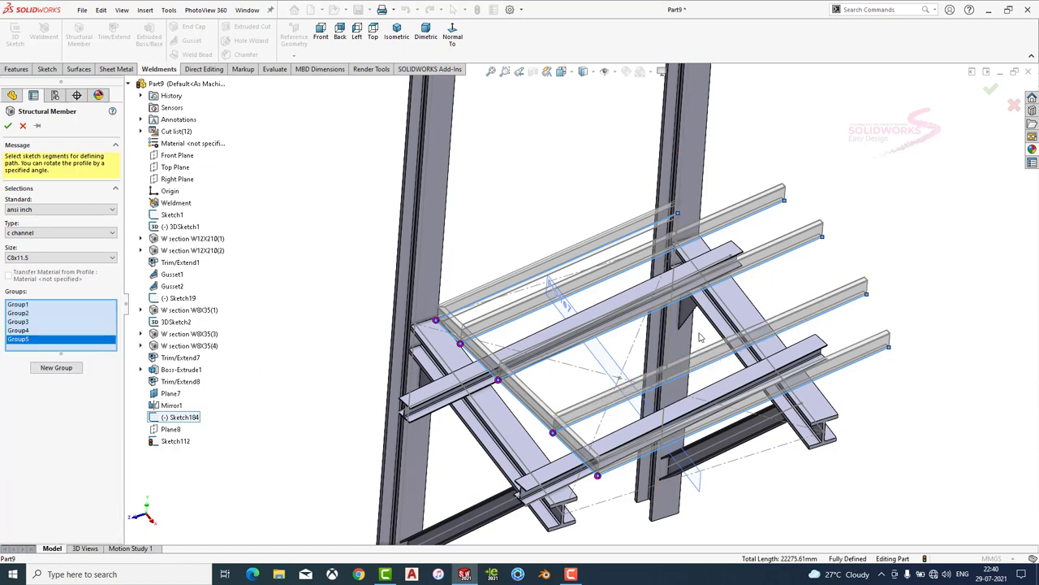
left_click(729, 317)
left_click(8, 126)
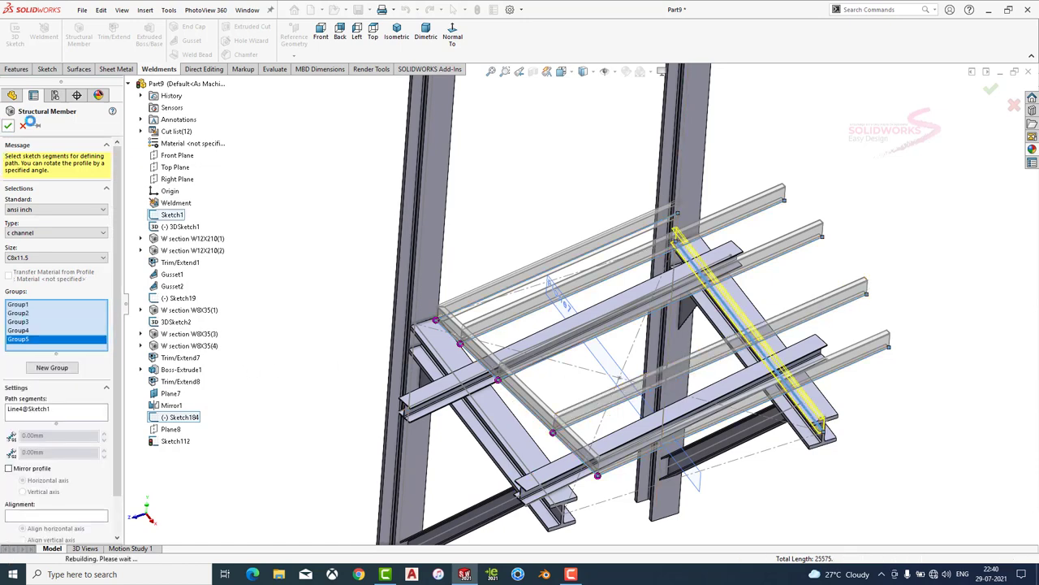
mouse_move(438, 382)
middle_mouse_down()
mouse_move(556, 265)
mouse_move(548, 364)
middle_mouse_up()
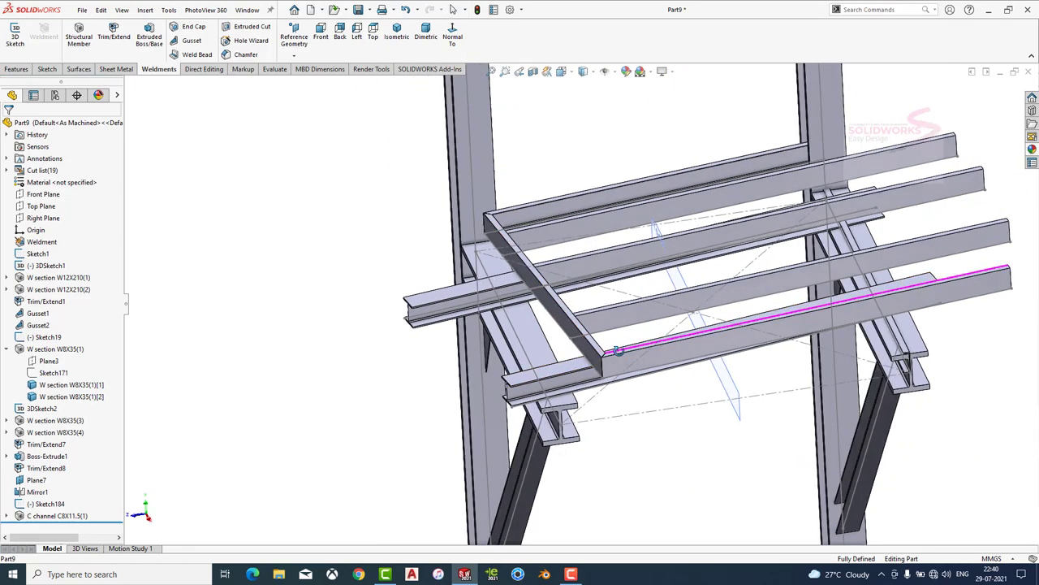
middle_click_drag(551, 369, 639, 294)
Draw a cross line through the middle of the deck in Sketch184.
double_click(639, 294)
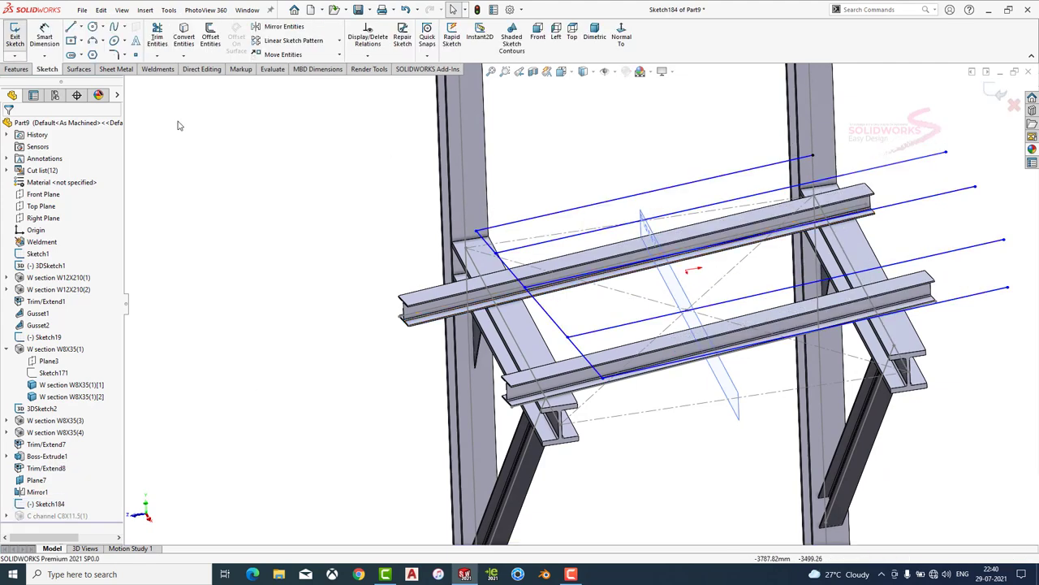
left_click(70, 27)
left_click_drag(642, 194, 783, 335)
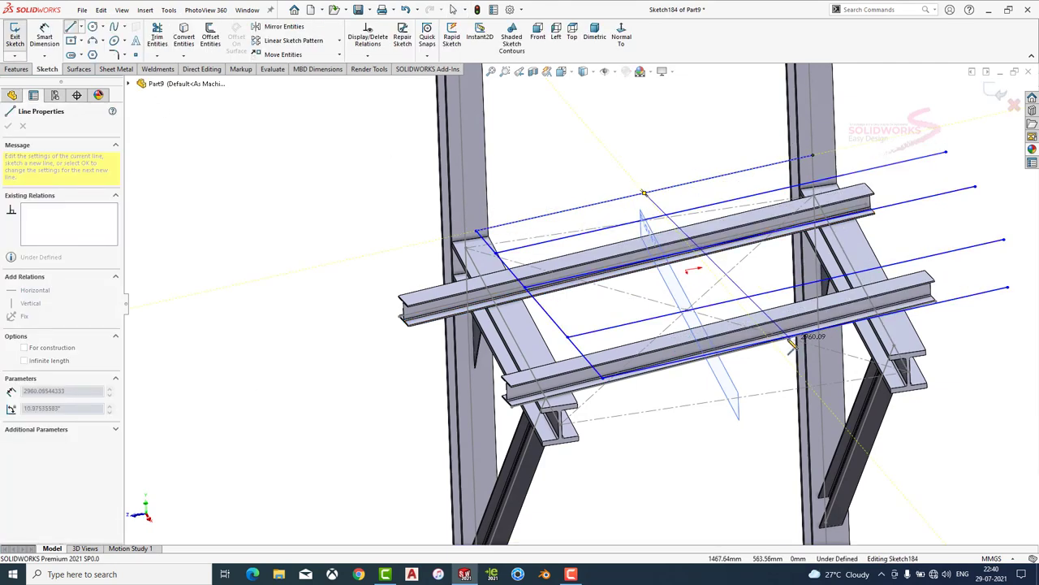
key("Escape")
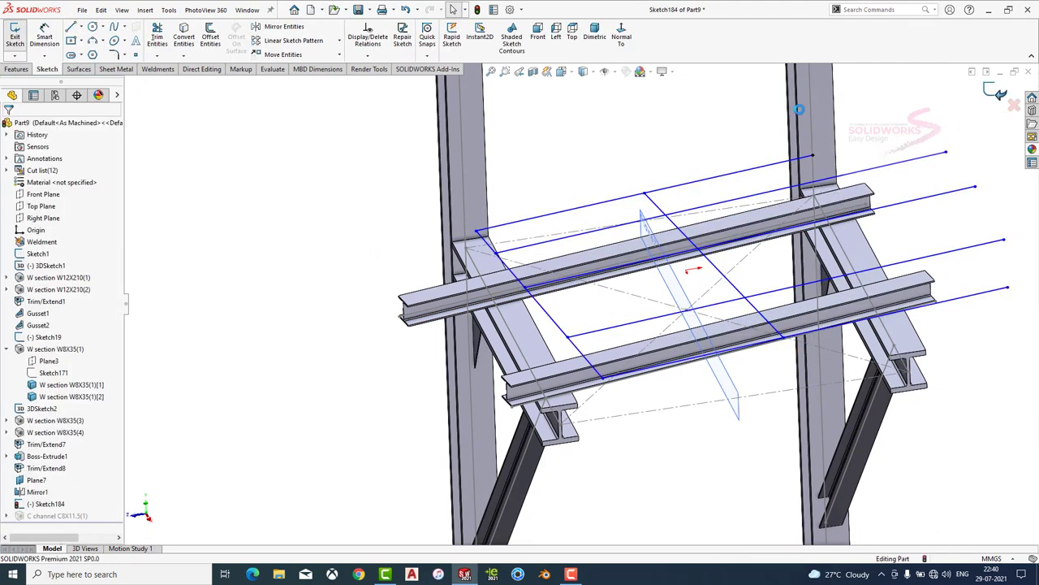
Add the new middle line as Group6 of the C8X11.5 channel member.
left_click(57, 515)
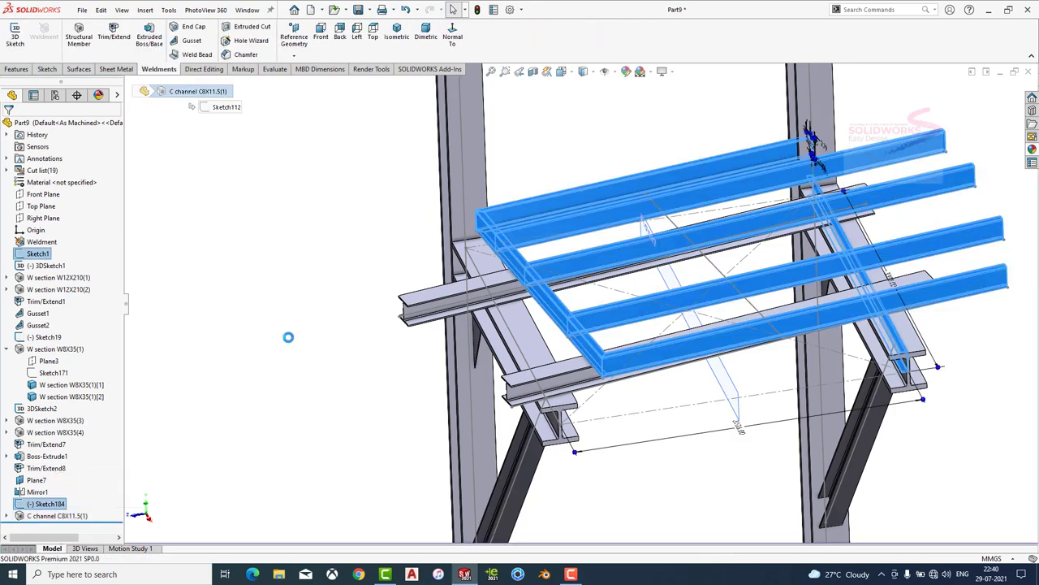
left_click(50, 360)
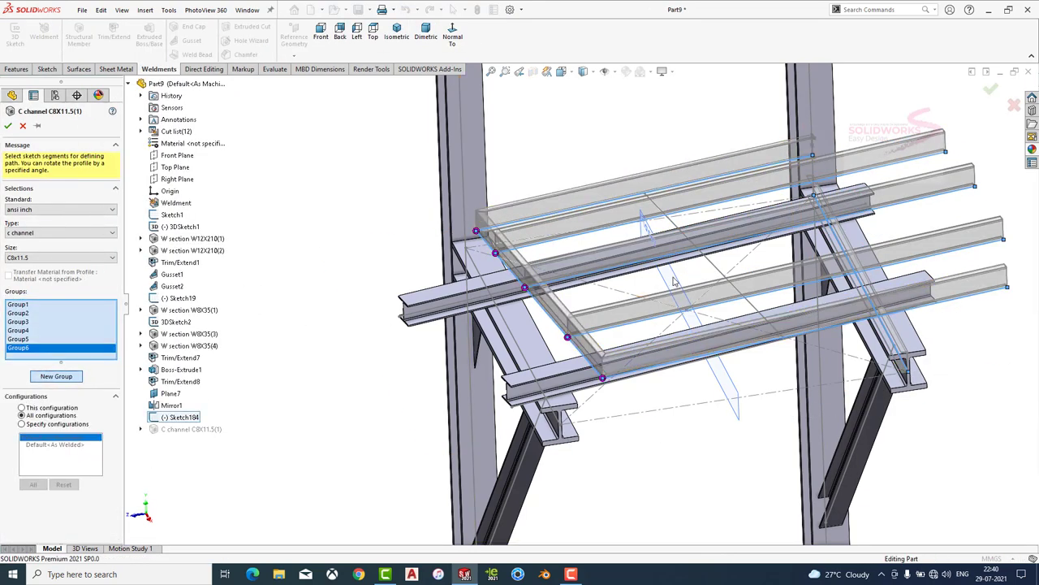
left_click(711, 264)
left_click(8, 125)
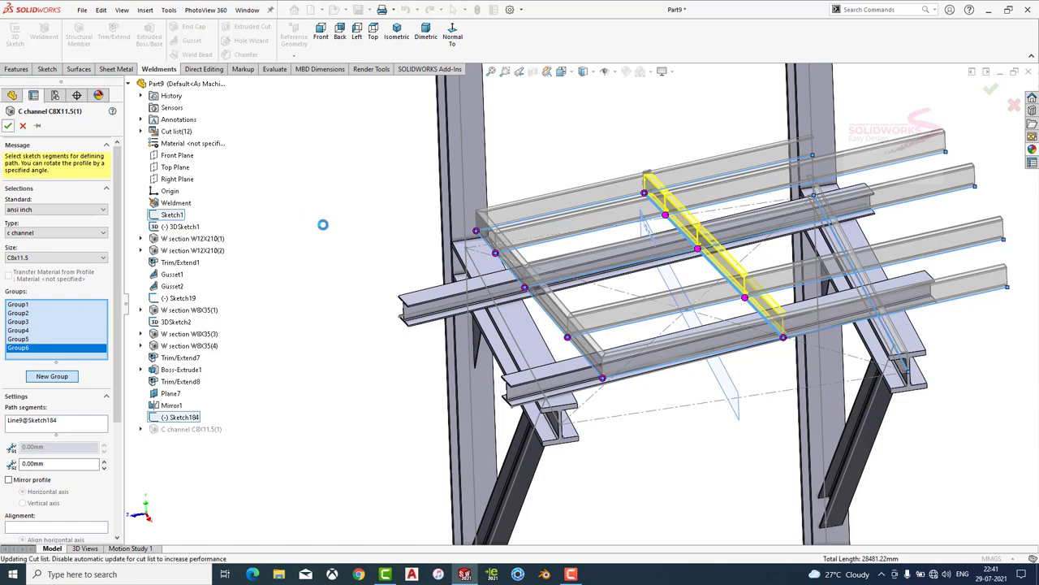
middle_click_drag(267, 200, 189, 223)
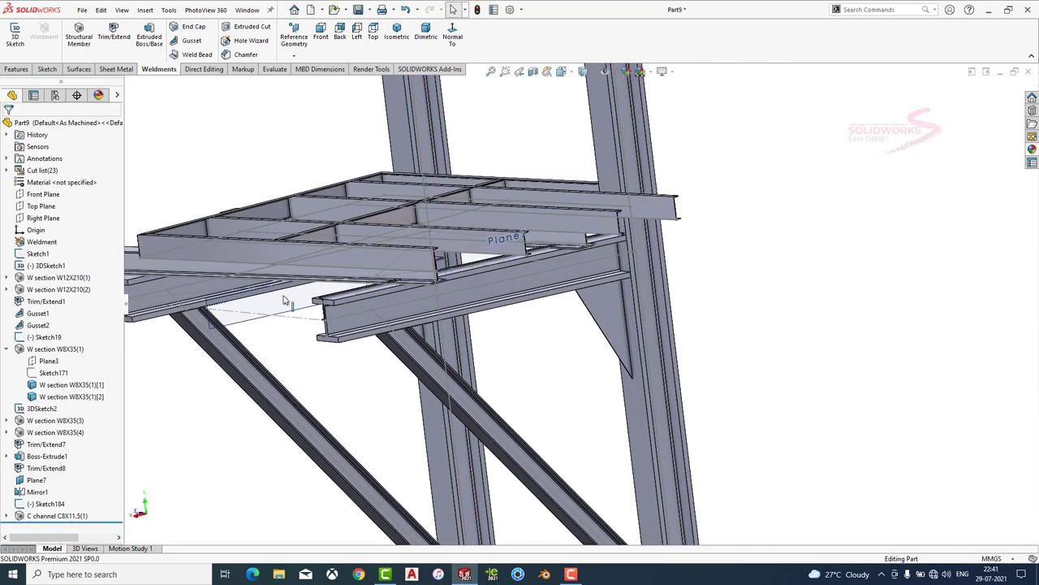
Start a new sketch on the column flange face, viewed normal to it.
middle_click_drag(284, 300, 358, 308)
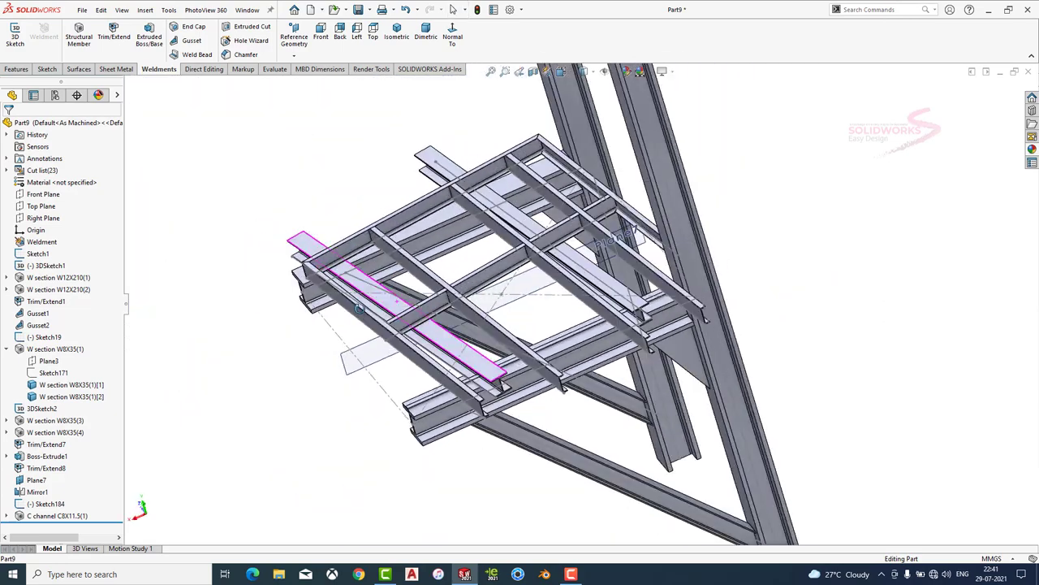
scroll(545, 269, "down", 5)
key("ctrl+7")
scroll(607, 279, "down", 4)
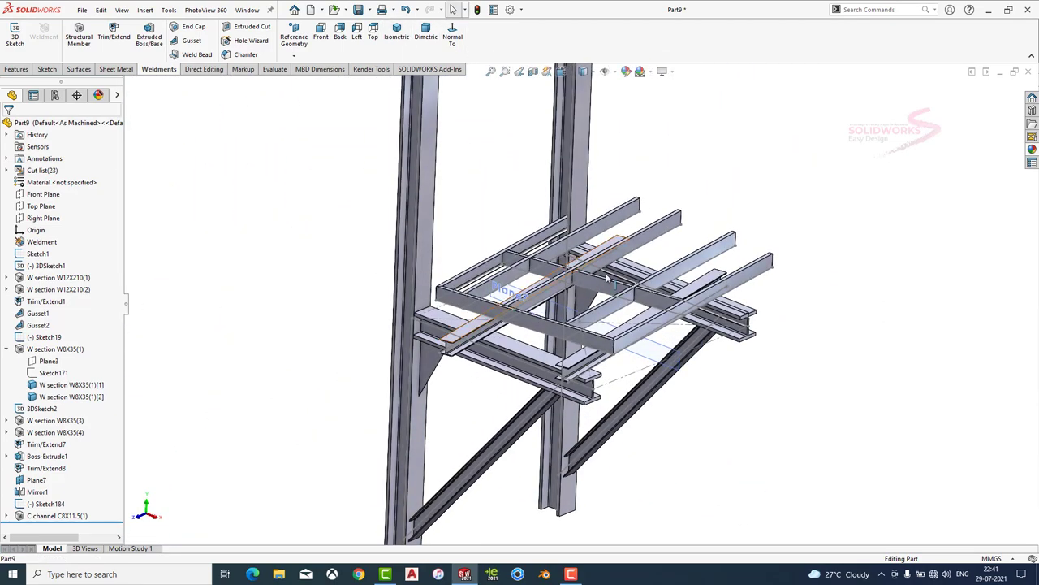
scroll(629, 309, "down", 2)
scroll(597, 388, "down", 5)
left_click(473, 475)
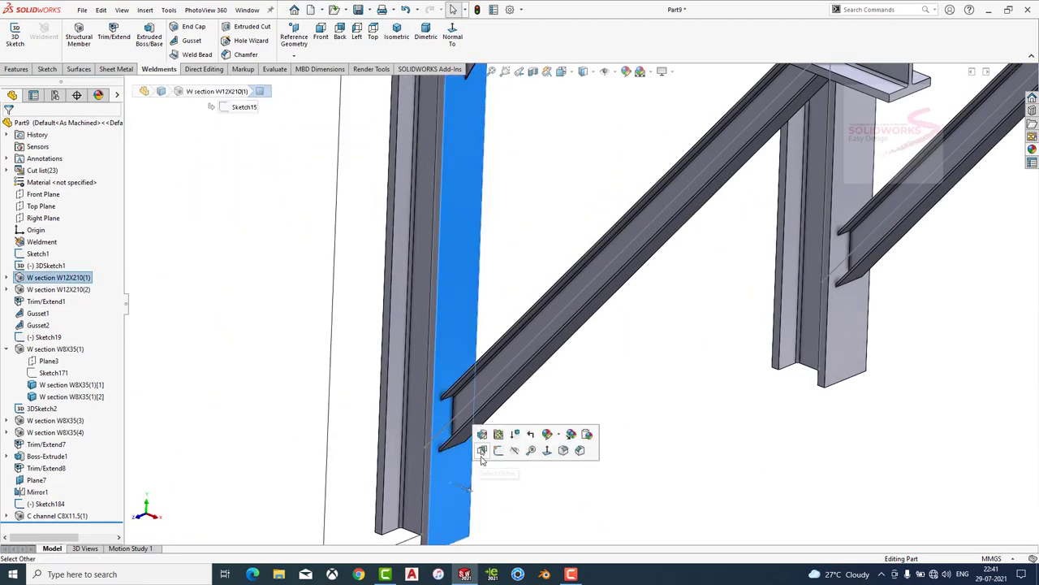
left_click(498, 455)
left_click(622, 38)
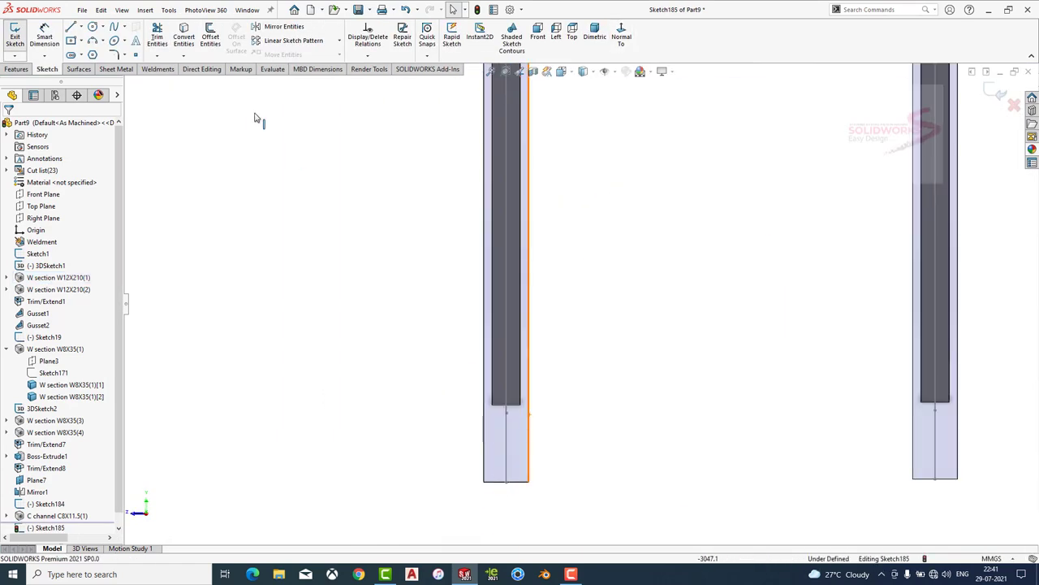
Draw a centre rectangle on the flange and dimension its height to 1000 mm.
left_click(507, 386)
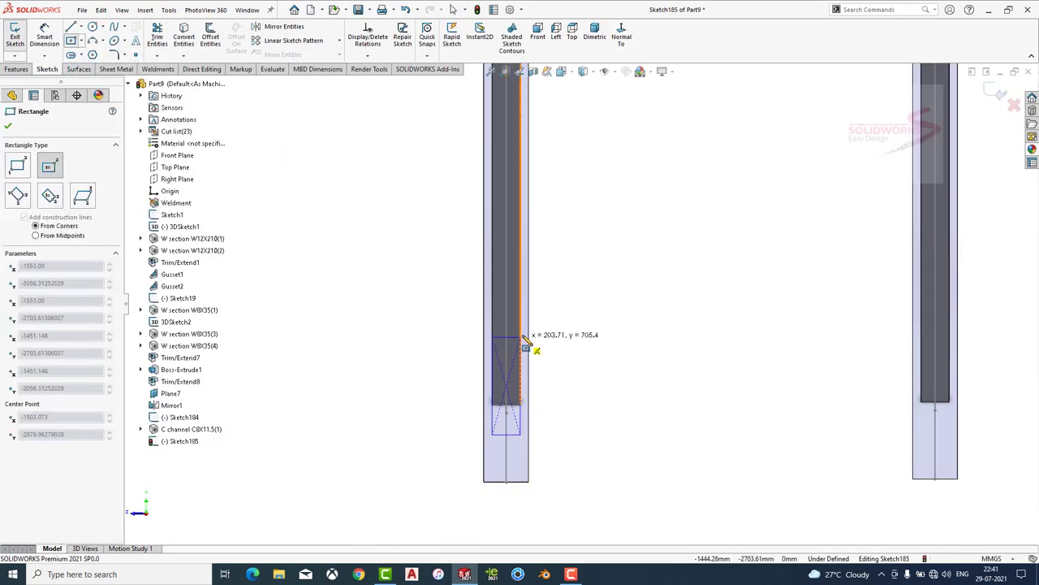
left_click(541, 318)
key("d")
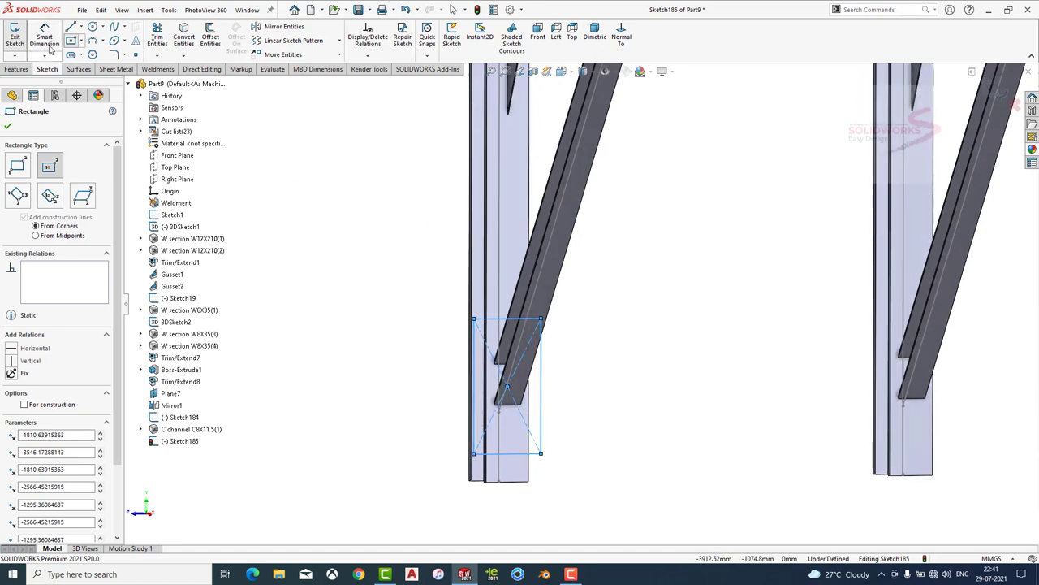
left_click(473, 380)
left_click(447, 378)
type("1000")
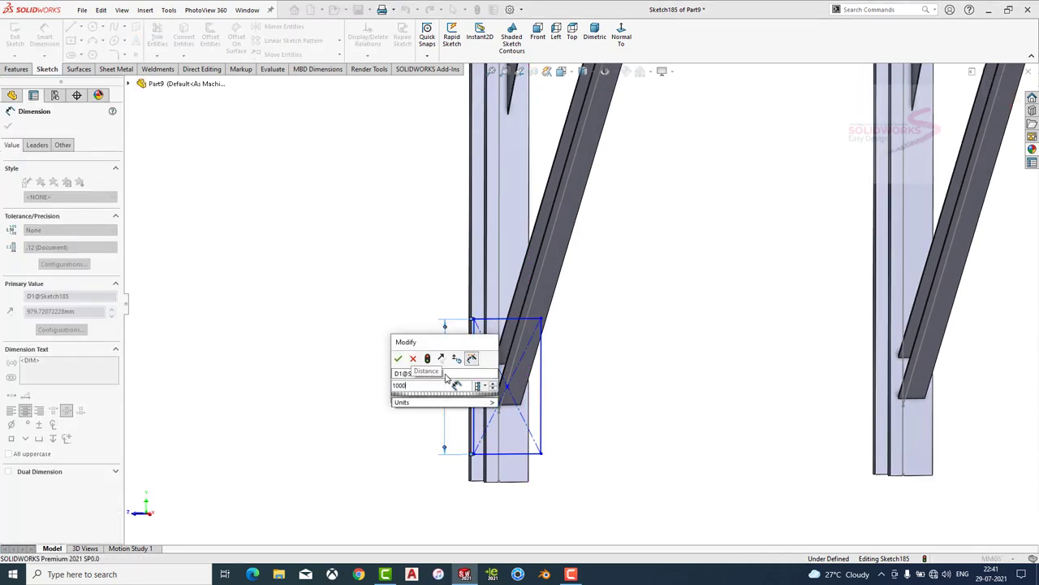
key("Return")
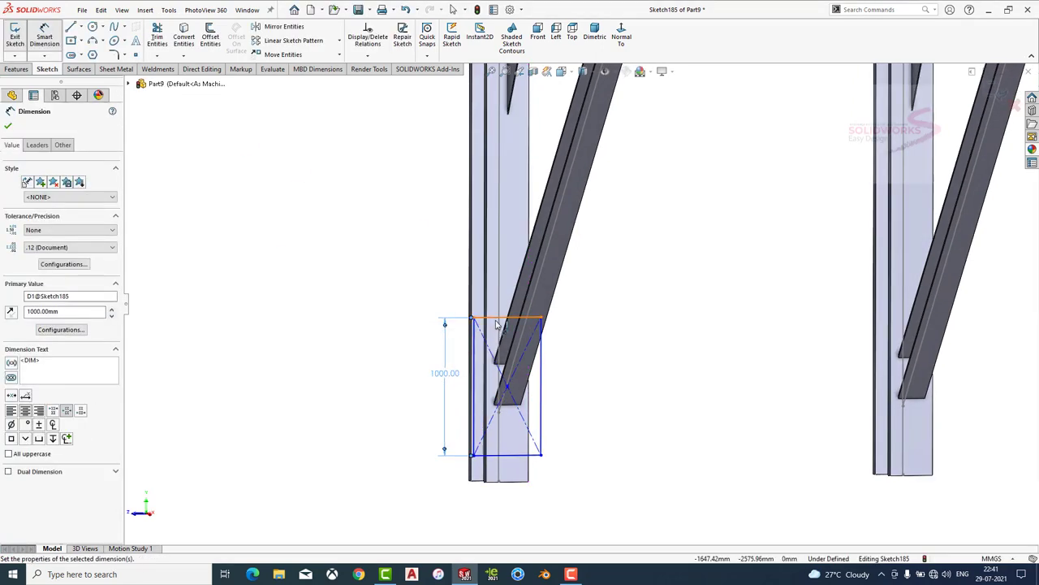
Dimension the rectangle's width, correcting it from 320 mm to 250 mm.
left_click(491, 317)
left_click(447, 271)
type("320")
key("Return")
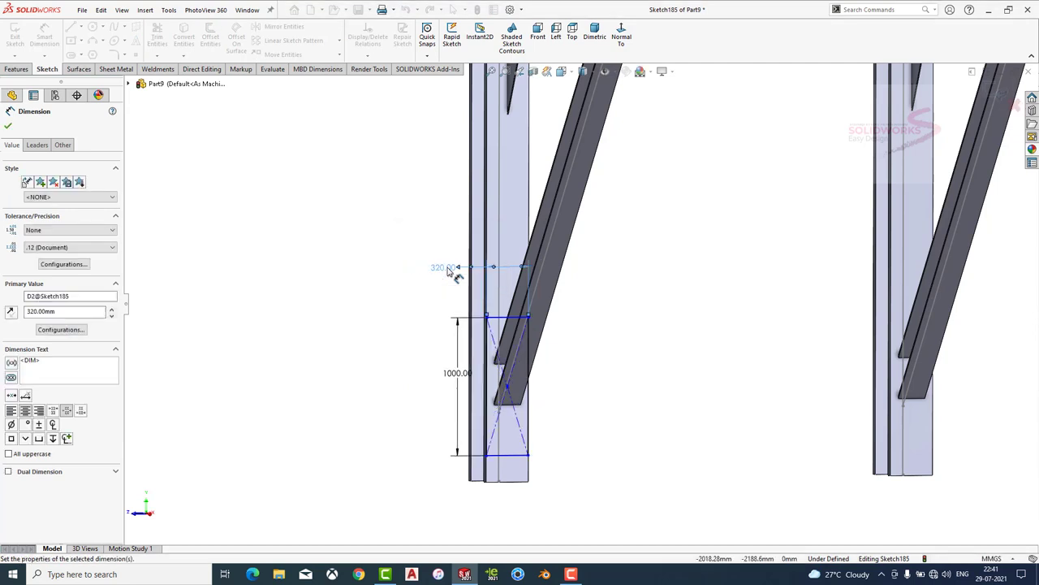
key("f")
scroll(492, 488, "down", 5)
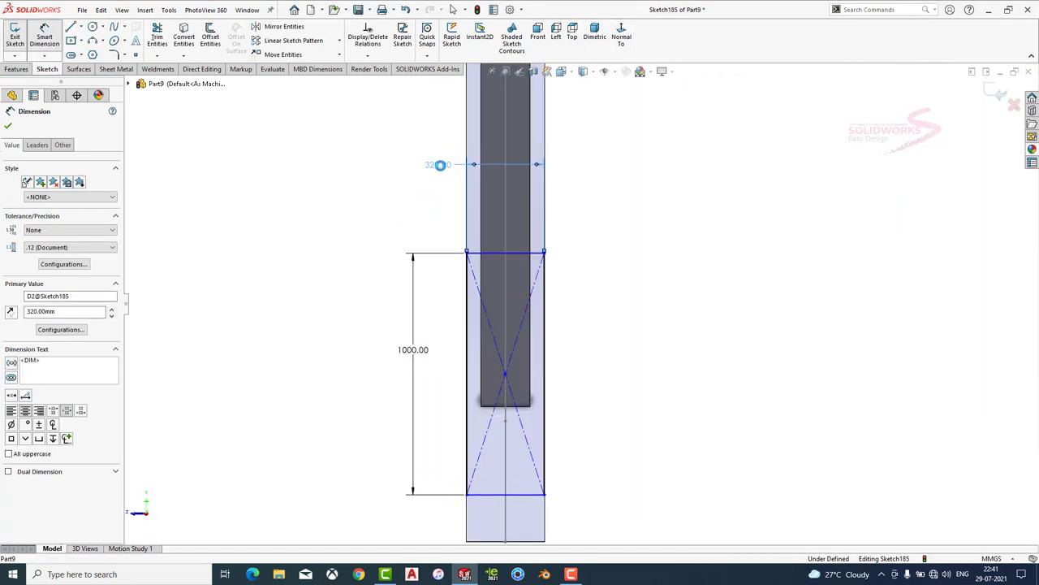
double_click(440, 165)
type("250")
key("Return")
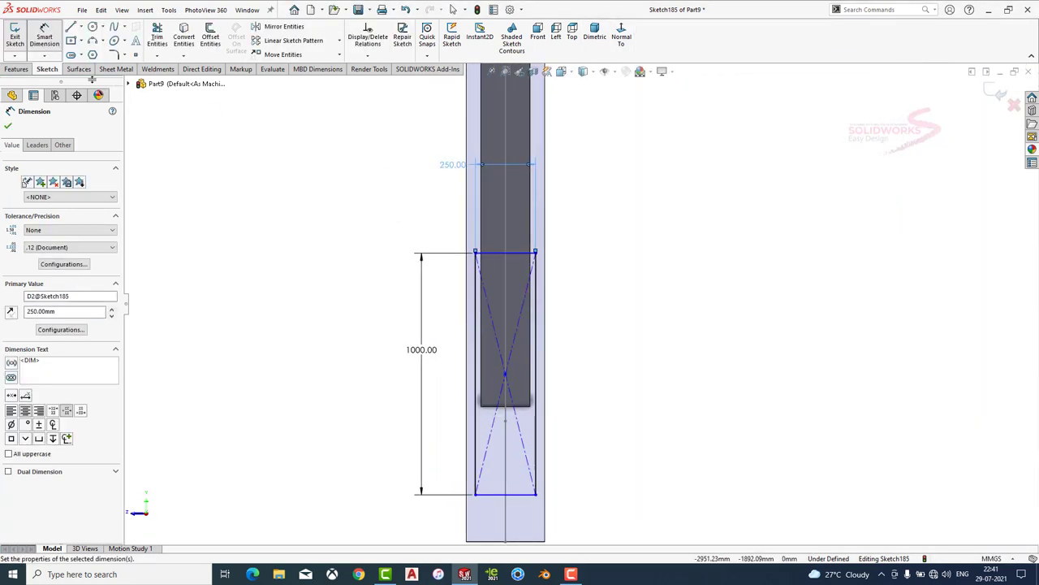
Add an inner centre rectangle at the plate centre, dimensioned 650 mm tall.
left_click(81, 42)
left_click(98, 58)
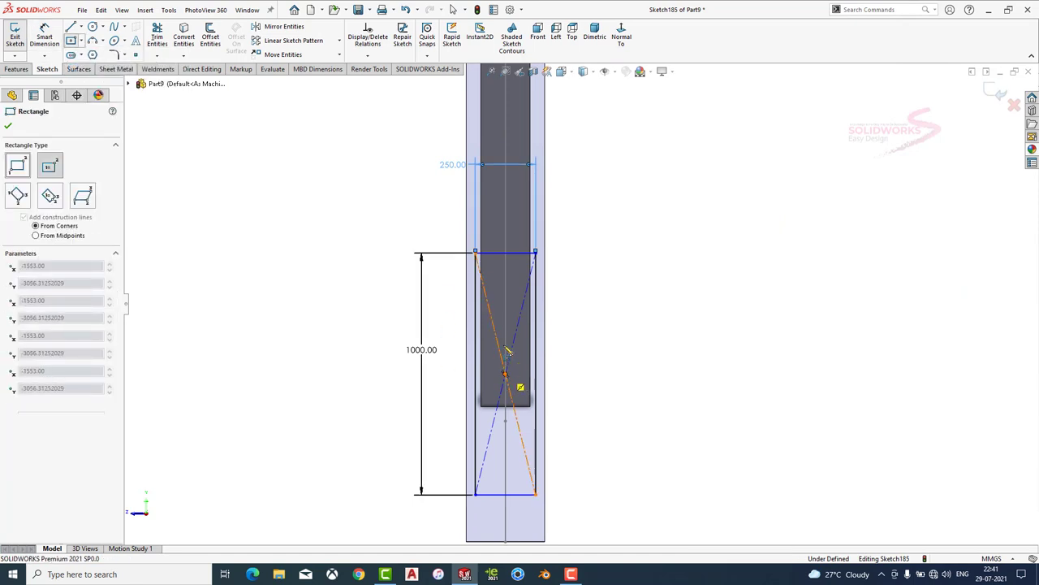
left_click(505, 374)
left_click(491, 301)
key("Escape")
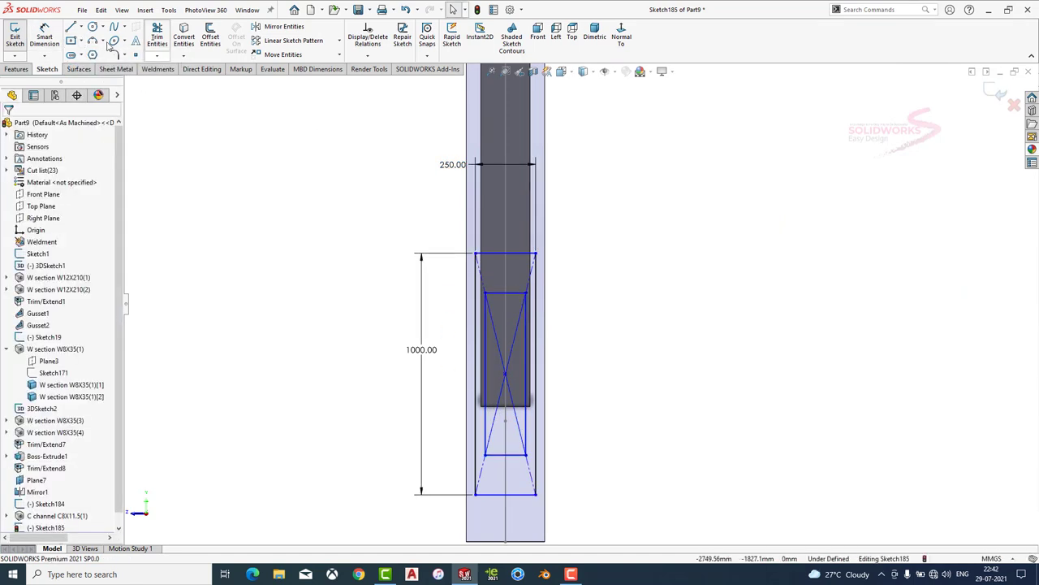
left_click(44, 36)
left_click(485, 373)
left_click(449, 396)
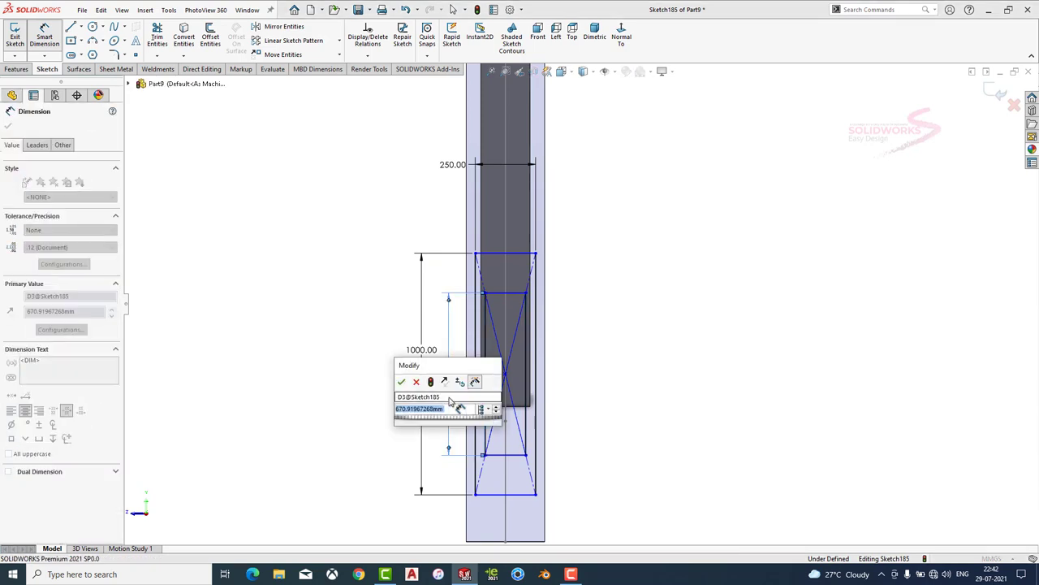
type("650")
key("Return")
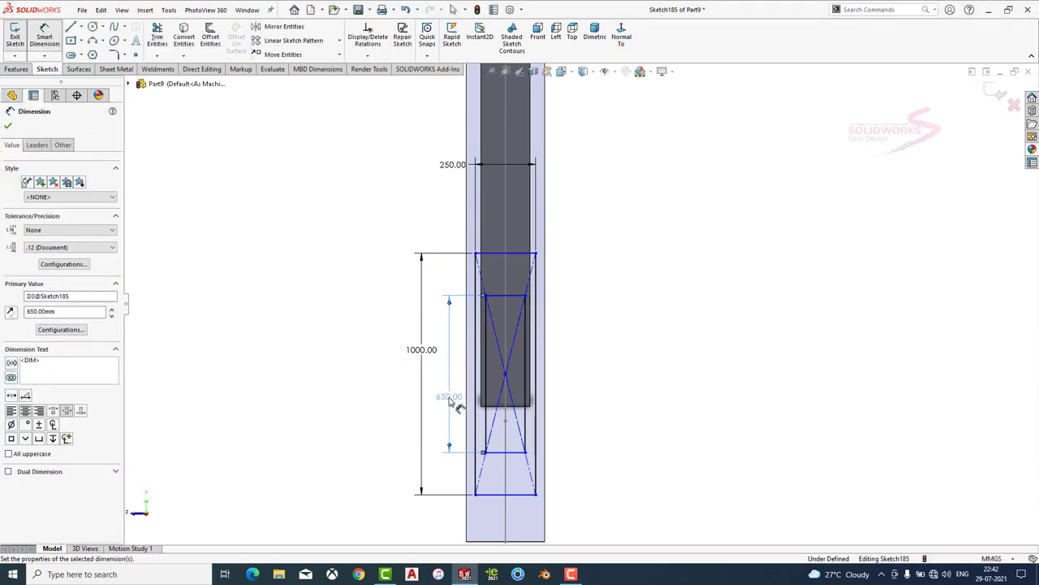
key("Escape")
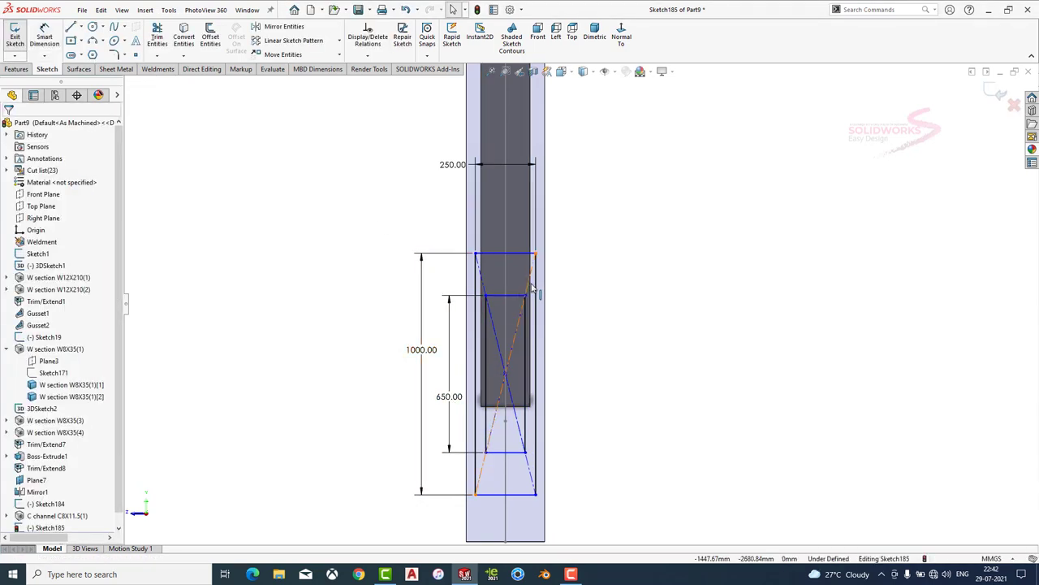
Turn the inner rectangle and its diagonals into construction geometry.
left_click(534, 290)
left_click(542, 369)
left_click(536, 357)
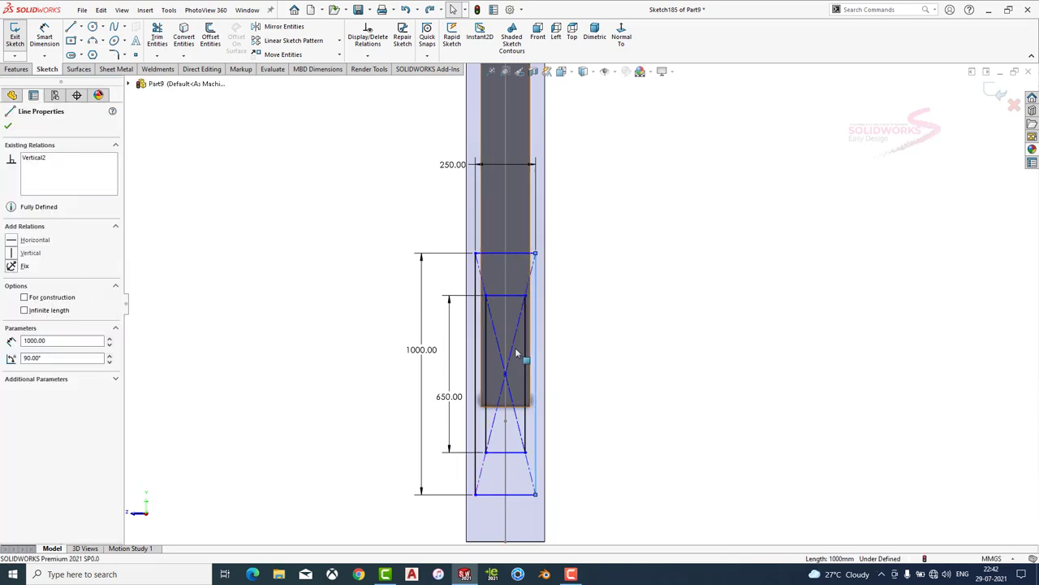
scroll(510, 357, "down", 3)
key("Escape")
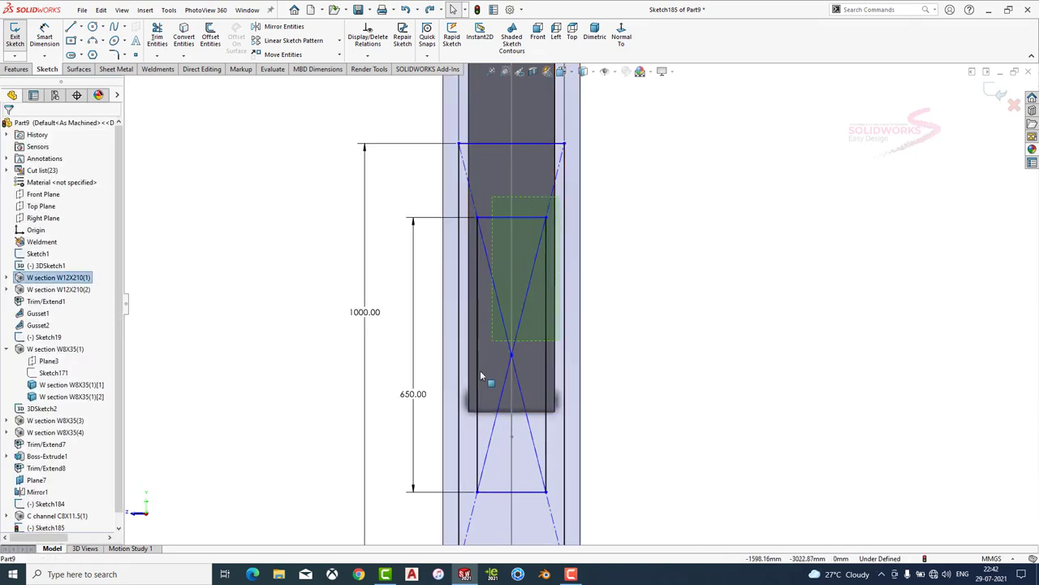
left_click_drag(465, 515, 558, 207)
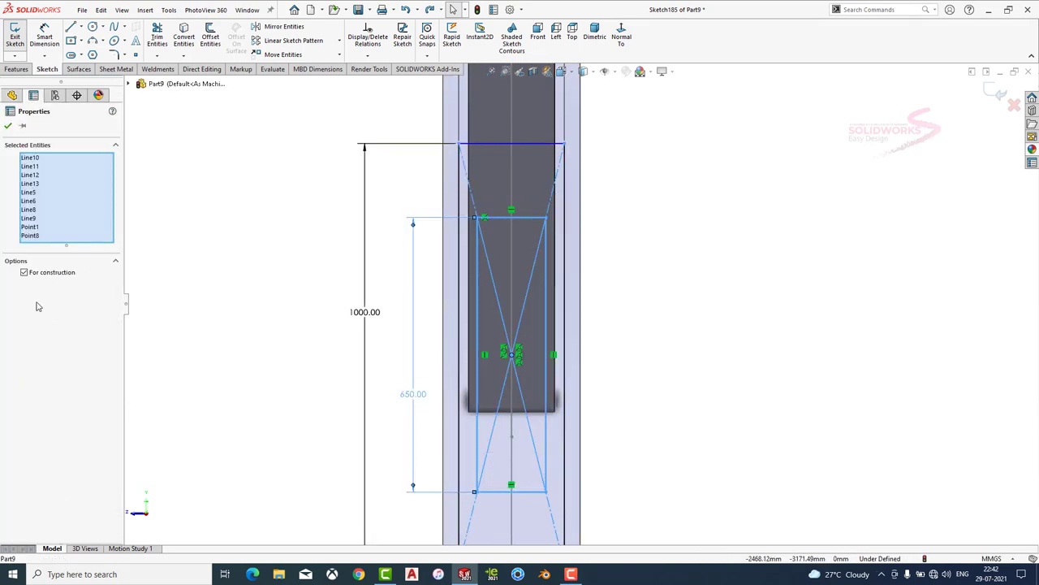
left_click(8, 126)
Sketch the bolt-hole circles along the plate's left and right sides.
left_click(92, 26)
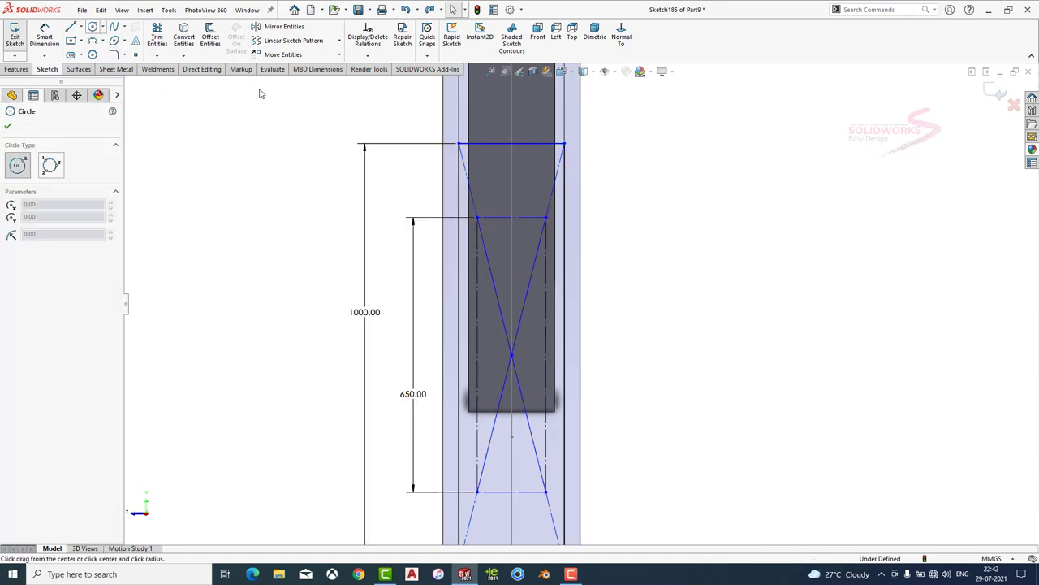
left_click_drag(477, 218, 555, 226)
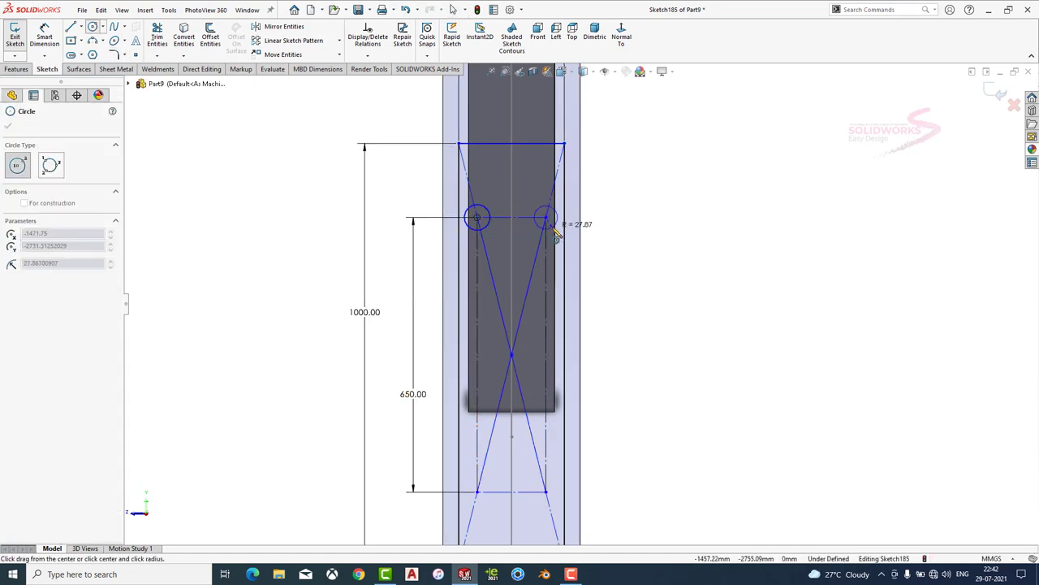
left_click_drag(478, 354, 554, 359)
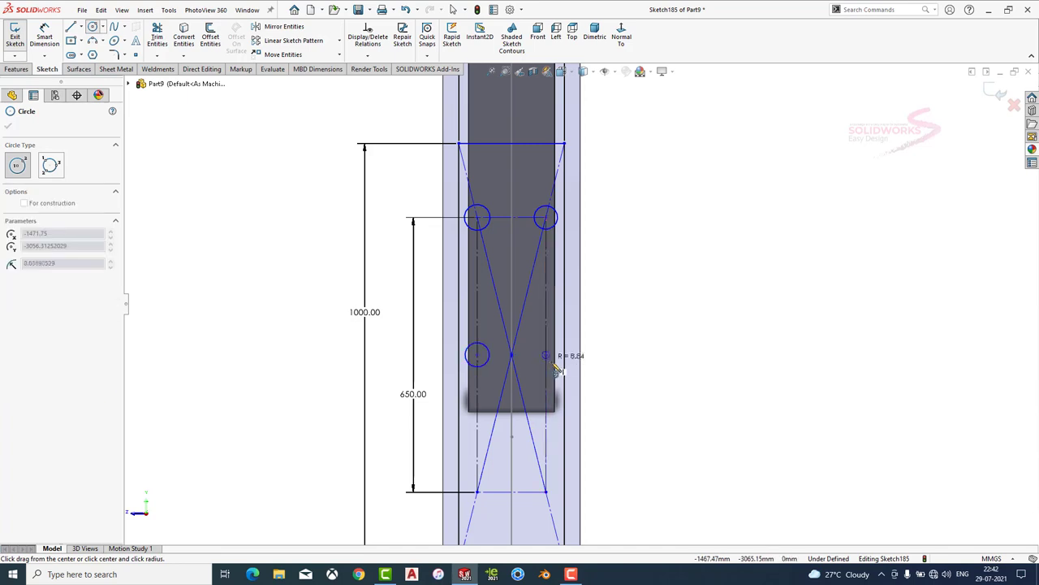
left_click_drag(477, 492, 557, 498)
key("Escape")
Select all six hole circles and dimension them to a 16 mm diameter.
left_click(471, 211)
left_click(470, 362, "ctrl")
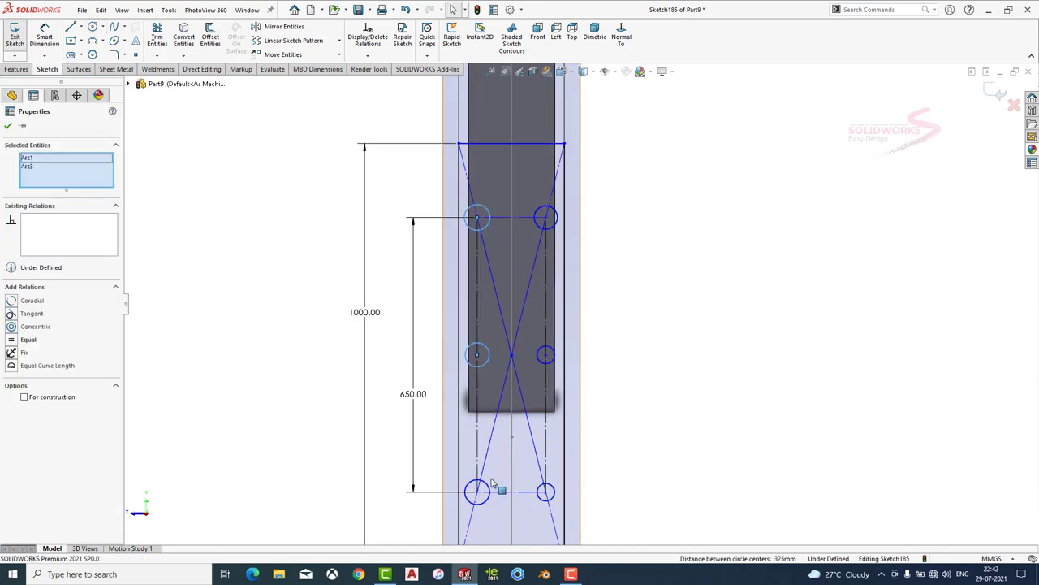
left_click(492, 483, "ctrl")
left_click(540, 492, "ctrl")
left_click(545, 355, "ctrl")
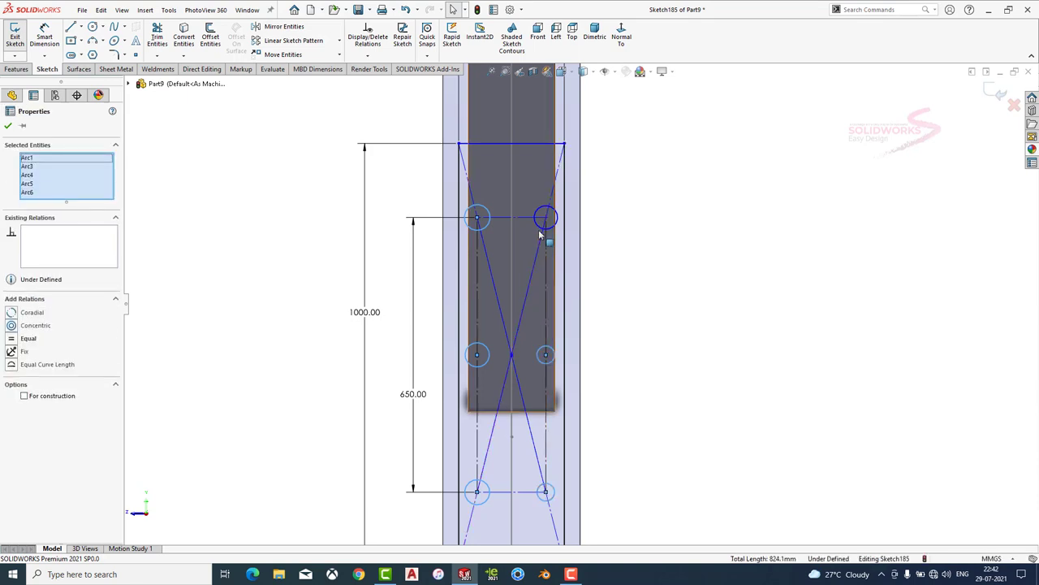
left_click(540, 235, "ctrl")
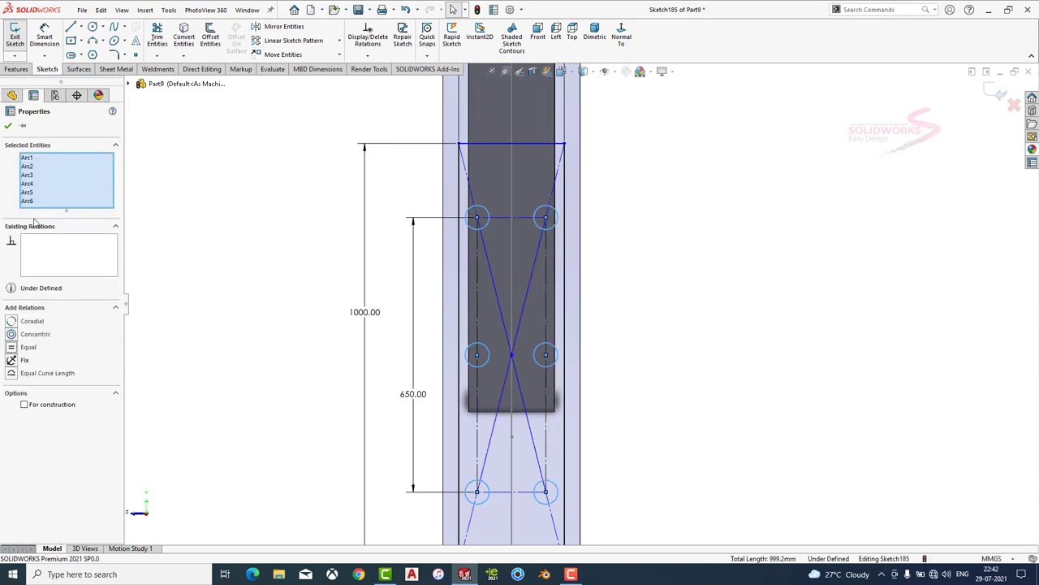
left_click(45, 36)
left_click(468, 215)
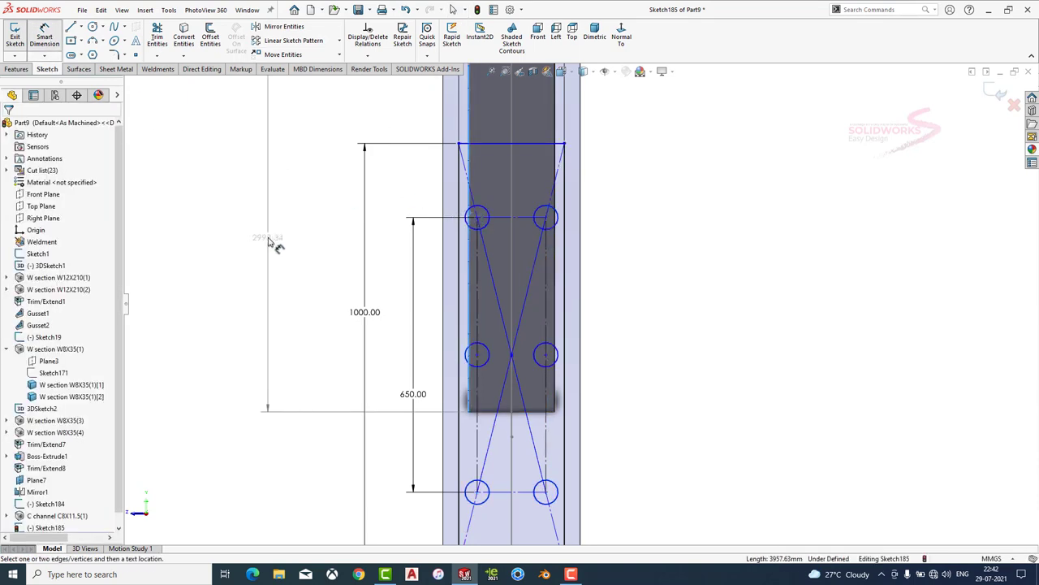
left_click(468, 216)
left_click(393, 184)
type("16")
key("Return")
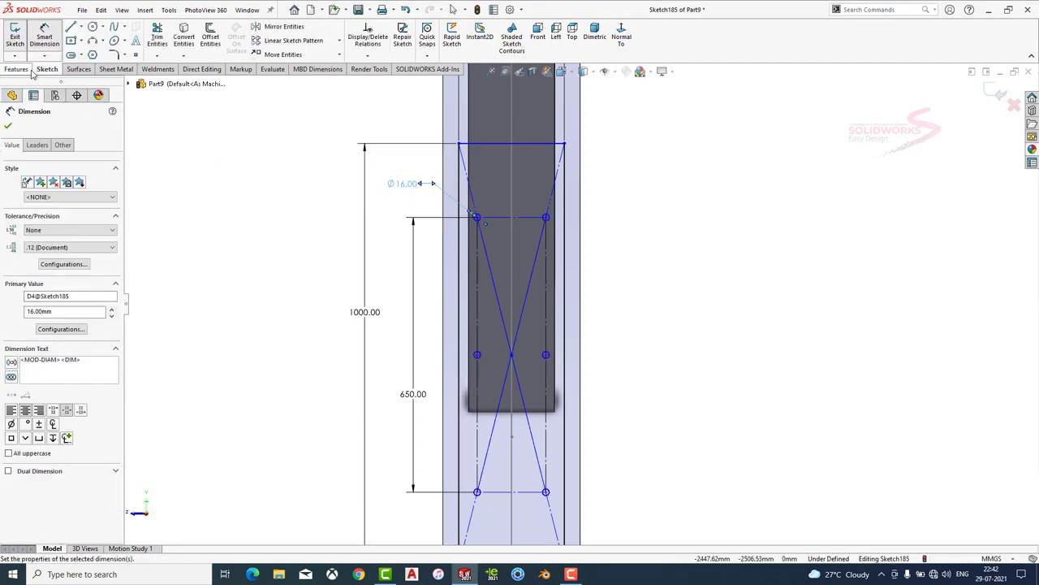
Extrude the plate sketch 6 mm thick as Boss-Extrude2.
left_click(29, 69)
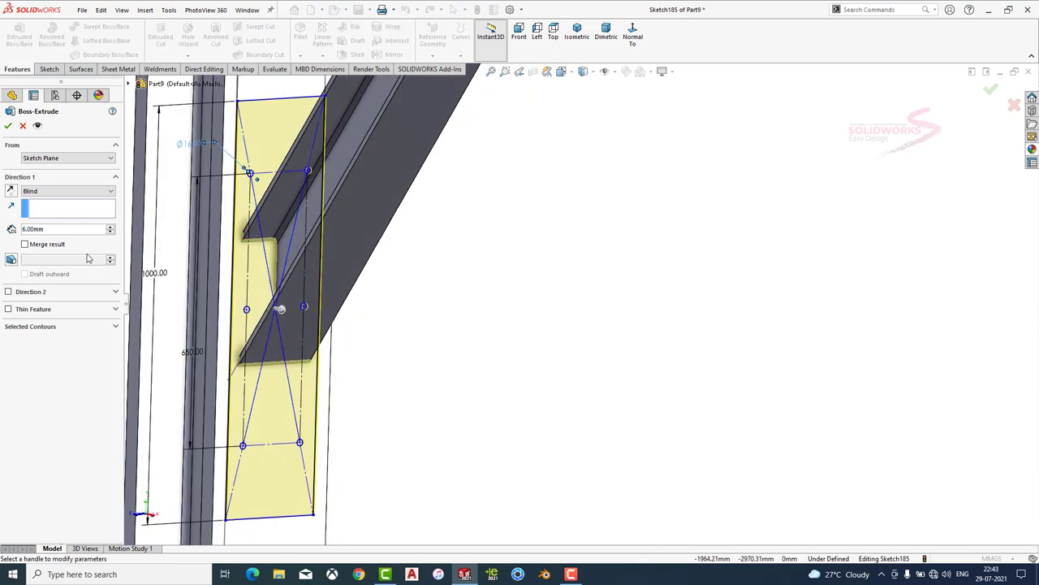
key("Return")
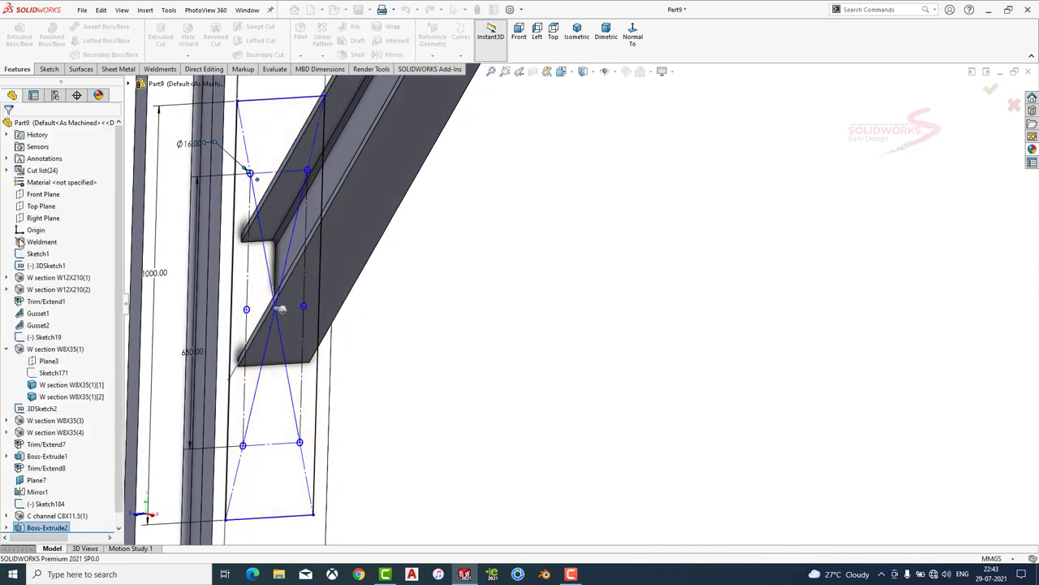
scroll(467, 334, "up", 3)
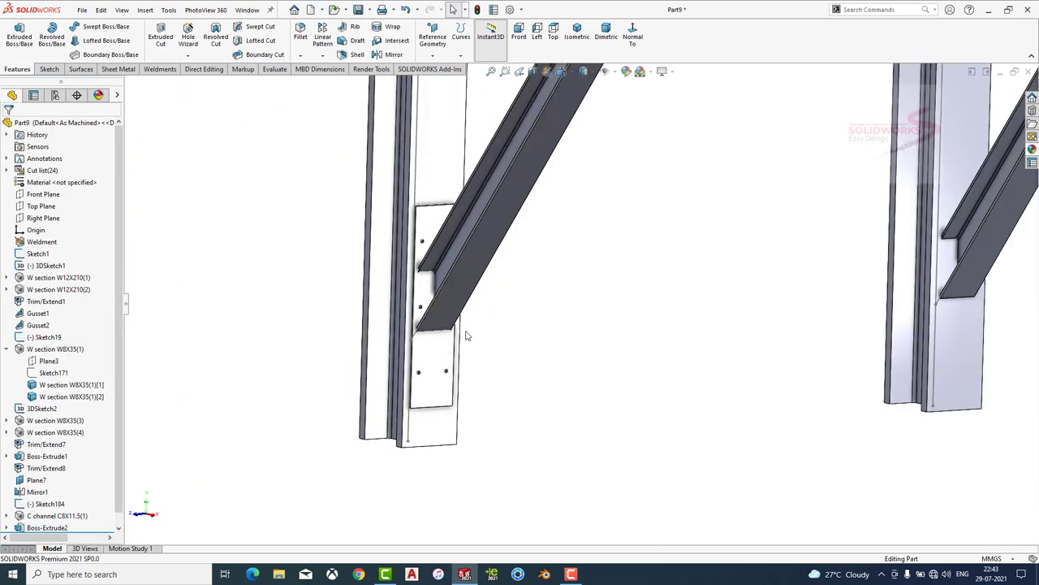
scroll(277, 347, "up", 2)
scroll(544, 268, "down", 2)
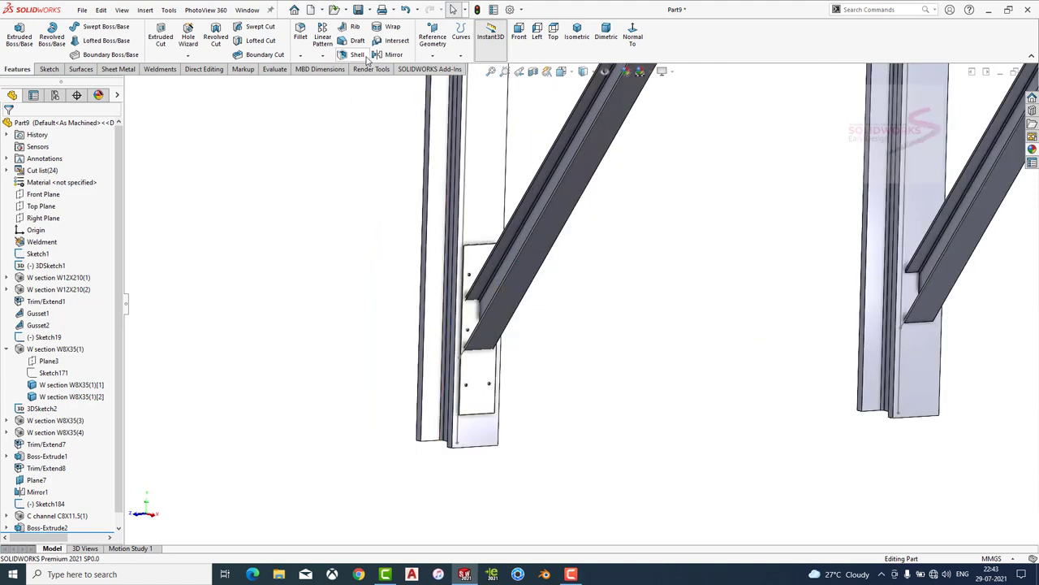
Mirror the bolted plate body across Plane7 onto the second column.
left_click(394, 54)
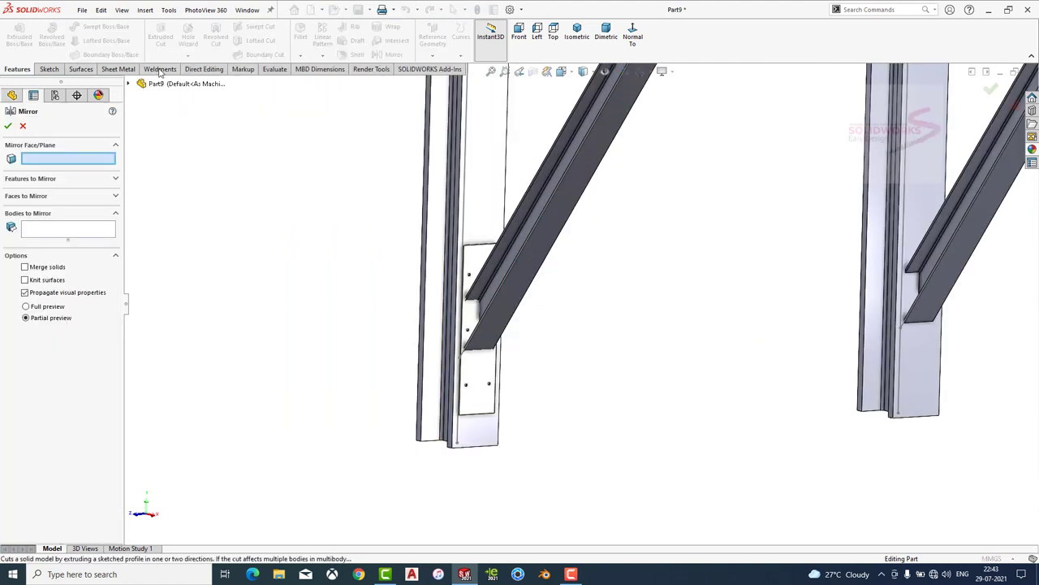
left_click(128, 85)
left_click(170, 393)
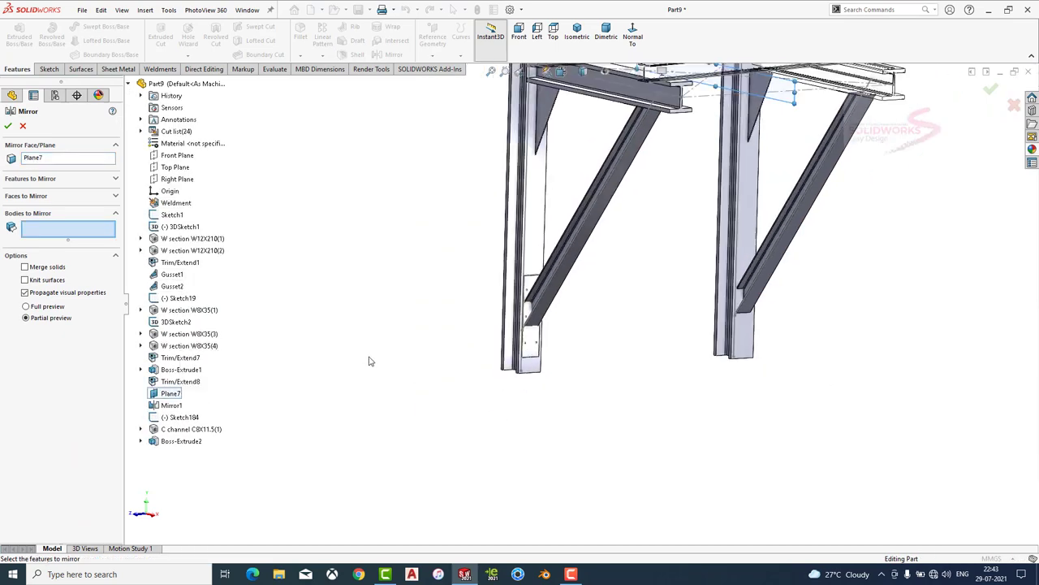
scroll(475, 459, "down", 5)
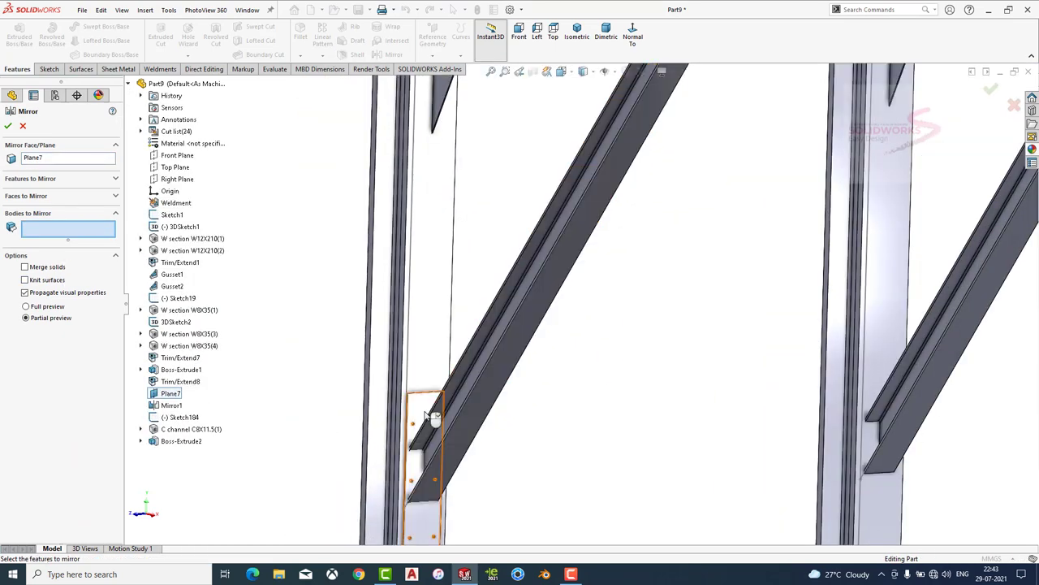
left_click(427, 443)
left_click(8, 125)
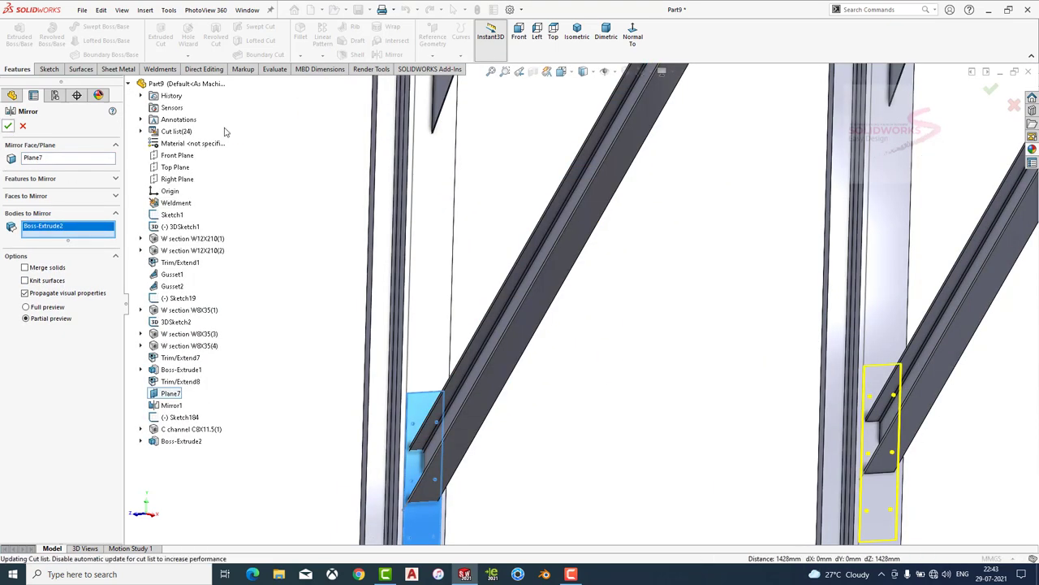
Trim the left diagonal brace to end at its column plate.
left_click(160, 70)
left_click(113, 36)
left_click(467, 410)
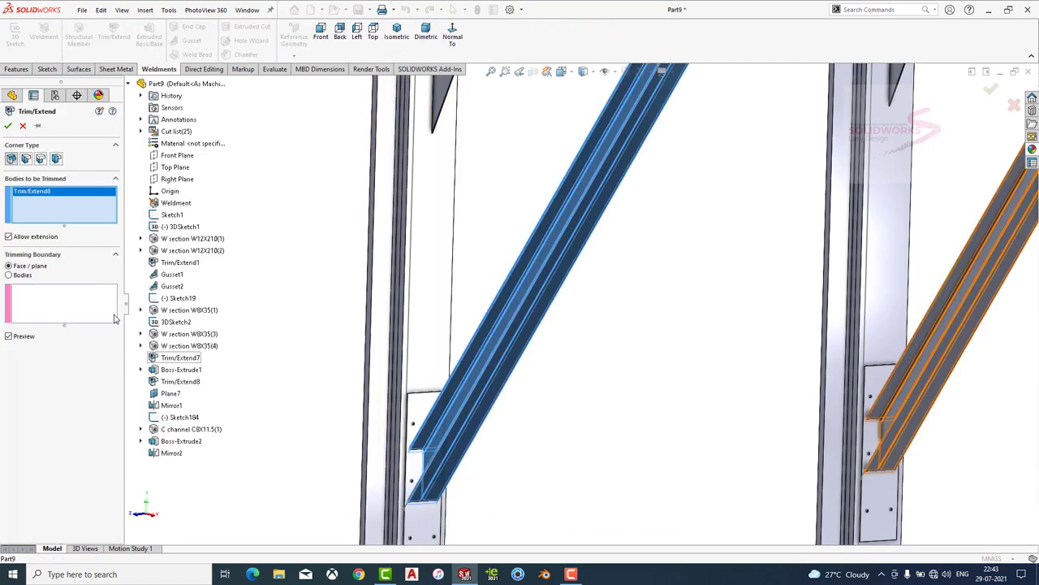
left_click(428, 422)
key("Return")
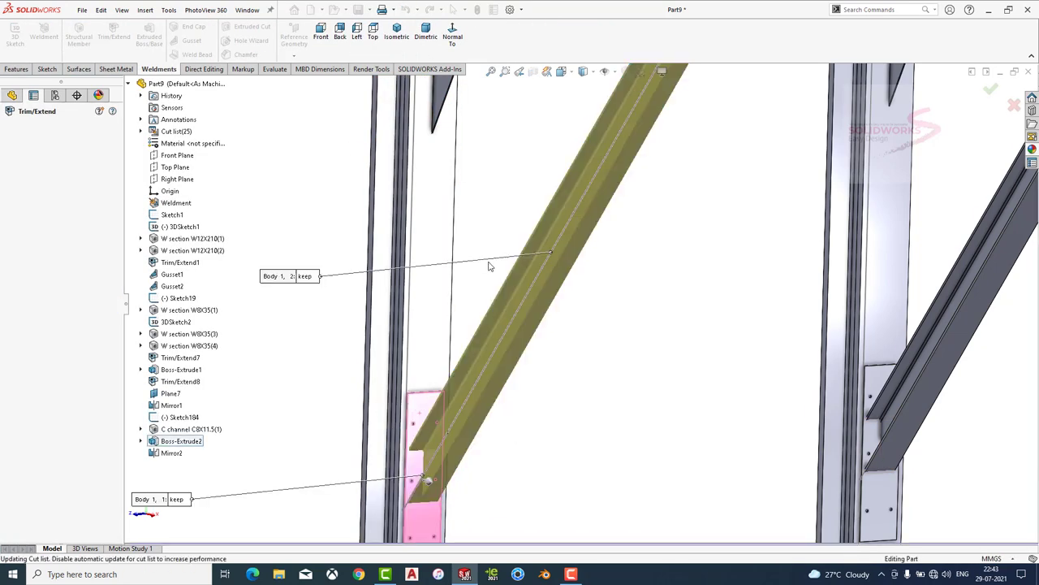
Trim the right diagonal brace against the mirrored plate's face.
left_click(116, 36)
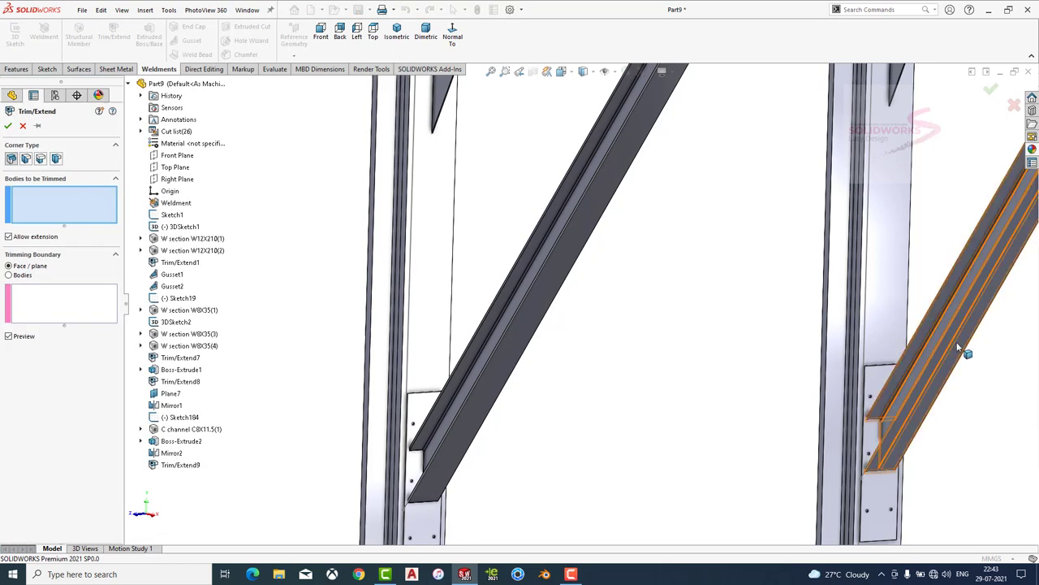
left_click(1010, 330)
left_click(67, 312)
left_click(881, 385)
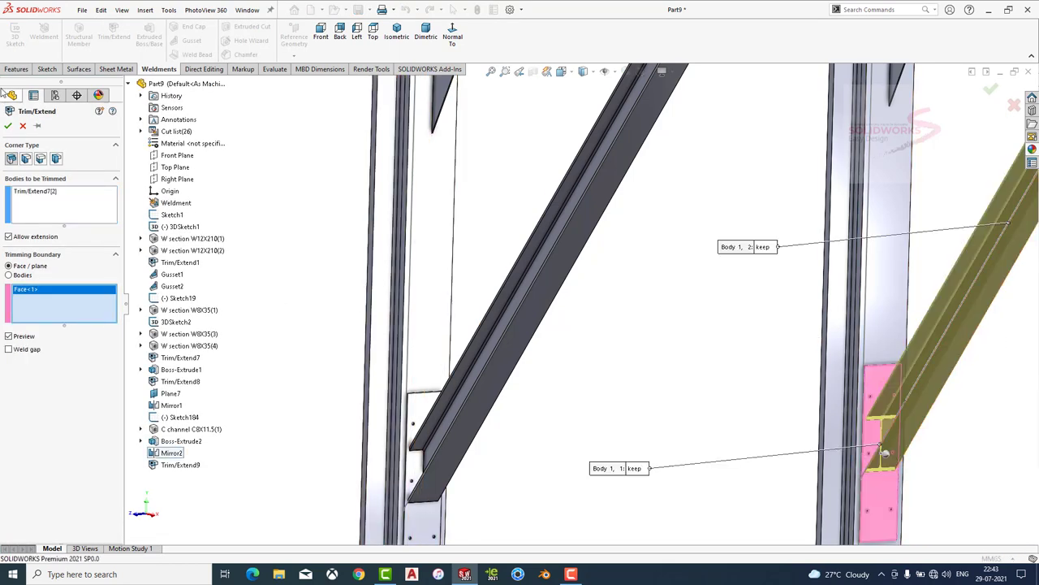
left_click(8, 126)
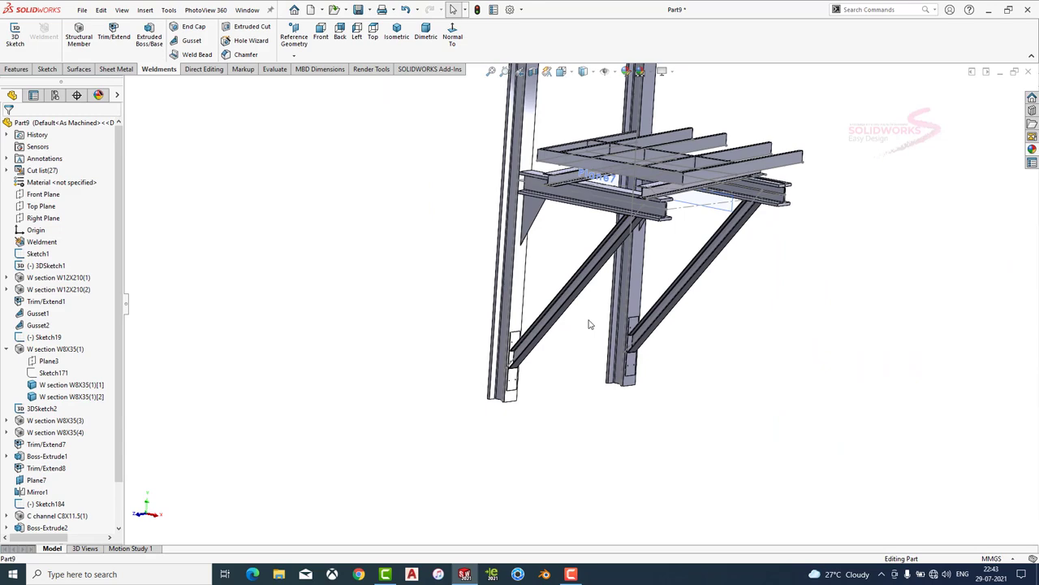
scroll(560, 292, "down", 4)
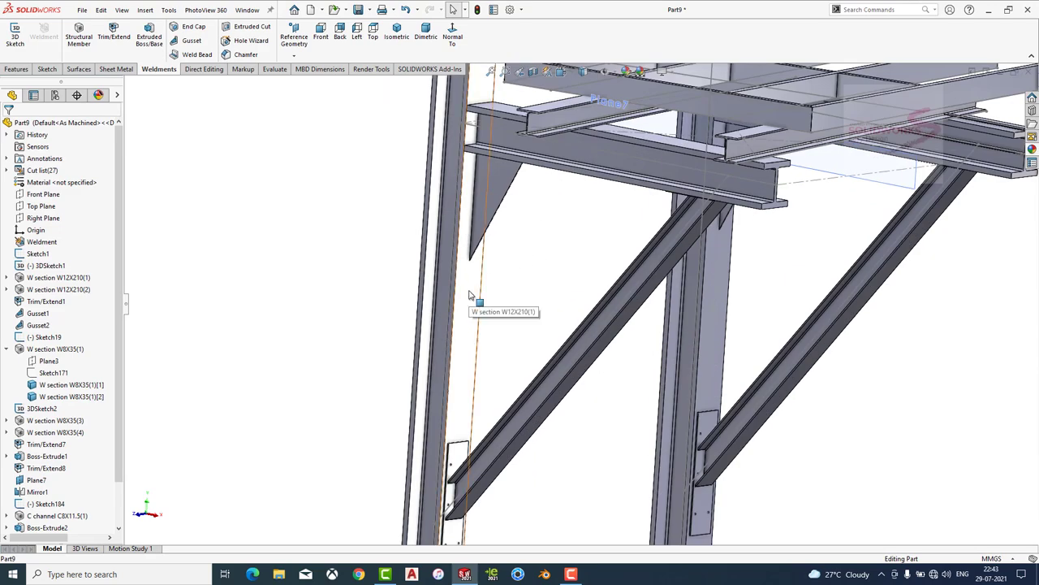
left_click(469, 295)
Sketch a 3D knee-brace line from the column to the diagonal brace.
left_click(148, 112)
left_click(25, 45)
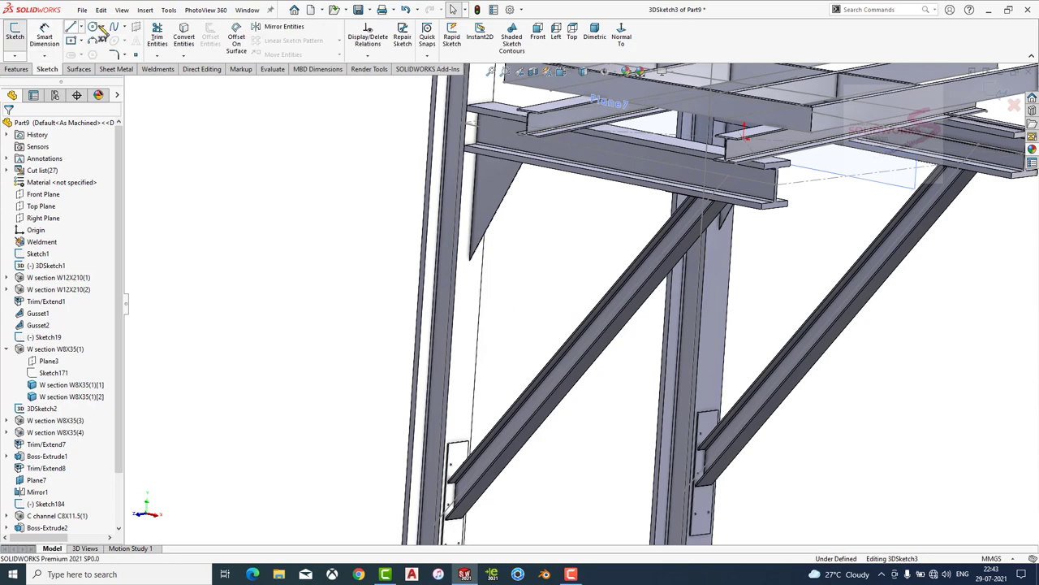
left_click(453, 262)
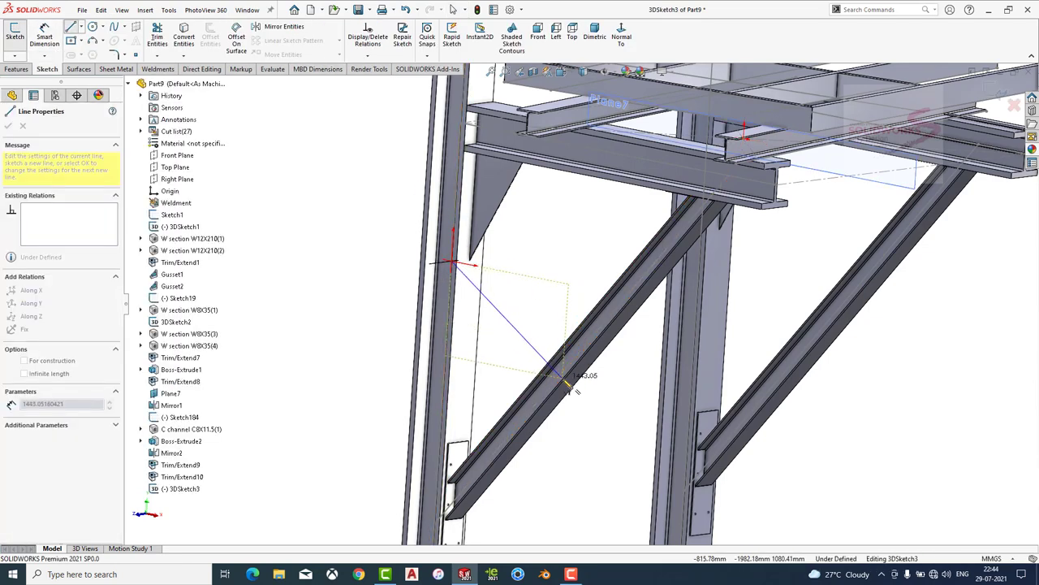
double_click(571, 388)
middle_click_drag(577, 374, 413, 284)
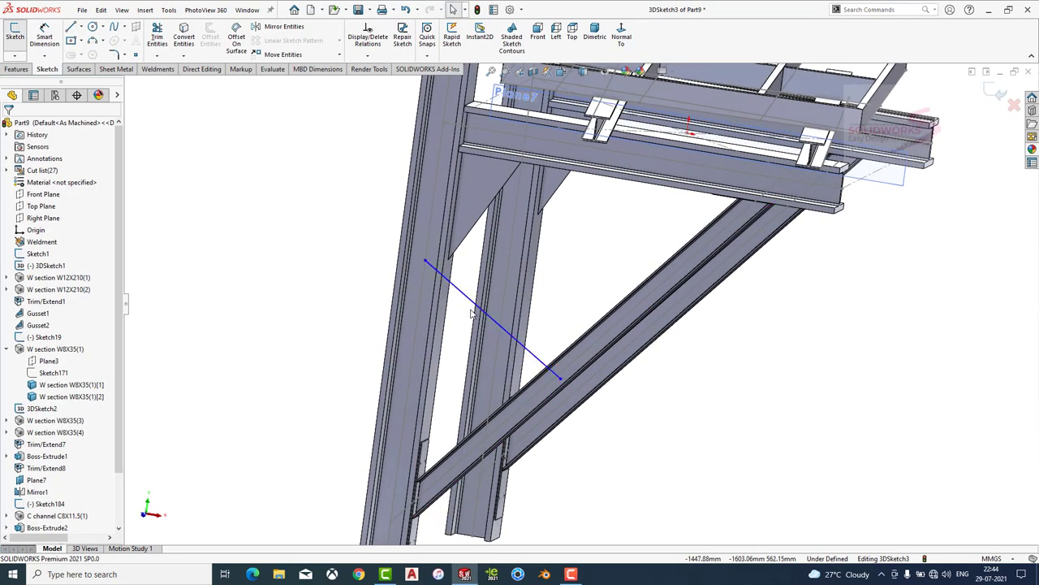
left_click(158, 69)
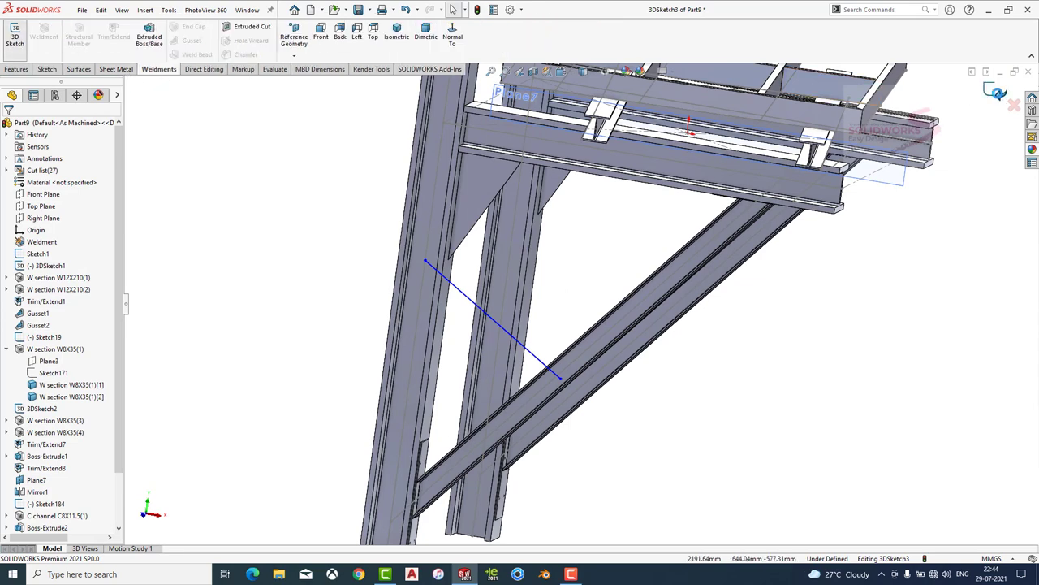
left_click(15, 37)
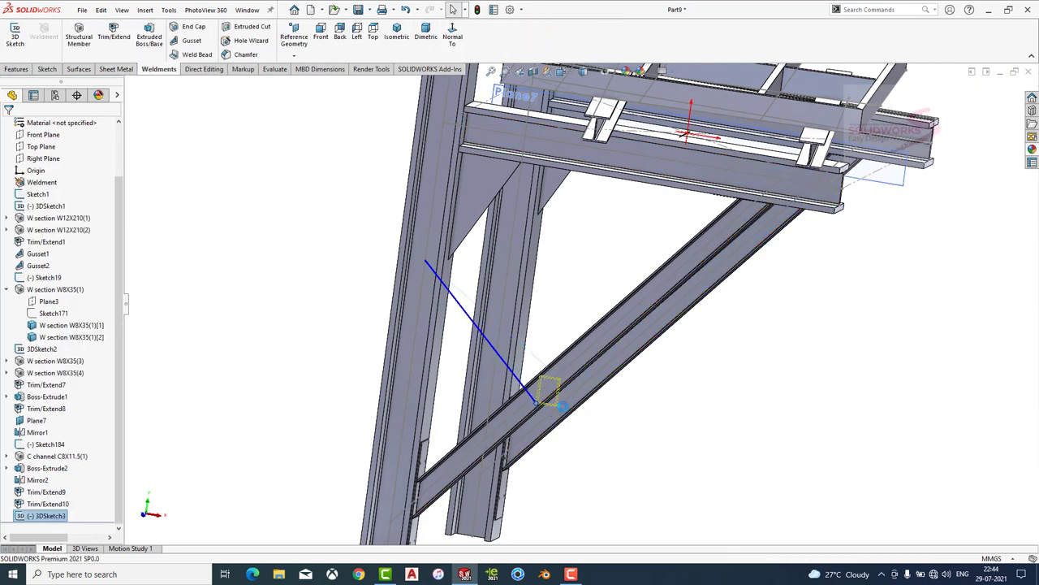
left_click(707, 413)
Set up a W Section W8x31 structural member along the knee-brace line.
left_click(92, 55)
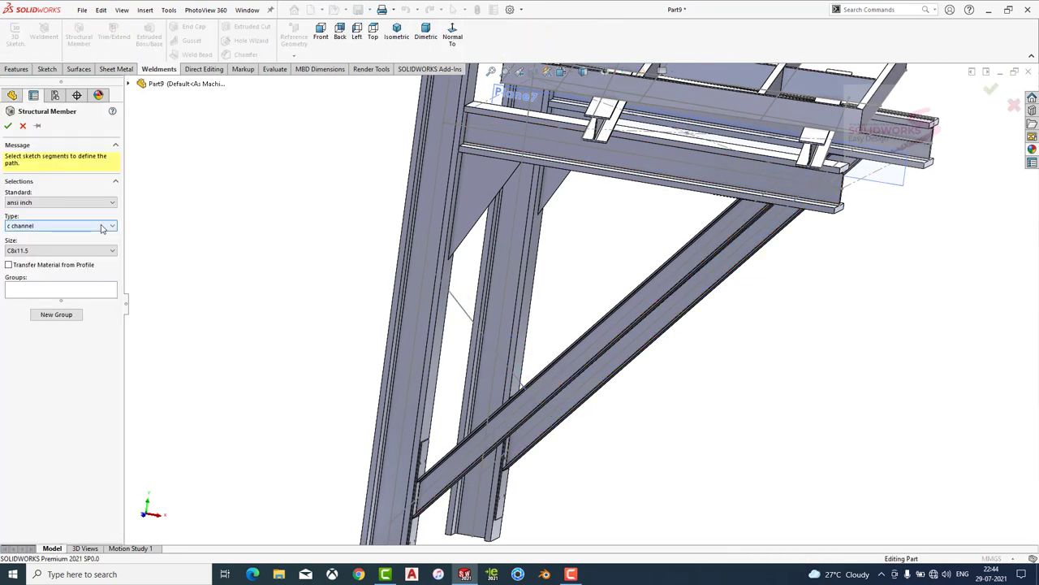
left_click(90, 228)
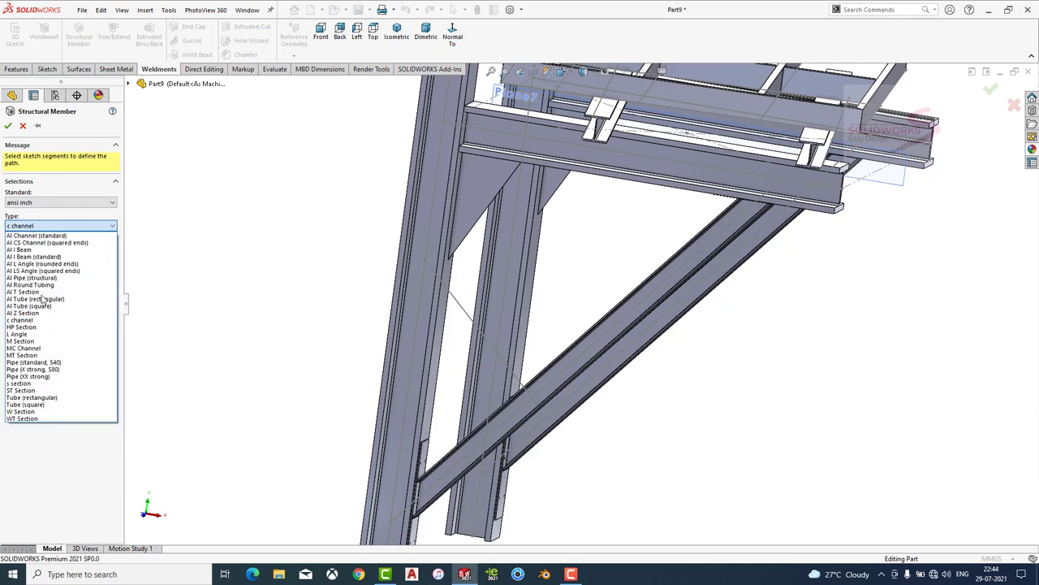
left_click(40, 412)
left_click(61, 250)
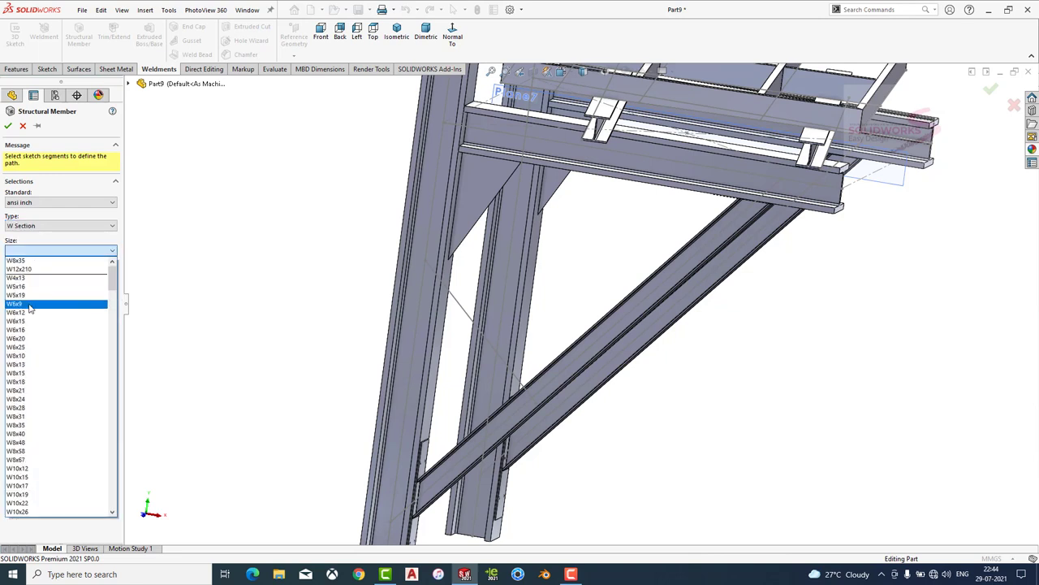
left_click(29, 416)
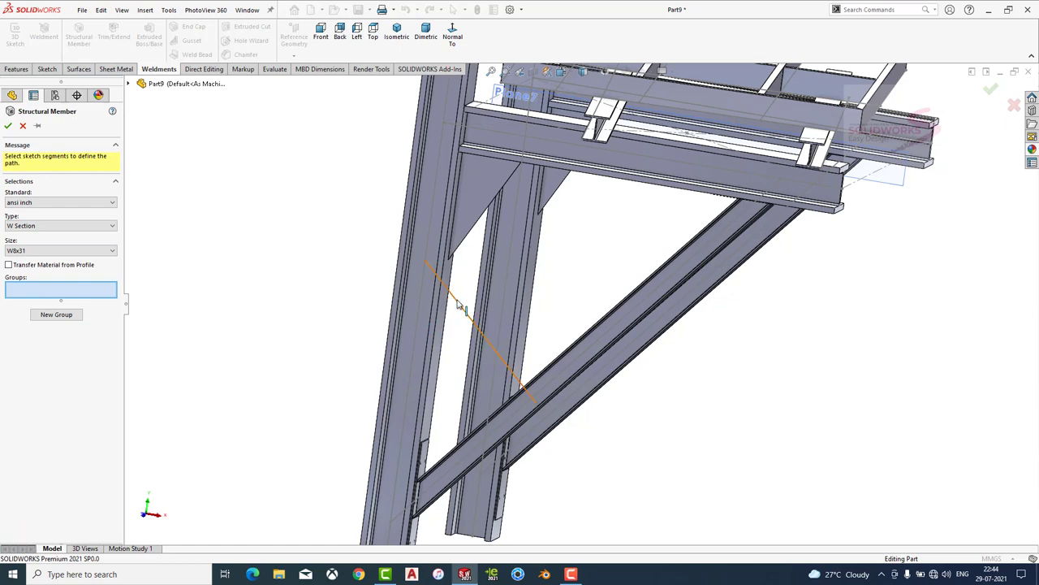
left_click(349, 323)
middle_click_drag(353, 329, 246, 298)
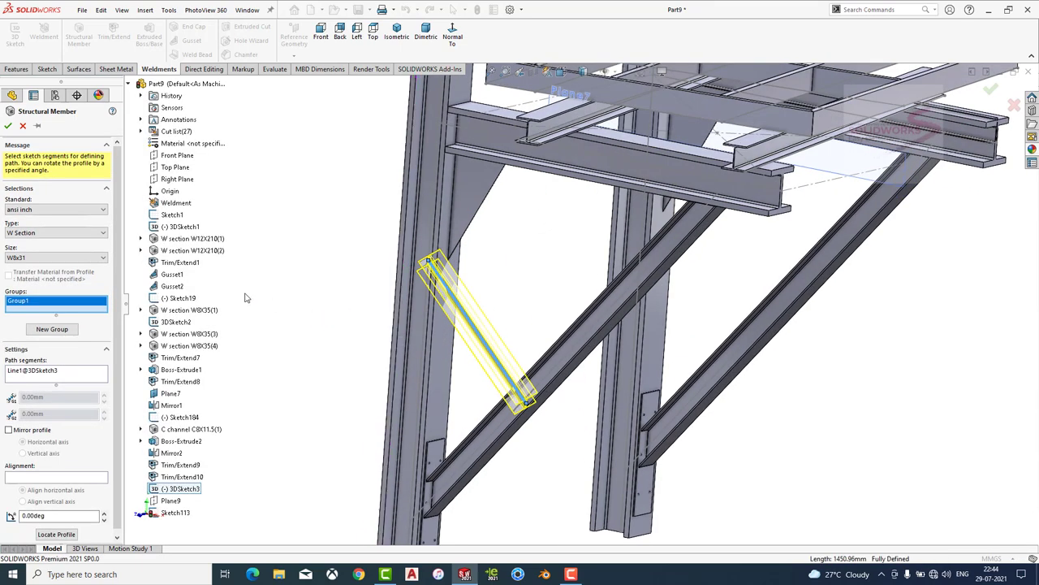
left_click(78, 478)
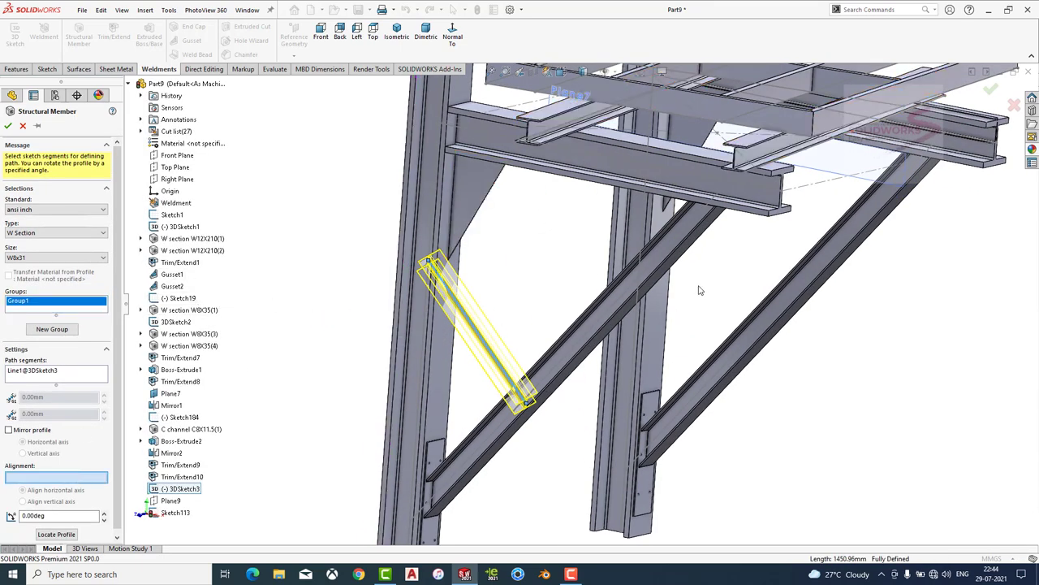
middle_click_drag(752, 286, 618, 244)
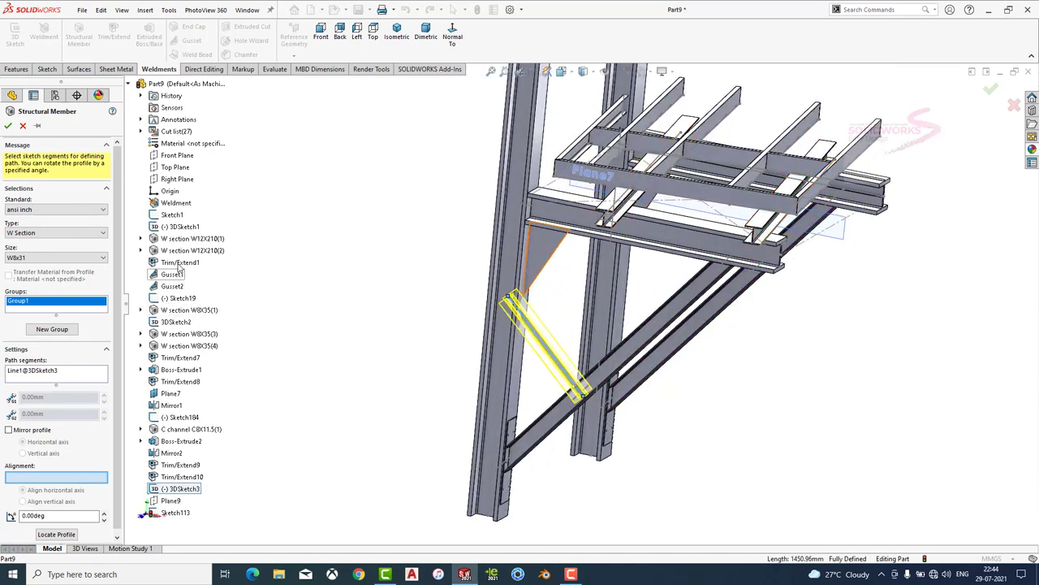
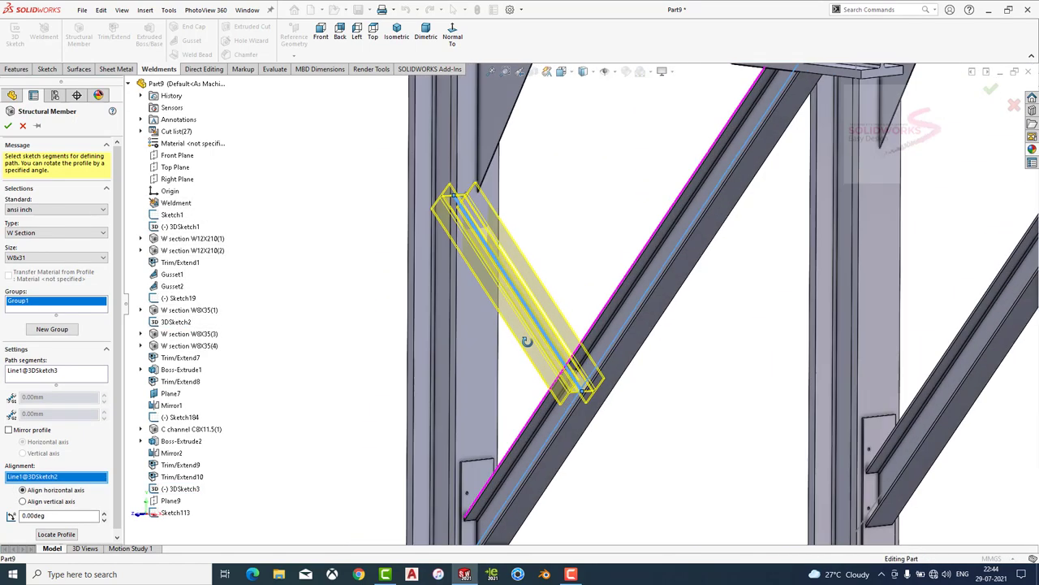
Add a W8x31 member along Line1@3DSketch3, aligned to Line1@3DSketch2 at 90°.
scroll(536, 341, "down", 5)
key("Escape")
scroll(645, 378, "up", 3)
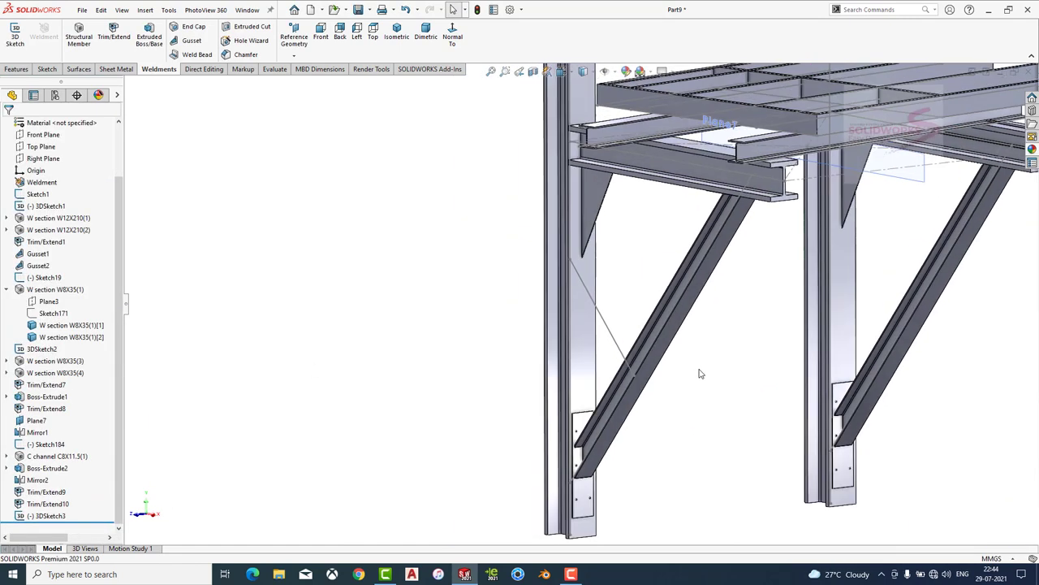
key("Return")
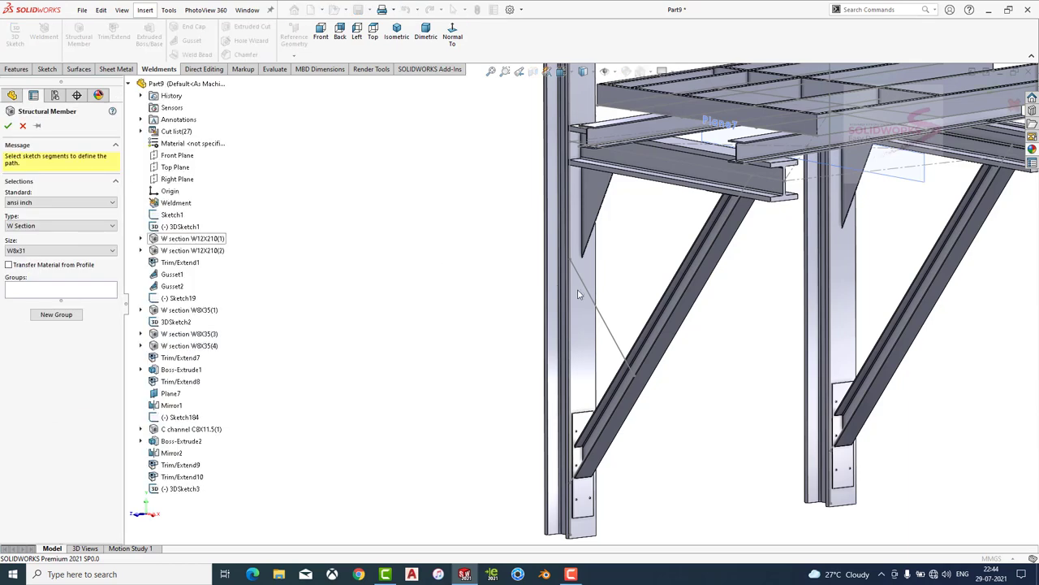
left_click(590, 296)
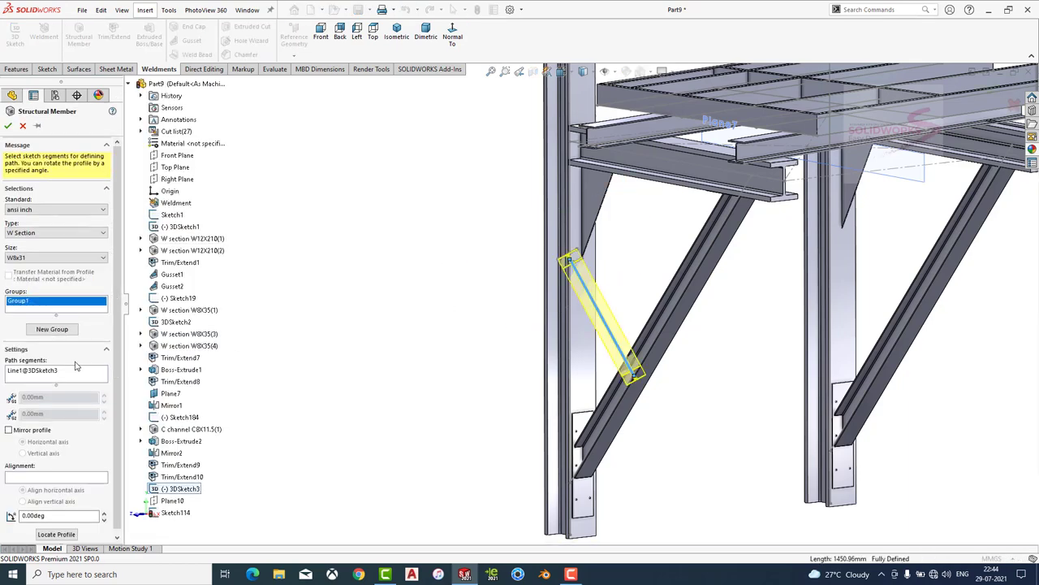
left_click(55, 478)
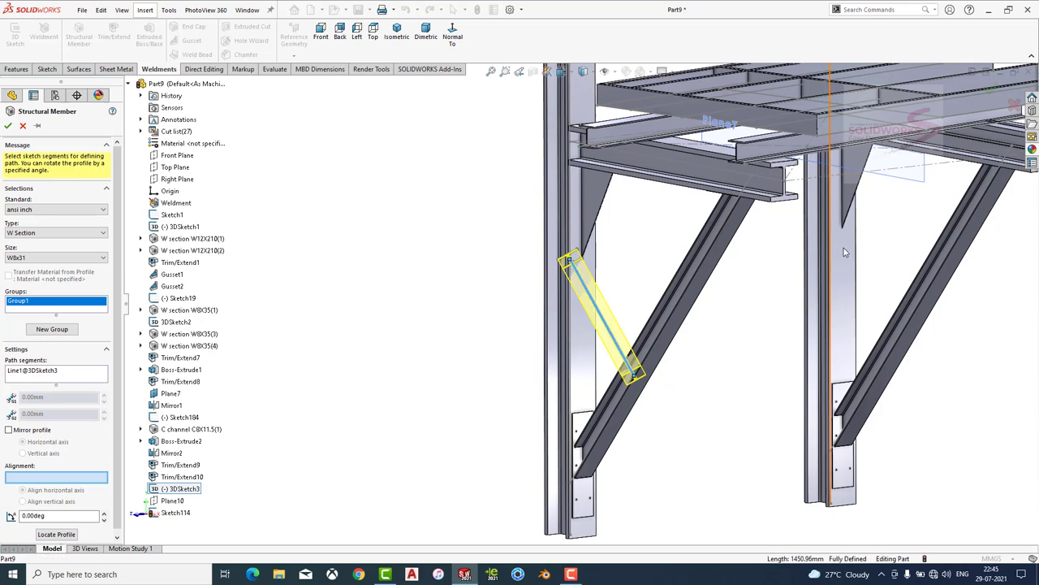
mouse_move(843, 248)
middle_mouse_down()
mouse_move(634, 383)
mouse_move(436, 404)
middle_mouse_up()
left_click(635, 383)
type("90")
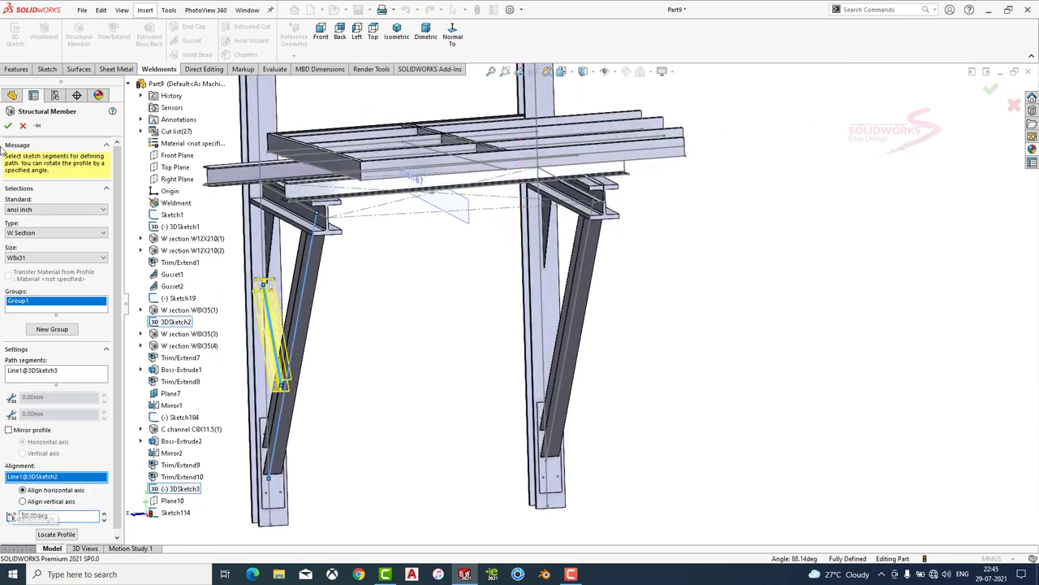
left_click(8, 125)
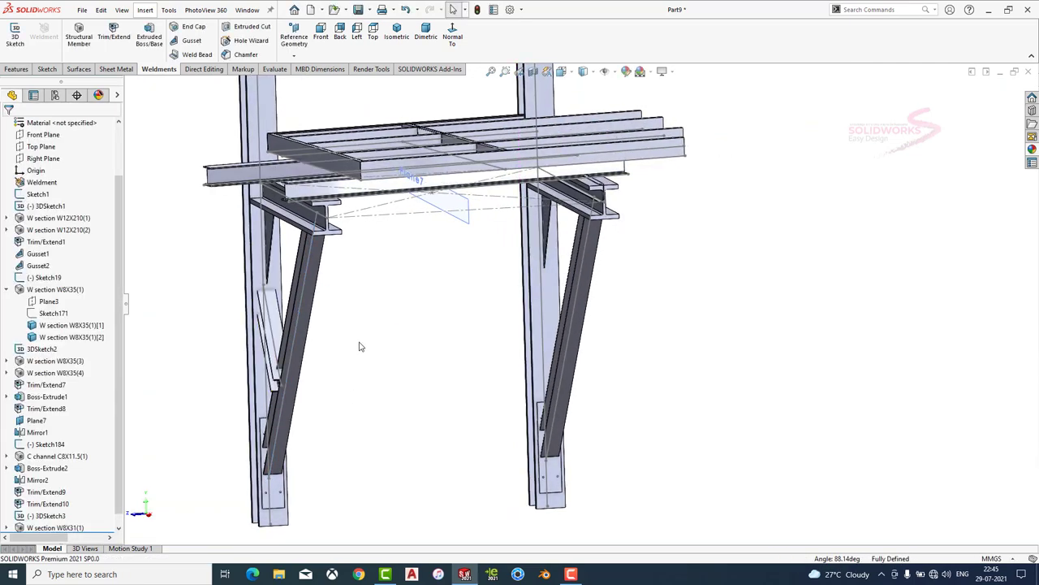
scroll(360, 343, "down", 5)
mouse_move(387, 350)
middle_mouse_down()
mouse_move(397, 385)
mouse_move(344, 394)
mouse_move(378, 470)
mouse_move(255, 352)
middle_mouse_up()
Edit the W8X31(1) member and change its size to W6x25.
scroll(57, 487, "down", 1)
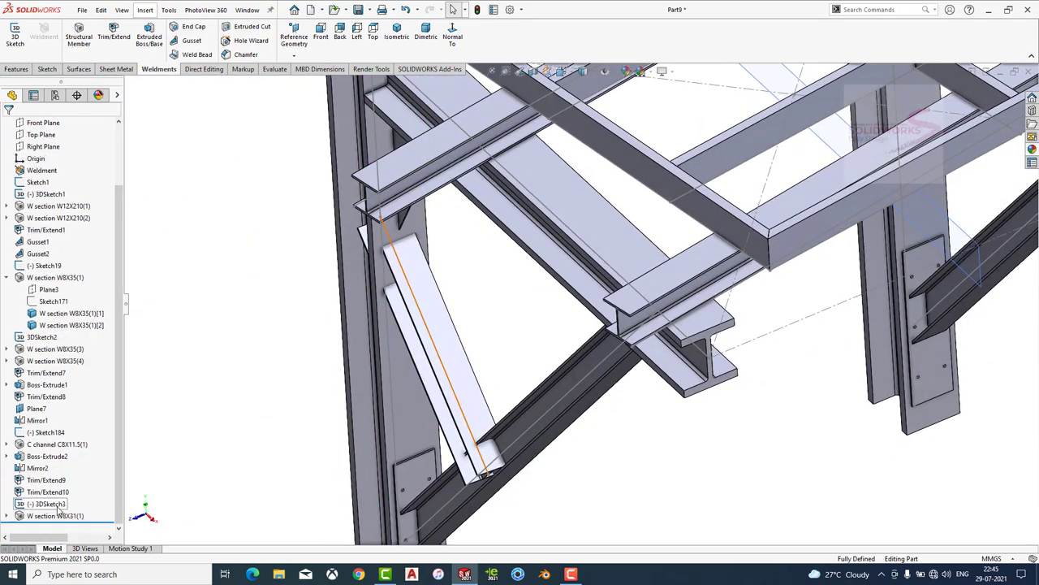
left_click(54, 516)
left_click(178, 91)
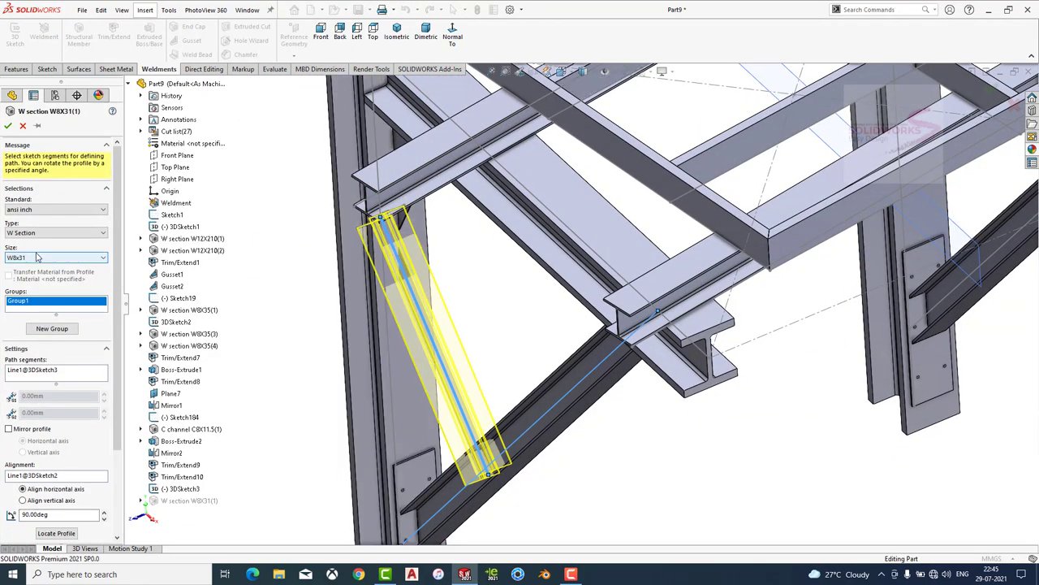
left_click(55, 257)
left_click(28, 302)
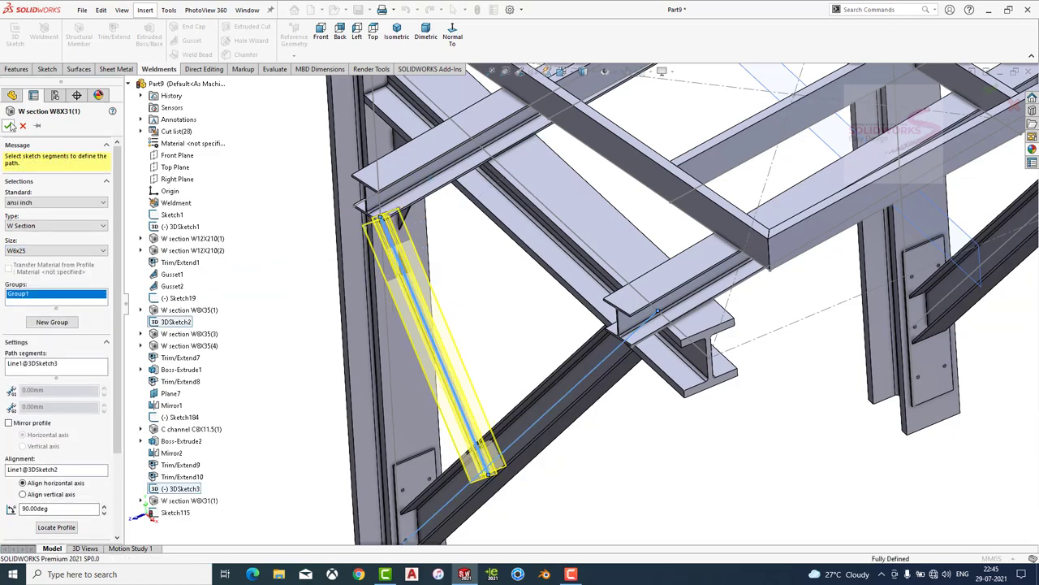
left_click(9, 125)
Select the W6x25 brace and orbit in for a close-up of its end.
mouse_move(459, 297)
middle_mouse_down()
mouse_move(409, 297)
mouse_move(477, 389)
mouse_move(422, 341)
middle_mouse_up()
left_click(54, 516)
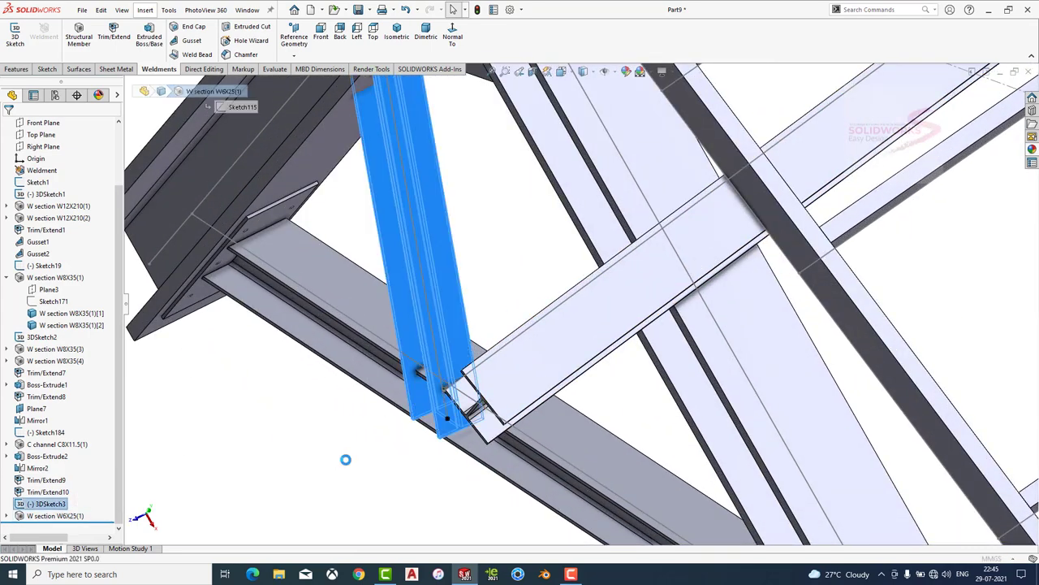
scroll(377, 325, "down", 3)
scroll(381, 329, "down", 3)
scroll(373, 309, "down", 2)
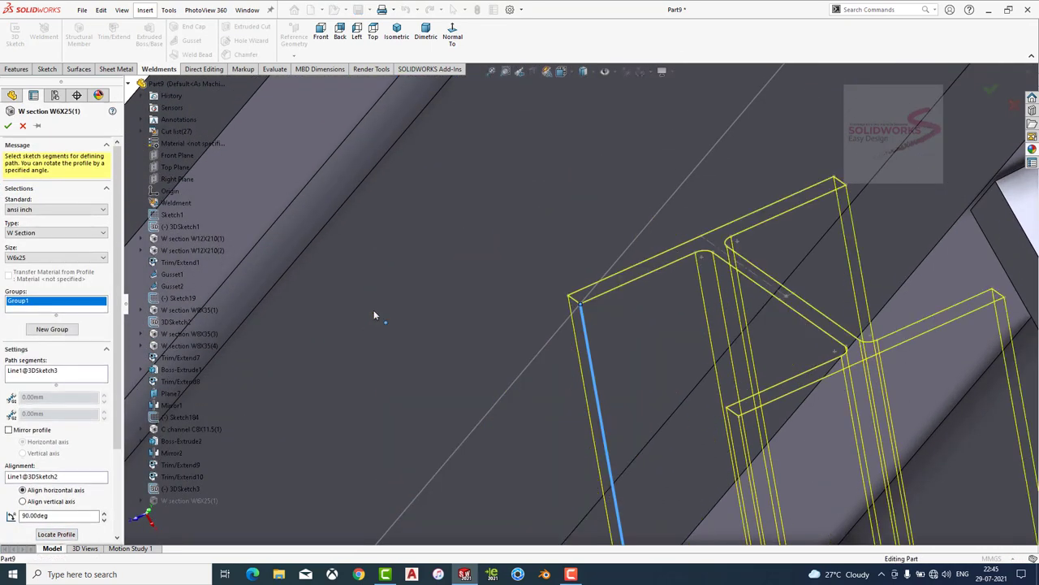
scroll(559, 351, "up", 3)
scroll(559, 351, "up", 3)
mouse_move(559, 351)
middle_mouse_down()
mouse_move(690, 494)
mouse_move(573, 304)
middle_mouse_up()
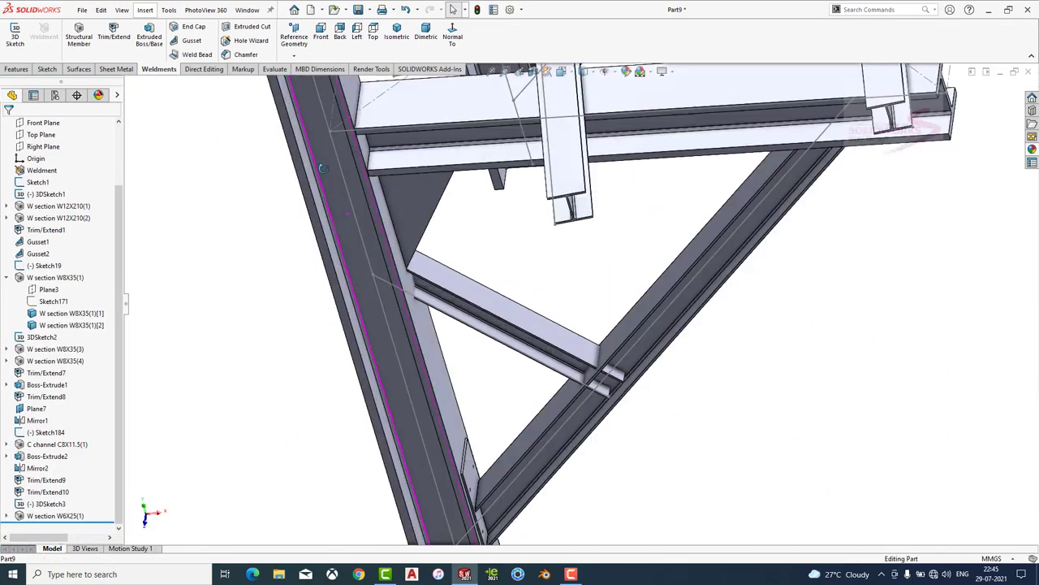
mouse_move(288, 190)
middle_mouse_down()
mouse_move(260, 64)
mouse_move(209, 139)
mouse_move(281, 187)
middle_mouse_up()
Trim the W6X25(1) brace with bodies as boundaries: the vertical column and diagonal brace.
left_click(113, 36)
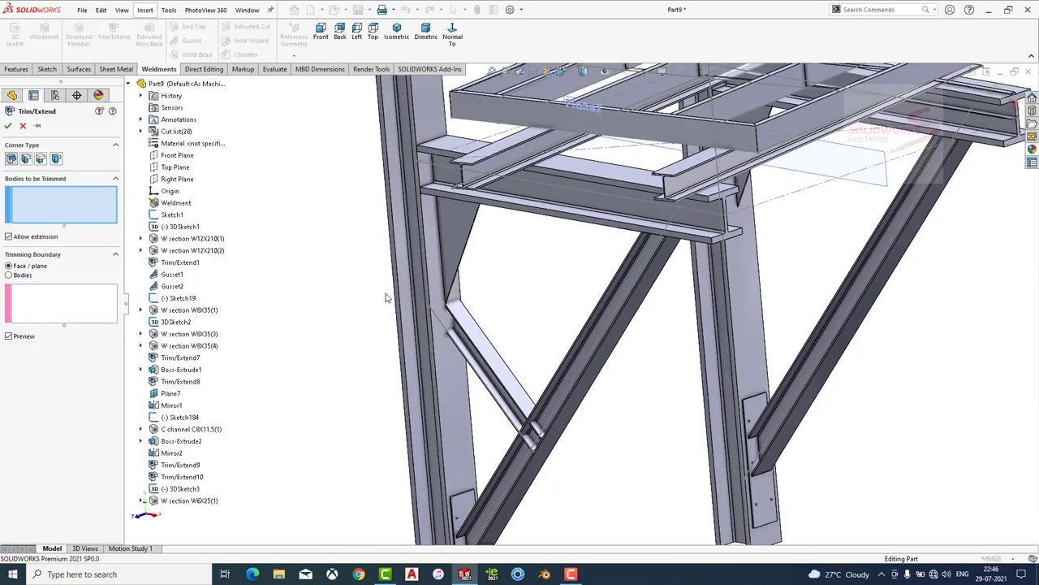
left_click(25, 275)
left_click(496, 363)
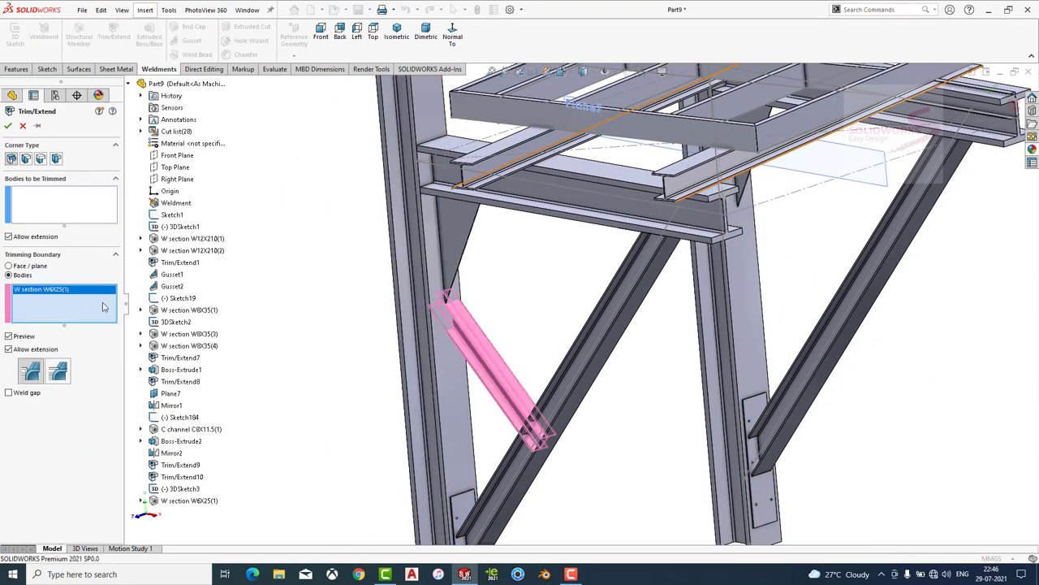
key("Delete")
left_click(63, 203)
left_click(445, 307)
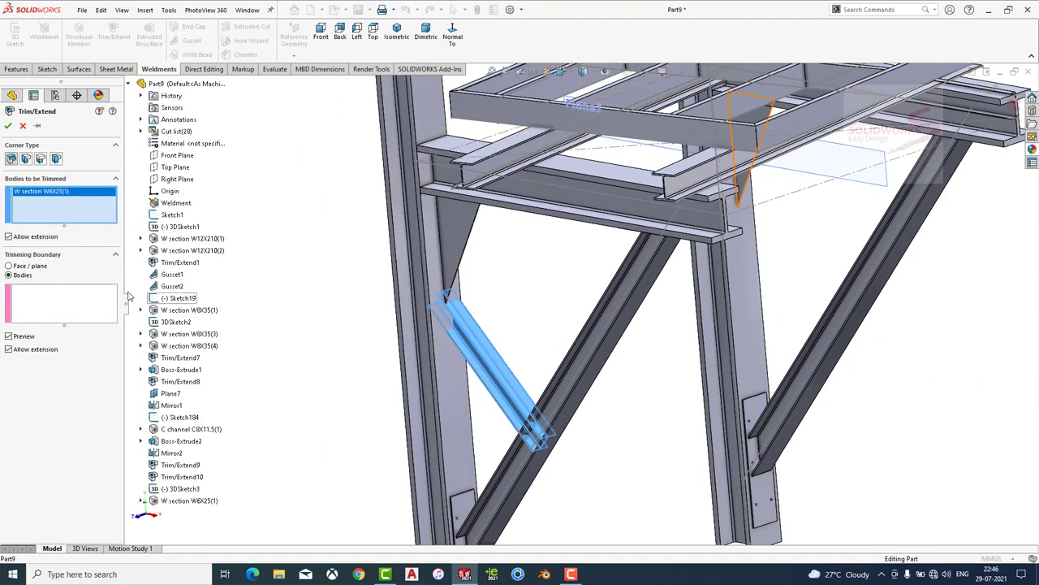
left_click(421, 280)
left_click(617, 321)
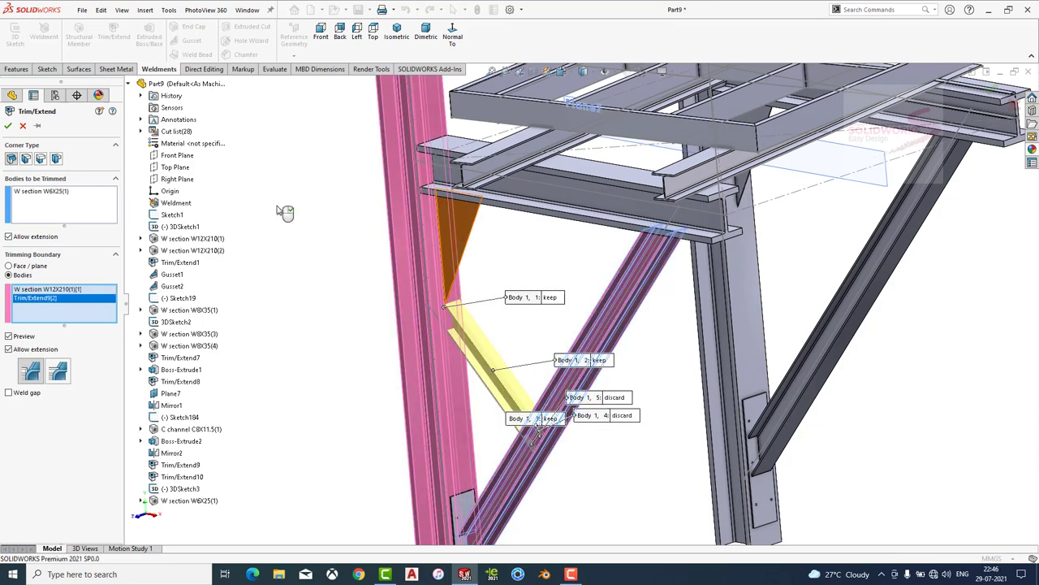
left_click(8, 126)
middle_click_drag(241, 233, 347, 338)
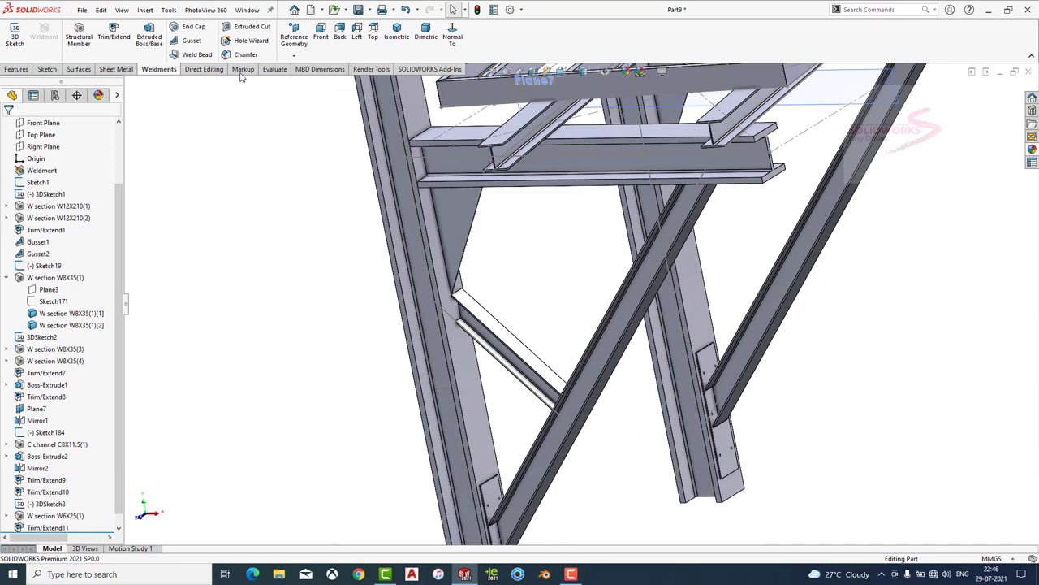
Mirror the trimmed brace Trim/Extend11[2] across Plane7 as Mirror3.
left_click(16, 69)
left_click(392, 54)
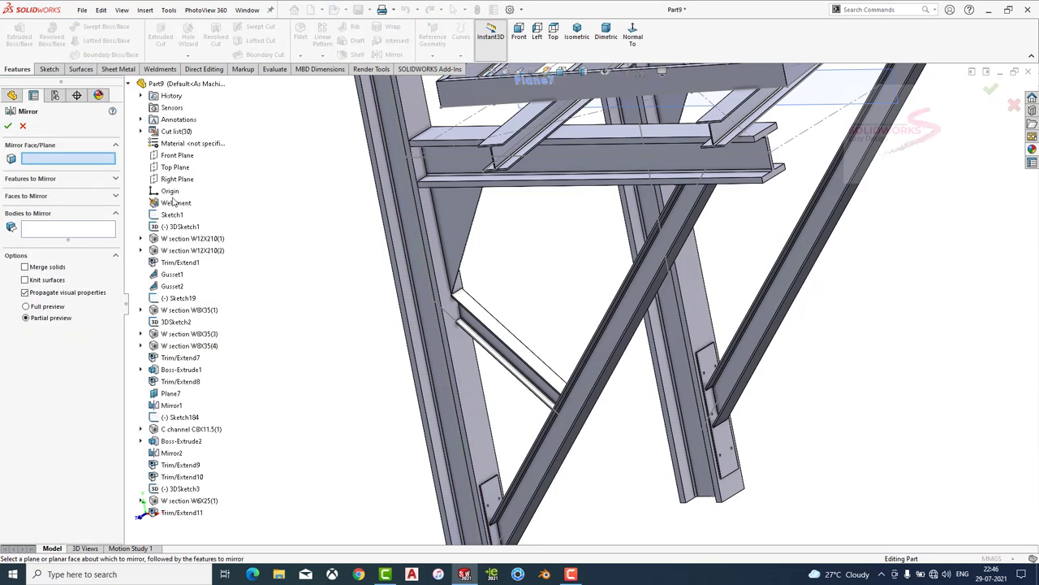
left_click(168, 394)
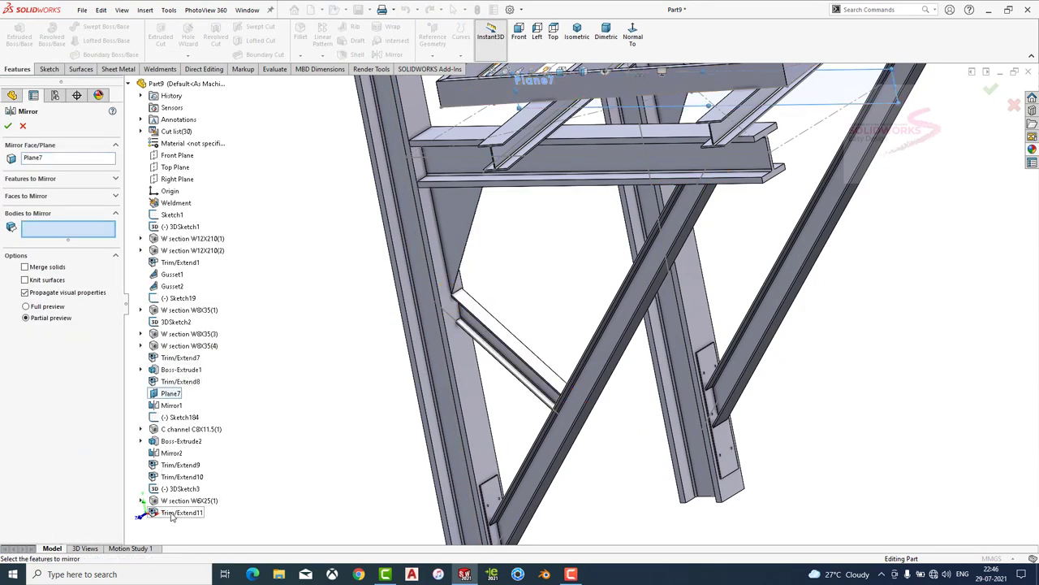
left_click(490, 357)
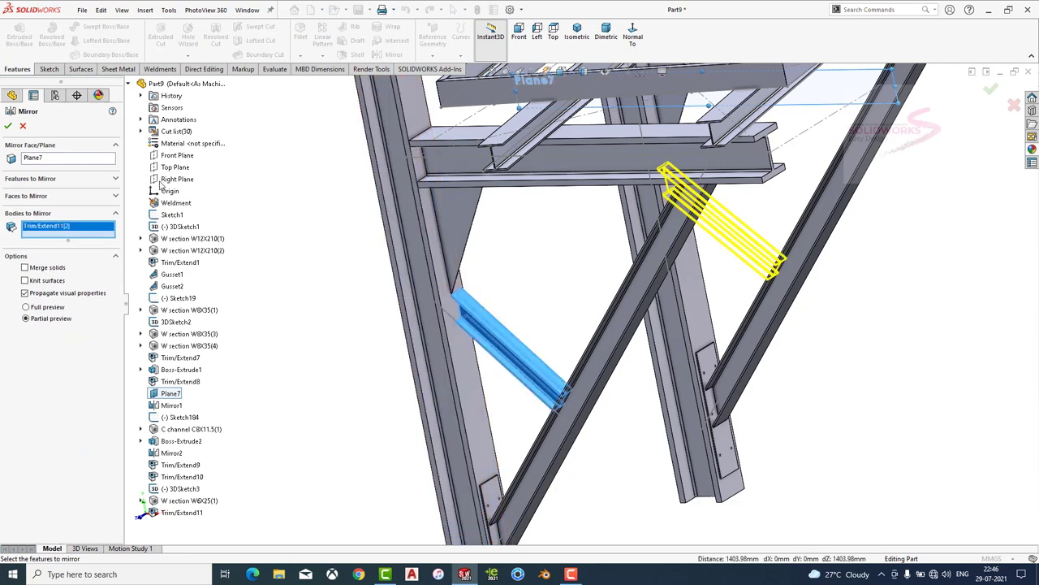
left_click(8, 128)
middle_click_drag(325, 295, 678, 232)
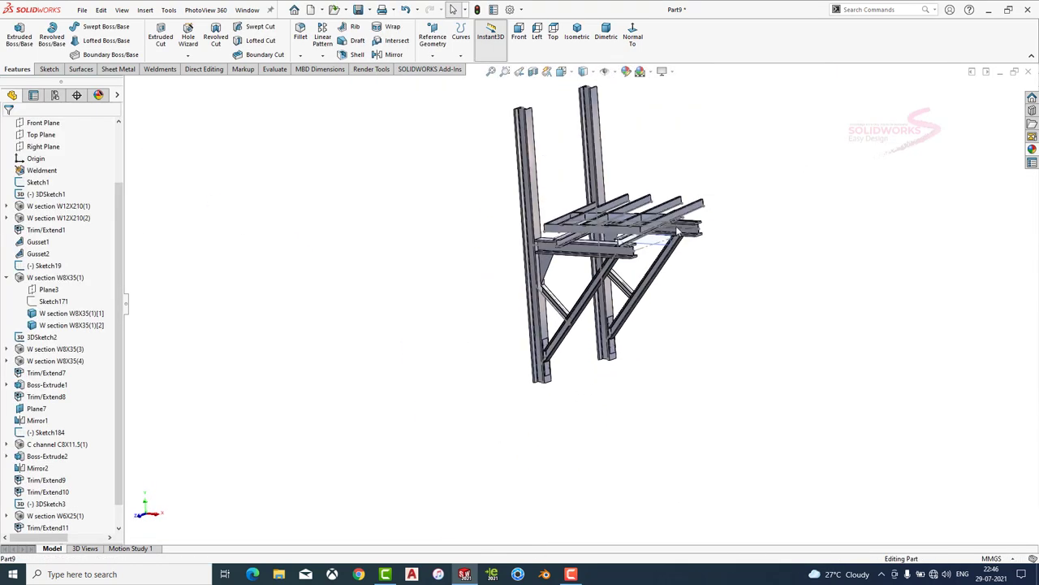
Hide the leftover 3DSketch1 line under the deck.
scroll(678, 232, "down", 3)
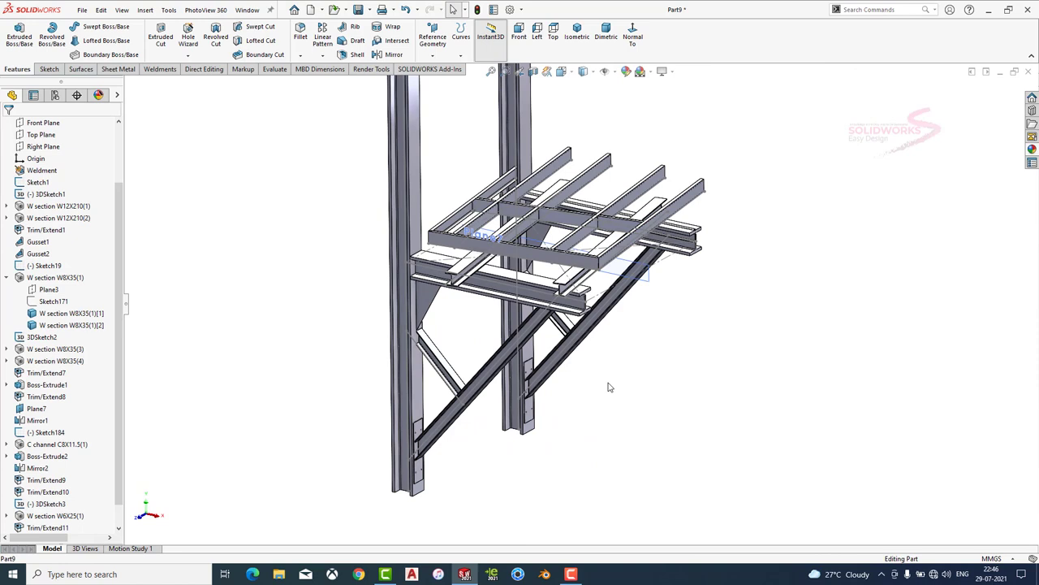
scroll(576, 304, "down", 3)
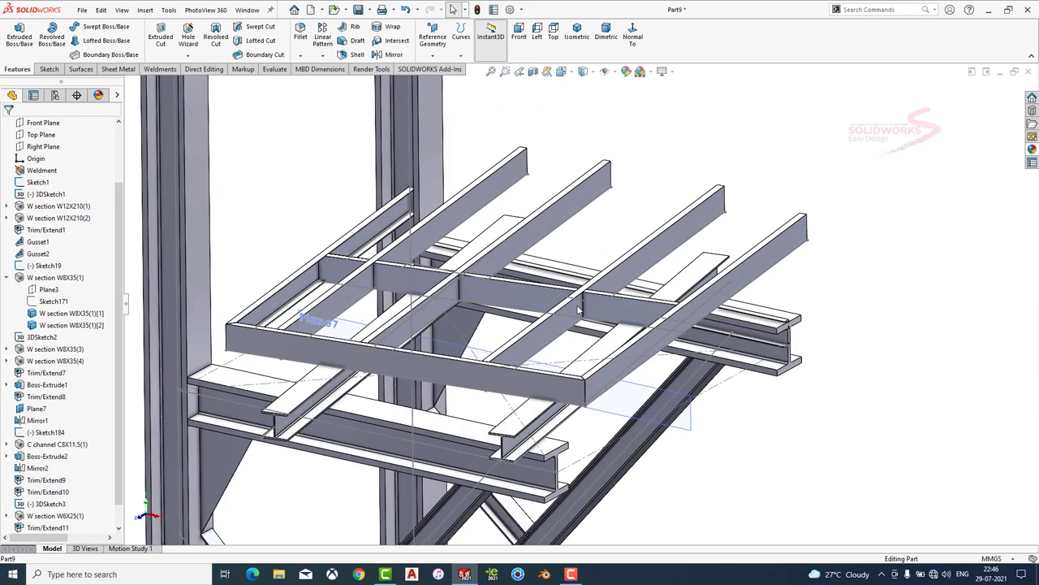
middle_click_drag(576, 305, 494, 302)
left_click(545, 276)
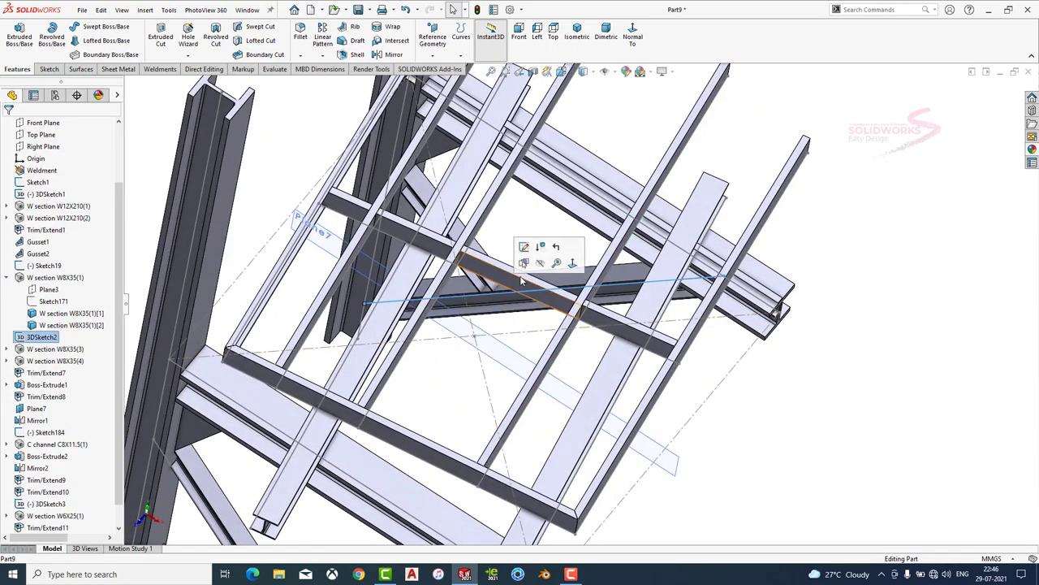
left_click(495, 319)
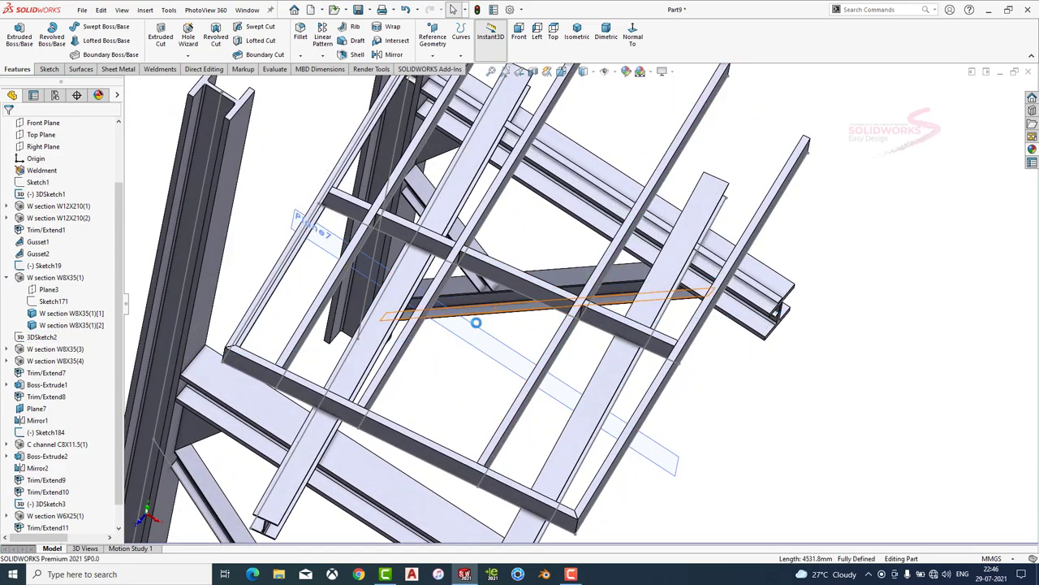
left_click(420, 236)
left_click(423, 221)
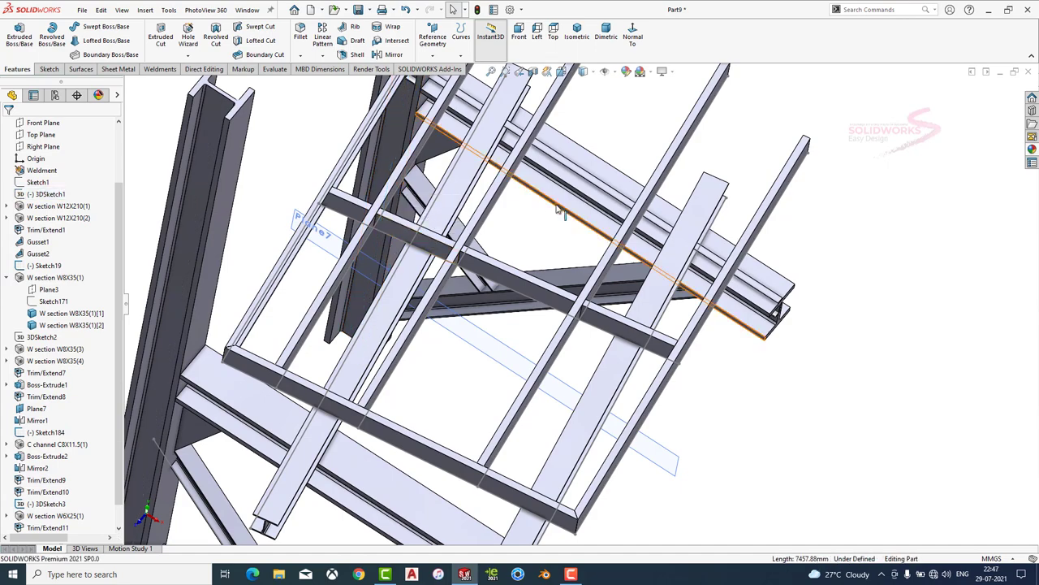
left_click(344, 333)
left_click(345, 325)
middle_click_drag(365, 428, 569, 335)
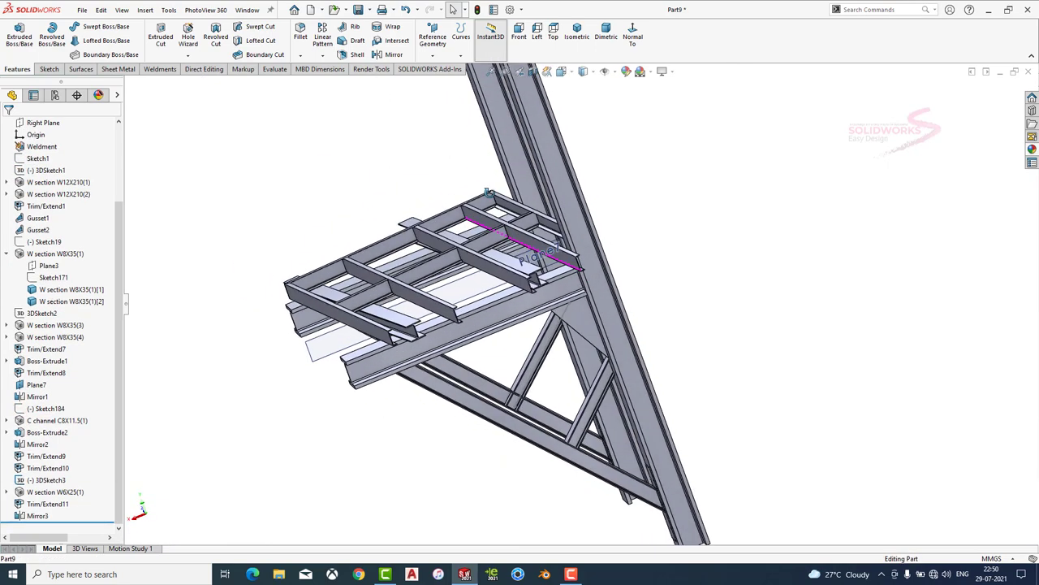
scroll(569, 336, "down", 2)
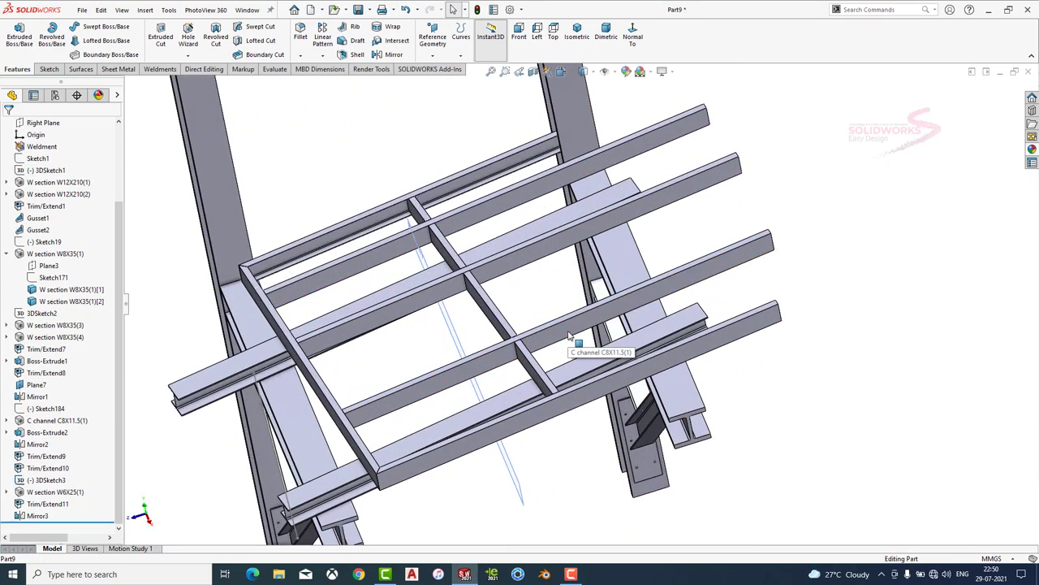
scroll(564, 308, "down", 2)
scroll(522, 343, "down", 2)
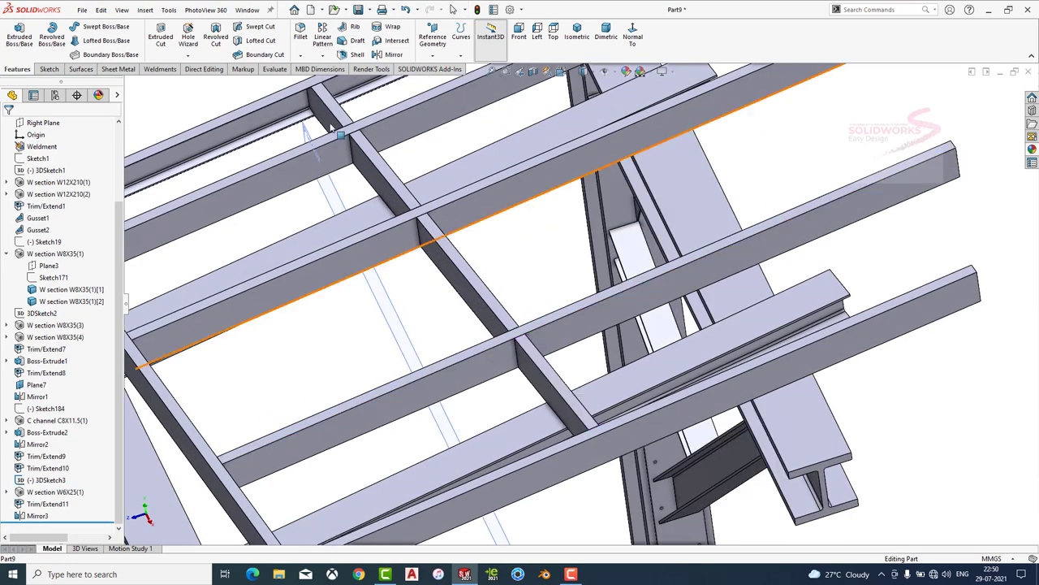
Create Plane11 offset 10 mm from a deck beam face.
left_click(430, 39)
left_click(528, 70)
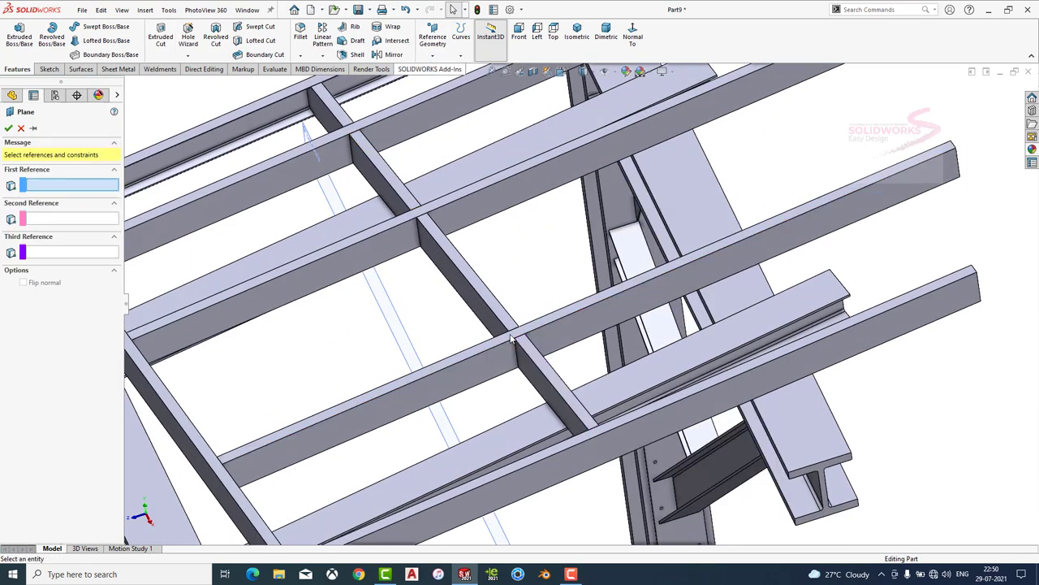
left_click(585, 300)
mouse_move(584, 301)
middle_mouse_down()
mouse_move(474, 149)
mouse_move(487, 162)
middle_mouse_up()
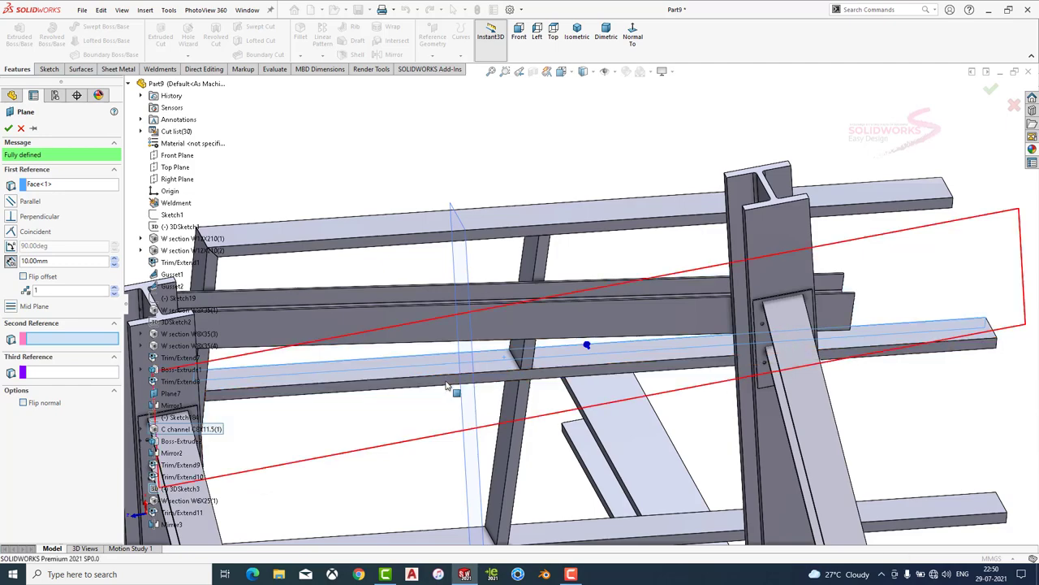
left_click(455, 358)
right_click(417, 218)
left_click(576, 37)
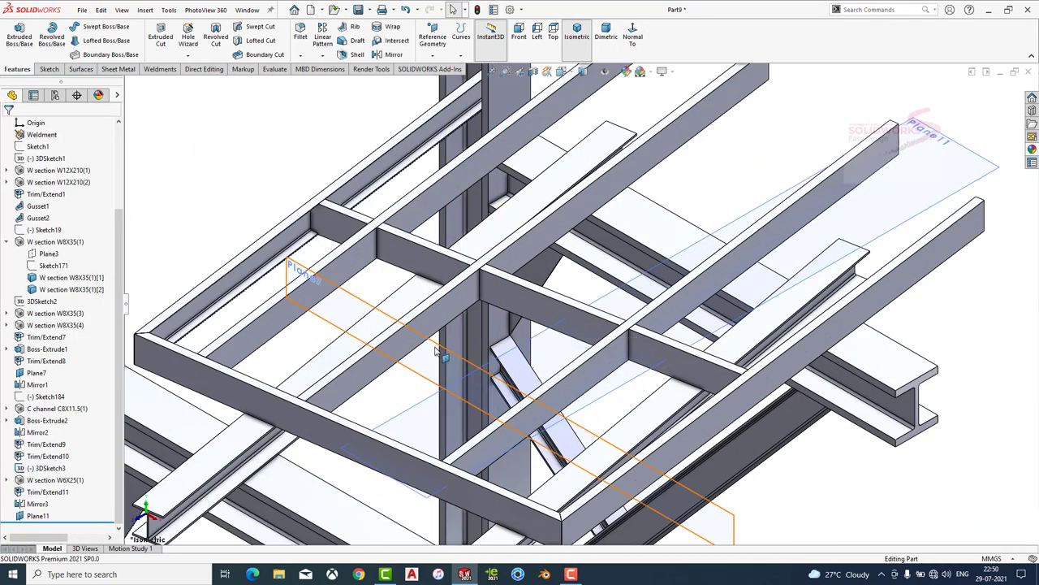
Hide Plane7 and view Plane11 face-on with Normal To.
left_click(488, 345)
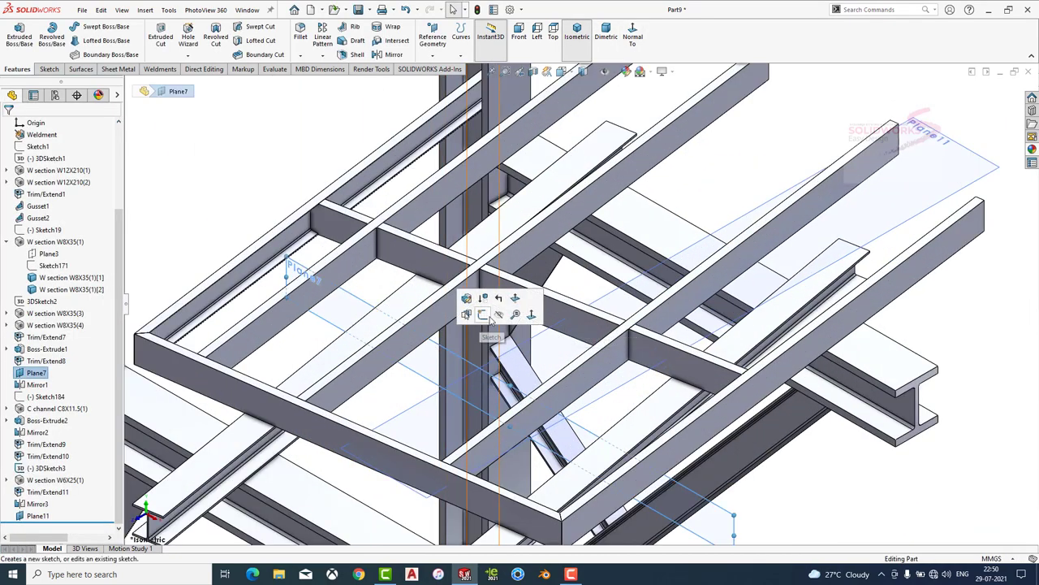
left_click(500, 315)
left_click(556, 346)
key("ctrl+8")
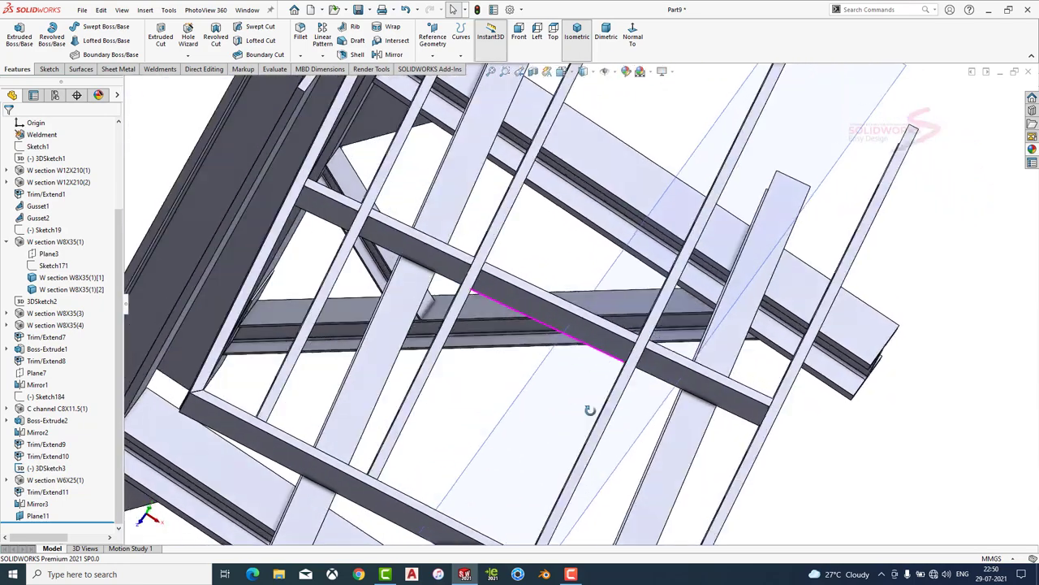
Start a new sketch on Plane11.
left_click(146, 345)
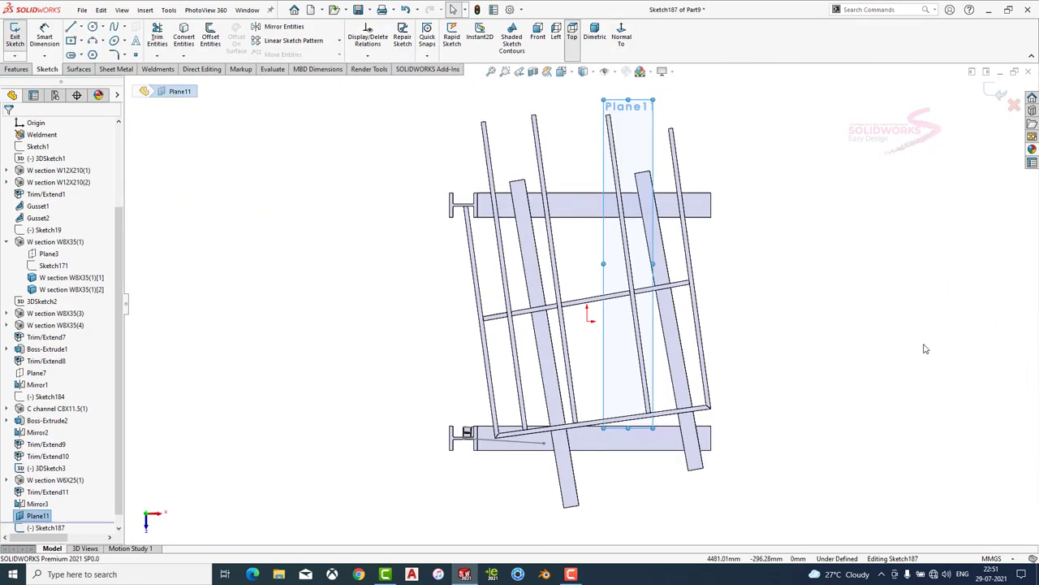
Draw three centre rectangles on Plane11 centred on the deck beam crossings.
left_click(924, 348)
scroll(684, 307, "up", 5)
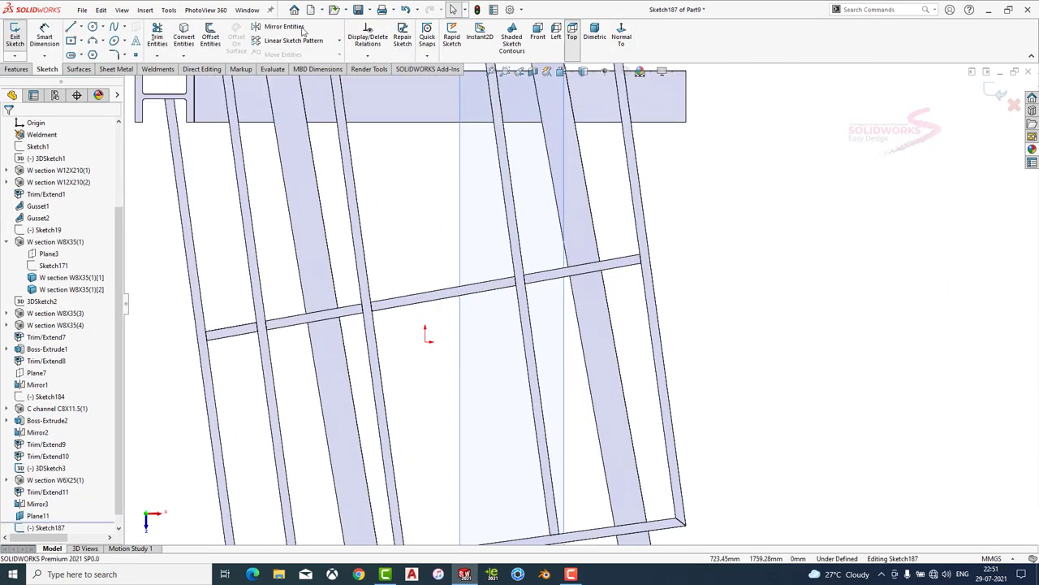
left_click(93, 27)
left_click(71, 40)
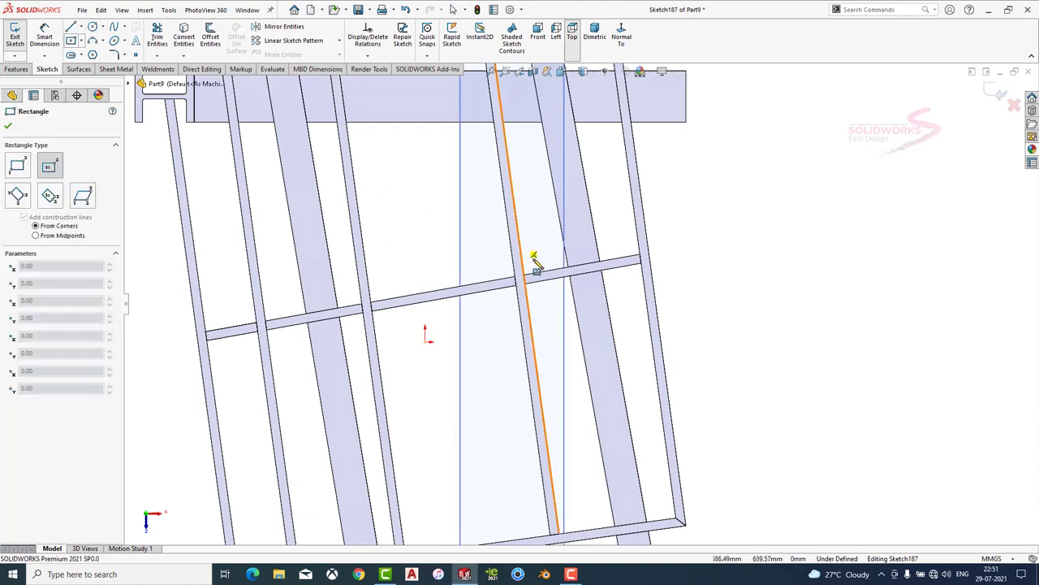
left_click(515, 280)
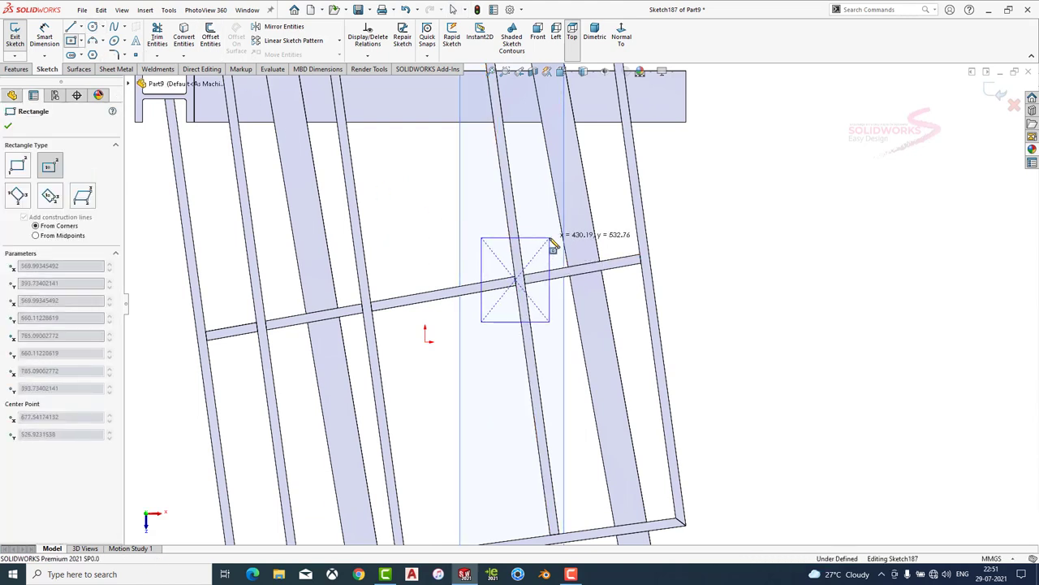
left_click(550, 238)
left_click(368, 310)
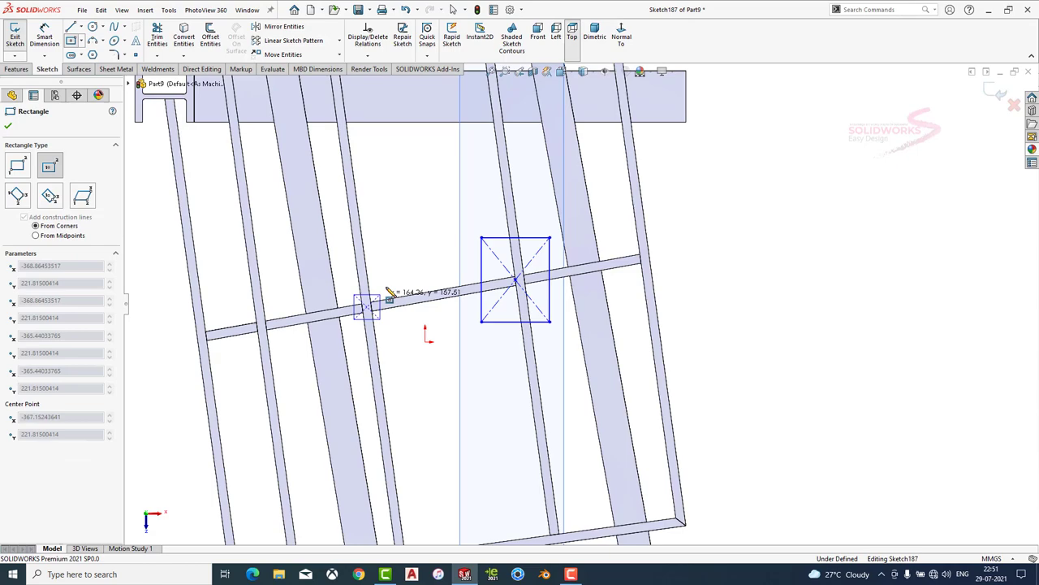
left_click(414, 261)
middle_click_drag(414, 261, 406, 260)
middle_click_drag(518, 318, 524, 349)
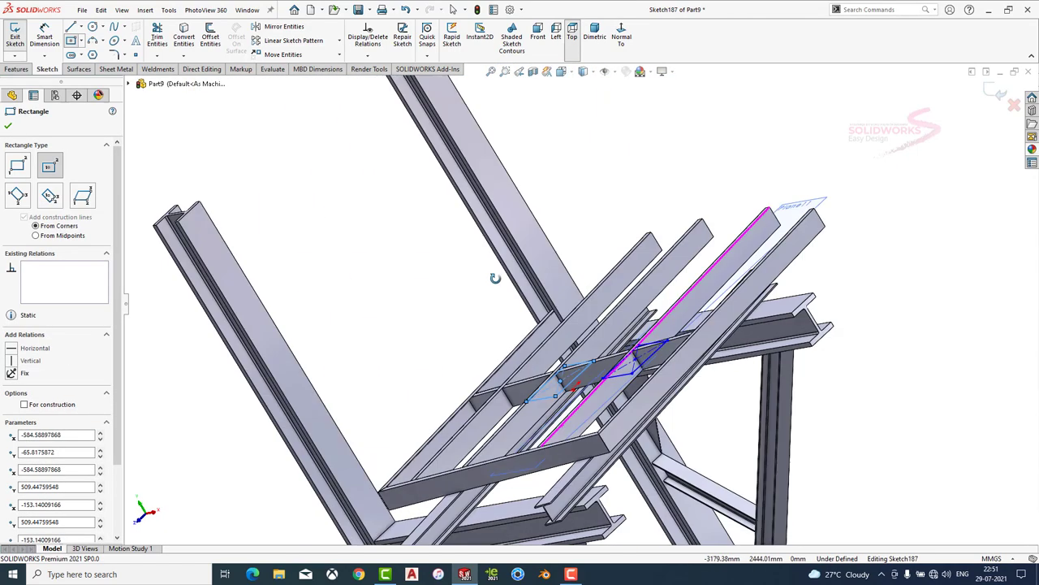
left_click(455, 288)
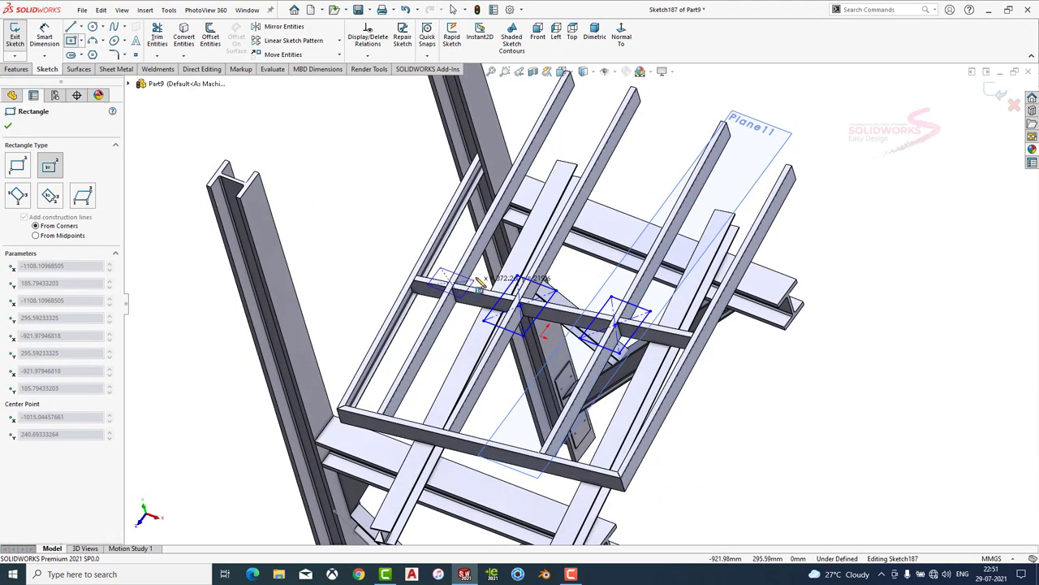
left_click(469, 331)
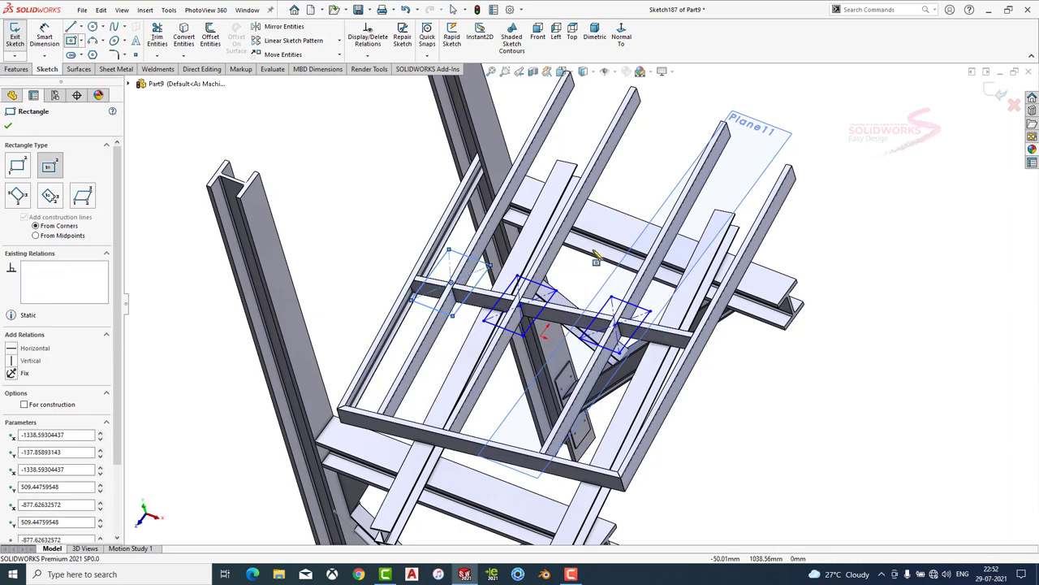
Start a sheet-metal Base Flange from the squares sketch.
middle_click_drag(596, 259, 728, 230)
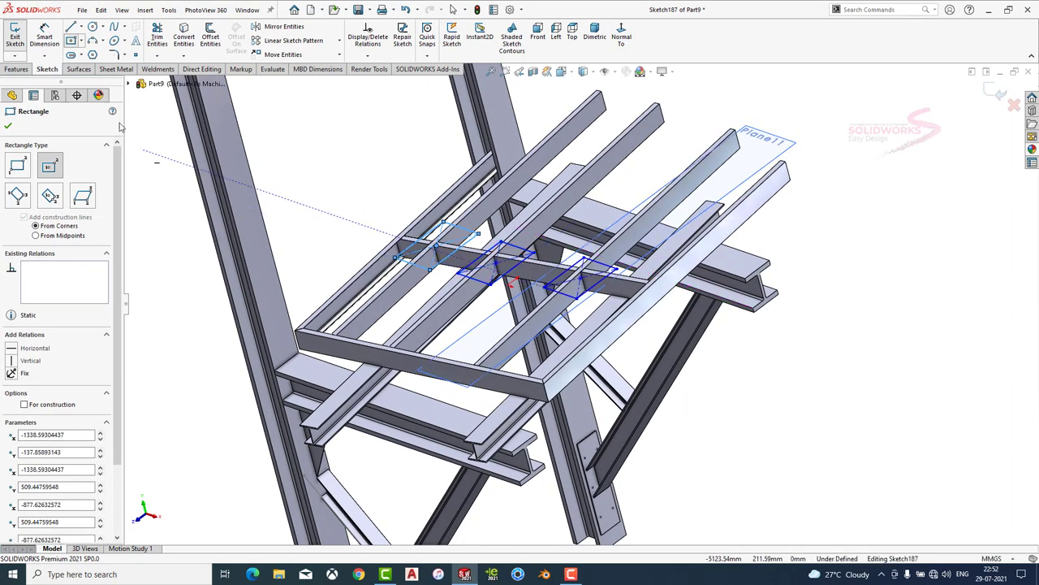
left_click(103, 72)
left_click(10, 44)
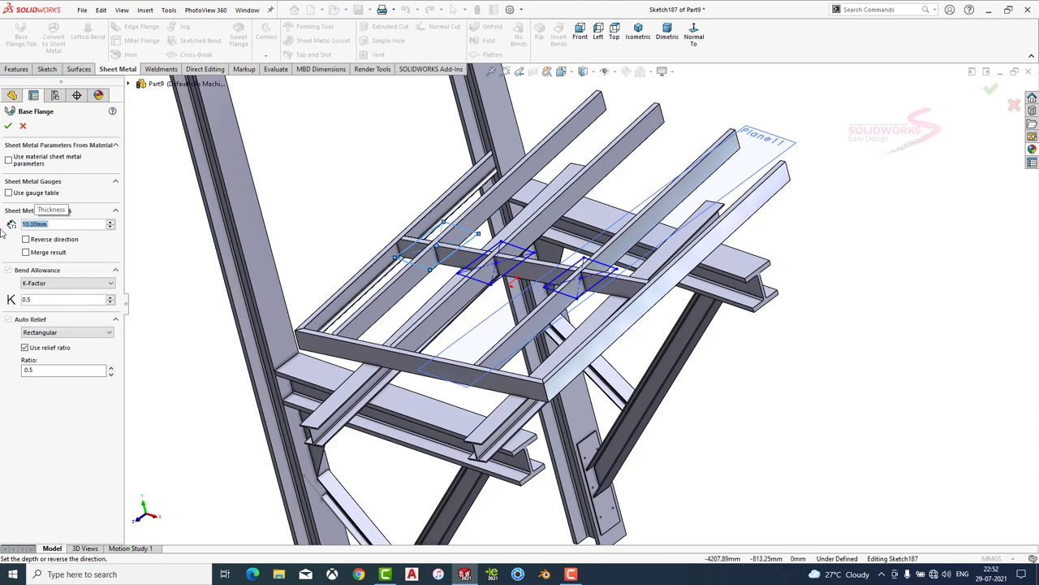
Replace the base flange with a 10 mm blind extrusion of the squares (Boss-Extrude3).
left_click(23, 125)
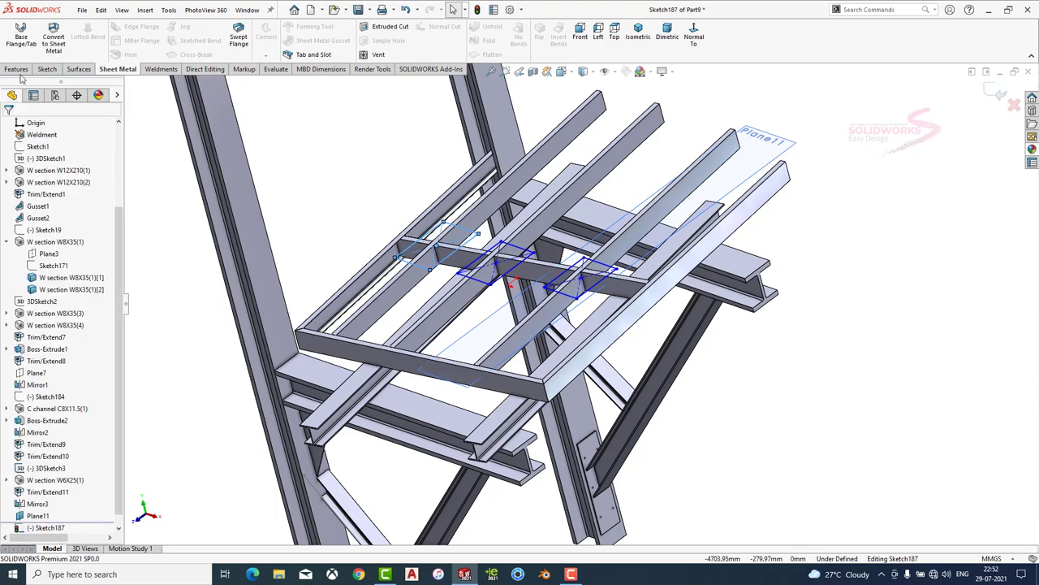
left_click(16, 69)
left_click(19, 34)
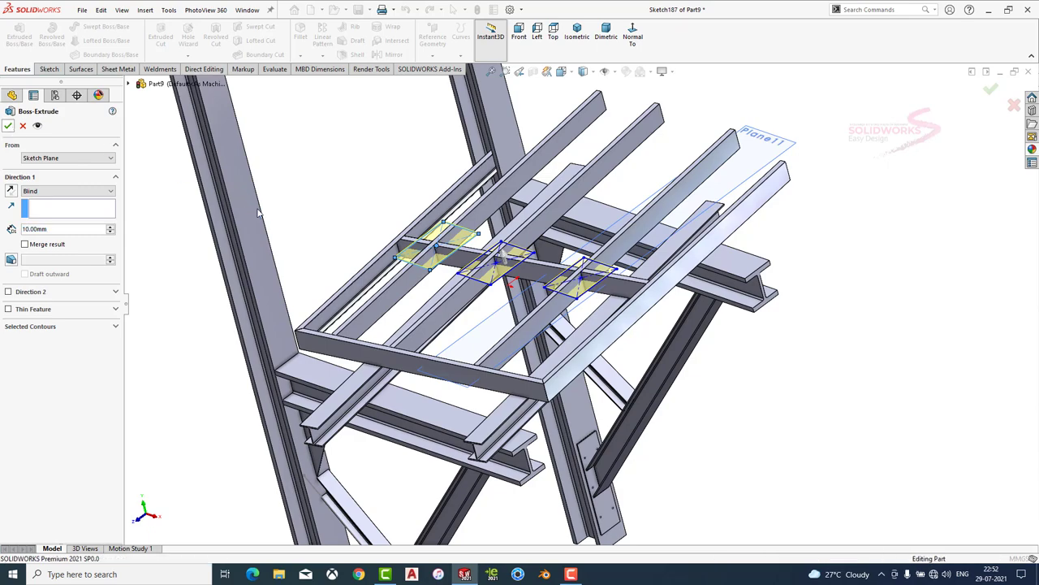
left_click(9, 125)
middle_click_drag(487, 324, 532, 341)
scroll(532, 341, "down", 3)
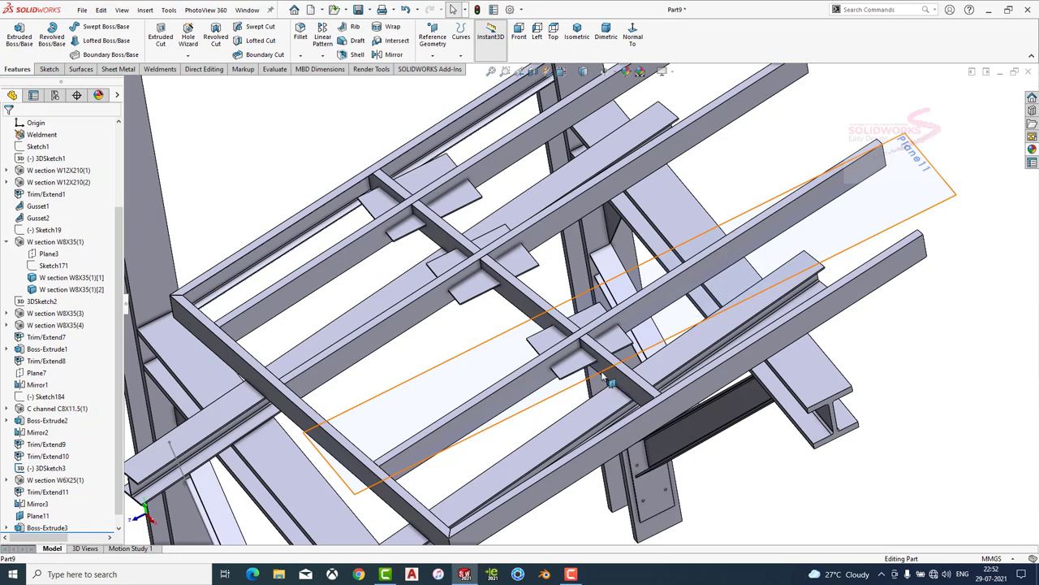
Inspect the new plates from dimetric and isometric views.
middle_click_drag(603, 379, 406, 384)
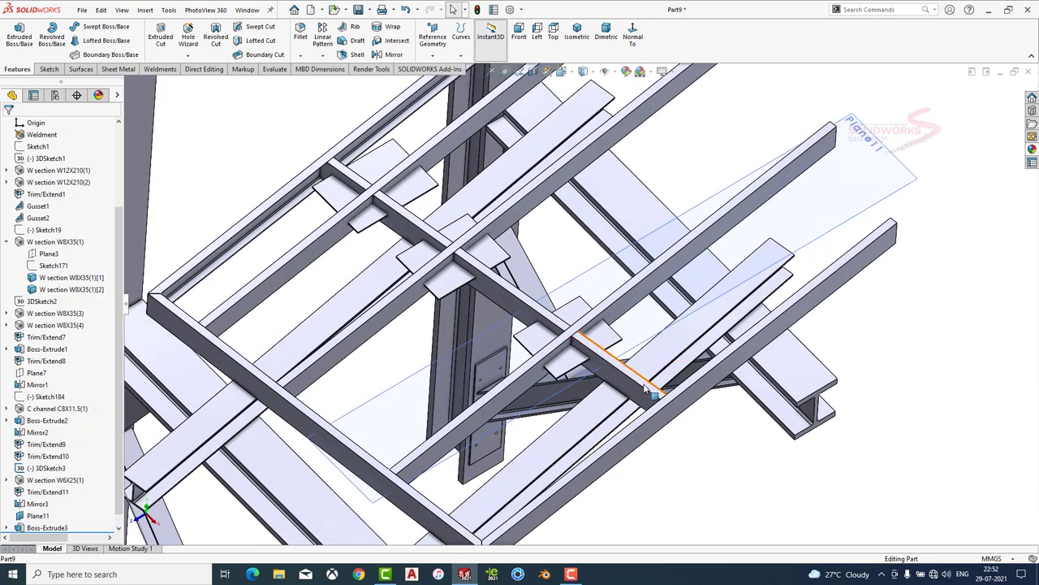
left_click(605, 33)
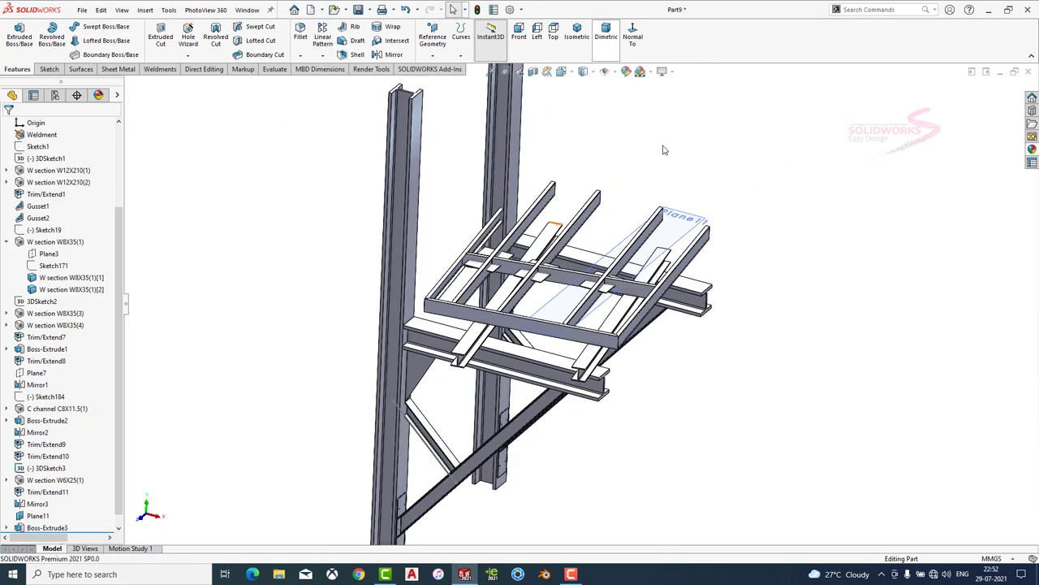
mouse_move(635, 311)
middle_mouse_down()
mouse_move(547, 371)
mouse_move(579, 443)
mouse_move(608, 258)
mouse_move(457, 10)
middle_mouse_up()
left_click(584, 35)
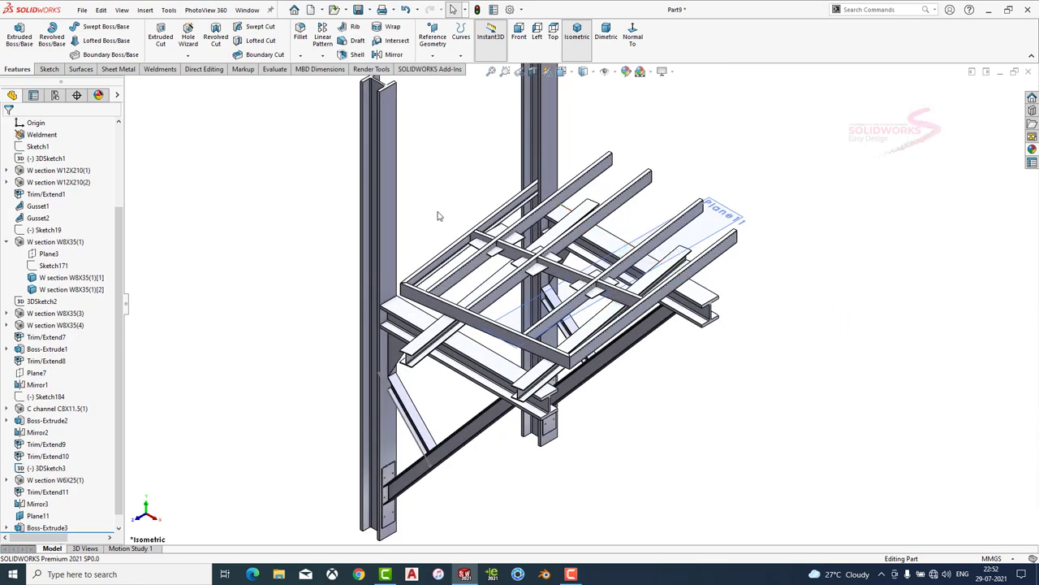
Draw a 3D sketch line spanning the deck frame between two beams.
left_click(159, 69)
left_click(14, 37)
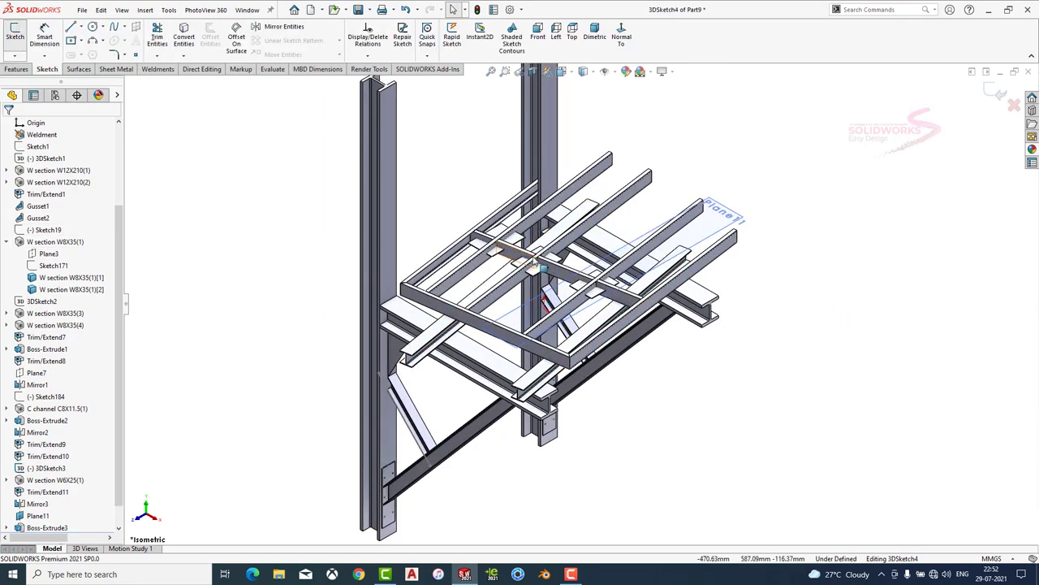
middle_click_drag(667, 147, 494, 206)
scroll(494, 206, "down", 5)
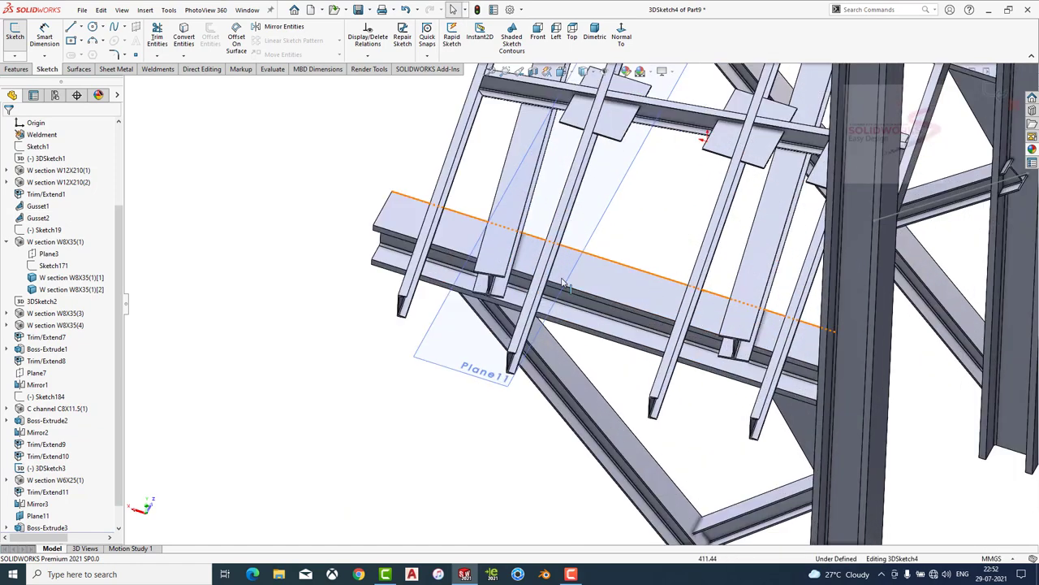
left_click(446, 233)
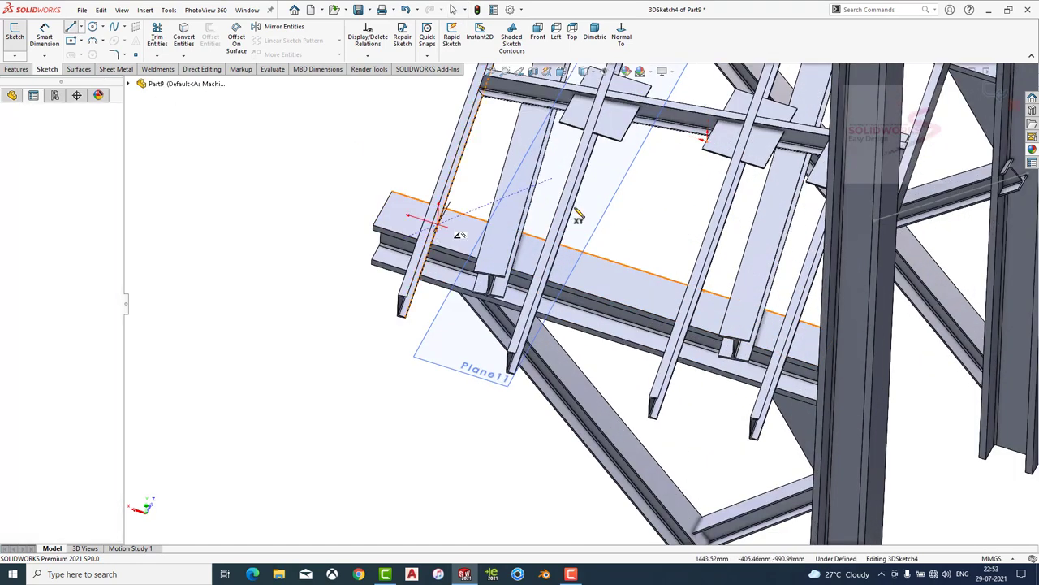
mouse_move(580, 216)
middle_mouse_down()
mouse_move(816, 325)
mouse_move(822, 357)
mouse_move(487, 243)
middle_mouse_up()
left_click(815, 357)
key("Escape")
Add a W6x25 member along the new line, profile corner located on its end.
left_click(159, 69)
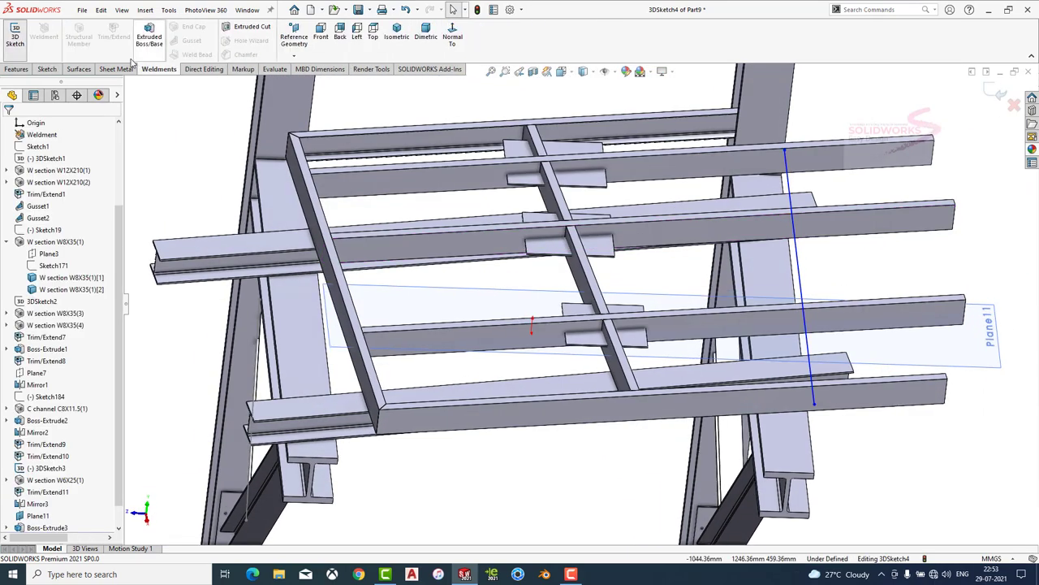
left_click(78, 36)
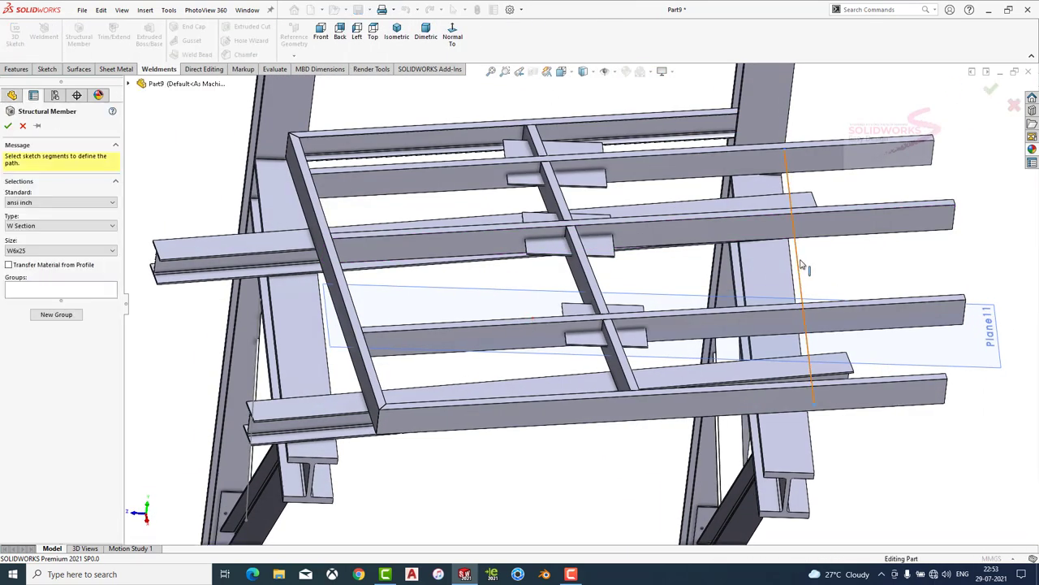
left_click(802, 268)
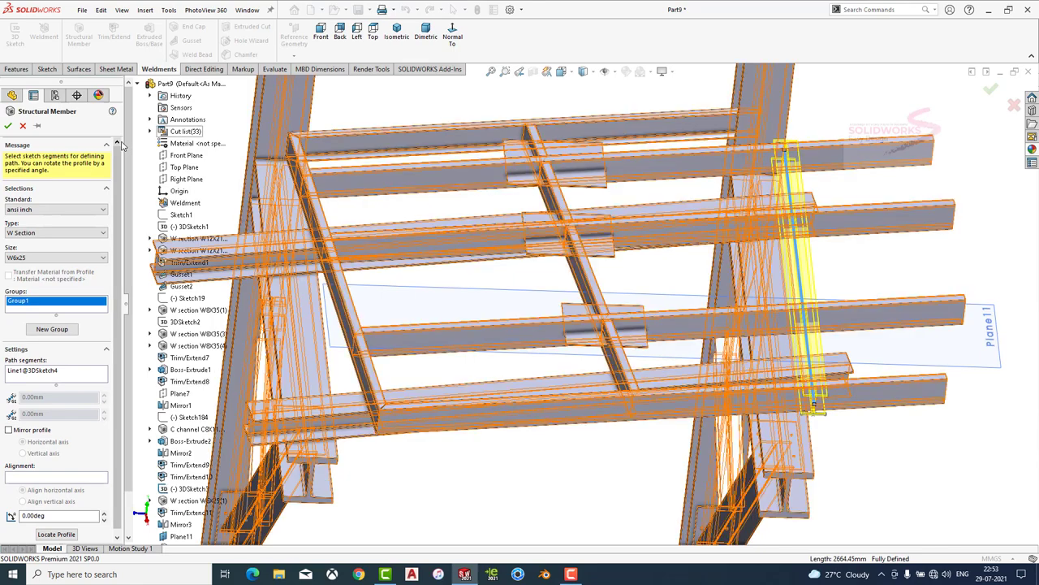
mouse_move(803, 268)
middle_mouse_down()
mouse_move(702, 310)
mouse_move(673, 369)
middle_mouse_up()
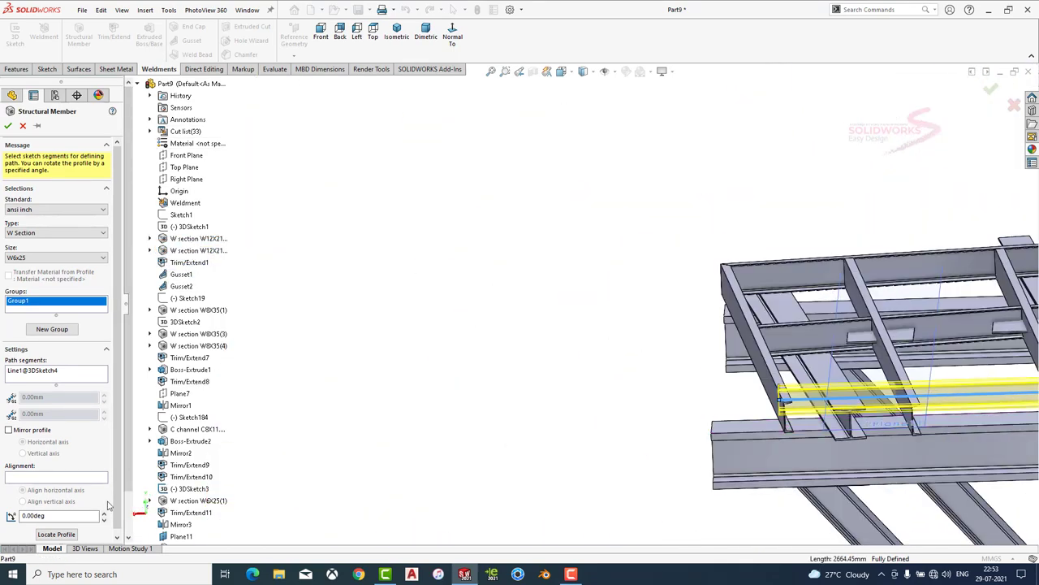
left_click(72, 534)
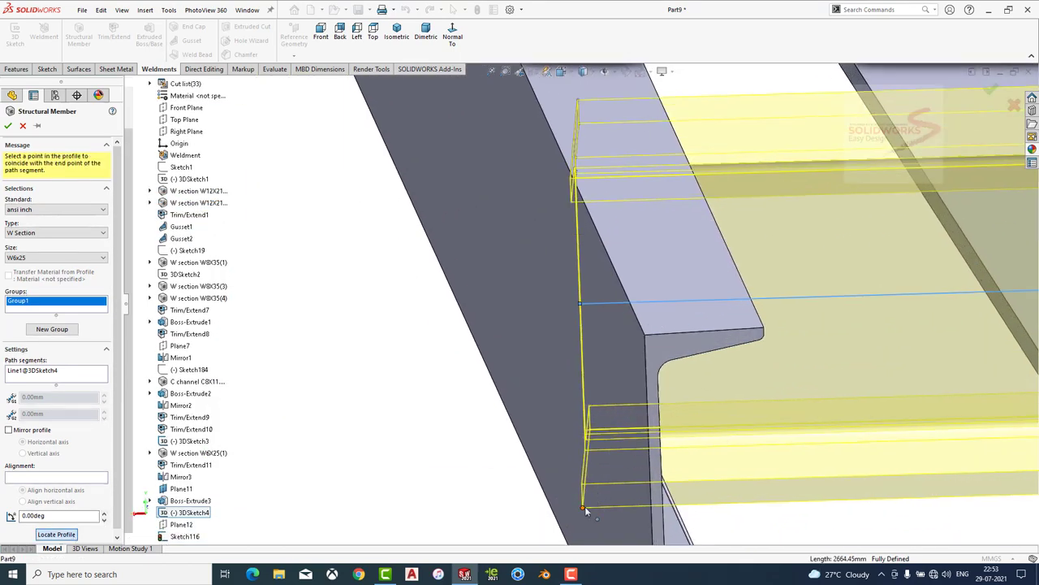
left_click(583, 508)
left_click(7, 125)
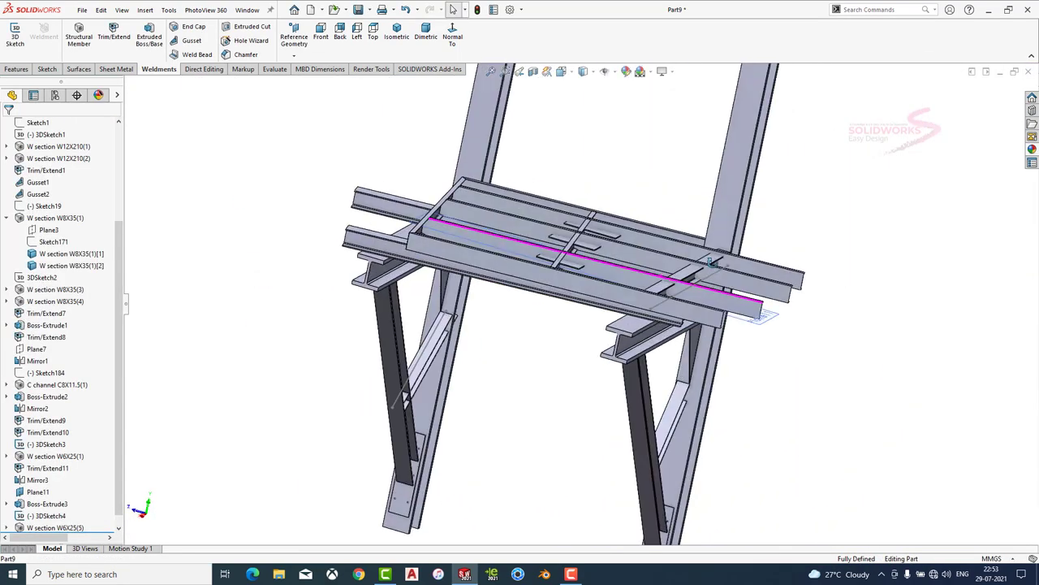
Edit Sketch184, dragging one corner point left to reshape the C channel members.
middle_click_drag(686, 323, 528, 272)
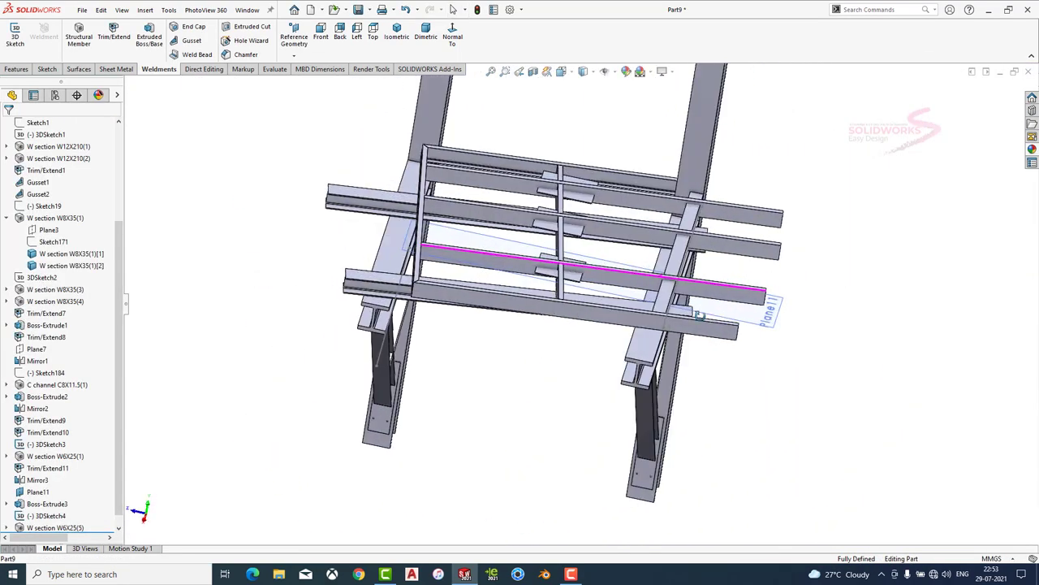
scroll(528, 272, "down", 3)
scroll(528, 272, "up", 3)
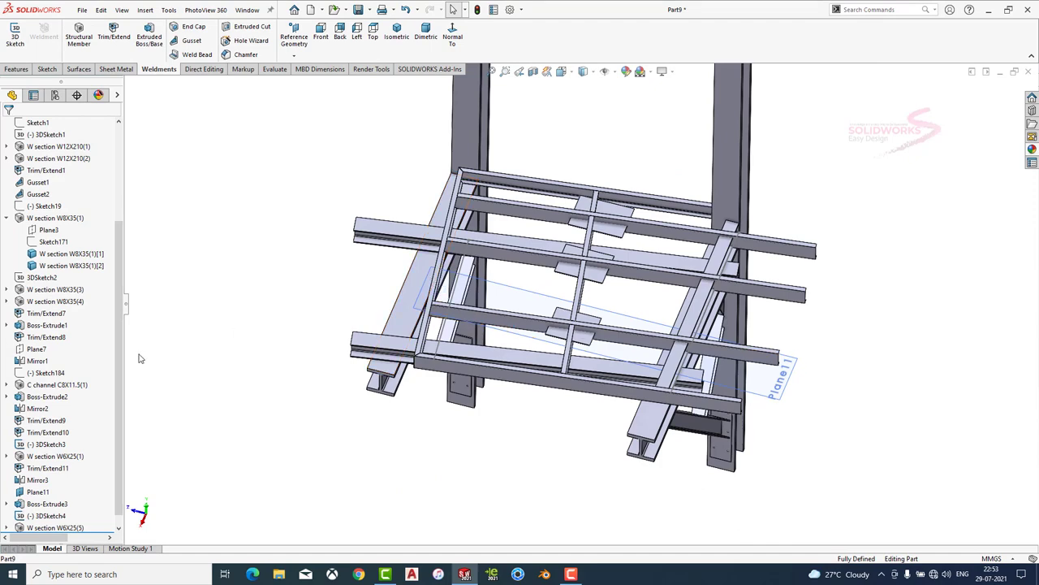
left_click(422, 328)
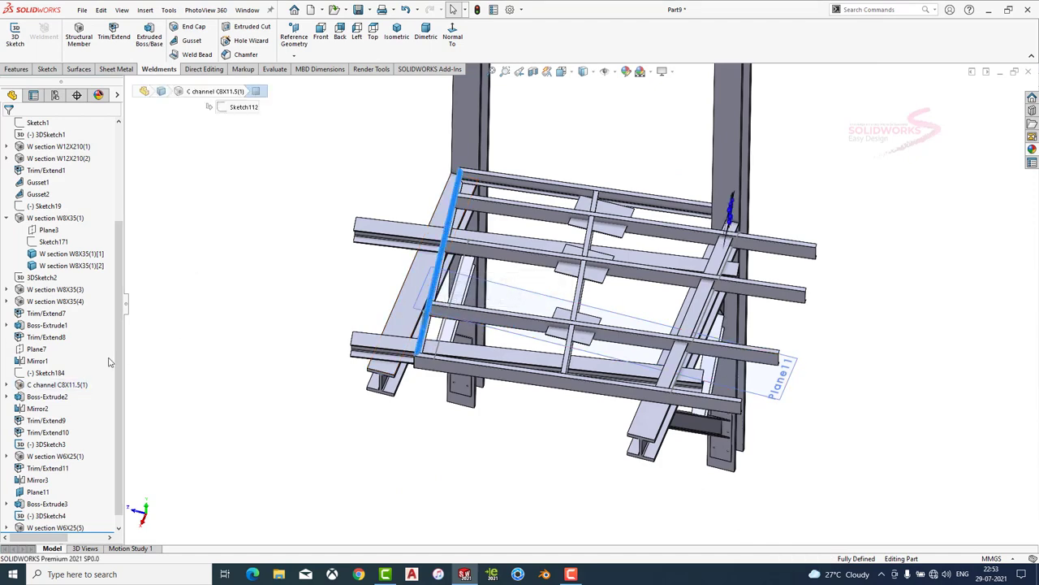
left_click(50, 373)
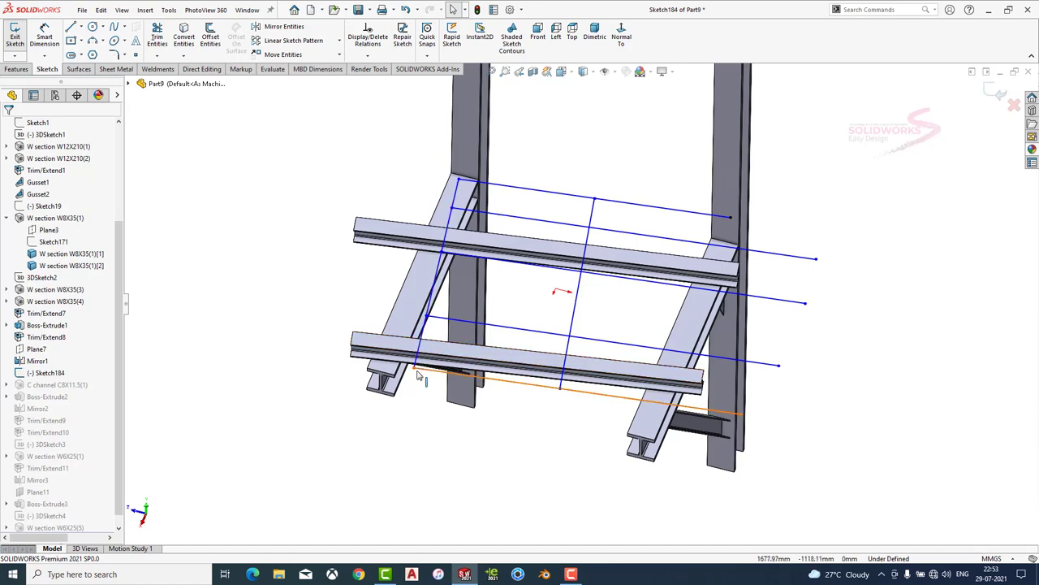
left_click_drag(417, 373, 392, 369)
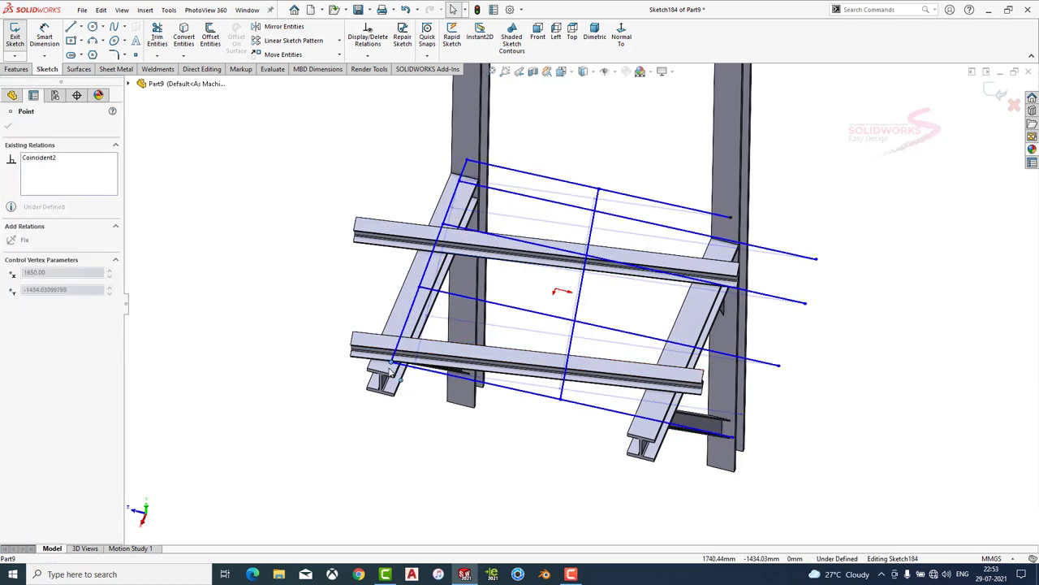
middle_click_drag(392, 370, 696, 280)
left_click(696, 279)
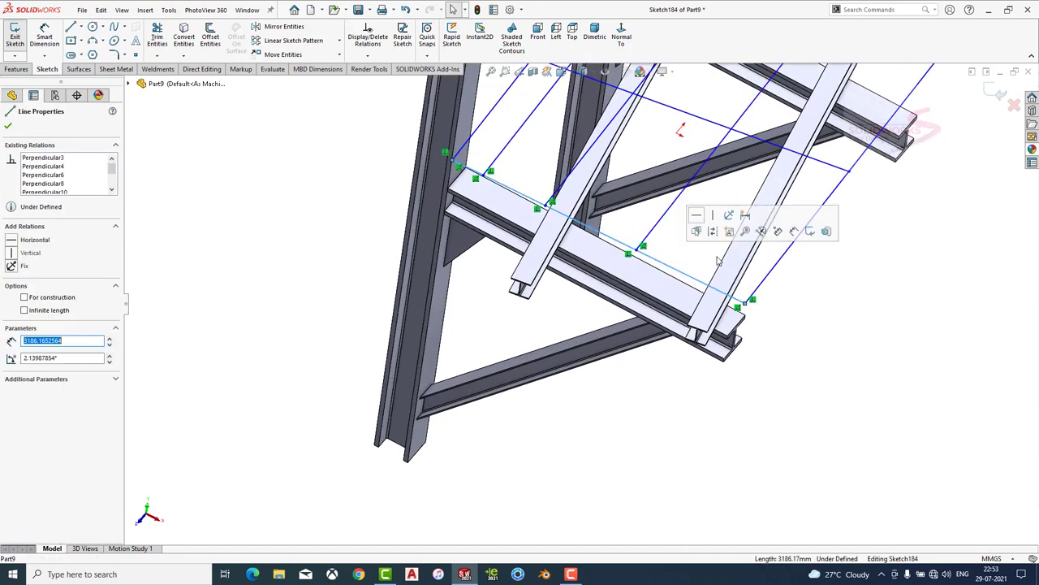
scroll(718, 259, "up", 3)
middle_click_drag(718, 260, 576, 337)
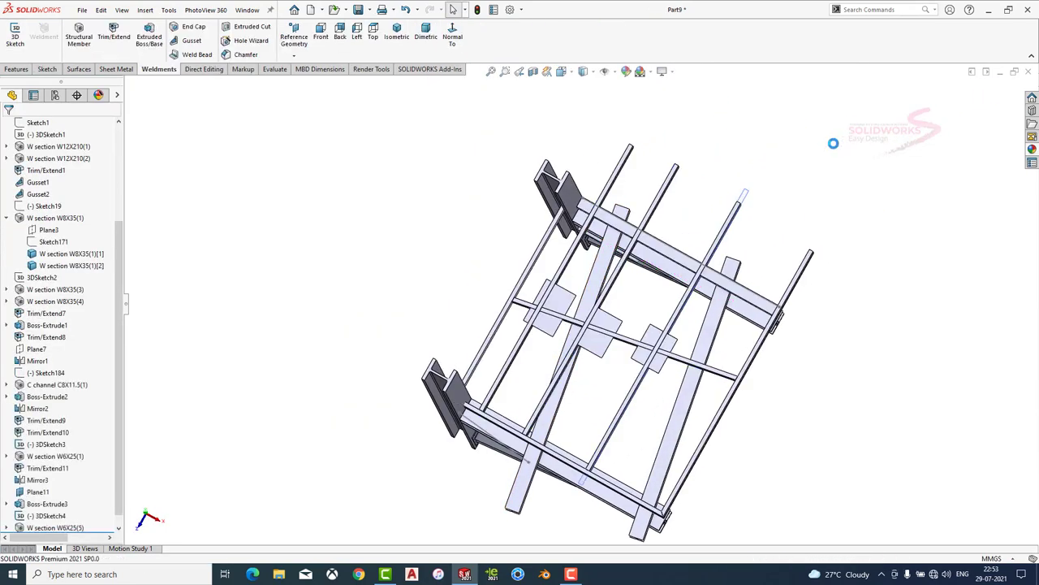
Reorient to the beam frame and begin a new sketch on Plane11.
left_click(453, 44)
scroll(453, 293, "down", 5)
scroll(453, 294, "down", 3)
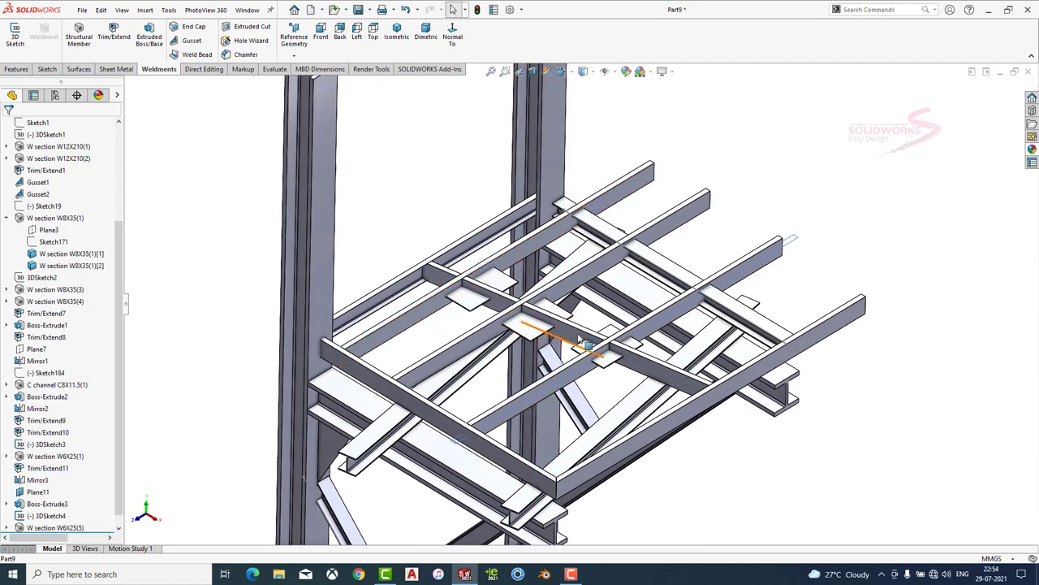
scroll(629, 341, "up", 1)
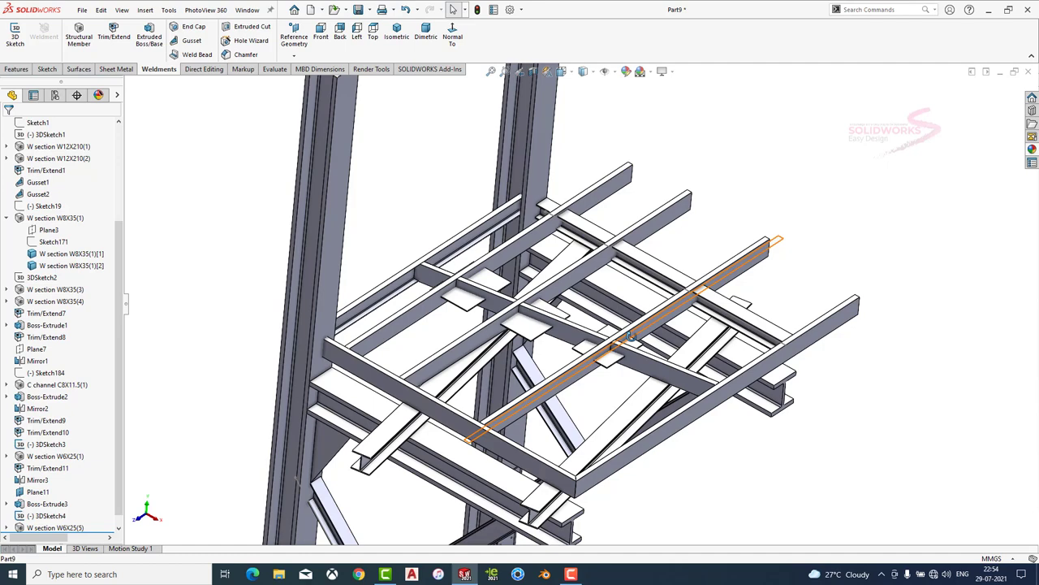
scroll(453, 209, "up", 2)
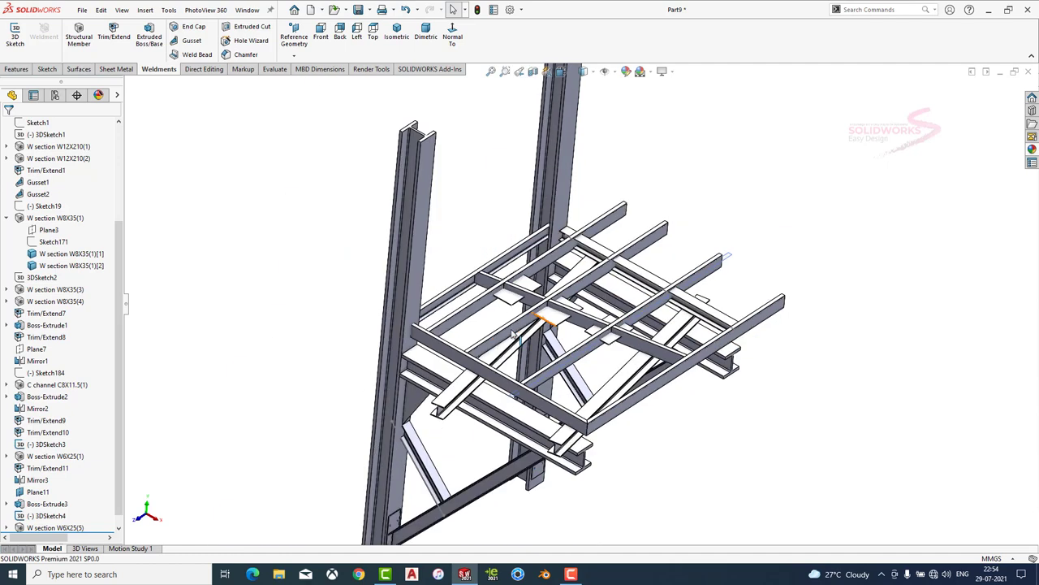
scroll(453, 209, "up", 2)
scroll(487, 276, "down", 3)
scroll(504, 305, "down", 2)
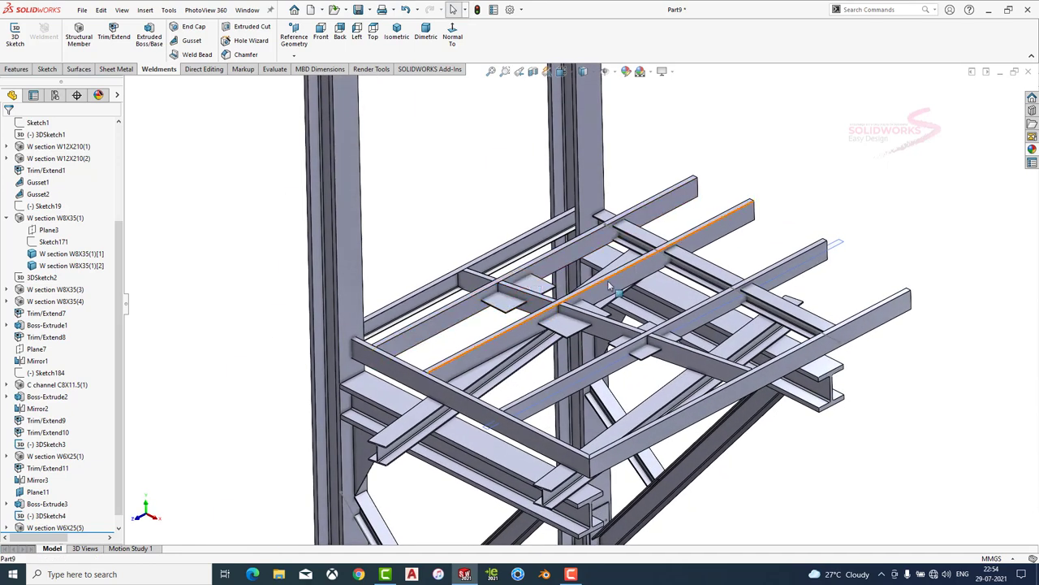
left_click(828, 245)
left_click(894, 214)
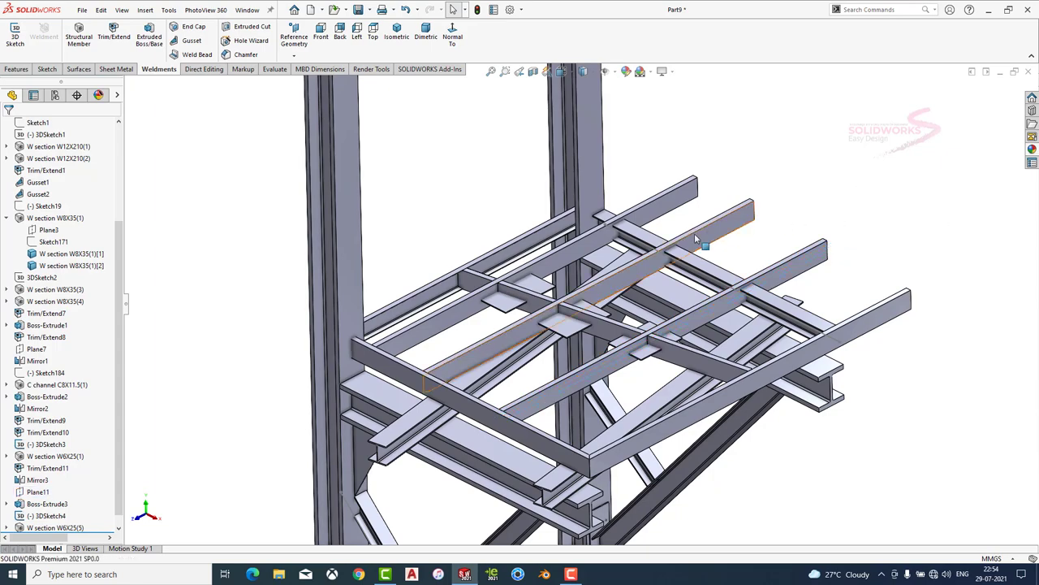
left_click(674, 258)
Trace the deck outline in Sketch188 along the top beam edges with lines.
left_click(622, 37)
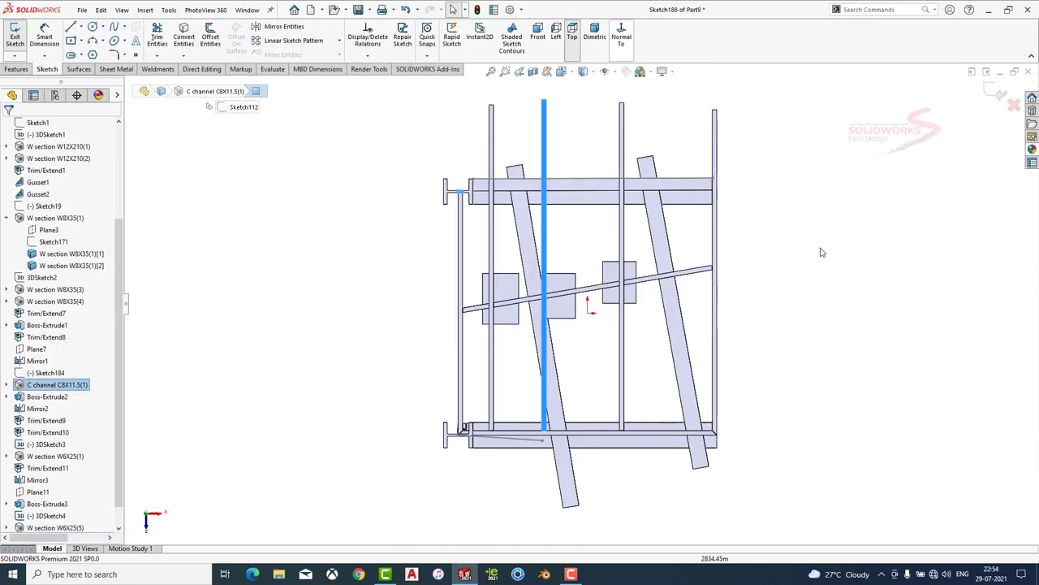
left_click(81, 42)
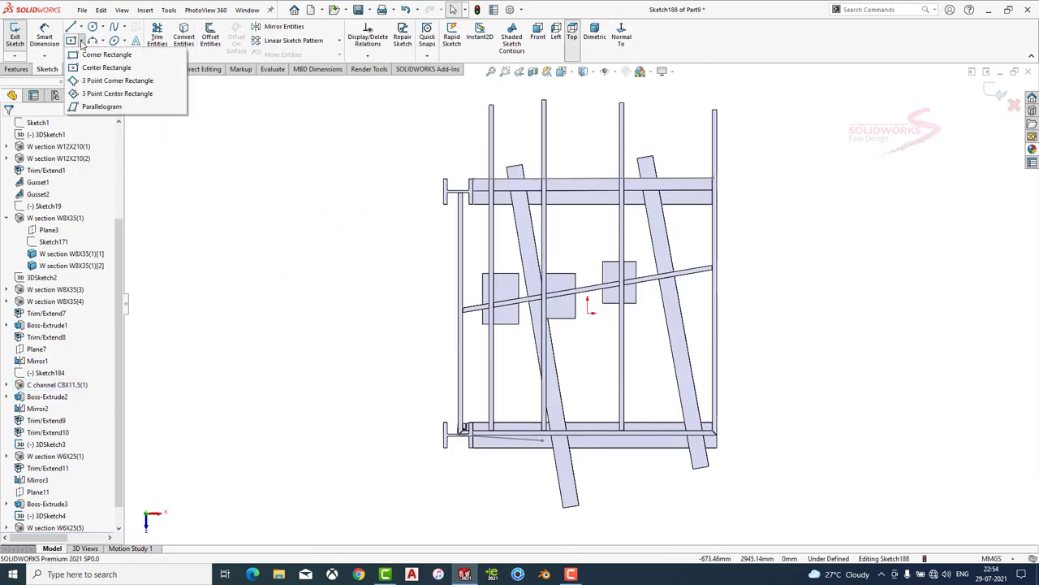
key("l")
middle_click_drag(401, 132, 526, 192)
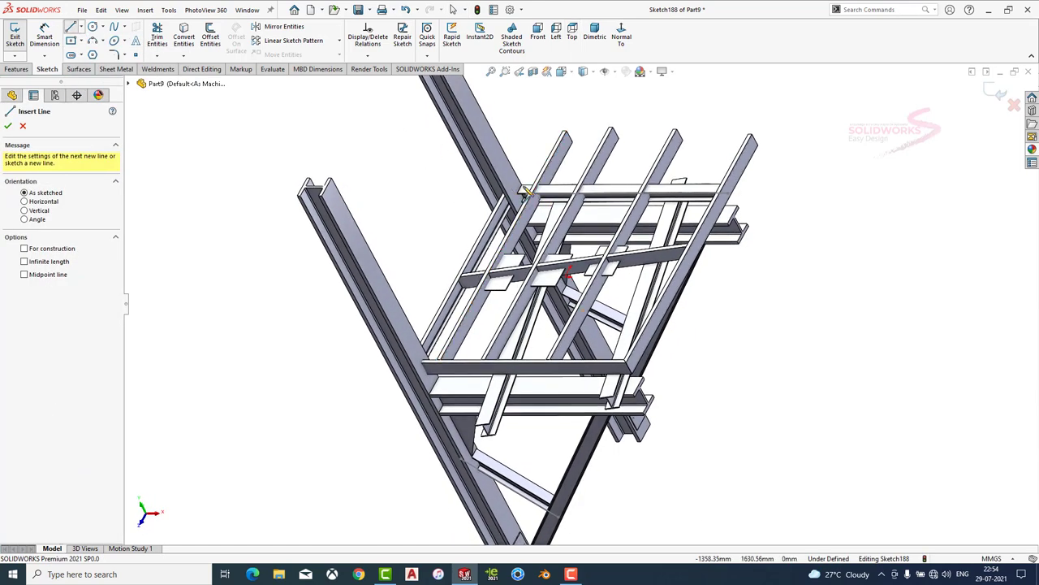
left_click(526, 192)
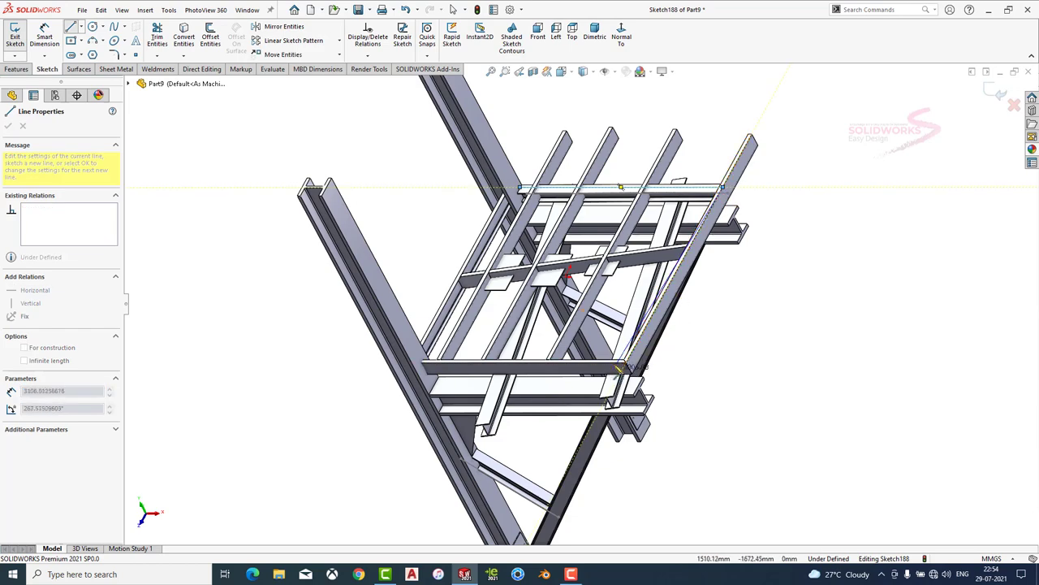
scroll(633, 347, "down", 3)
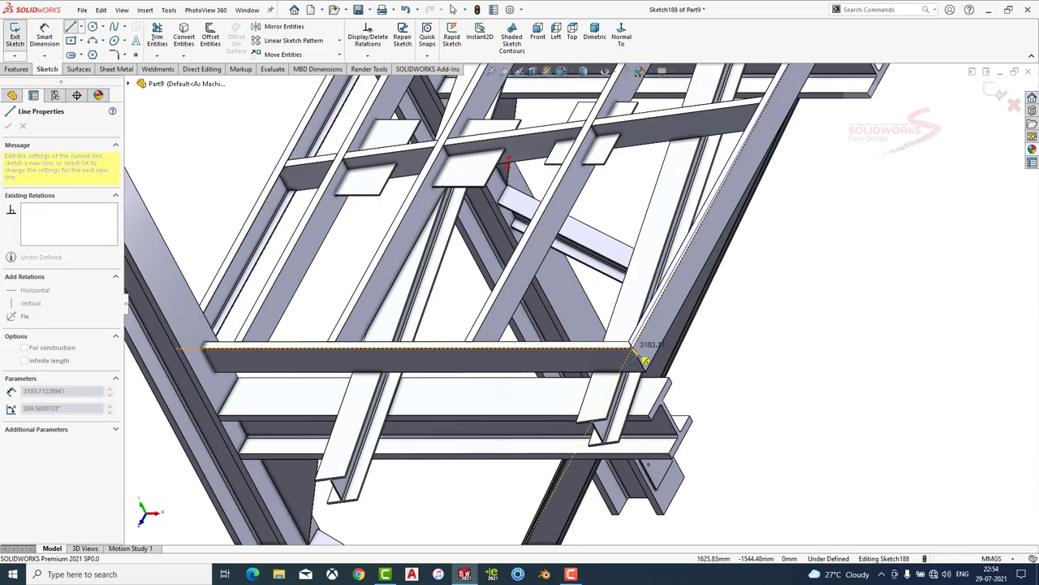
left_click(209, 352)
scroll(419, 217, "up", 2)
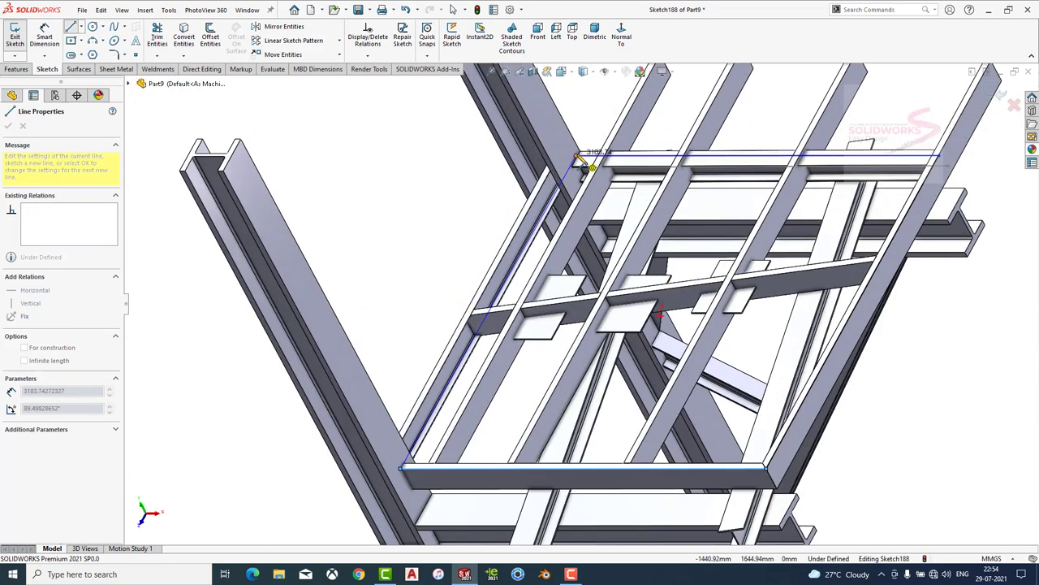
left_click(575, 159)
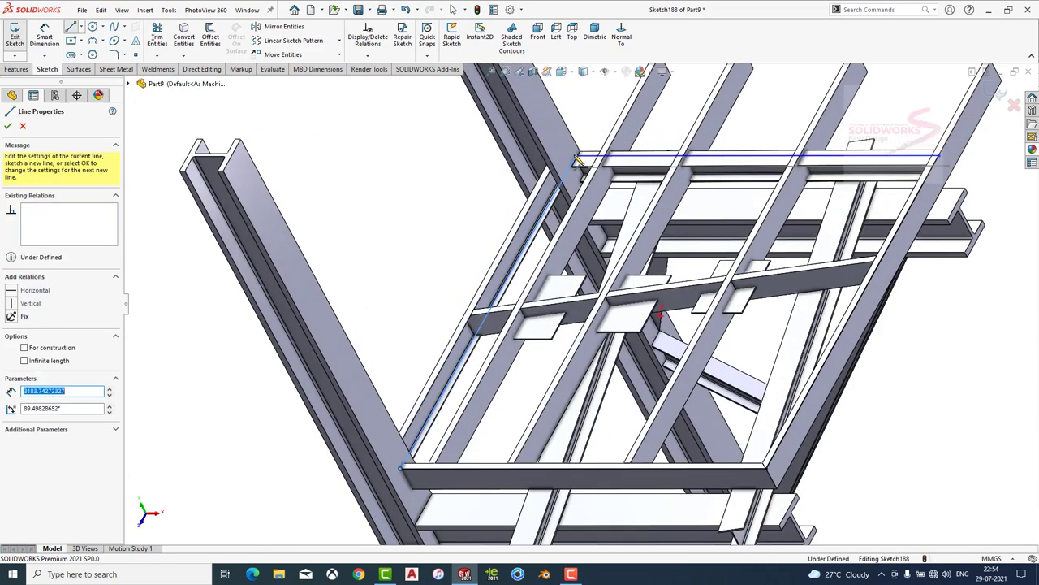
Preview the deck outline as a 3 mm sheet-metal Base Flange plate.
left_click(118, 69)
left_click(21, 37)
middle_click_drag(487, 325, 544, 299)
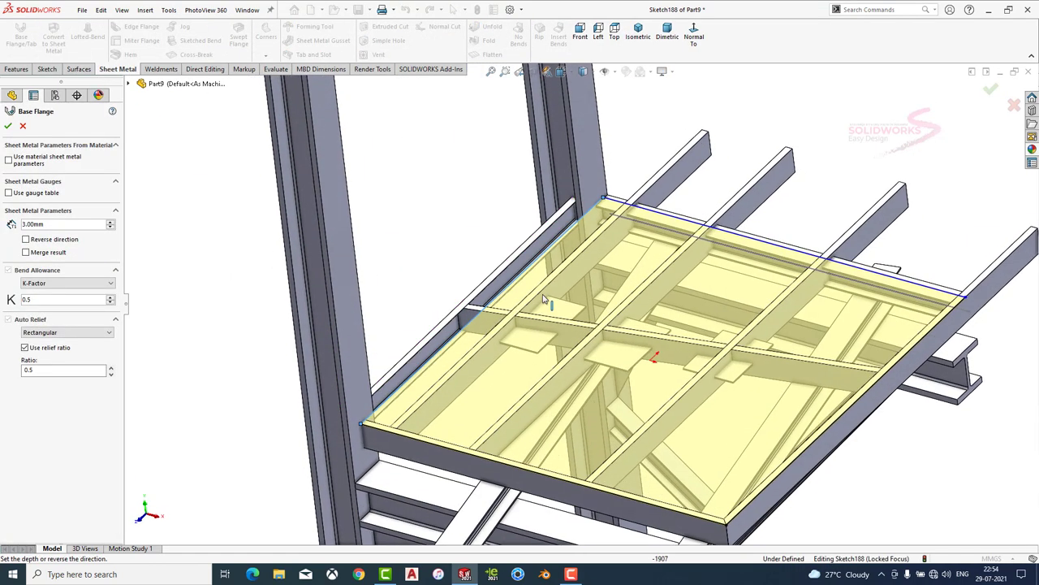
Create Base-Flange1, then edit it to reverse its thickness direction.
scroll(544, 299, "up", 1)
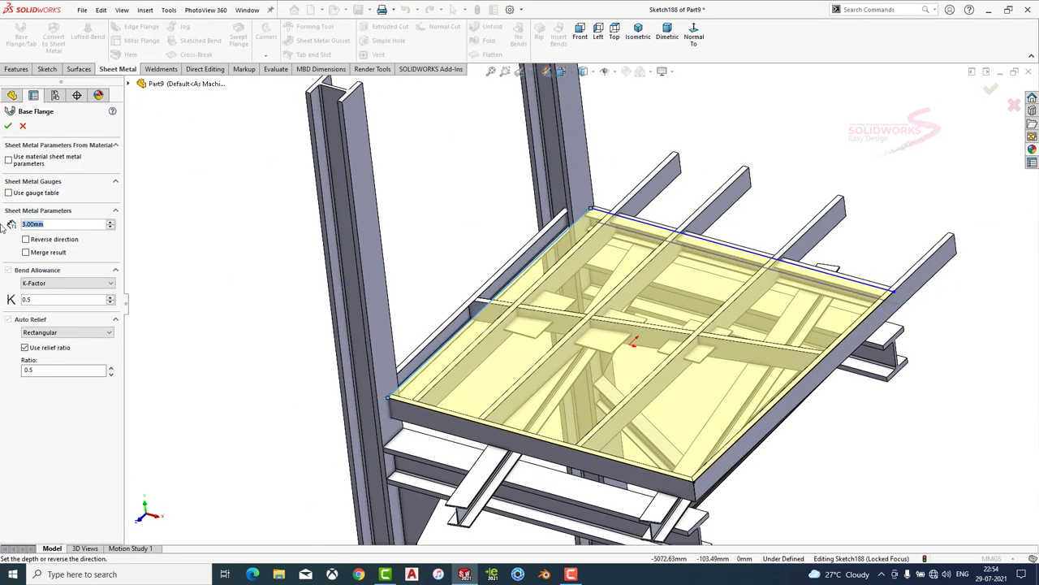
key("Return")
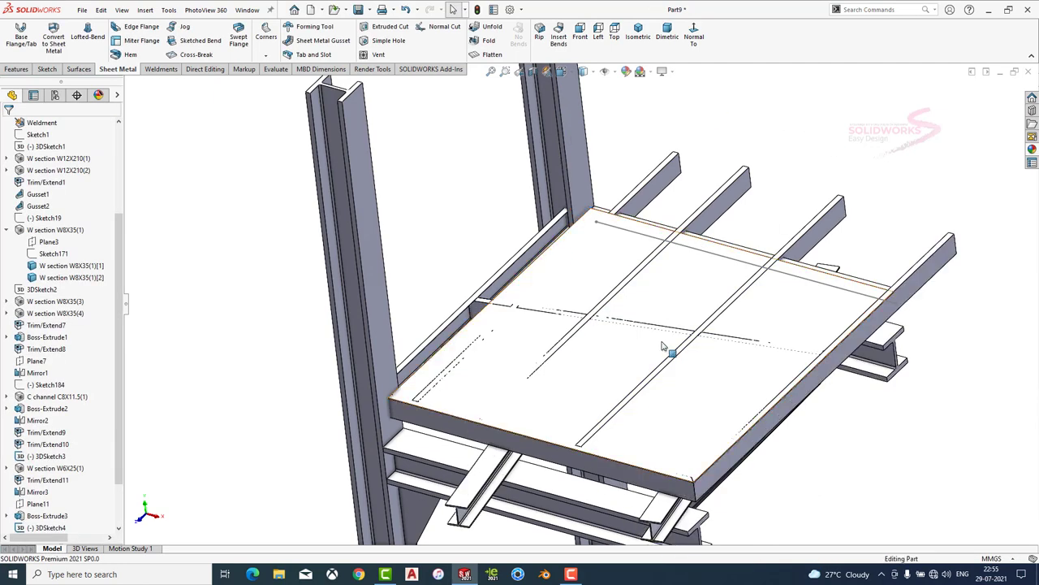
left_click(47, 503)
left_click(65, 479)
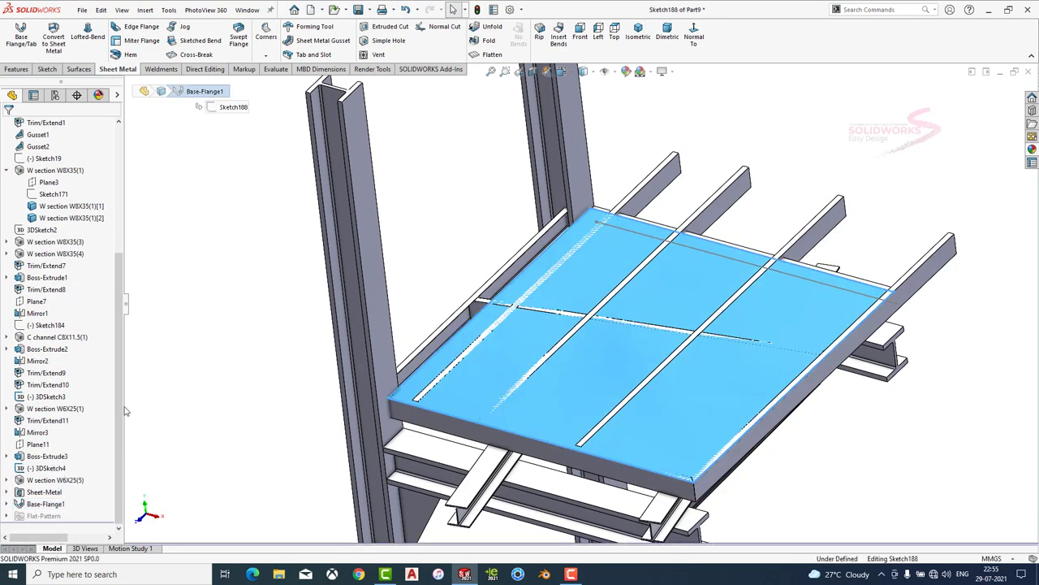
left_click(26, 188)
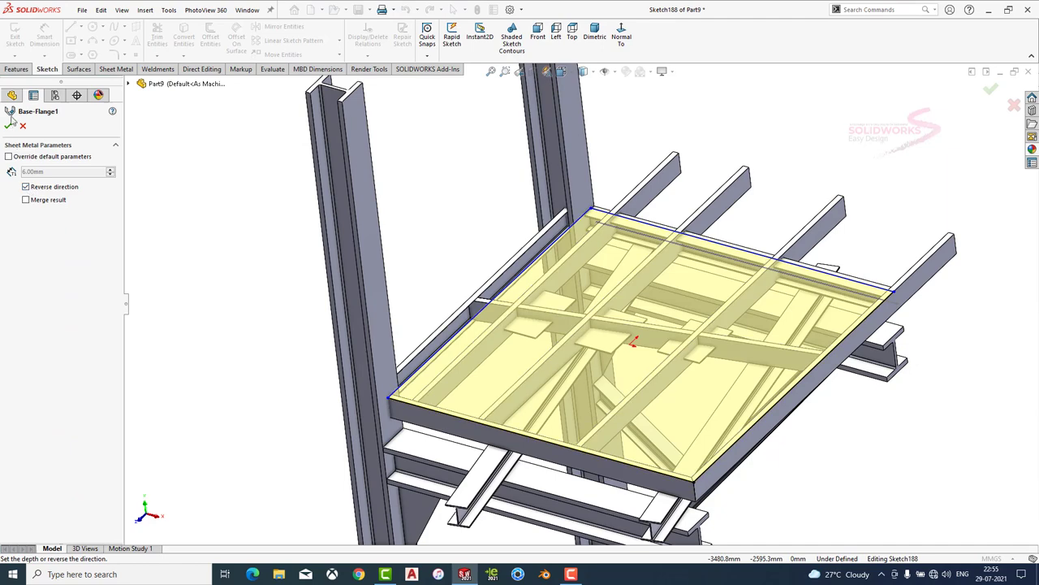
Orbit to view the whole platform and select the deck plate.
scroll(585, 343, "up", 5)
mouse_move(585, 343)
middle_mouse_down()
mouse_move(599, 322)
mouse_move(557, 186)
mouse_move(593, 329)
middle_mouse_up()
scroll(600, 322, "down", 5)
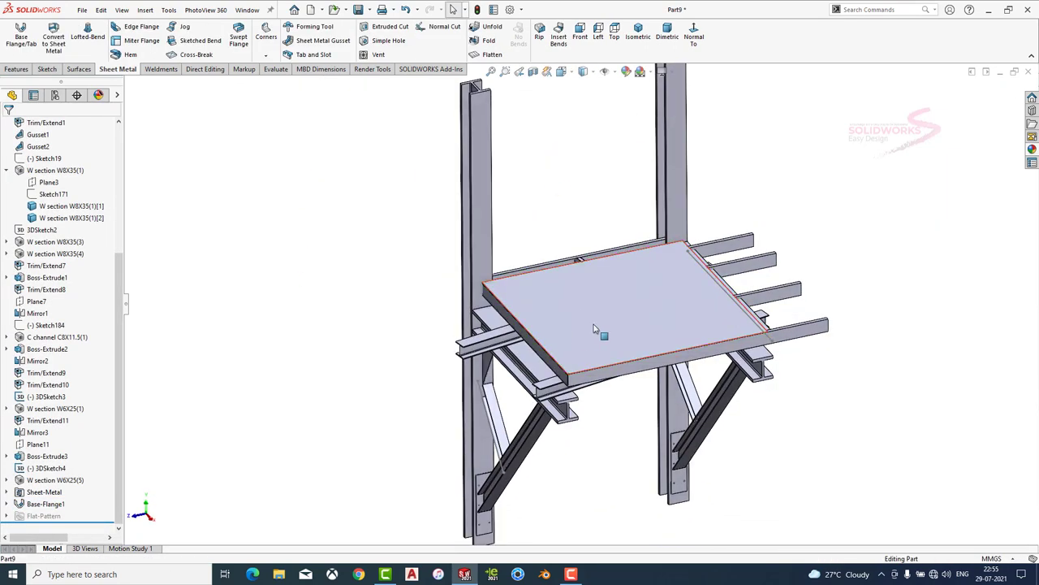
left_click(597, 329)
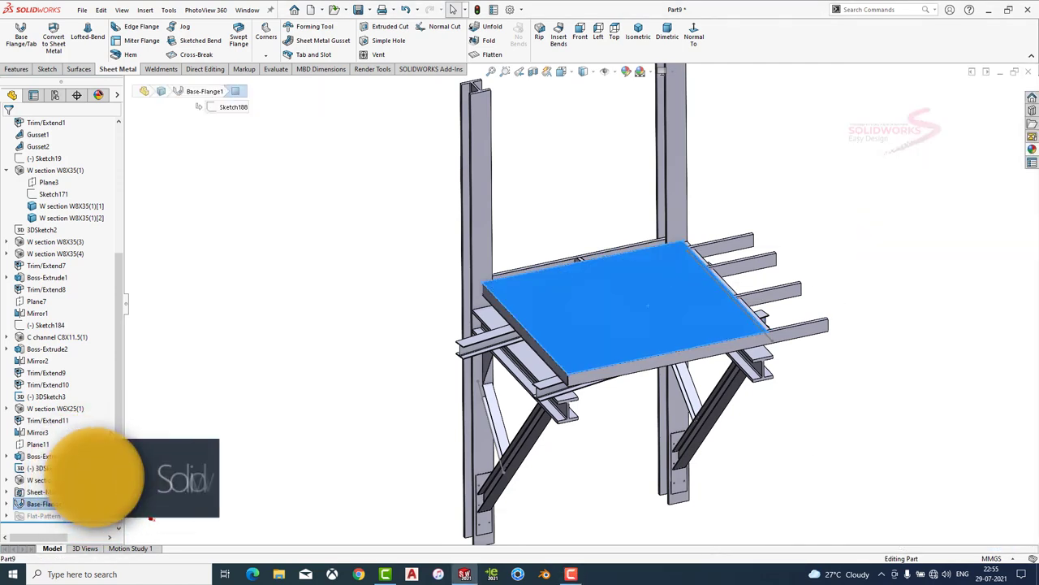
Apply the stainless steel treadplate appearance to the deck plate.
left_click(1032, 148)
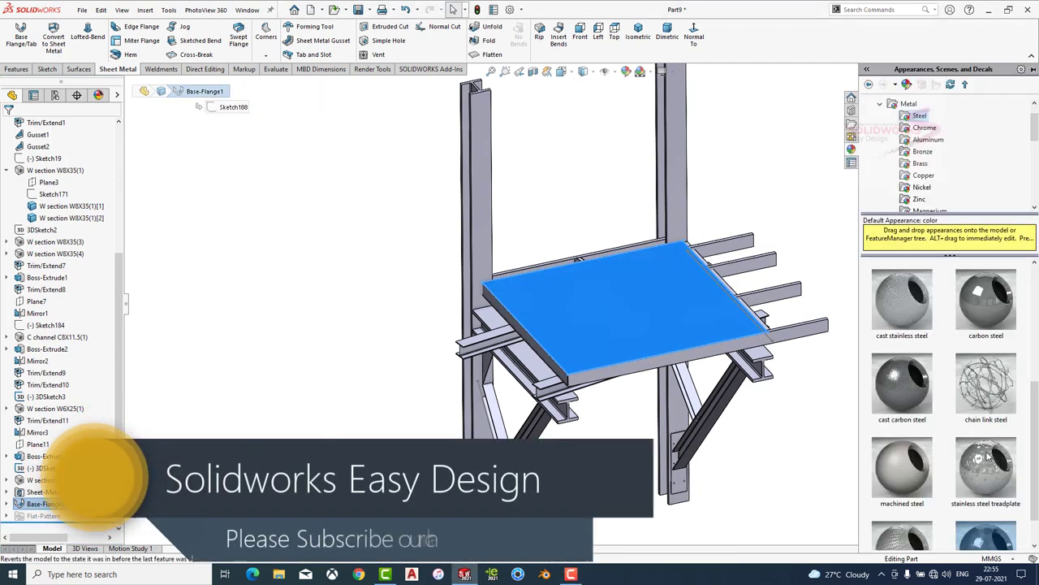
left_click_drag(987, 457, 629, 317)
left_click(98, 96)
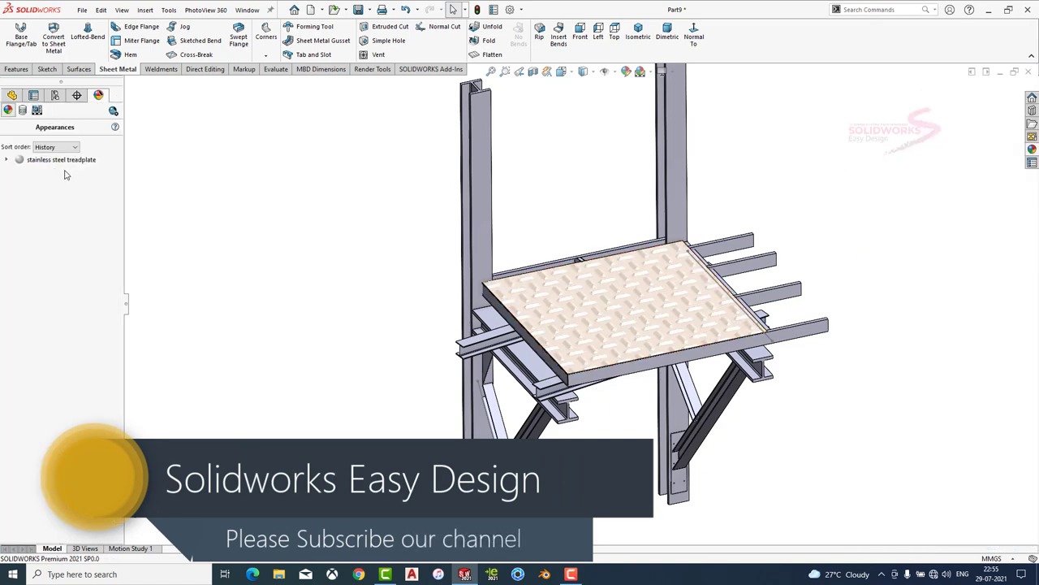
left_click(57, 160)
Scale the treadplate pattern to about 210.6 mm and tint it black.
right_click(51, 160)
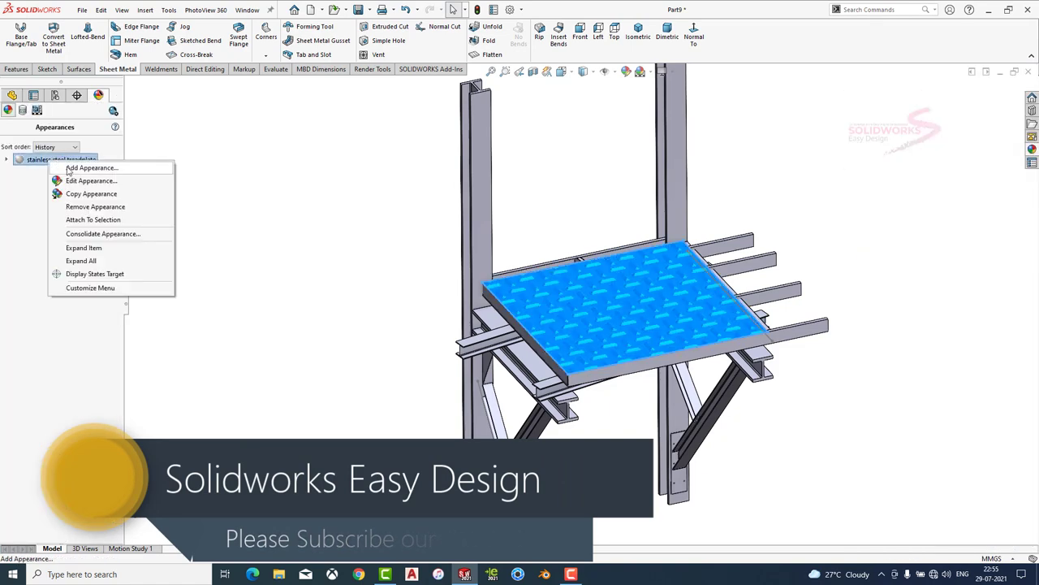
left_click(91, 219)
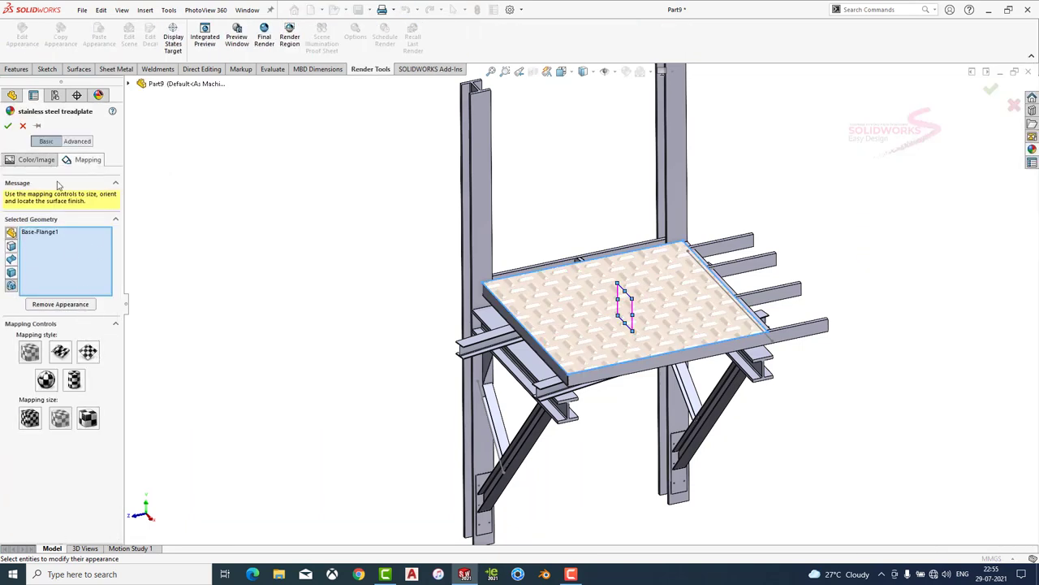
left_click(77, 141)
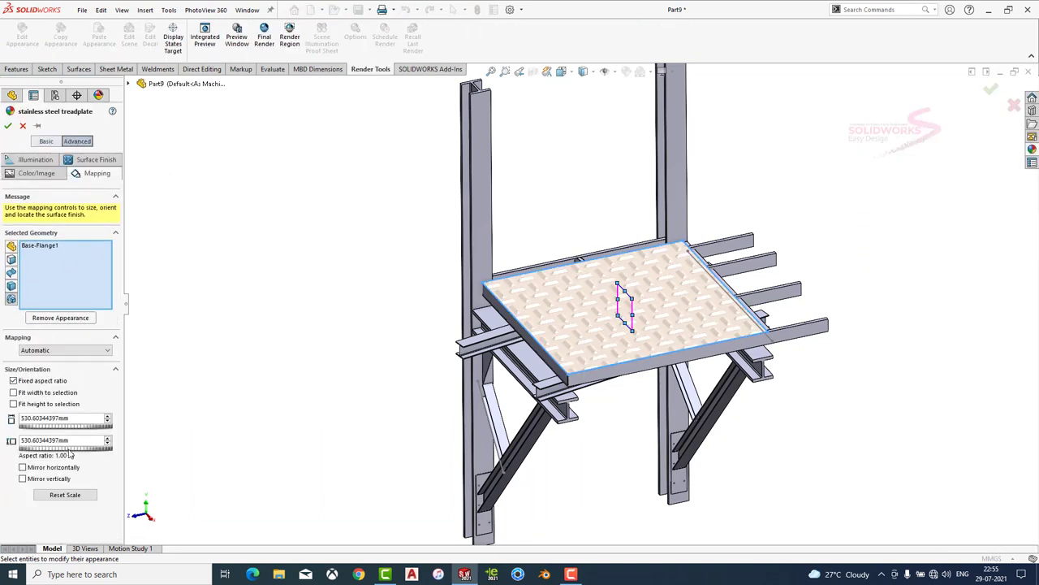
left_click_drag(70, 452, 32, 449)
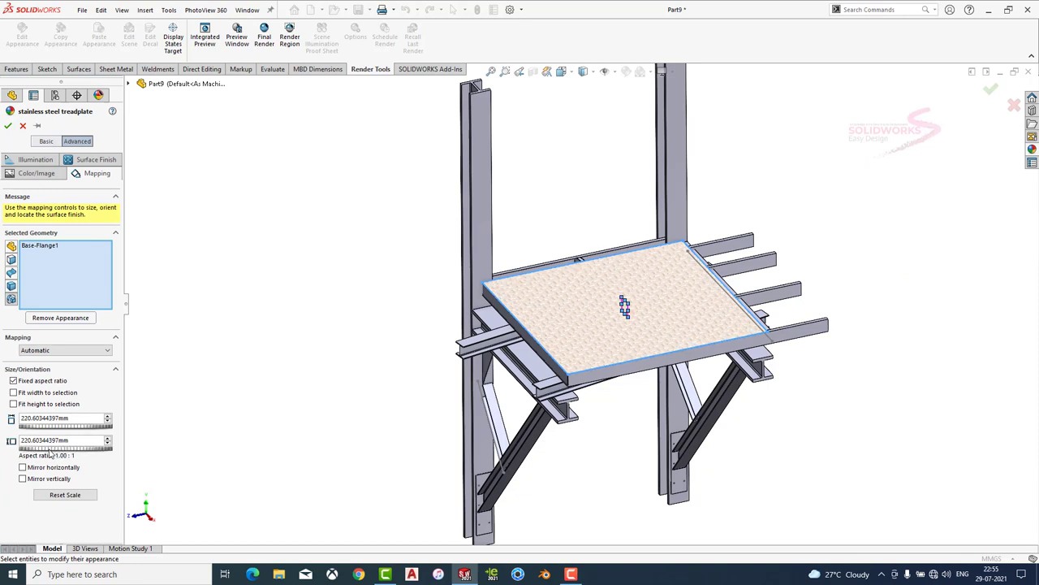
left_click(46, 141)
left_click(33, 160)
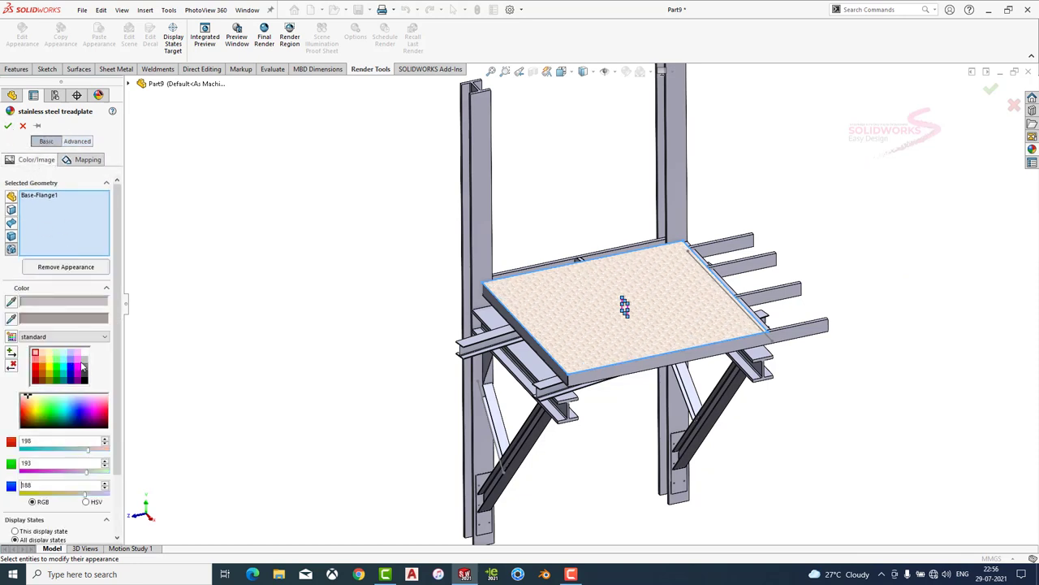
left_click(86, 372)
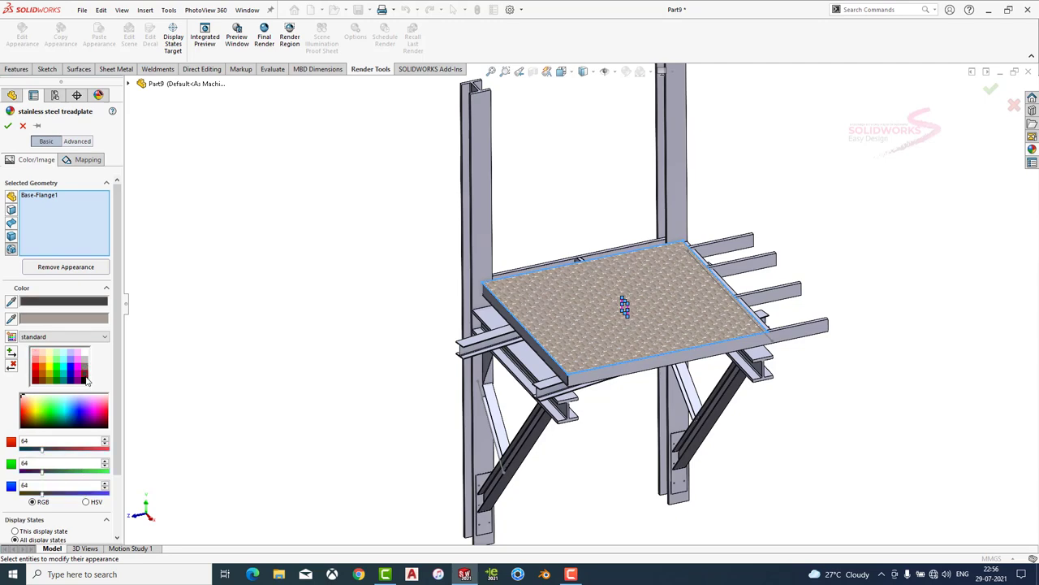
left_click(85, 378)
left_click(8, 126)
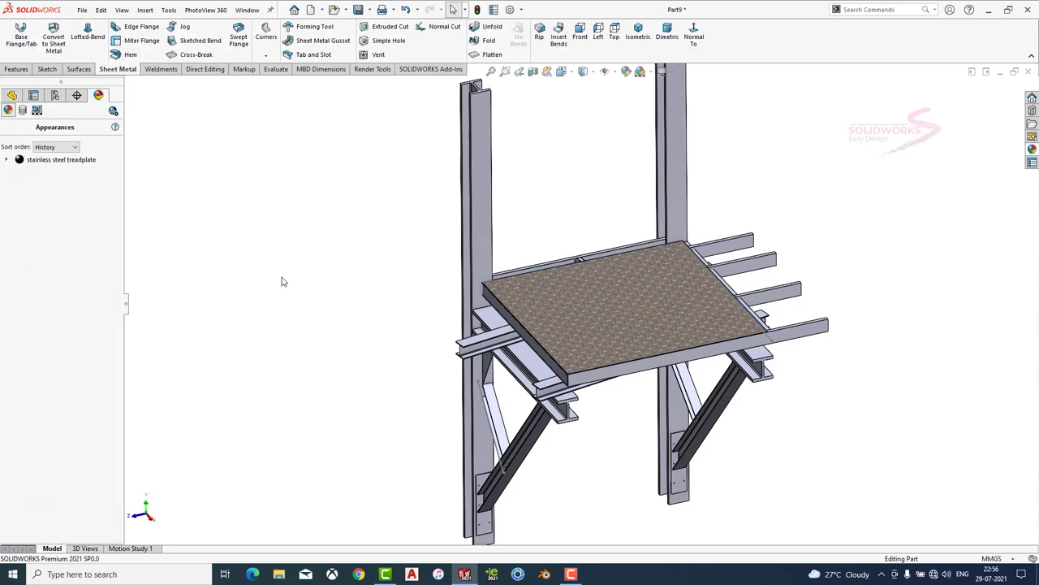
Re-edit the treadplate, keep the black tint, and show its Illumination settings.
left_click(12, 95)
mouse_move(431, 329)
middle_mouse_down()
mouse_move(605, 262)
mouse_move(606, 290)
middle_mouse_up()
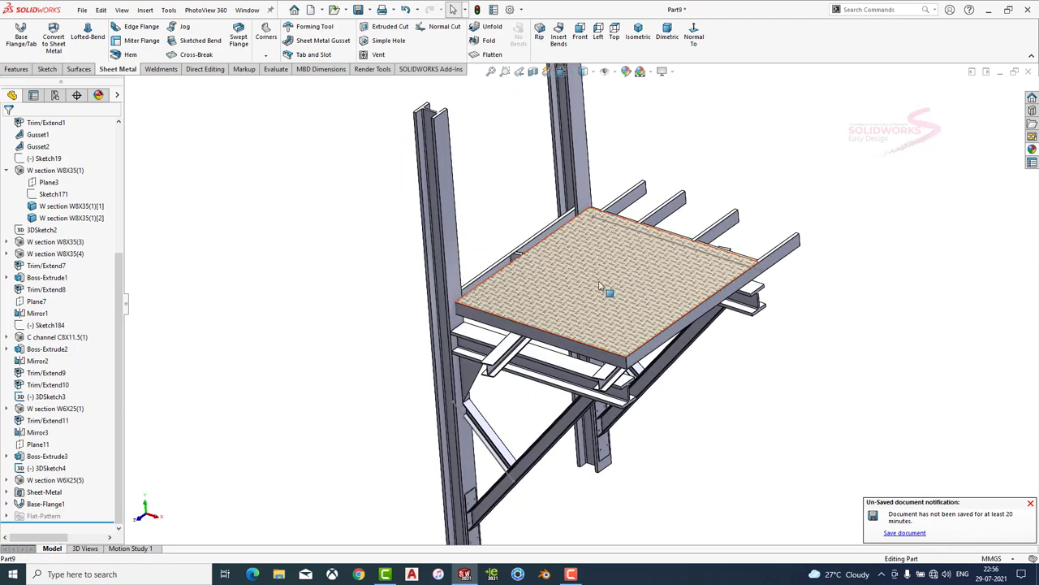
left_click(99, 95)
right_click(53, 165)
left_click(67, 181)
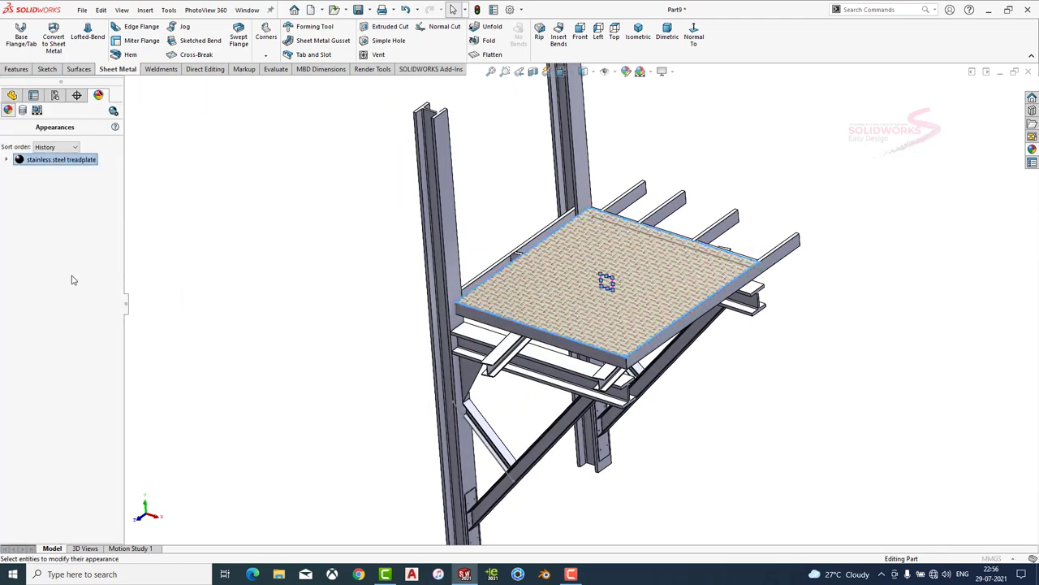
left_click_drag(80, 419, 53, 414)
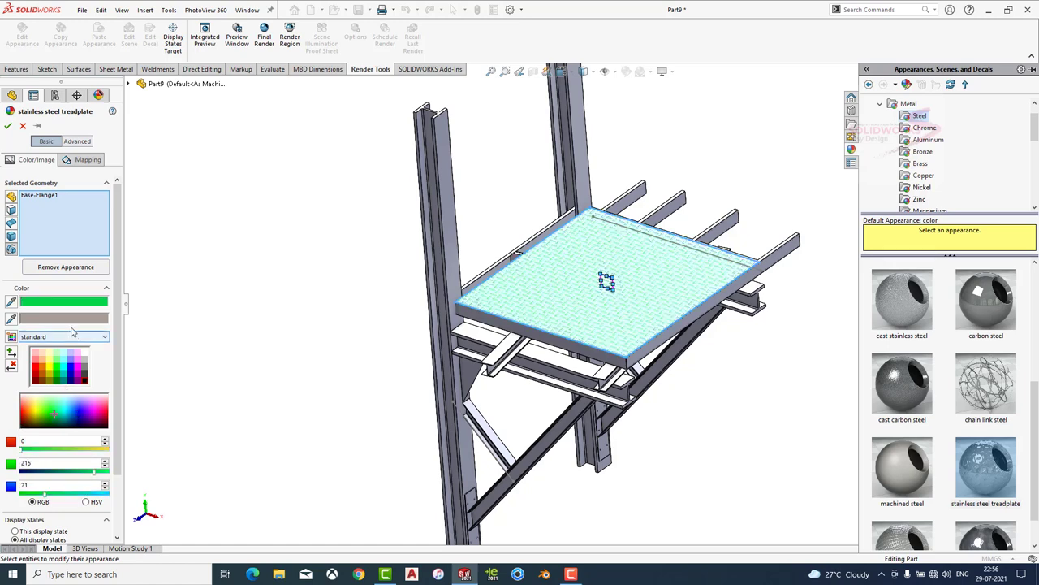
left_click(71, 381)
left_click(86, 379)
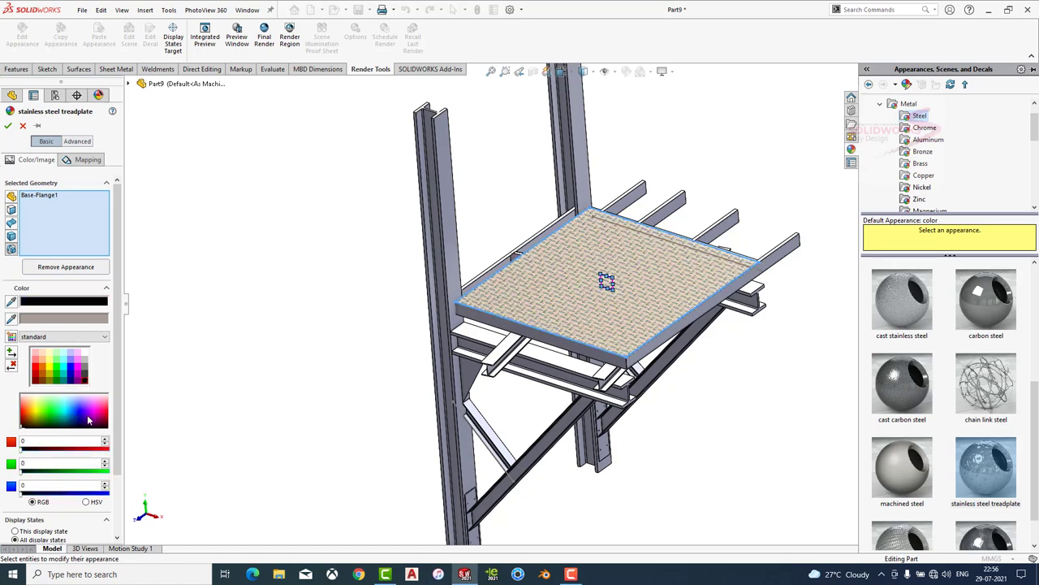
left_click(77, 141)
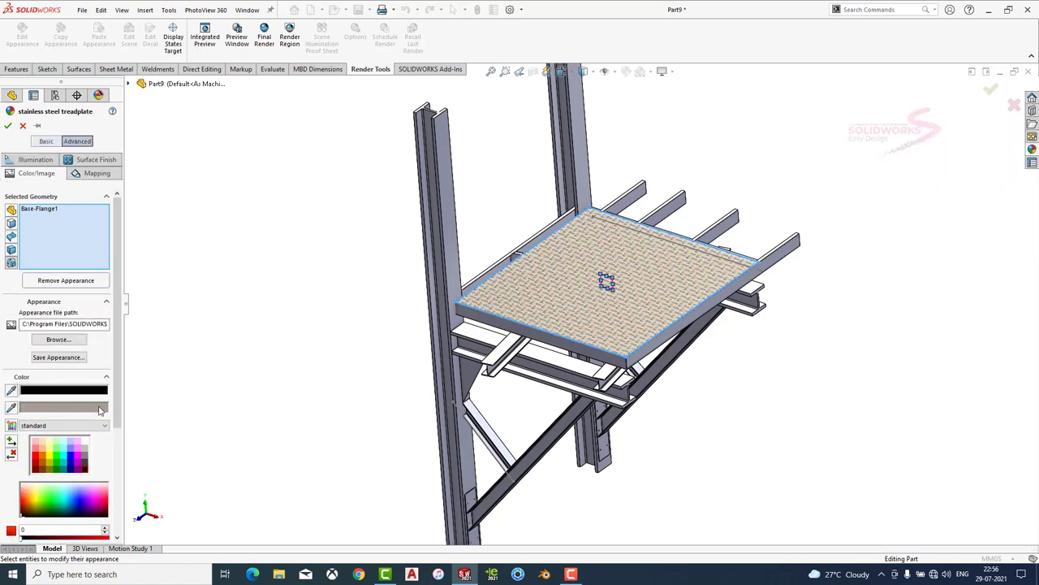
left_click(44, 162)
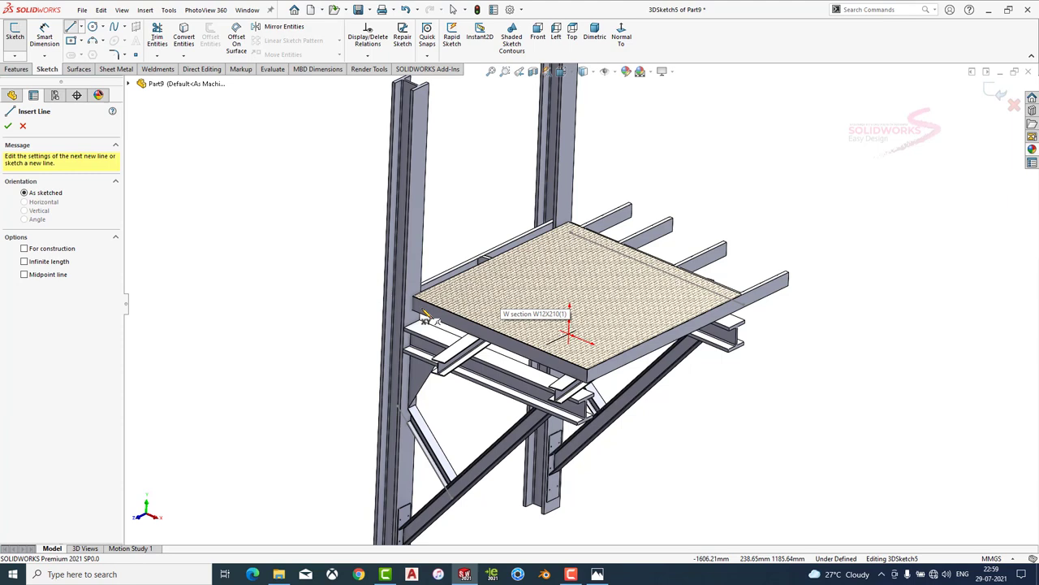
Draw vertical post lines at the left column and front, right and back corners.
left_click(422, 307)
double_click(426, 186)
left_click(586, 375)
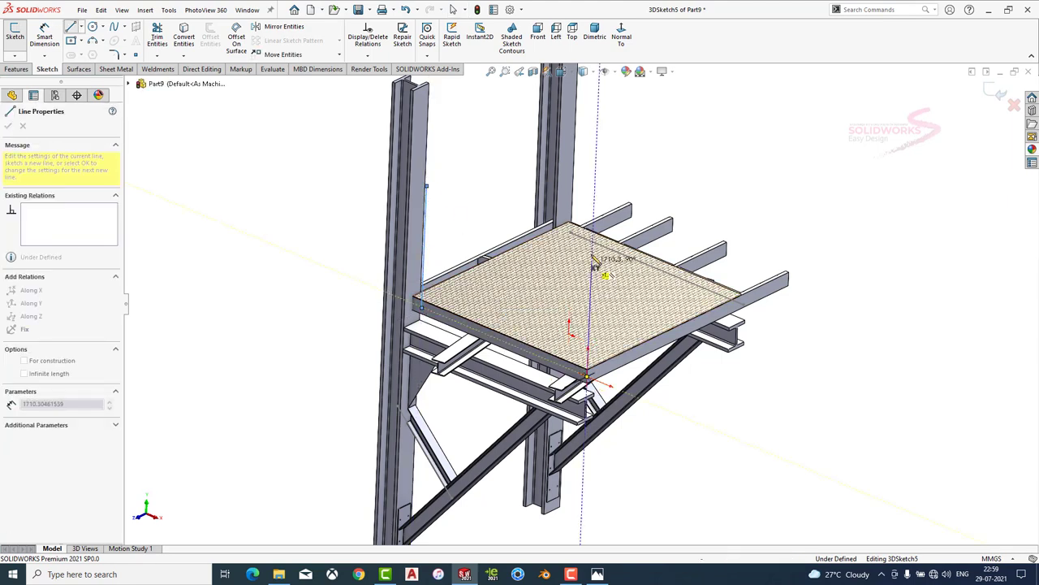
double_click(594, 197)
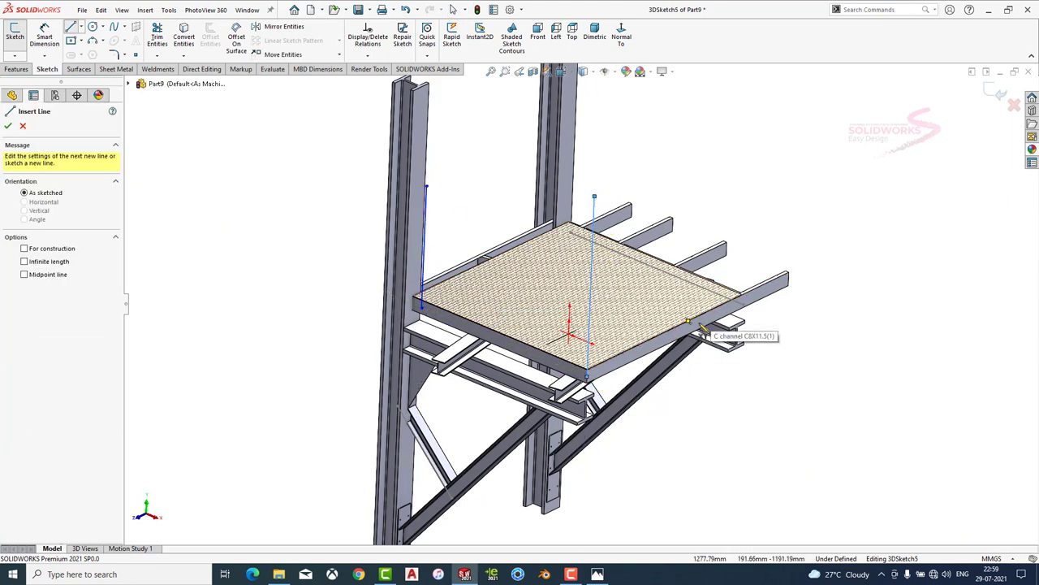
left_click(740, 294)
double_click(747, 152)
left_click(570, 224)
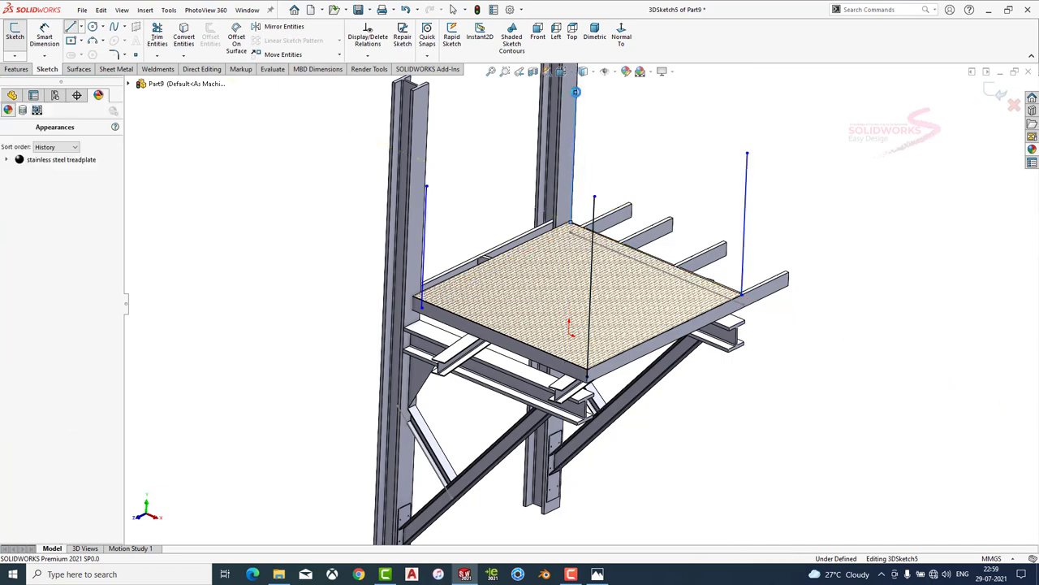
double_click(576, 92)
Add six more vertical post lines along the beam, back and left deck edges.
left_click(646, 254)
double_click(650, 124)
left_click(694, 272)
double_click(699, 142)
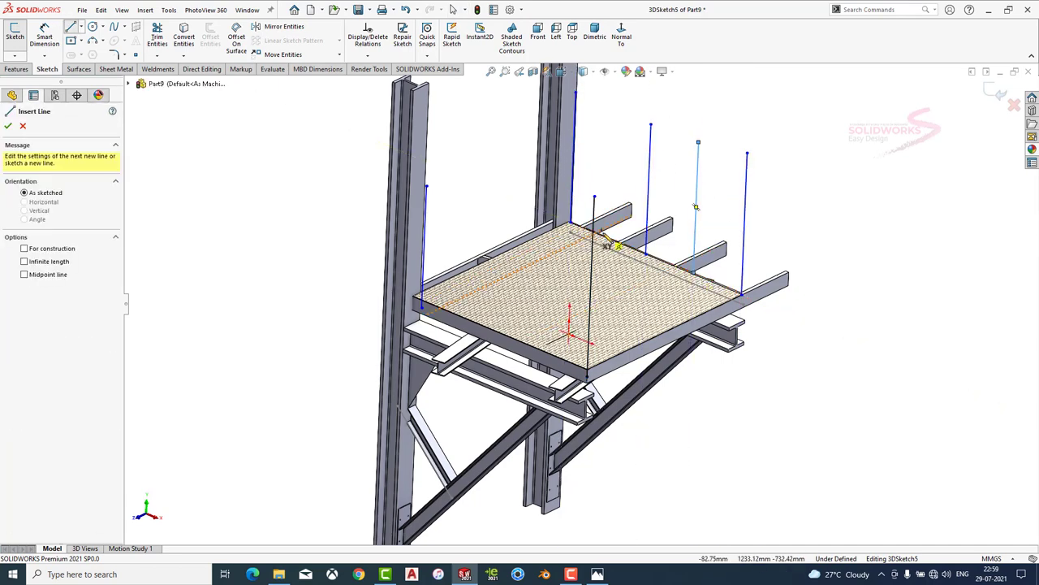
left_click(603, 237)
double_click(606, 99)
left_click(449, 278)
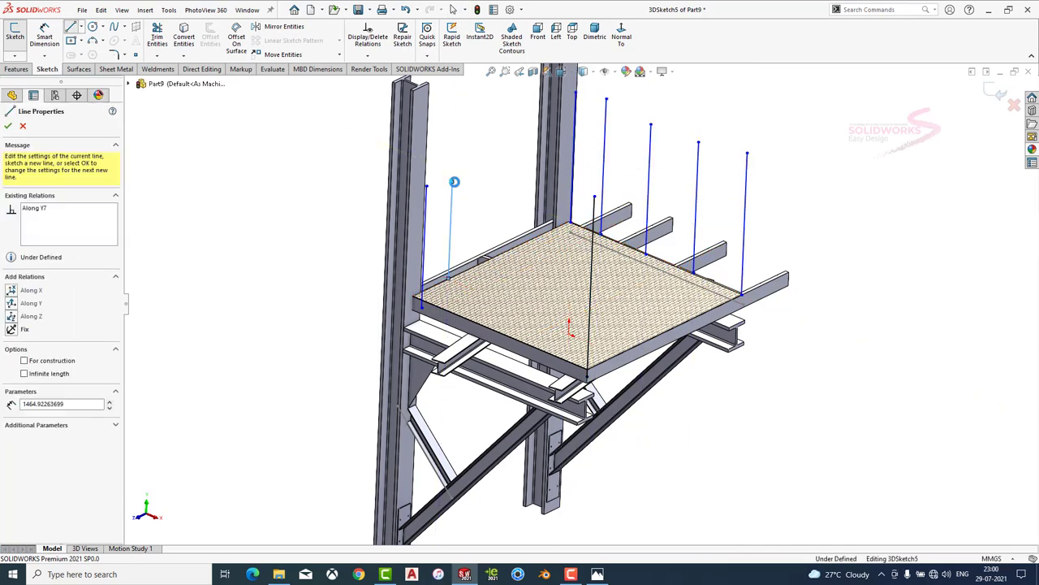
double_click(454, 182)
left_click(491, 259)
double_click(494, 174)
left_click(534, 241)
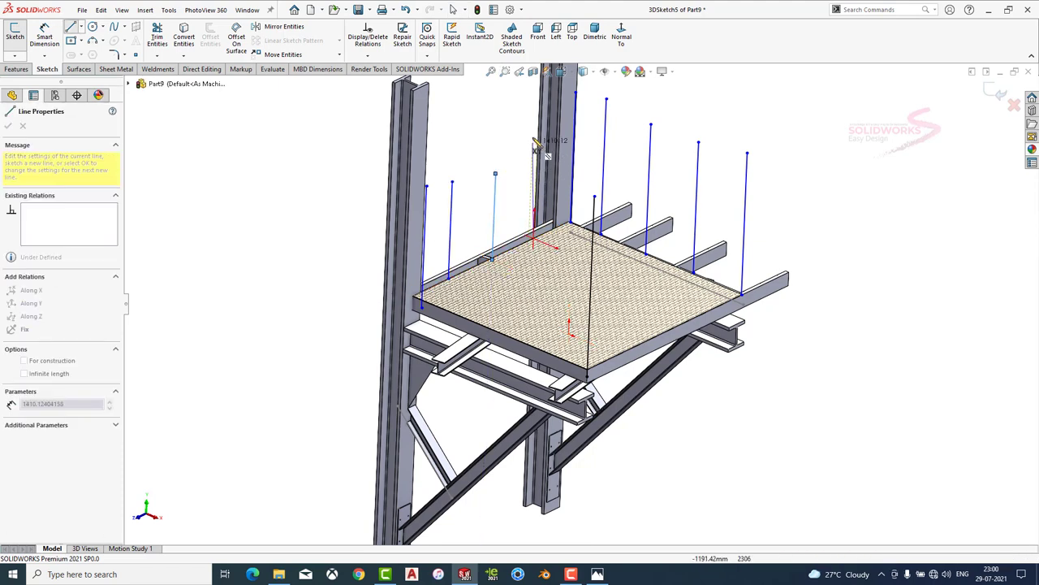
double_click(533, 120)
Constrain all nine post lines Along Y.
left_click(98, 95)
left_click(425, 244)
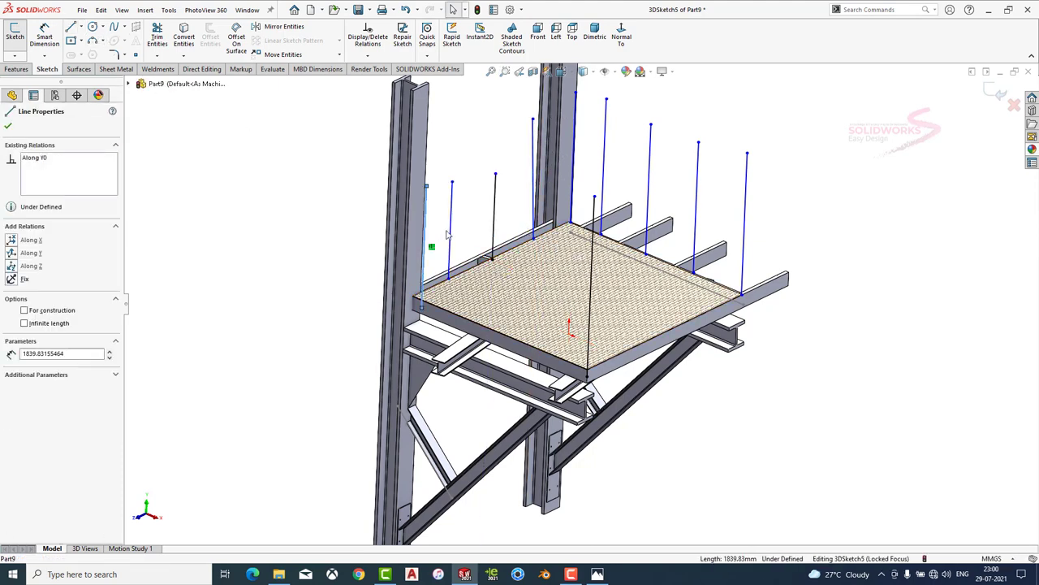
left_click(452, 227, "ctrl")
left_click(495, 211, "ctrl")
left_click(532, 179, "ctrl")
left_click(575, 162, "ctrl")
left_click(606, 162, "ctrl")
left_click(651, 187, "ctrl")
left_click(698, 187, "ctrl")
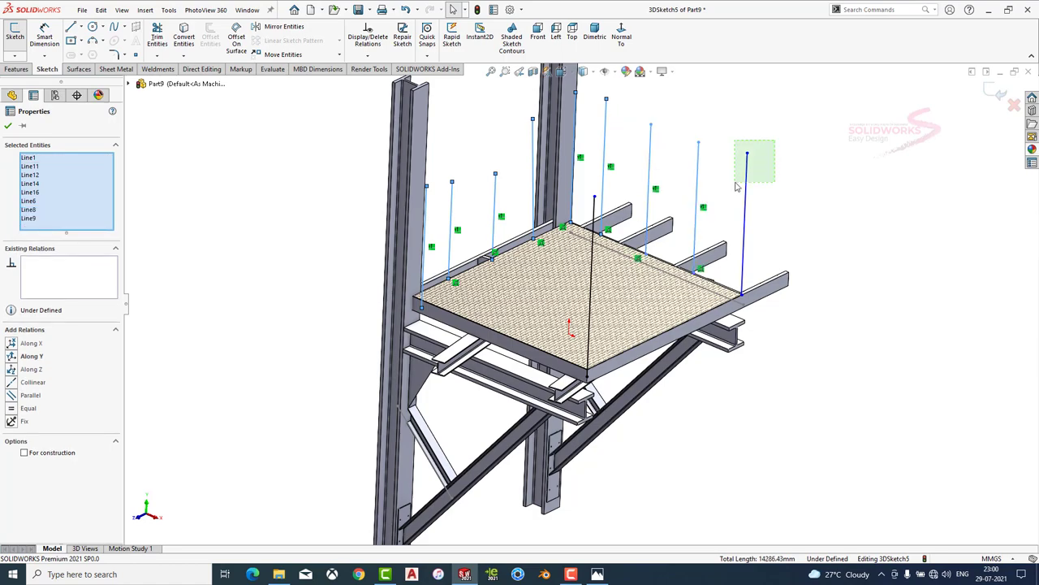
left_click(747, 170, "ctrl")
left_click(643, 171)
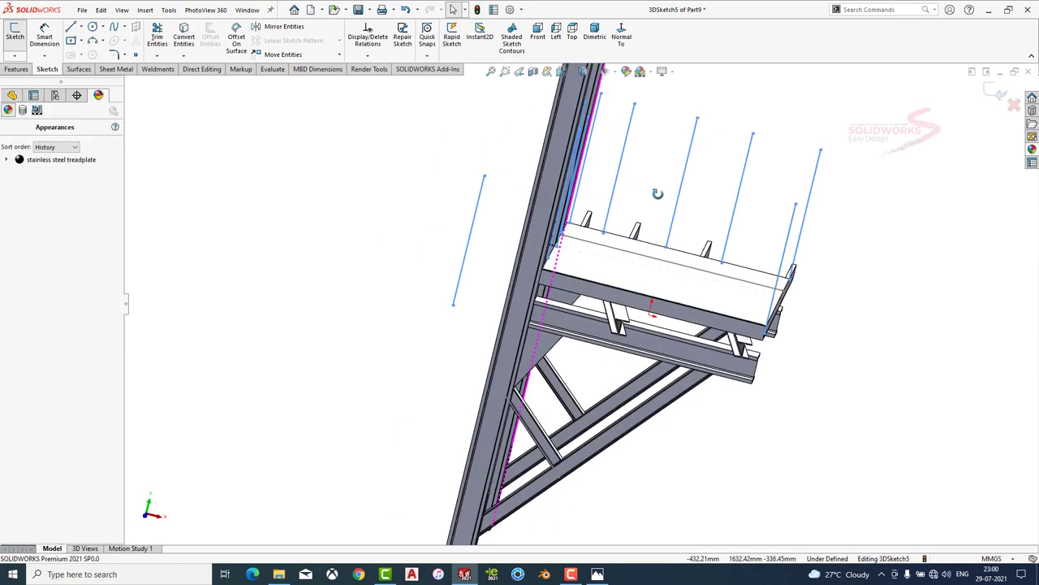
mouse_move(642, 171)
middle_mouse_down()
mouse_move(632, 262)
mouse_move(411, 357)
mouse_move(476, 455)
middle_mouse_up()
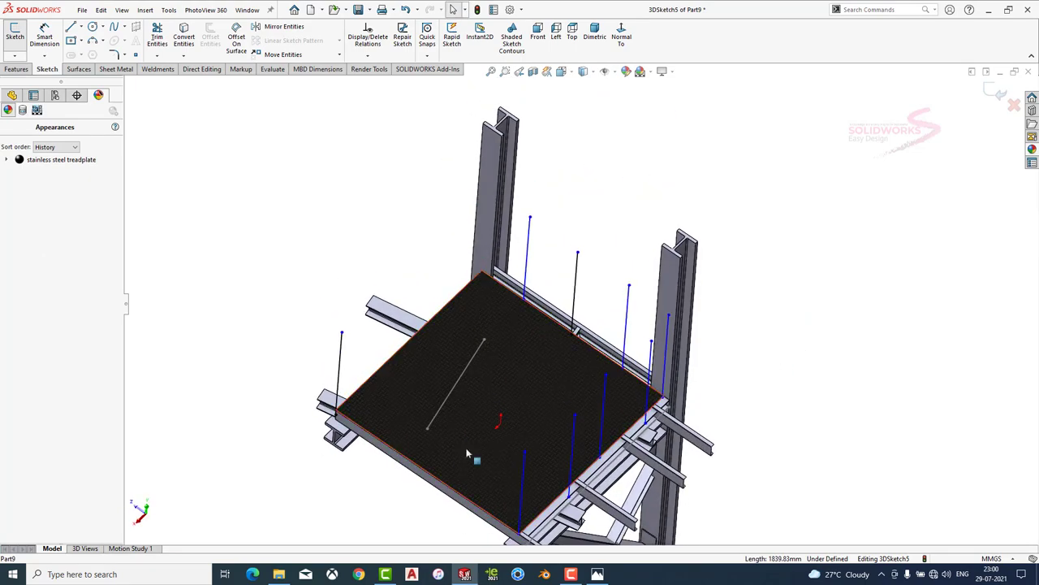
In Dimetric view, add another post line at the right end.
left_click(594, 37)
key("l")
left_click(664, 207)
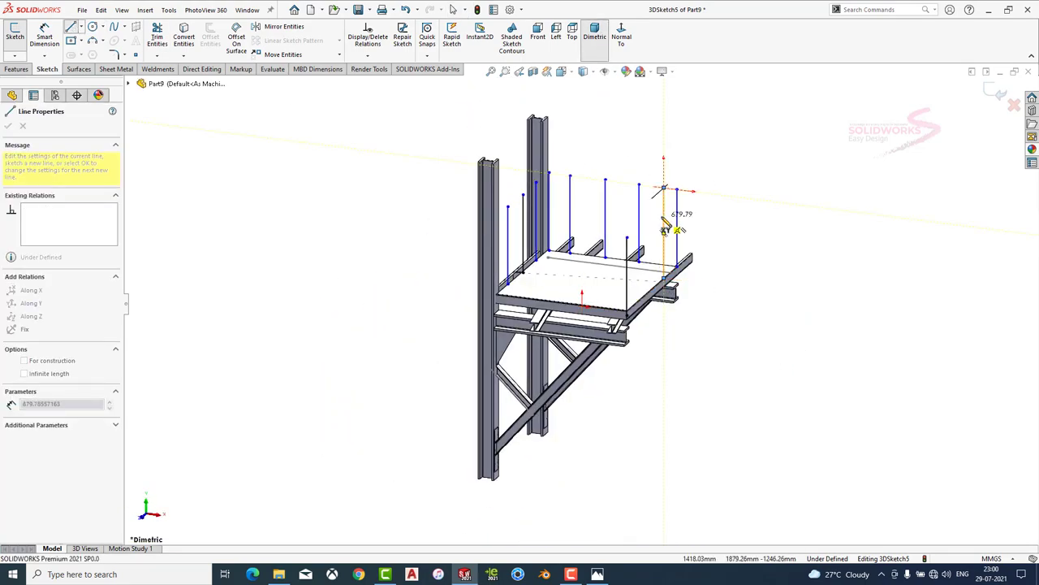
key("Escape")
scroll(659, 248, "down", 3)
left_click(660, 247)
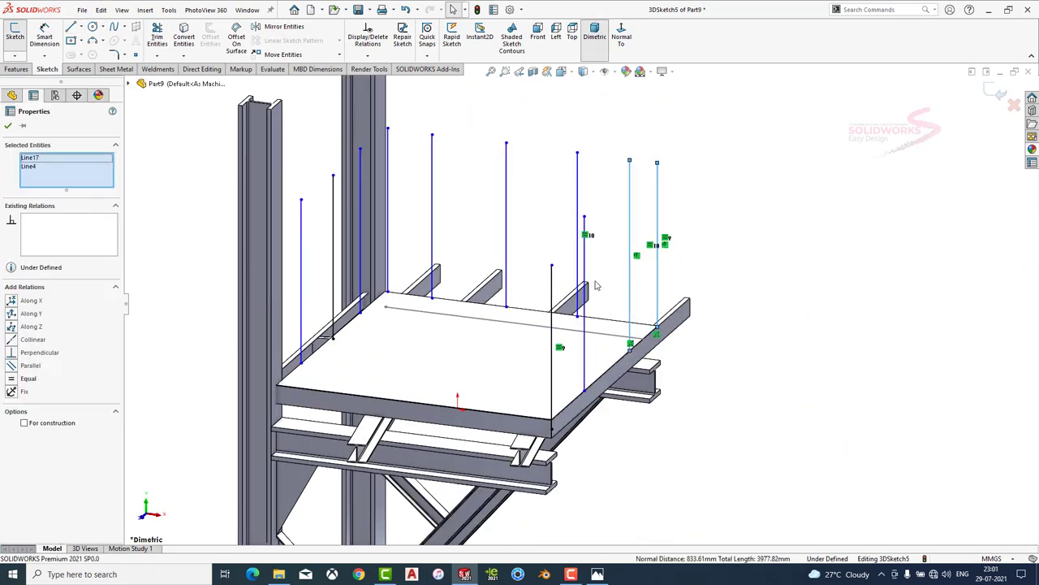
left_click(585, 268, "ctrl")
left_click(675, 190)
Draw an extra post line beside the left column.
mouse_move(675, 190)
middle_mouse_down()
mouse_move(264, 303)
mouse_move(293, 382)
middle_mouse_up()
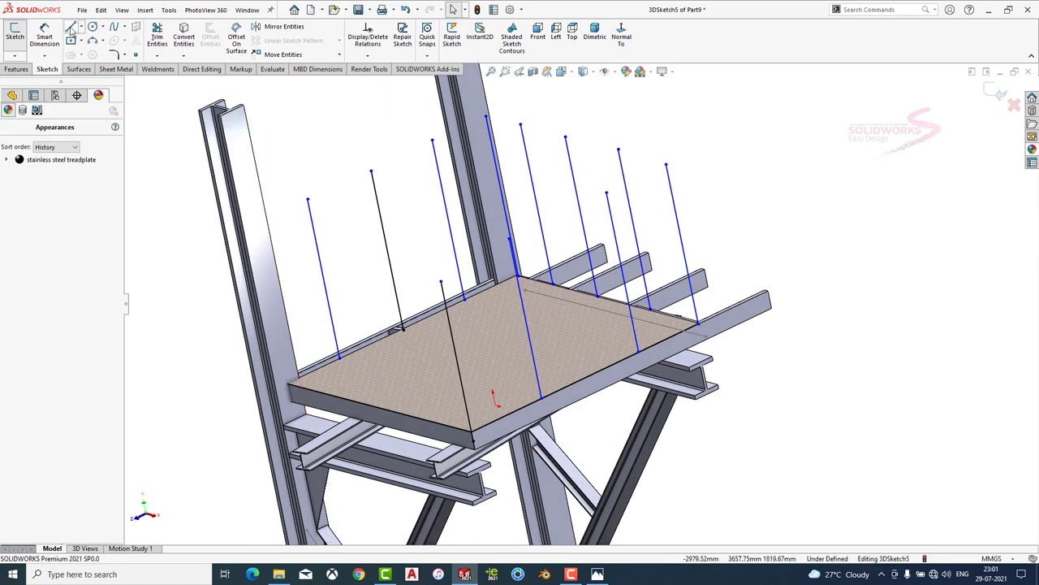
key("l")
left_click(293, 382)
left_click(263, 228)
key("Escape")
left_click(333, 329)
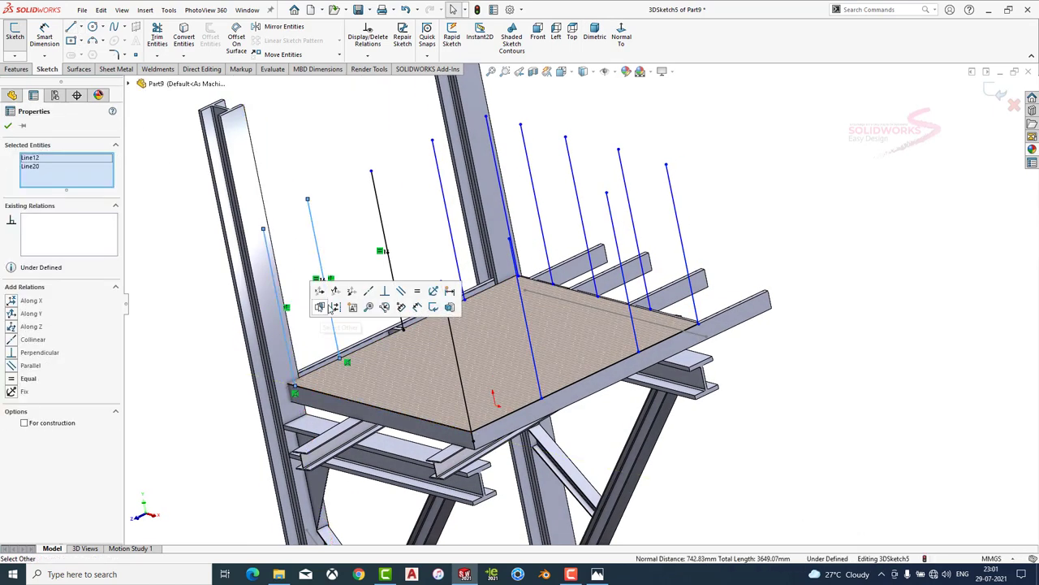
left_click(772, 202)
middle_click_drag(772, 202, 333, 199)
Draw top rails joining the left, back-corner and right post tops.
key("l")
left_click(341, 283)
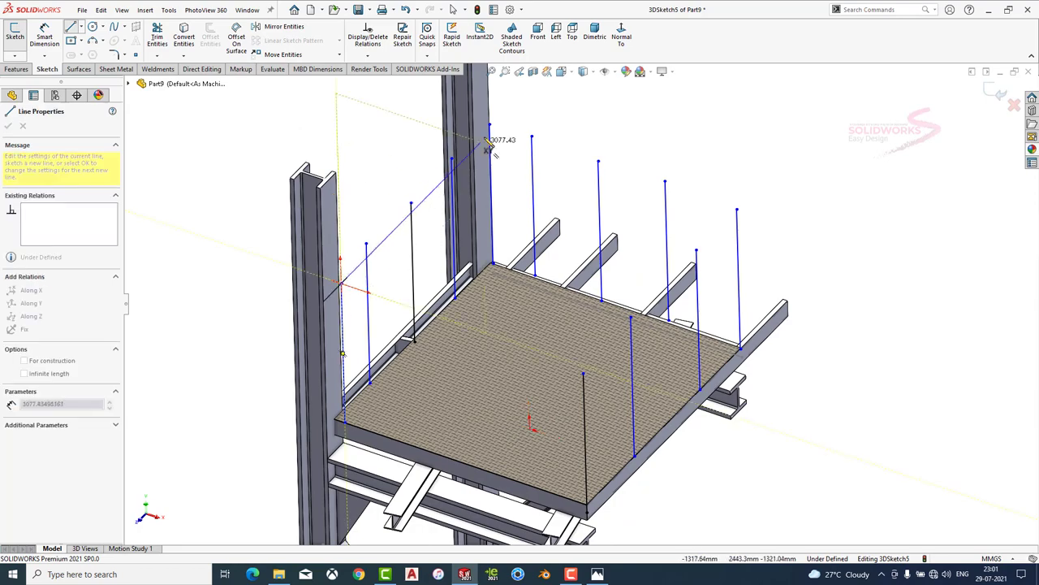
left_click(489, 124)
left_click(728, 198)
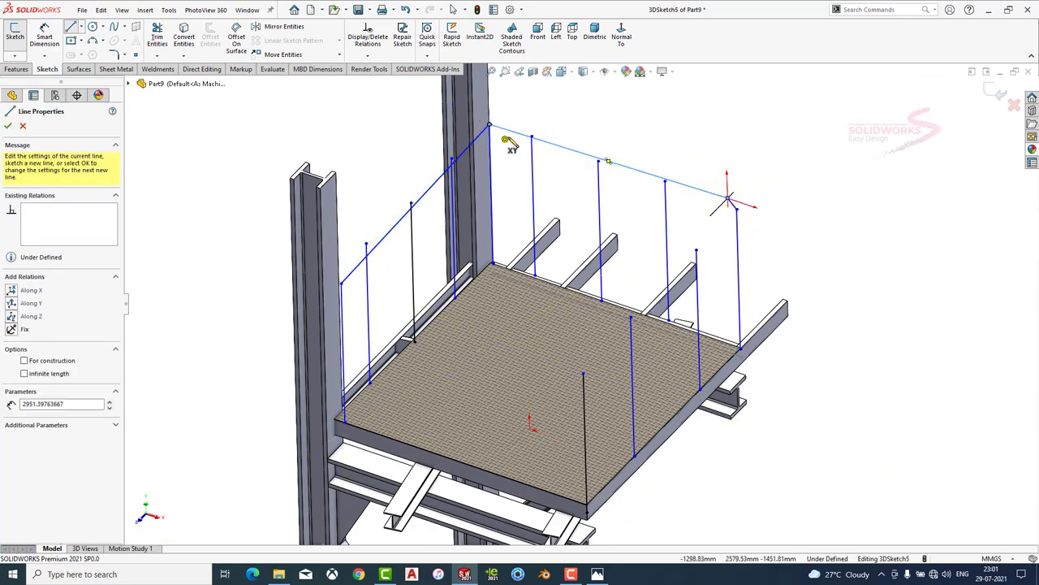
key("Escape")
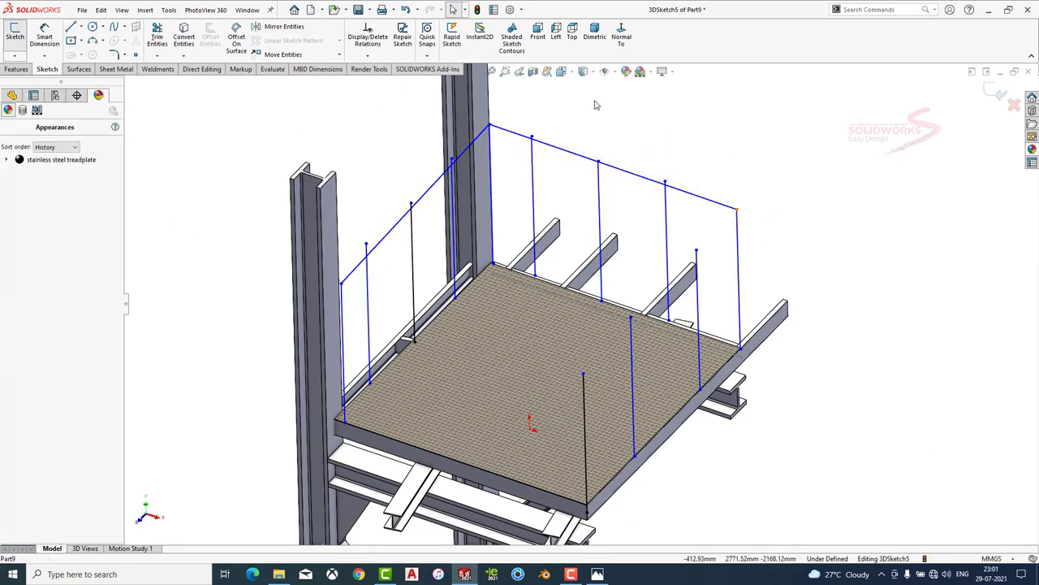
scroll(690, 195, "up", 5)
left_click(634, 225)
left_click(634, 224, "ctrl")
scroll(681, 196, "down", 4)
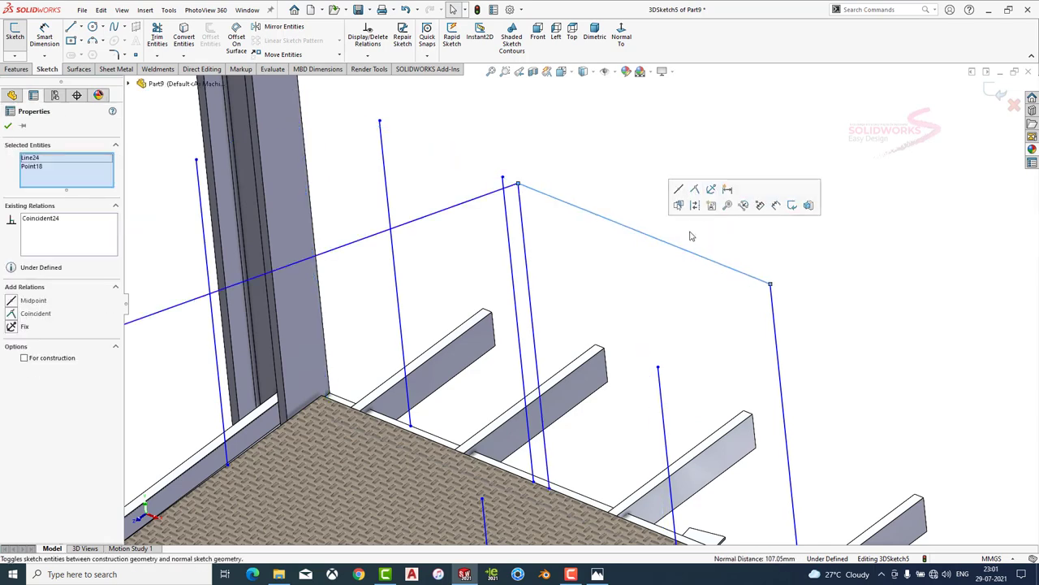
scroll(674, 201, "down", 2)
key("l")
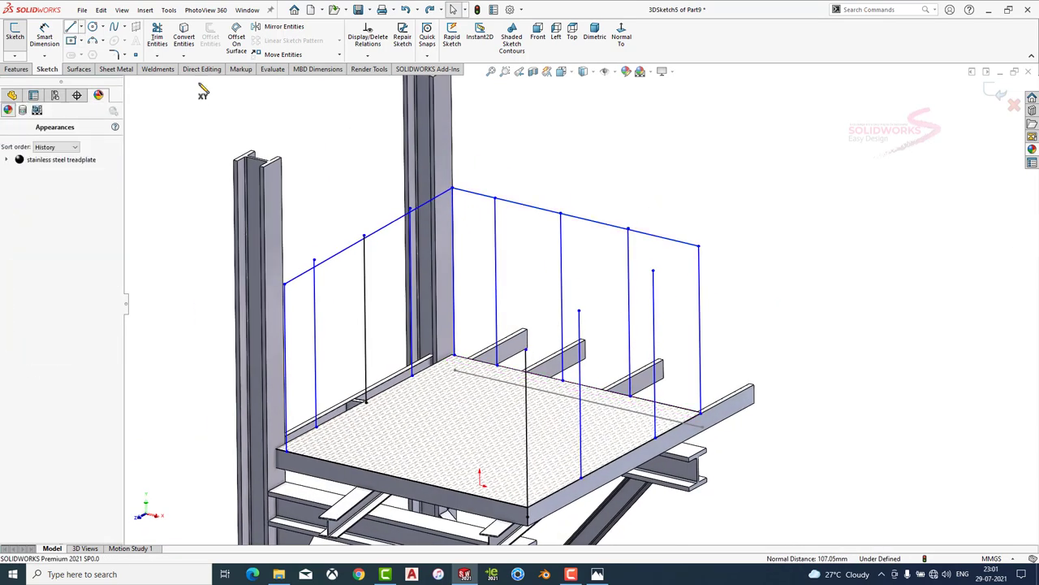
left_click(698, 246)
Draw a rail line to the left corner and a line down to the deck's lower edge.
left_click(579, 310)
left_click(285, 284)
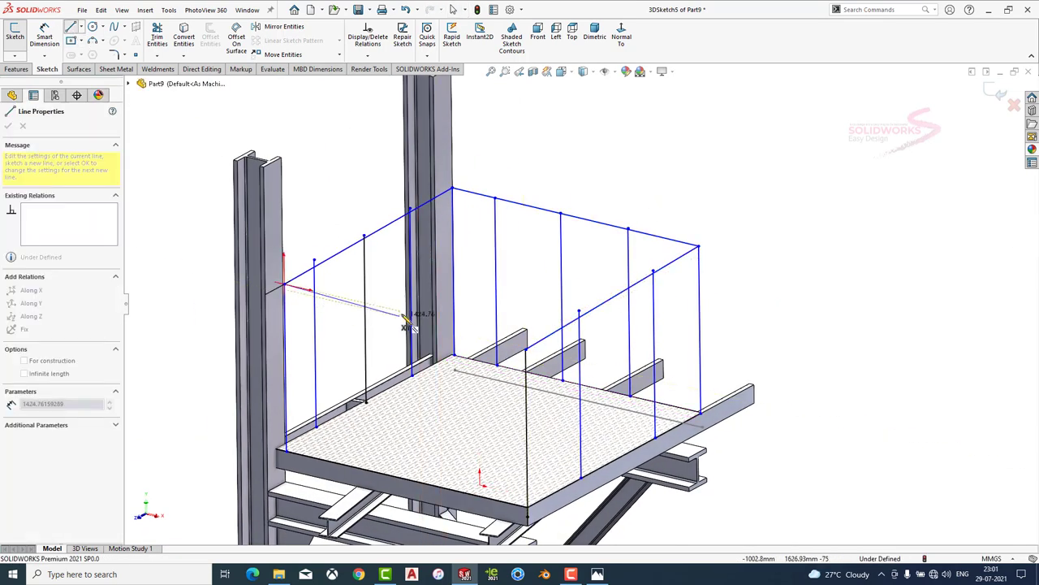
mouse_move(475, 327)
middle_mouse_down()
mouse_move(549, 331)
mouse_move(622, 298)
middle_mouse_up()
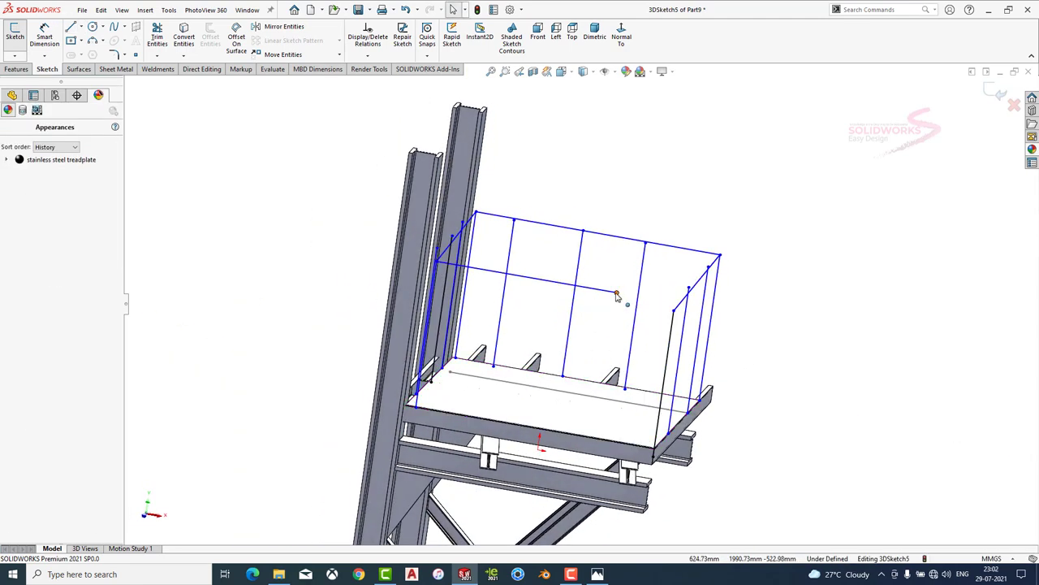
key("l")
left_click(560, 284)
left_click(537, 439)
key("Escape")
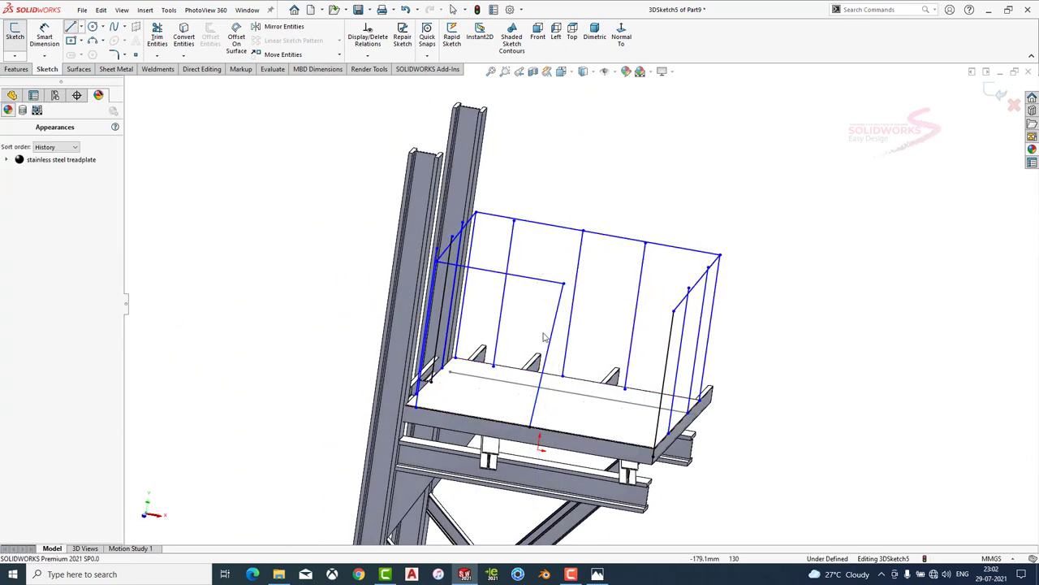
left_click(627, 341)
In Dimetric view, draw a mid-height rail between two posts.
left_click(595, 37)
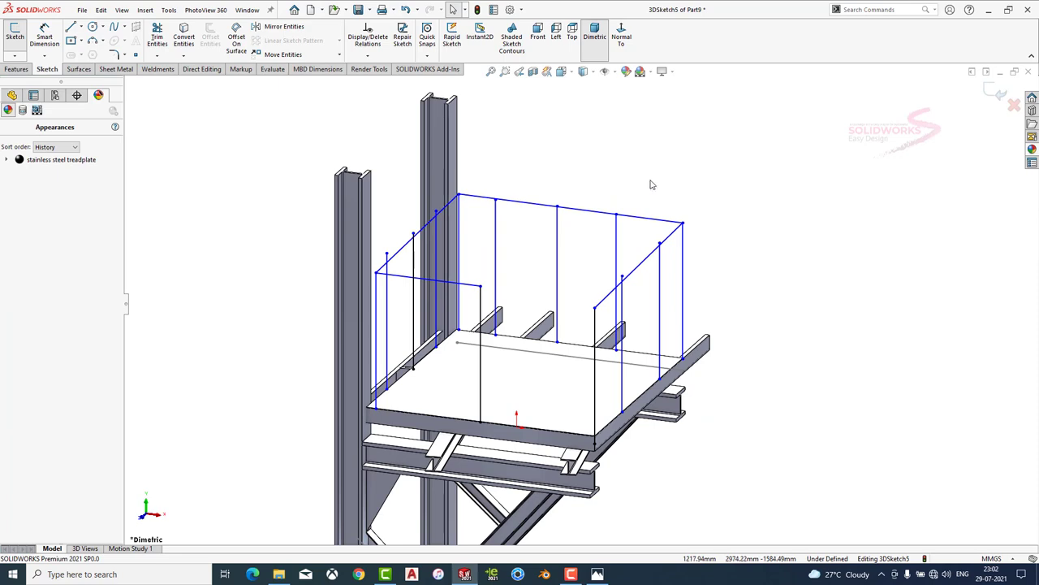
key("l")
left_click(596, 377)
left_click(684, 291)
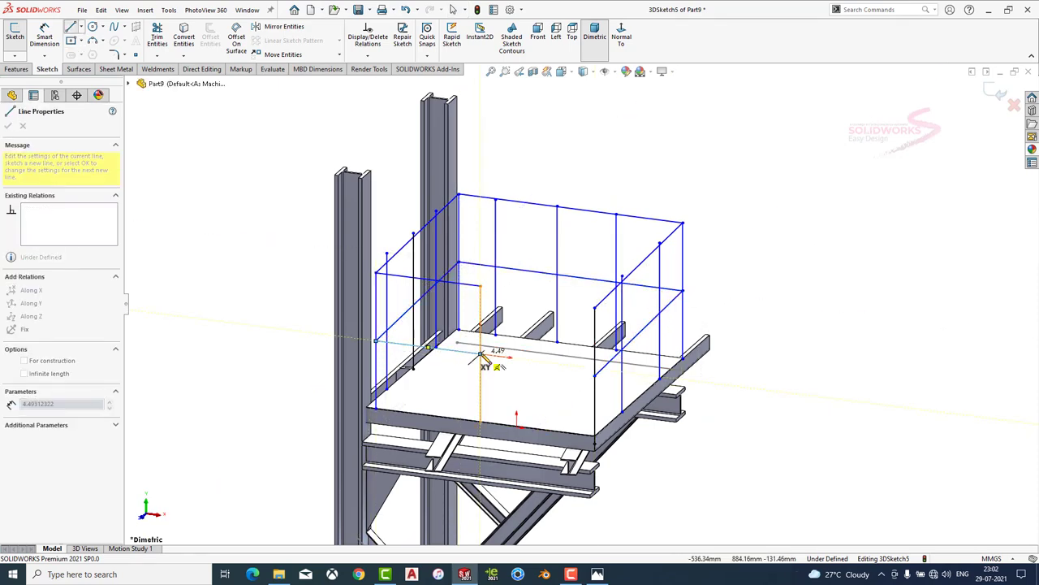
key("Escape")
middle_click_drag(487, 371, 515, 363)
Draw a line along the treadplate deck edge from its corner.
left_click(158, 69)
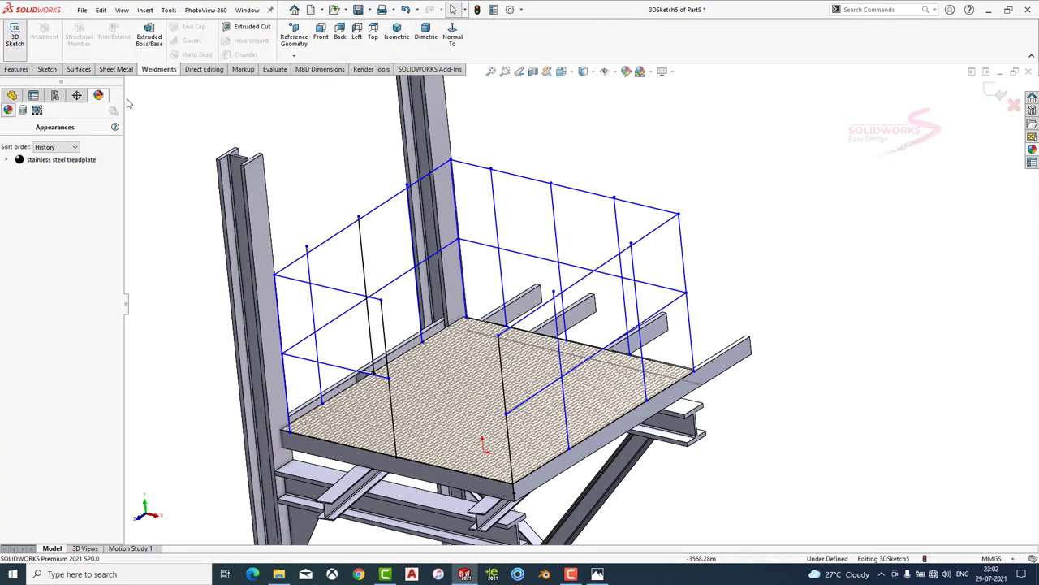
left_click(46, 69)
left_click(72, 27)
left_click(290, 430)
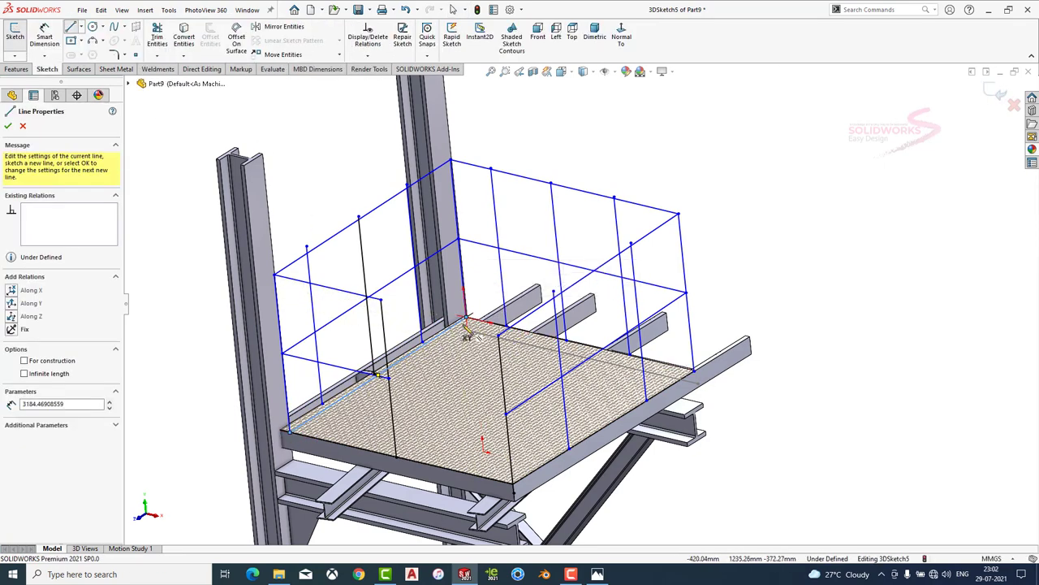
left_click(467, 323)
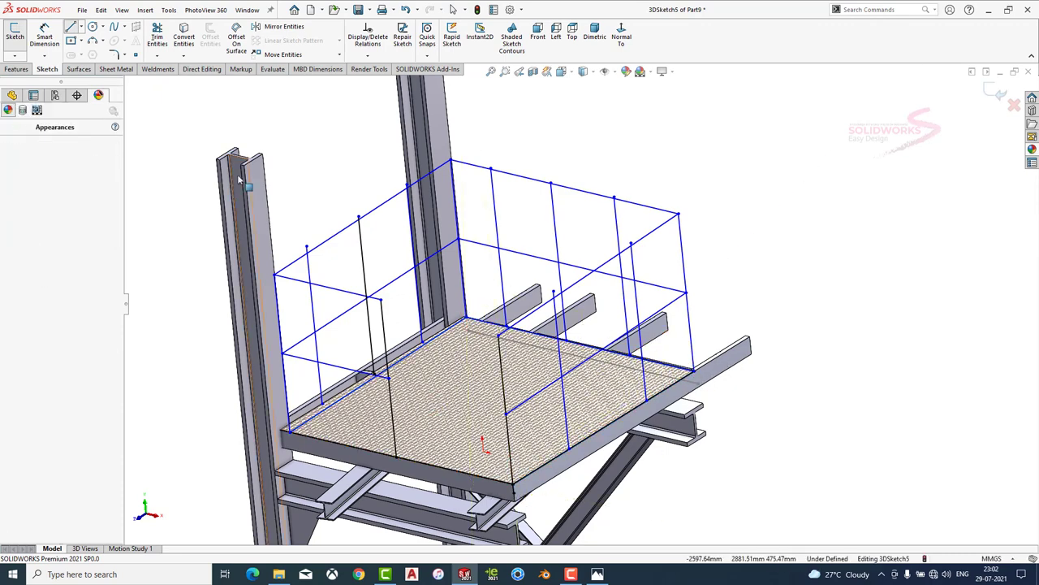
key("e")
left_click(292, 383)
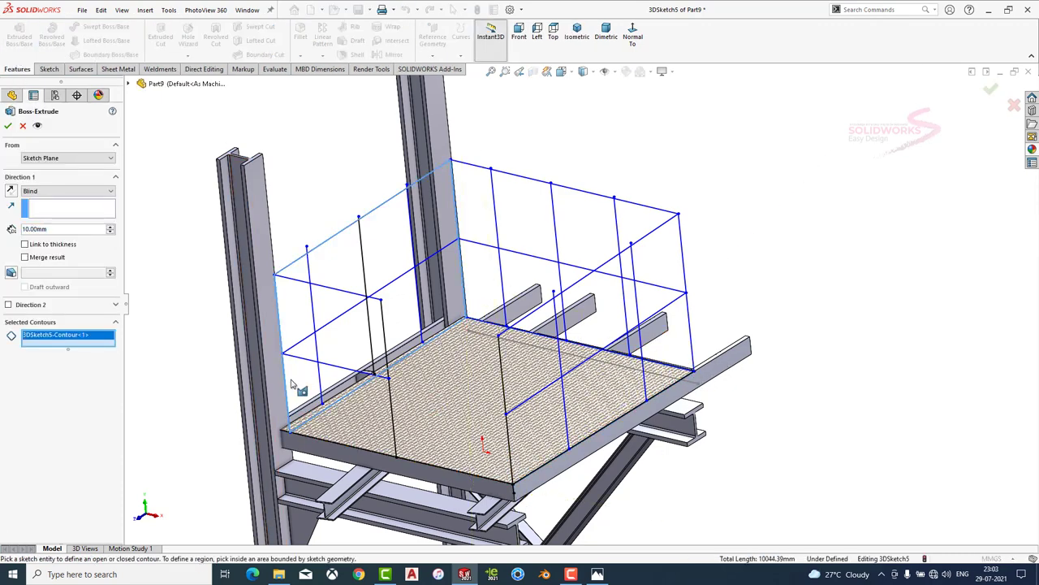
left_click(23, 125)
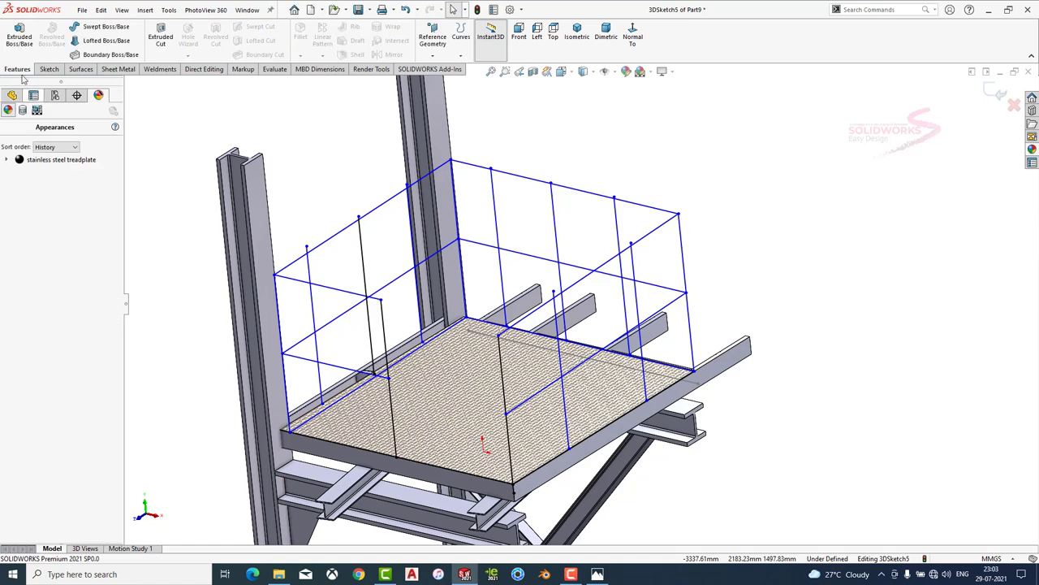
left_click(81, 69)
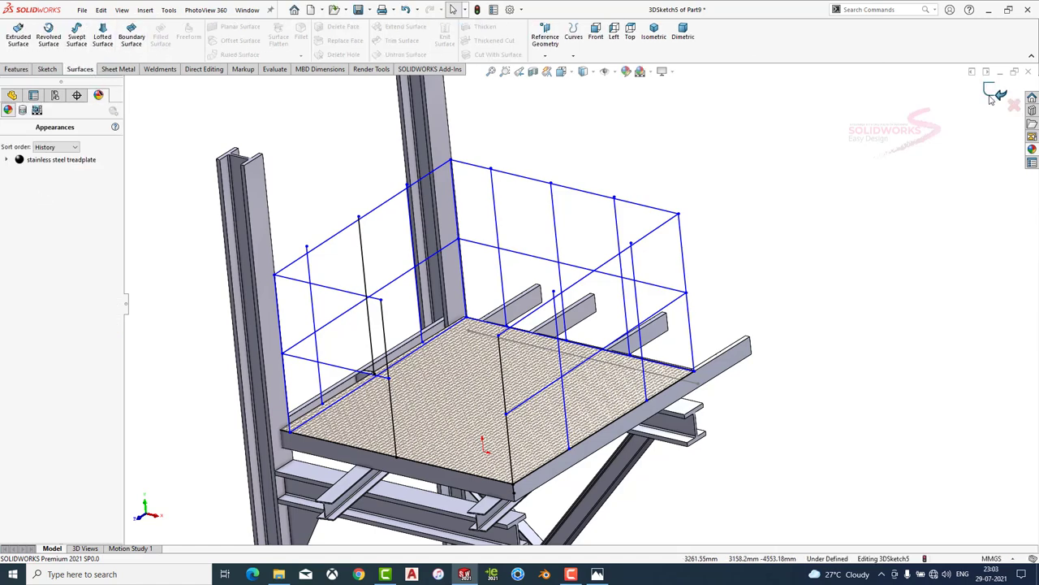
left_click(18, 37)
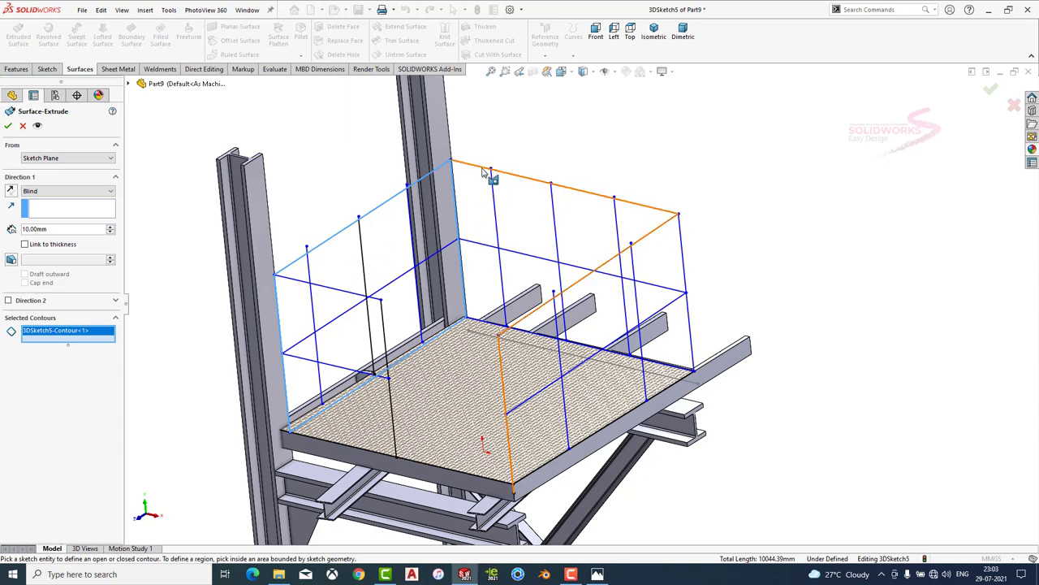
key("Escape")
scroll(336, 427, "down", 3)
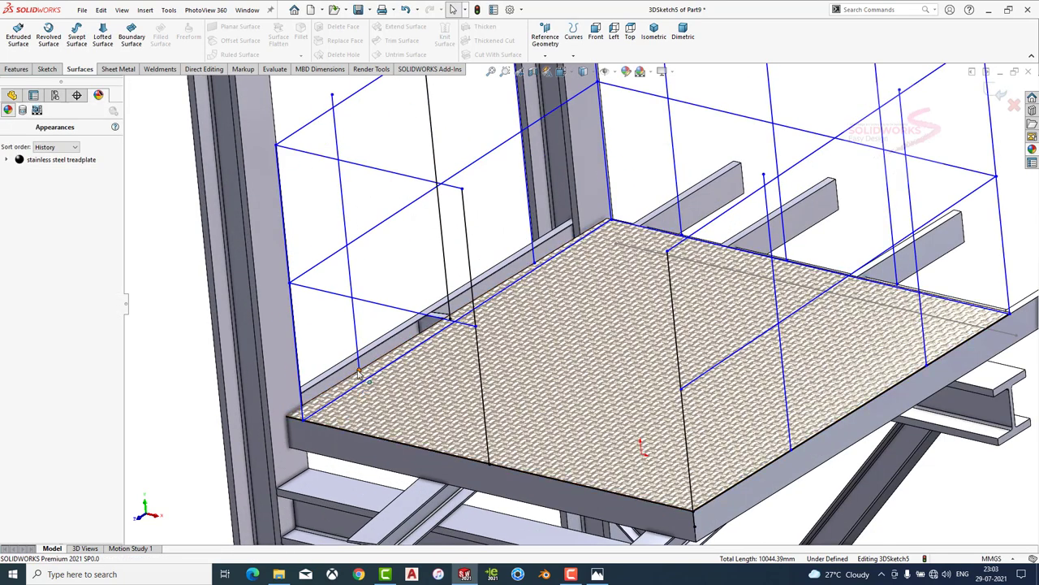
left_click(358, 373)
left_click(380, 366, "ctrl")
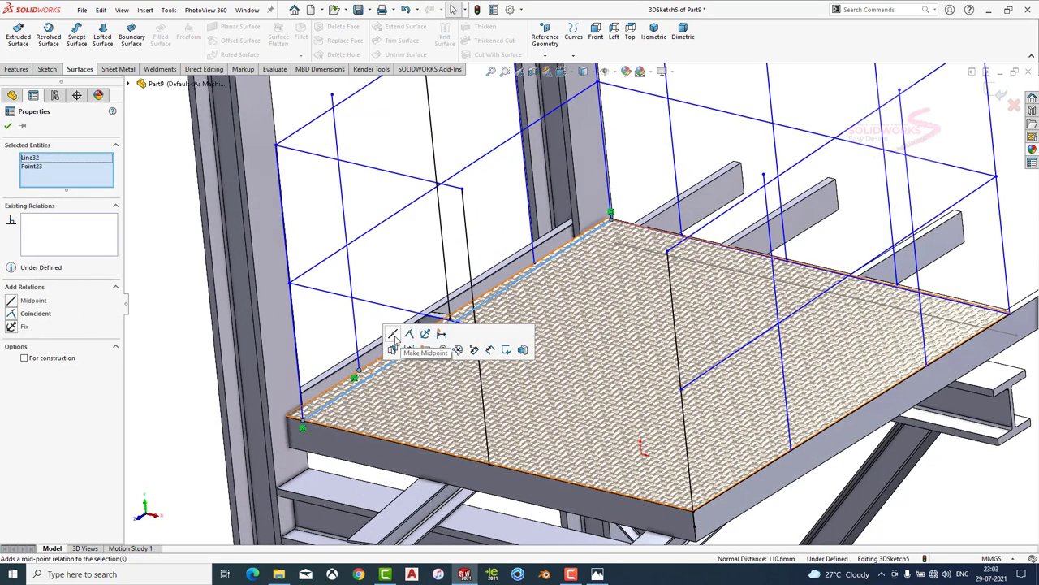
scroll(383, 359, "up", 3)
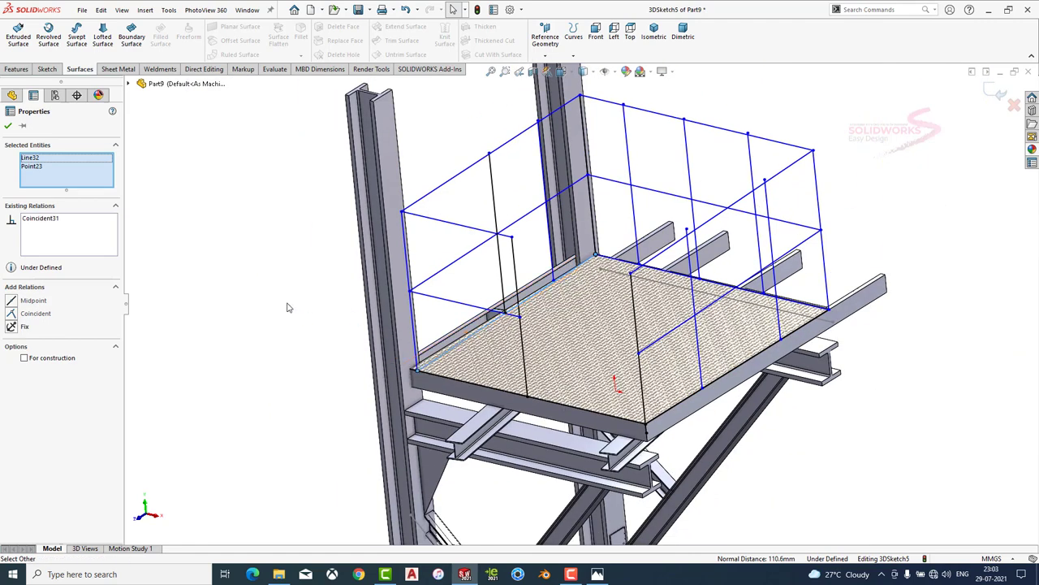
key("Escape")
scroll(556, 325, "down", 2)
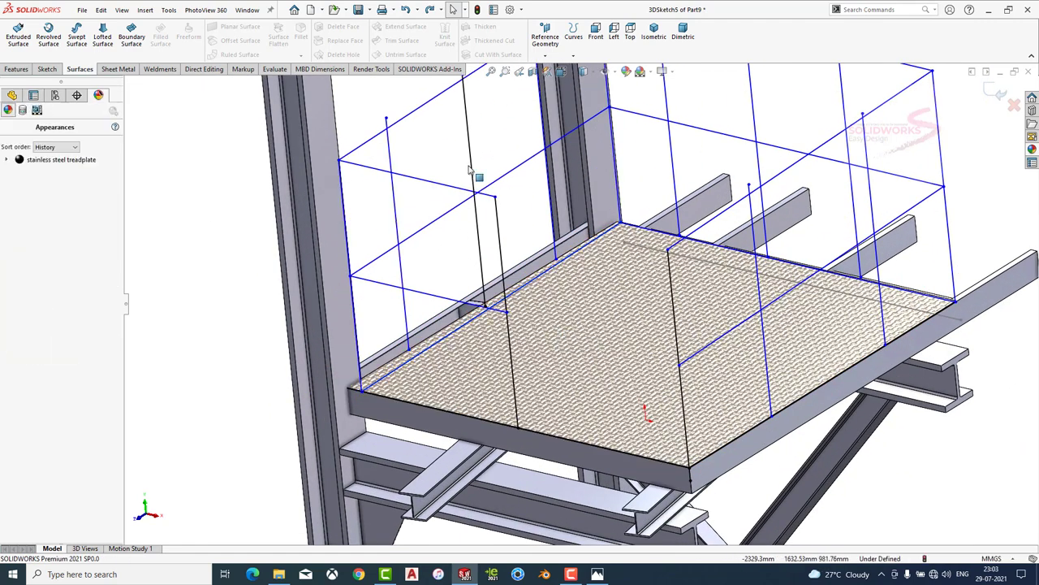
left_click(660, 39)
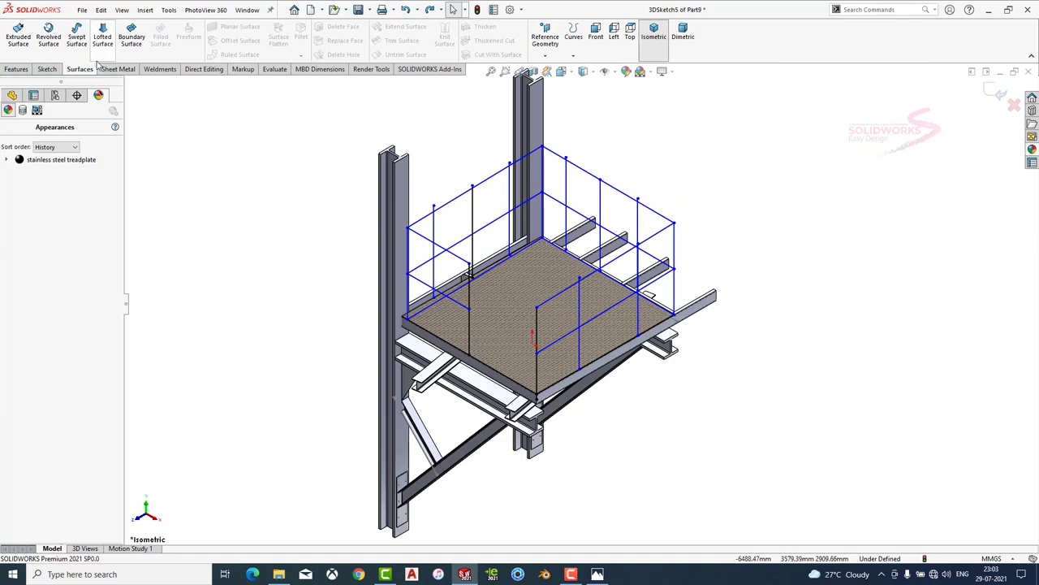
left_click(162, 69)
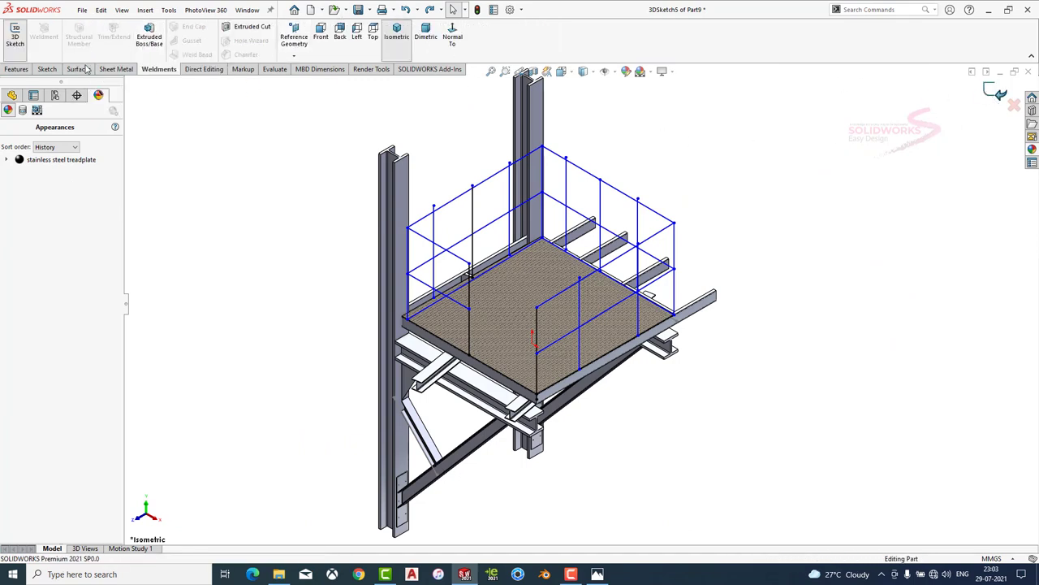
left_click(14, 36)
Start a structural member with the ansi inch 3 S40 pipe profile and pick the first top rail line.
left_click(78, 37)
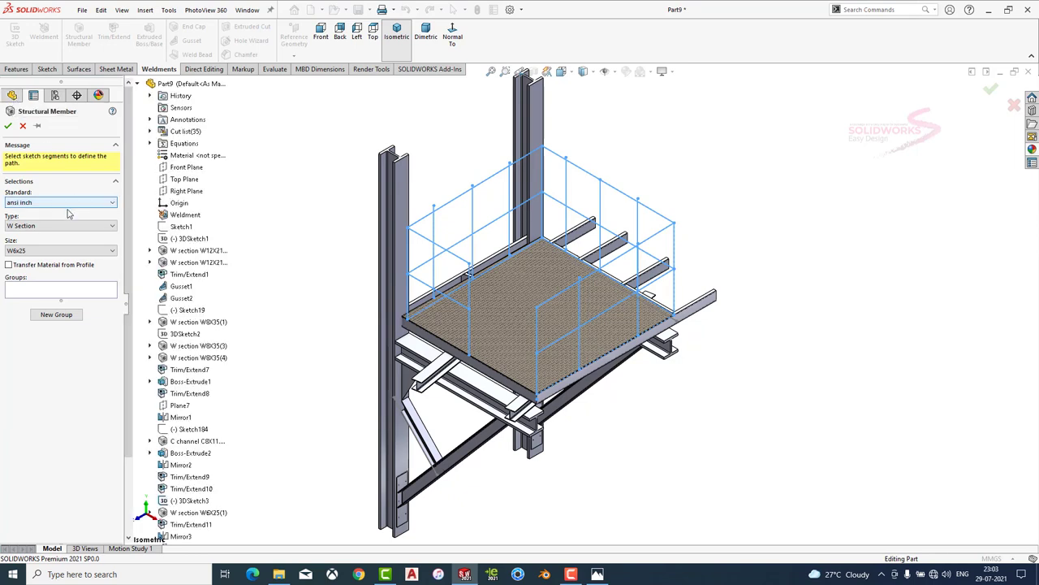
left_click(67, 252)
left_click(61, 225)
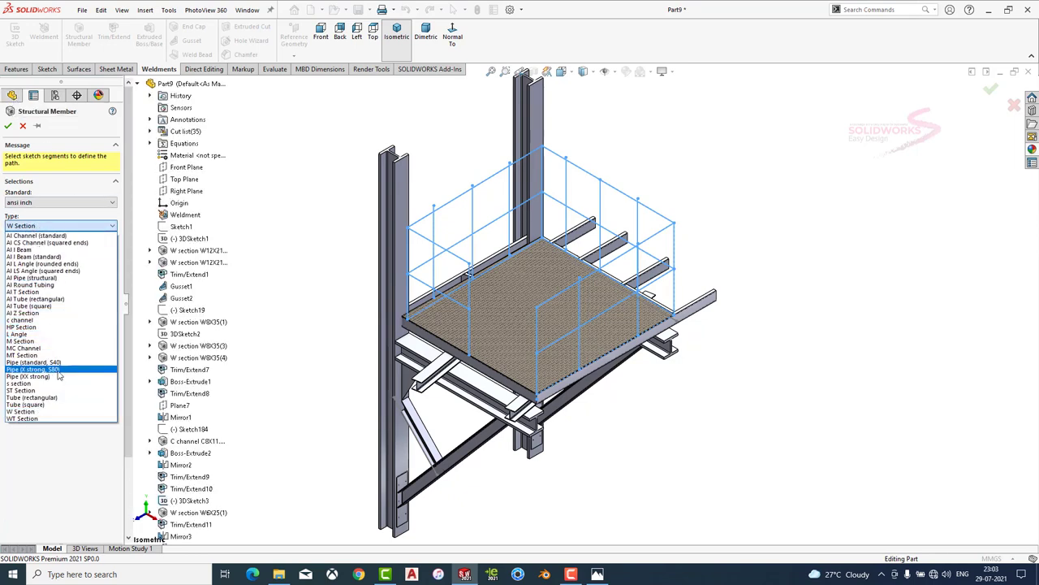
left_click(61, 280)
left_click(61, 250)
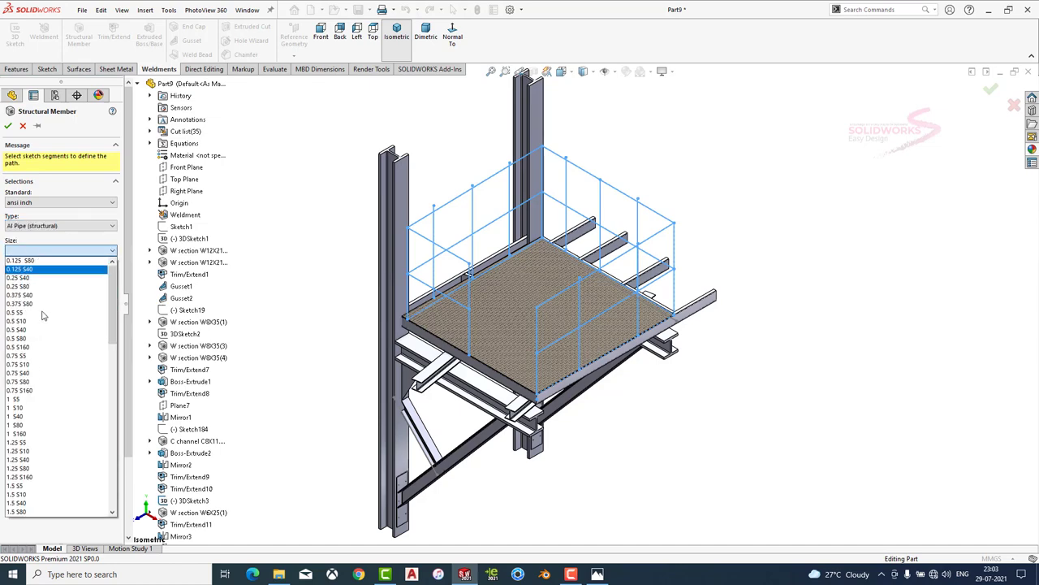
left_click(57, 496)
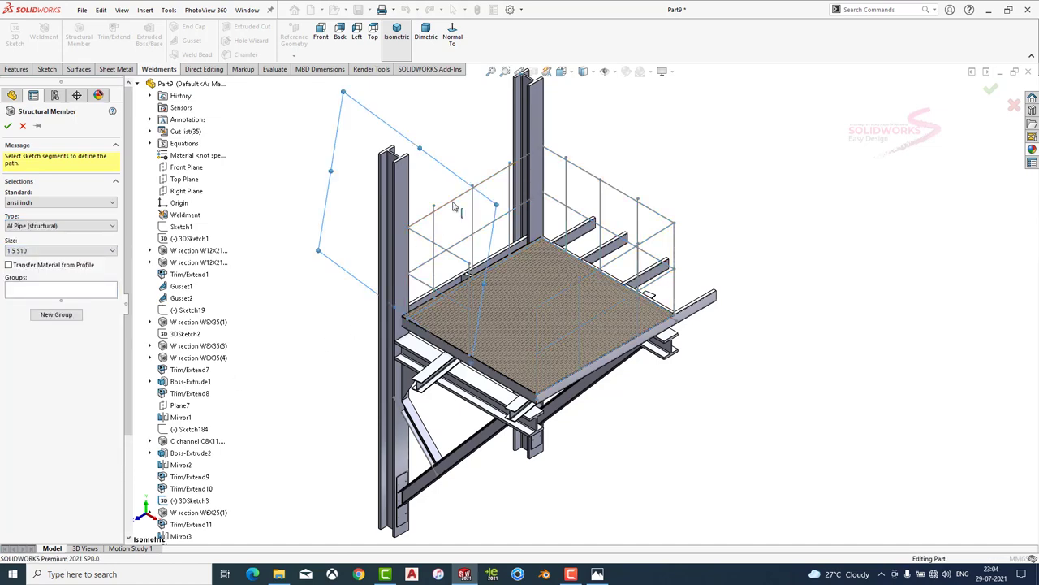
left_click(453, 200)
scroll(545, 161, "down", 3)
left_click(57, 258)
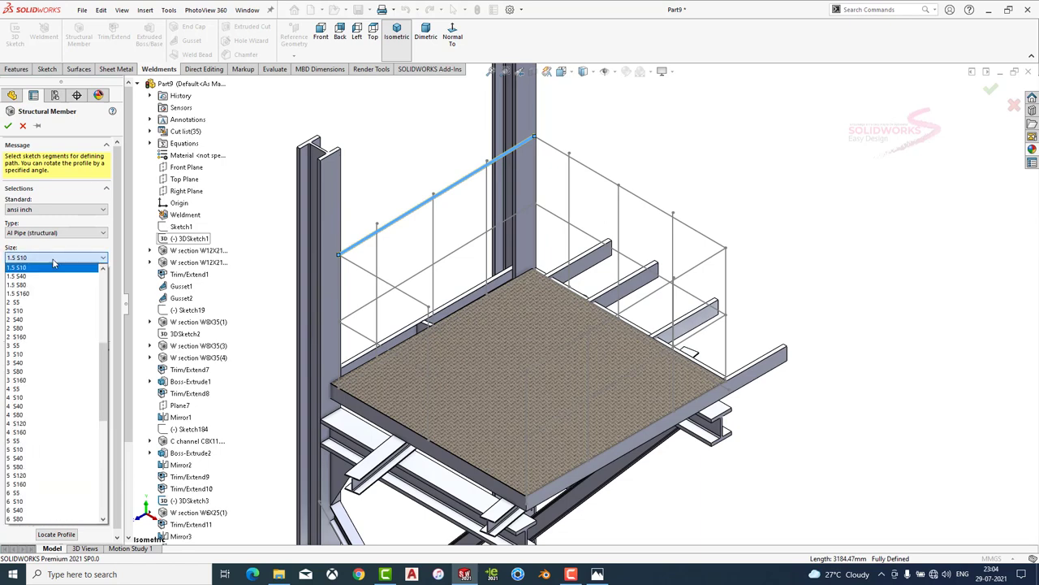
left_click(32, 362)
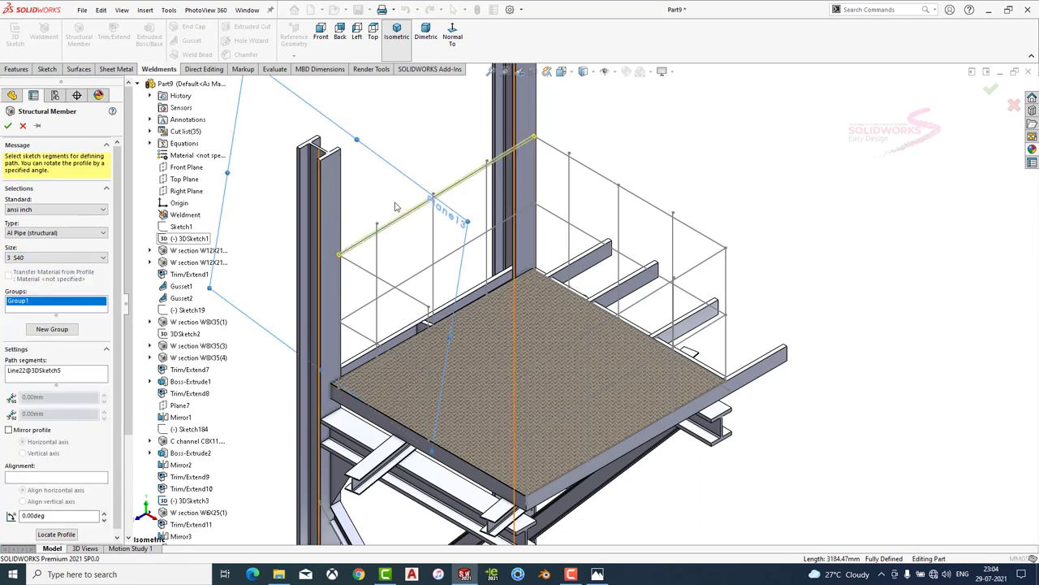
Add the remaining top rail segments to the first member group.
left_click(395, 207)
scroll(583, 307, "up", 3)
left_click(592, 231)
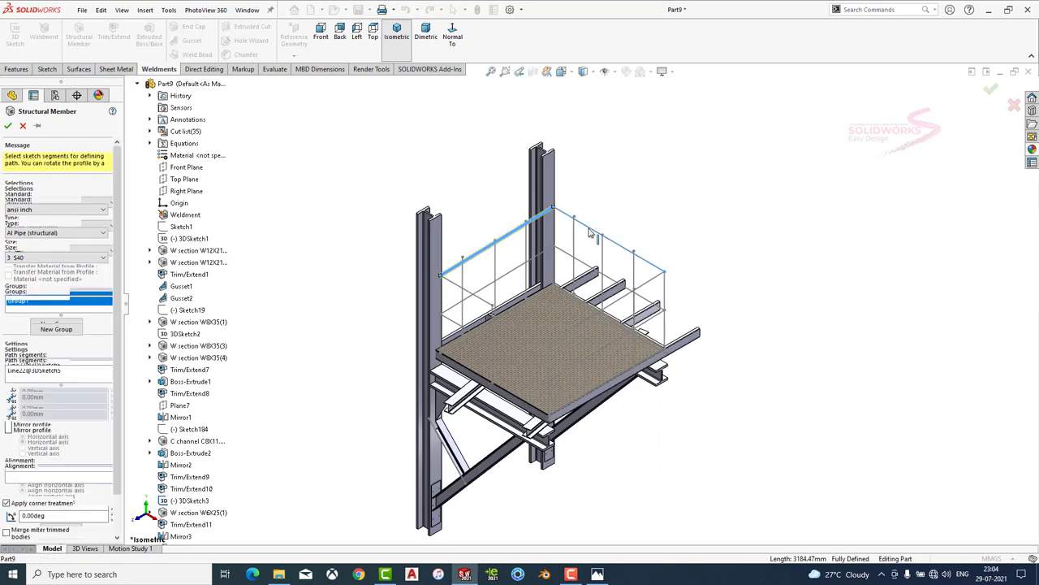
left_click(589, 317)
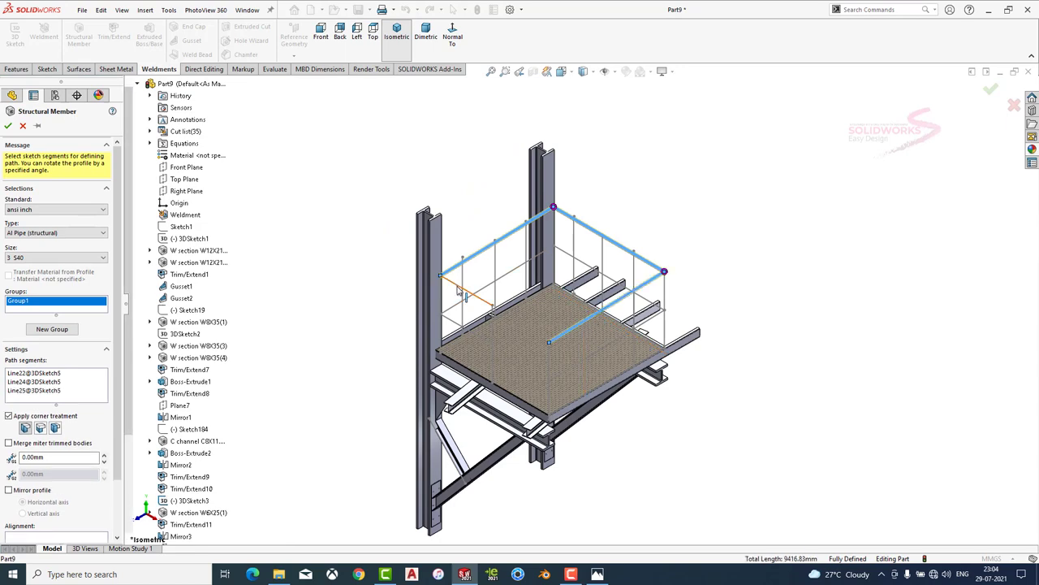
left_click(458, 290)
Create a second group containing the four mid rail segments.
left_click(52, 329)
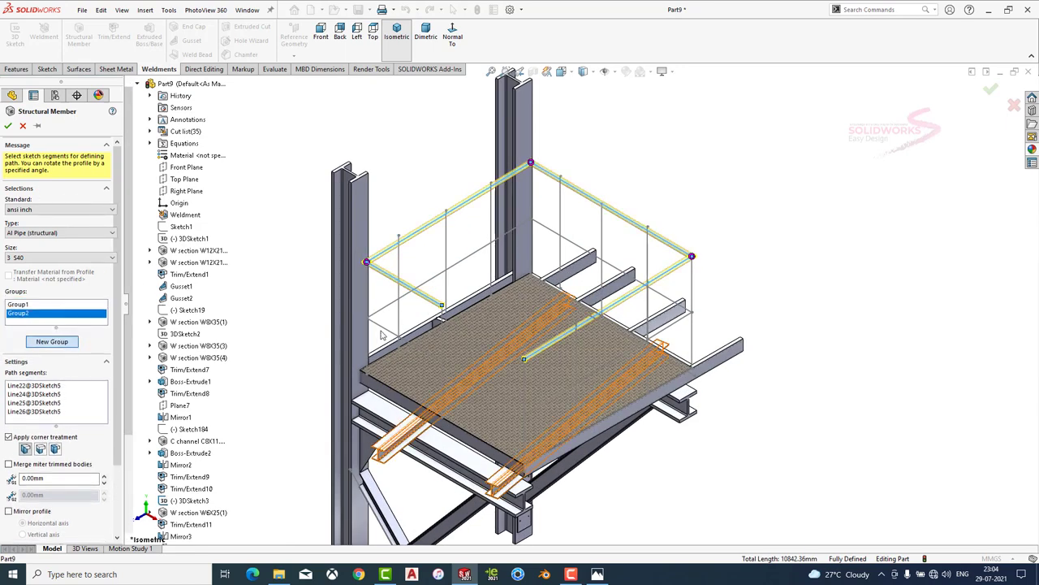
left_click(403, 338)
left_click(488, 246)
left_click(560, 237)
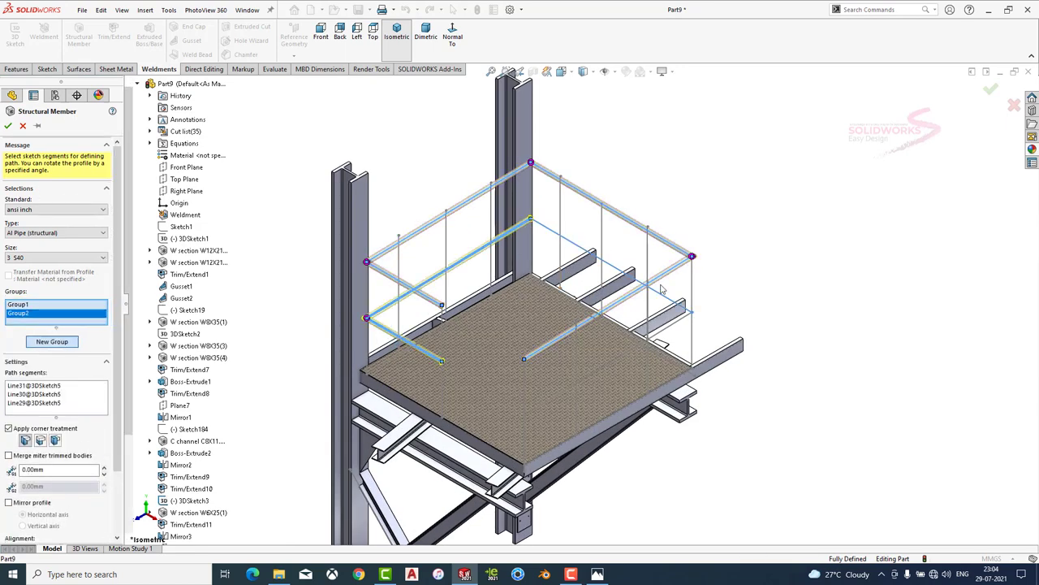
left_click(676, 321)
Put all vertical post lines into a third group and build the 3 S40 pipe members.
left_click(52, 342)
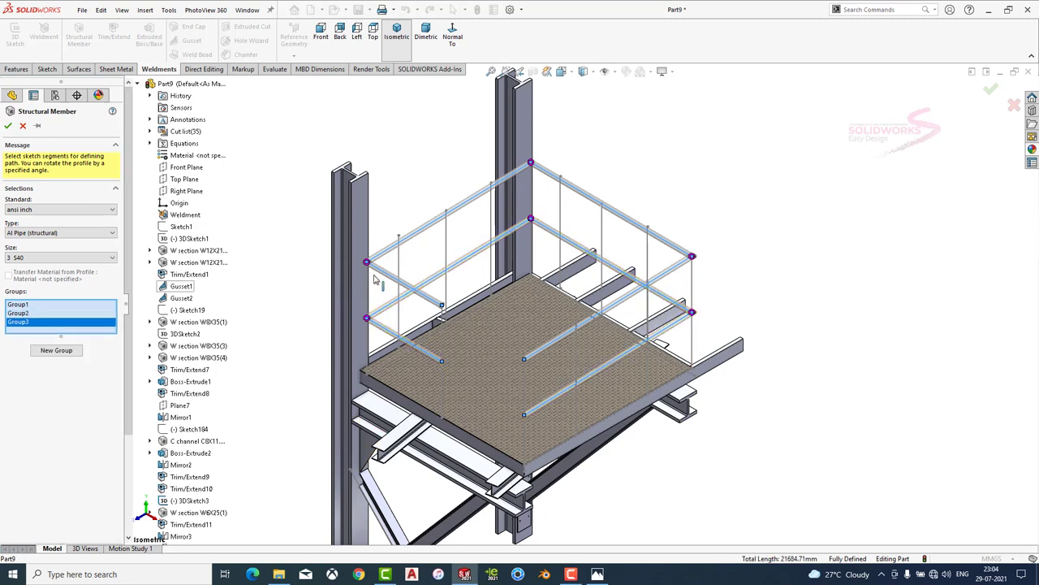
left_click(398, 262)
left_click(445, 248)
left_click(492, 228)
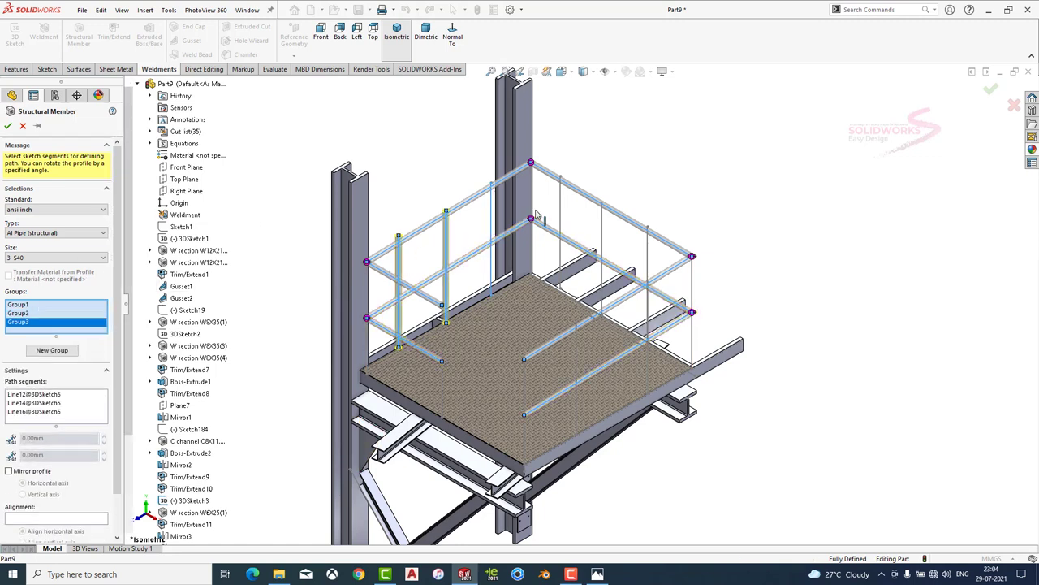
left_click(560, 232)
left_click(560, 232)
left_click(602, 232)
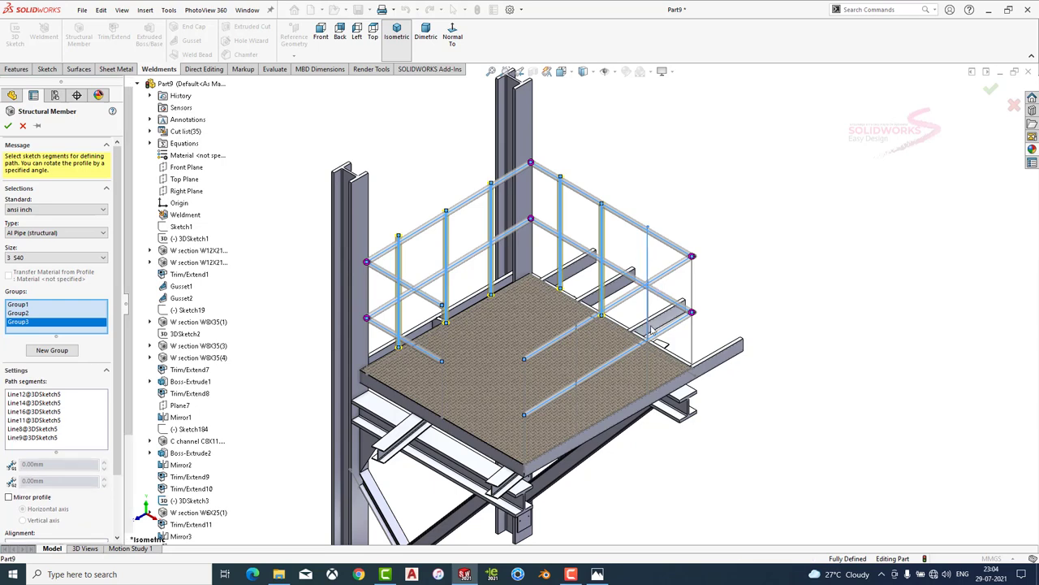
left_click(648, 349)
left_click(576, 361)
left_click(525, 374)
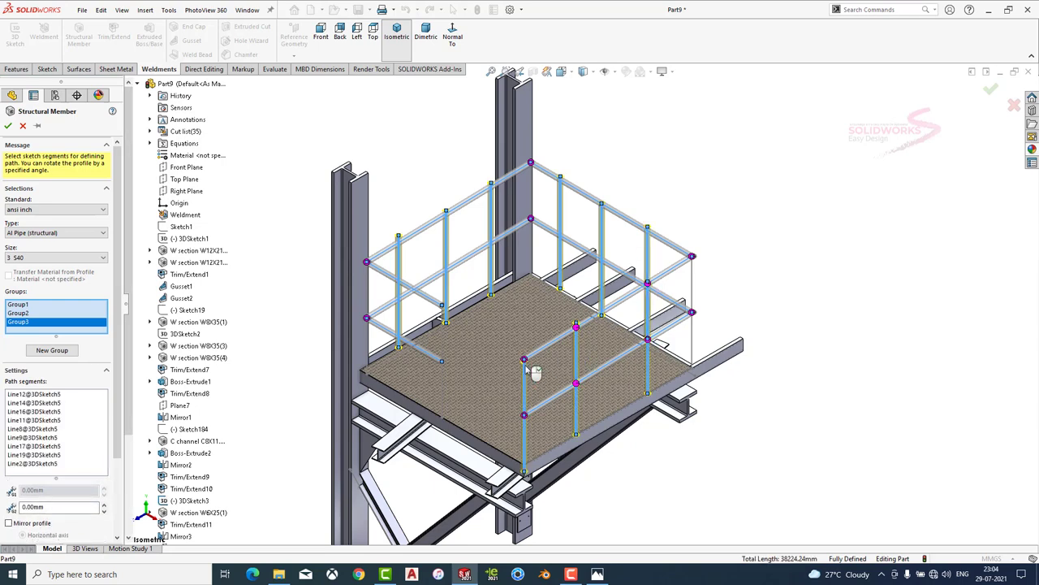
left_click(443, 399)
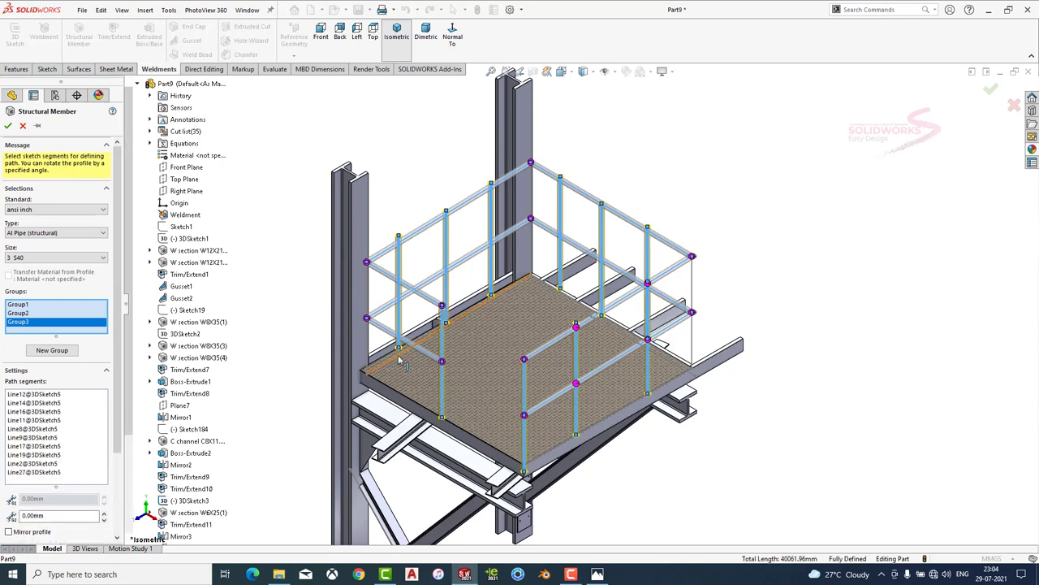
left_click(8, 125)
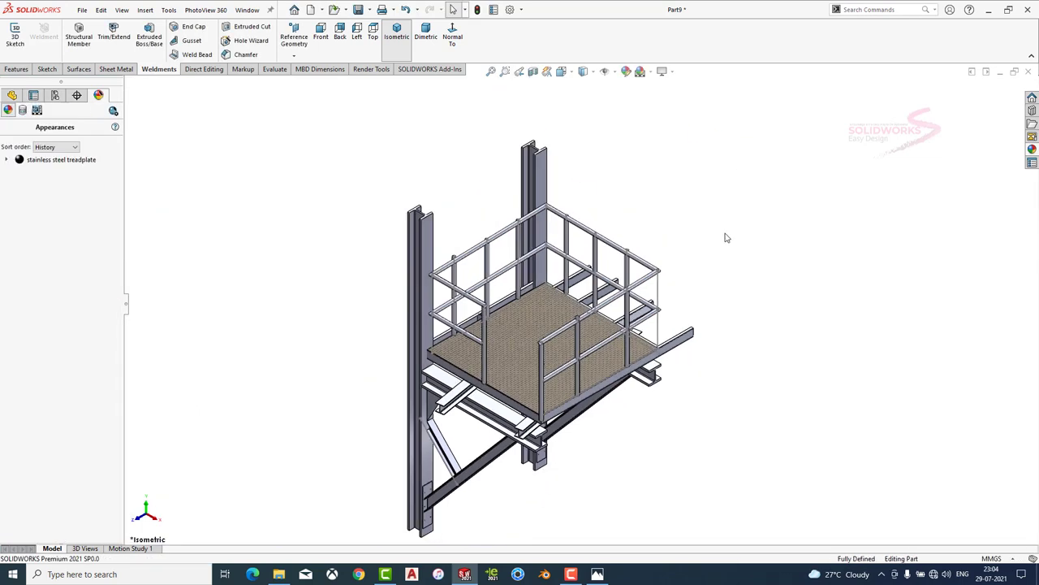
Create a reference plane through the front railing's lower rail and a vertical post line.
scroll(643, 334, "down", 2)
scroll(682, 284, "up", 3)
middle_click_drag(673, 279, 679, 236)
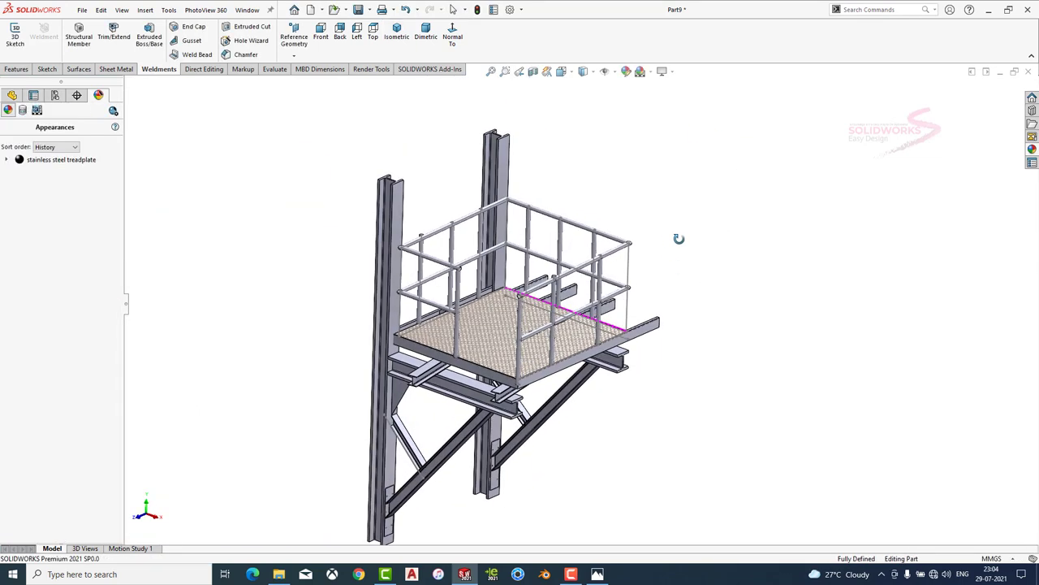
scroll(537, 312, "down", 4)
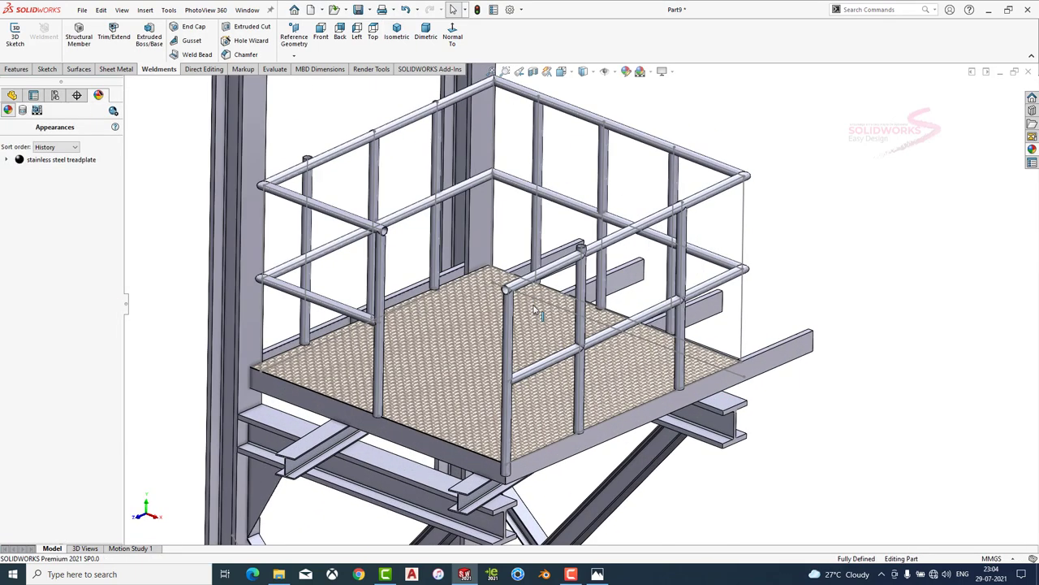
left_click(525, 380)
left_click(16, 69)
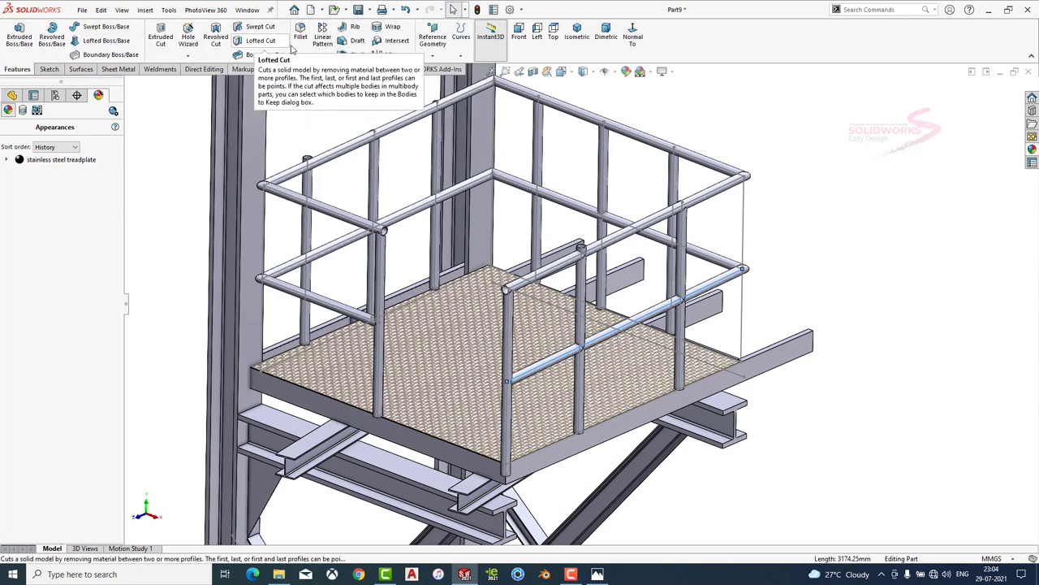
left_click(431, 37)
left_click(436, 69)
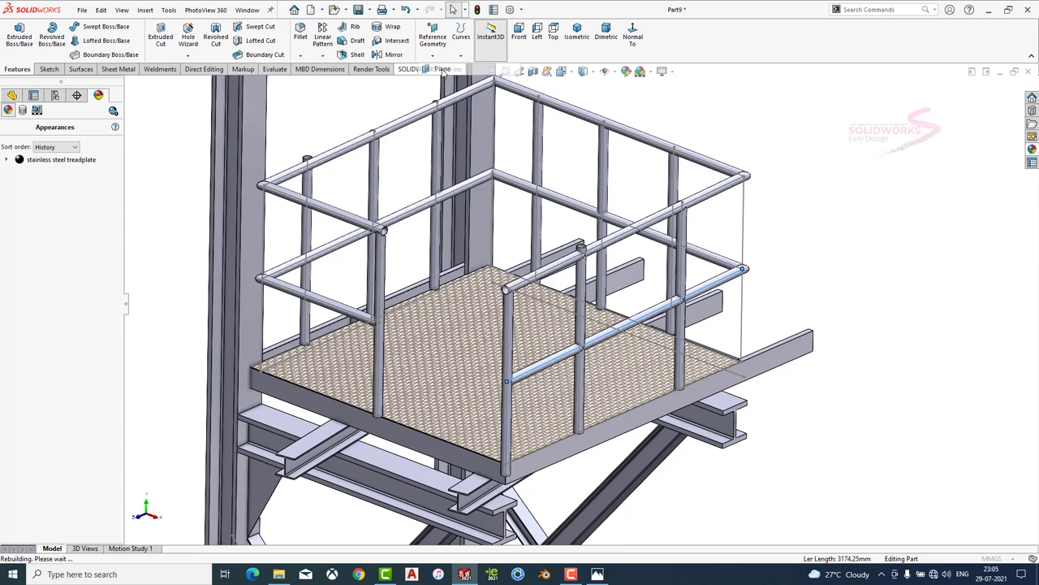
left_click(505, 407)
left_click(8, 128)
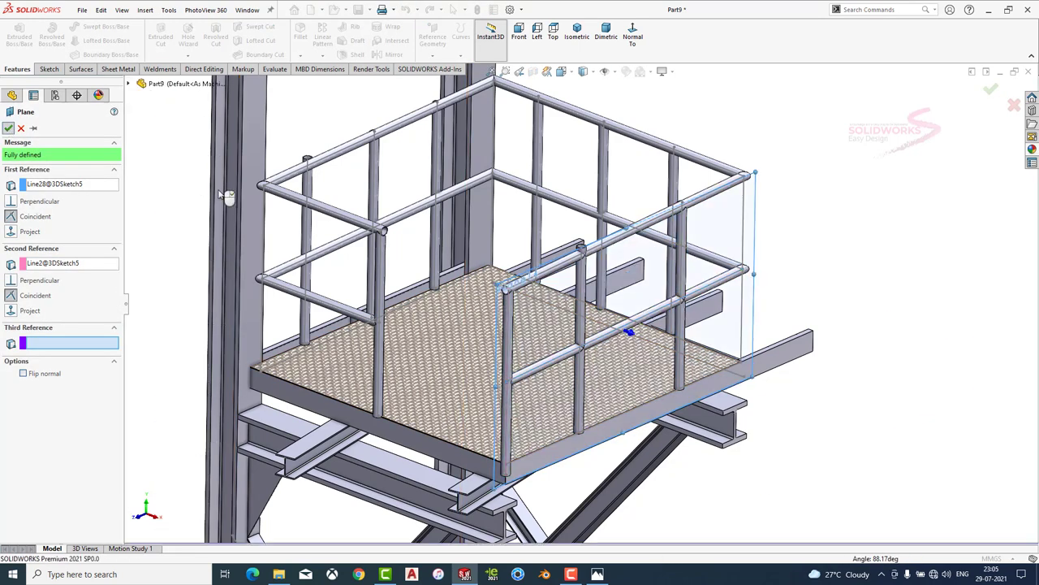
Try a plane from a top rail and a post line, then cancel it as invalid.
left_click(461, 34)
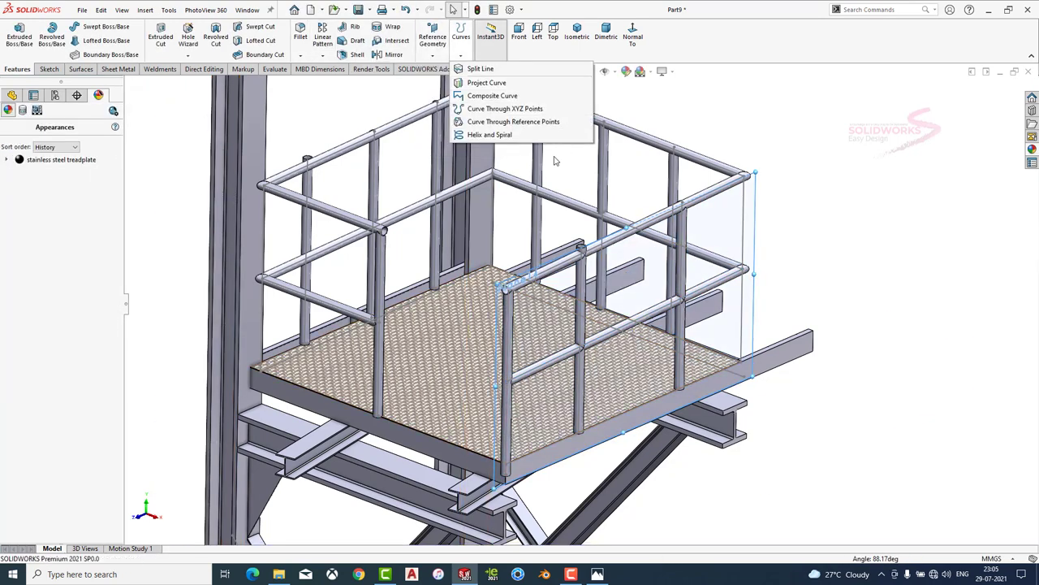
left_click(433, 50)
left_click(433, 40)
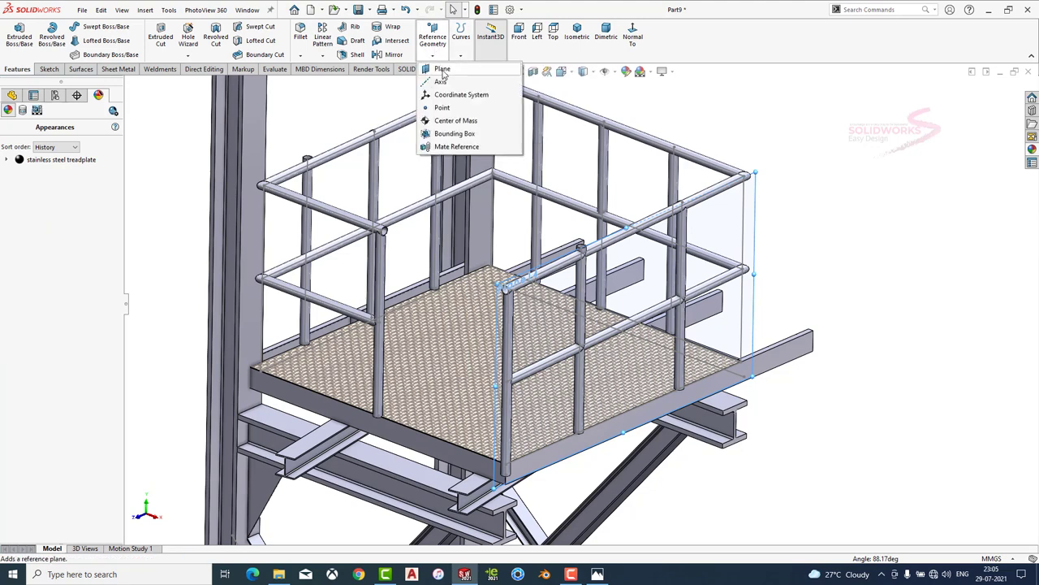
left_click(443, 68)
left_click(528, 98)
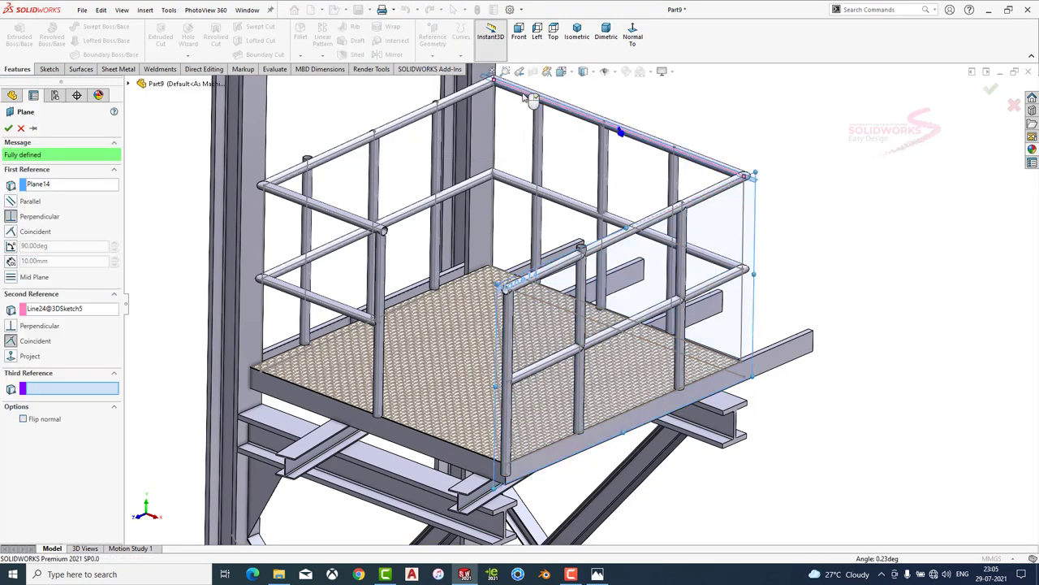
left_click(539, 132)
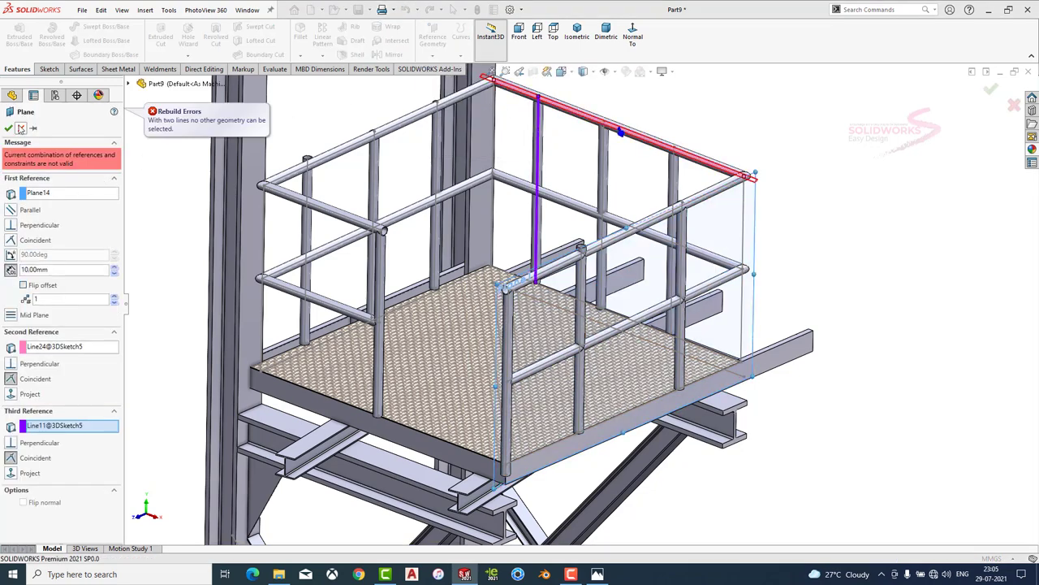
left_click(21, 128)
Create a side reference plane from two railing lines on the far side of the platform.
left_click(432, 50)
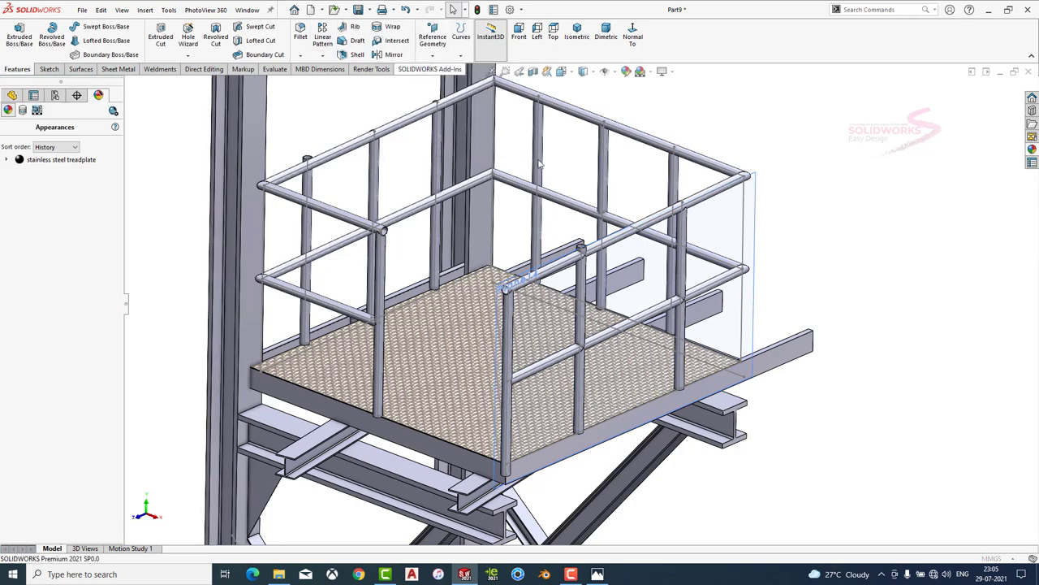
left_click(565, 203)
middle_click_drag(565, 203, 741, 180)
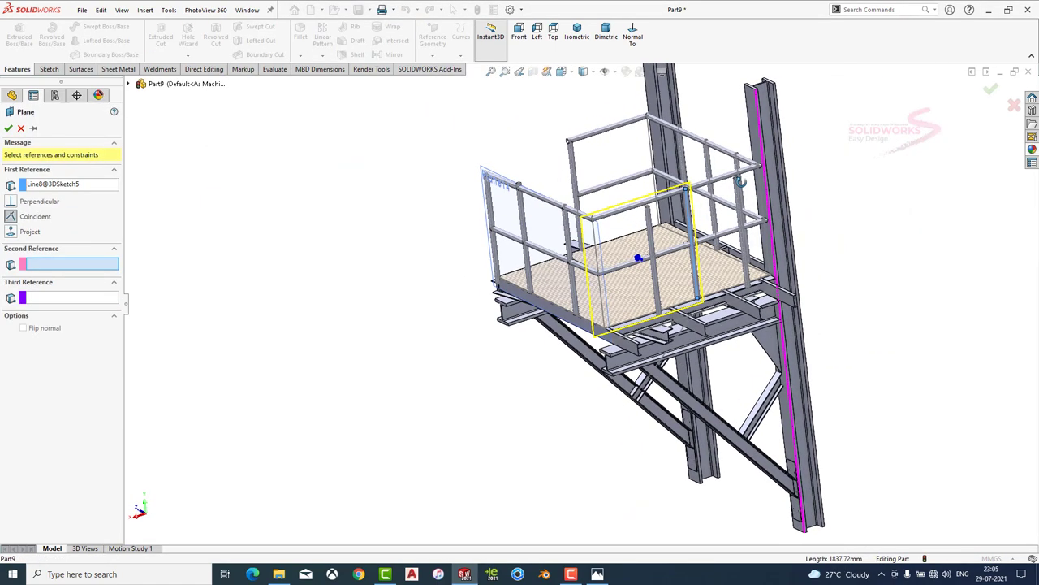
scroll(741, 181, "down", 3)
left_click(752, 193)
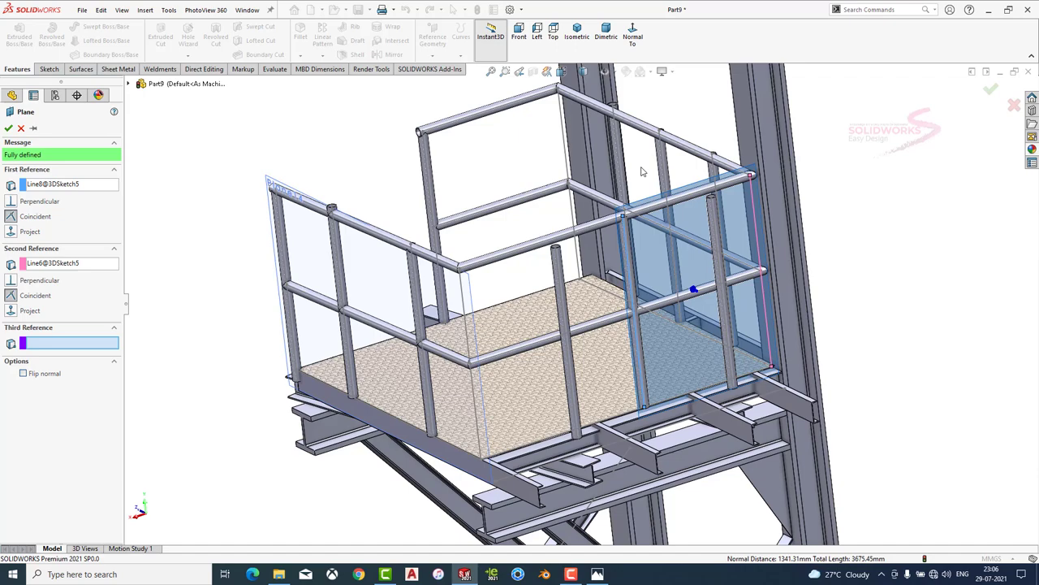
left_click(9, 128)
Create a third plane from a rail line and a different post, replacing the invalid reference.
middle_click_drag(488, 284, 528, 219)
scroll(528, 219, "down", 3)
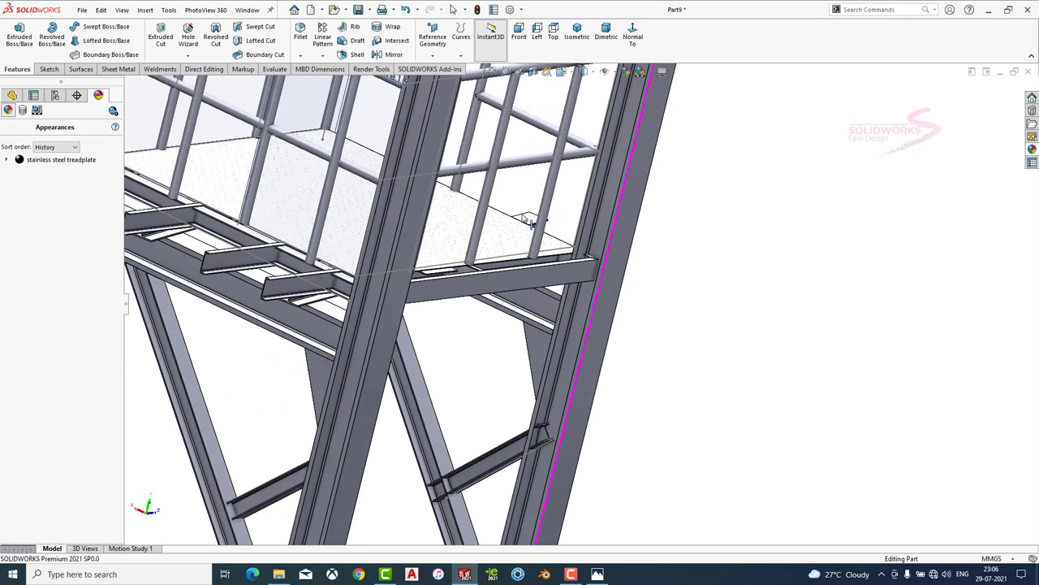
left_click(433, 37)
left_click(378, 68)
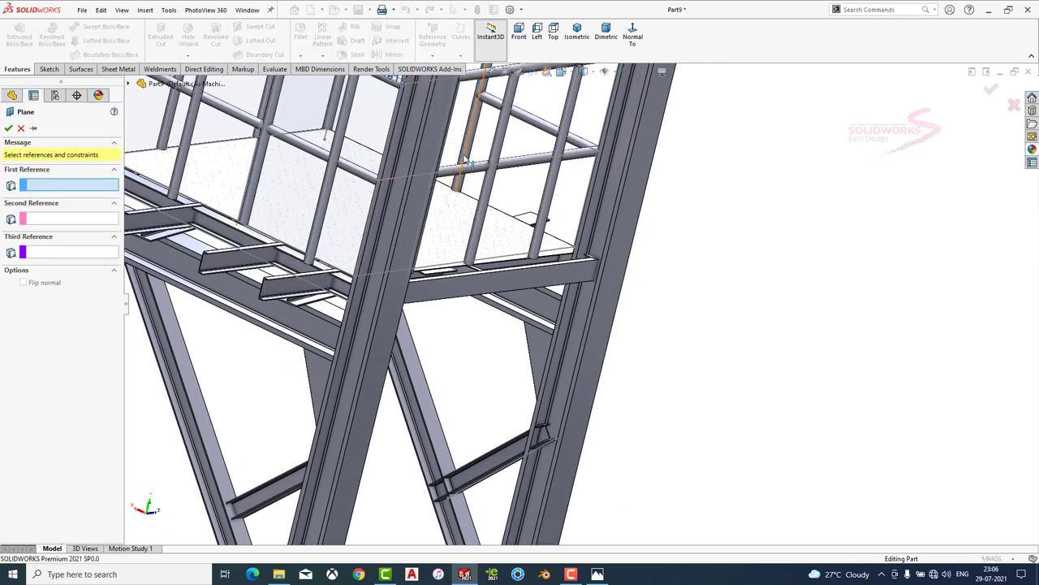
left_click(482, 172)
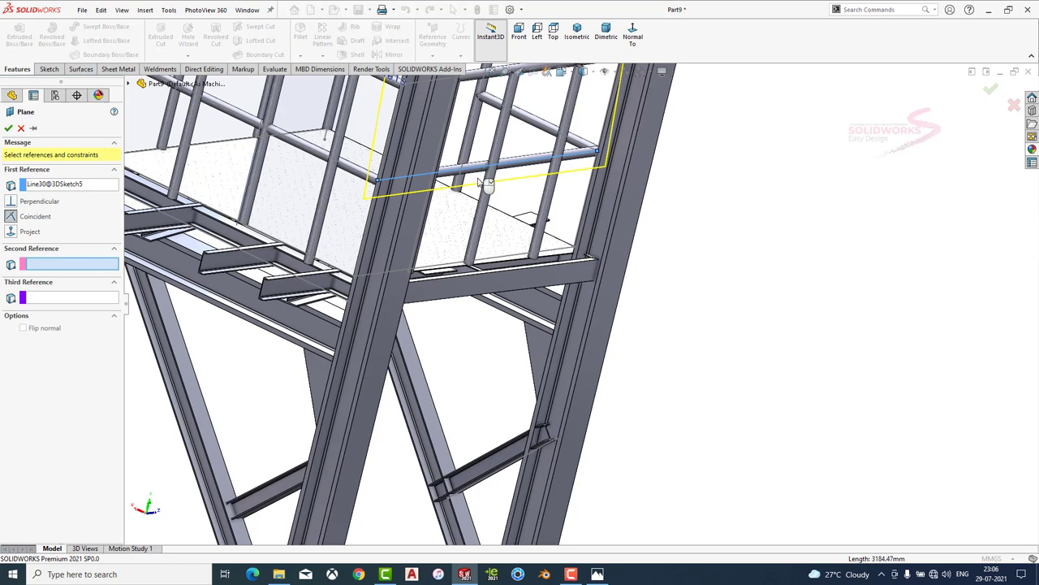
left_click(425, 227)
right_click(90, 289)
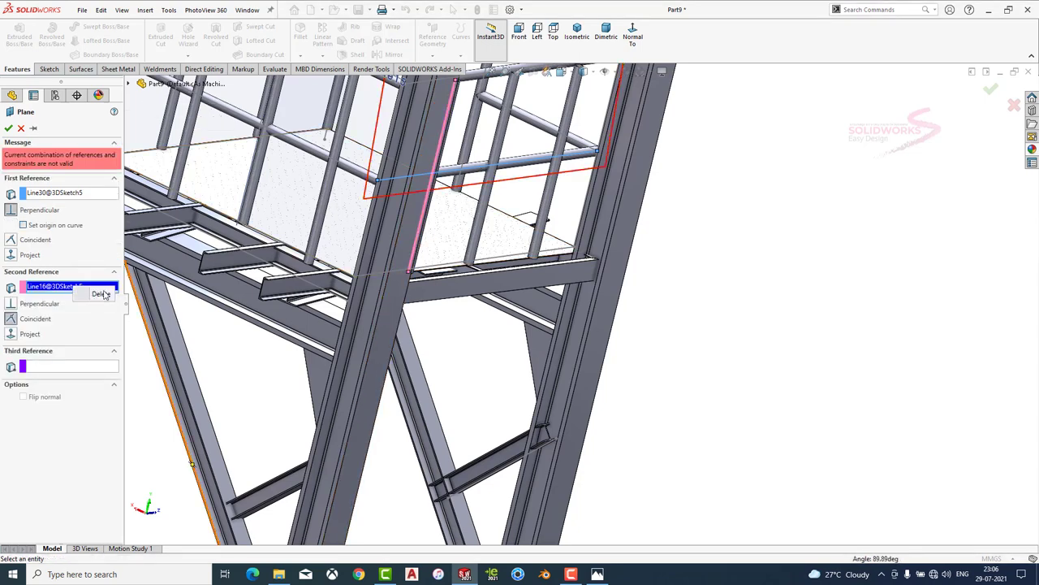
left_click(100, 293)
scroll(586, 190, "up", 5)
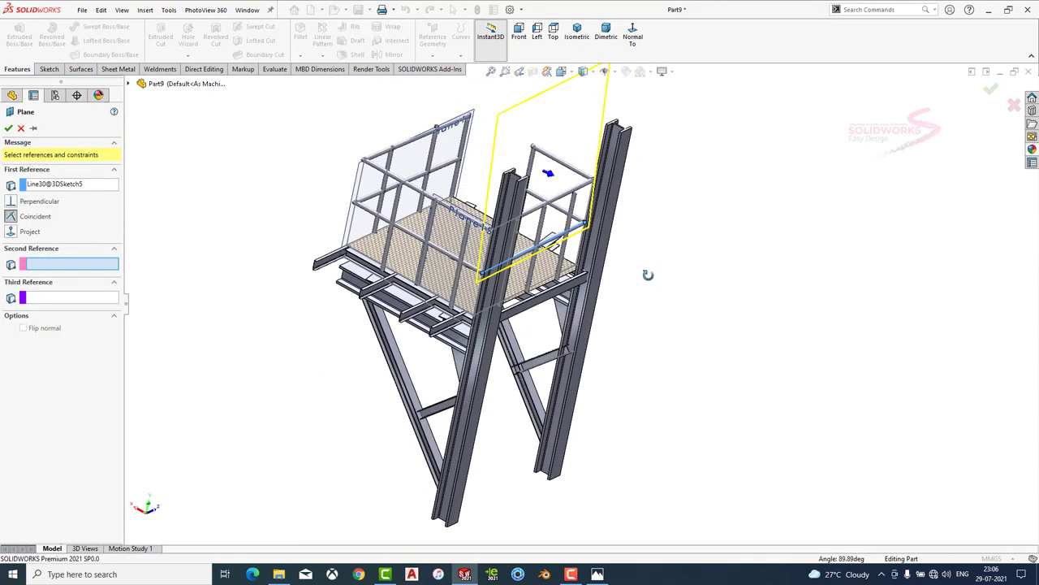
middle_click_drag(647, 273, 593, 219)
left_click(586, 214)
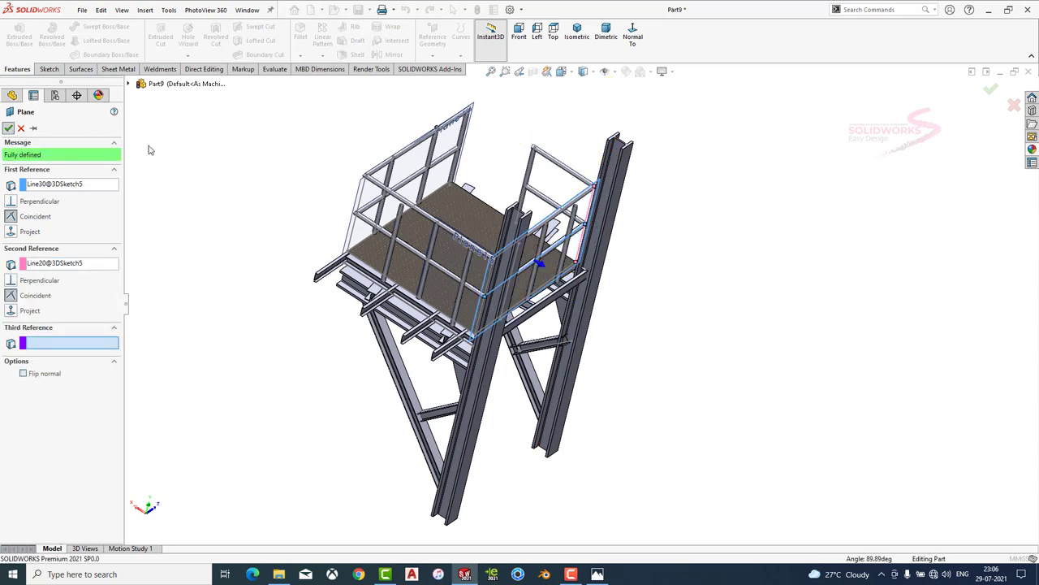
left_click(8, 128)
middle_click_drag(698, 341, 703, 233)
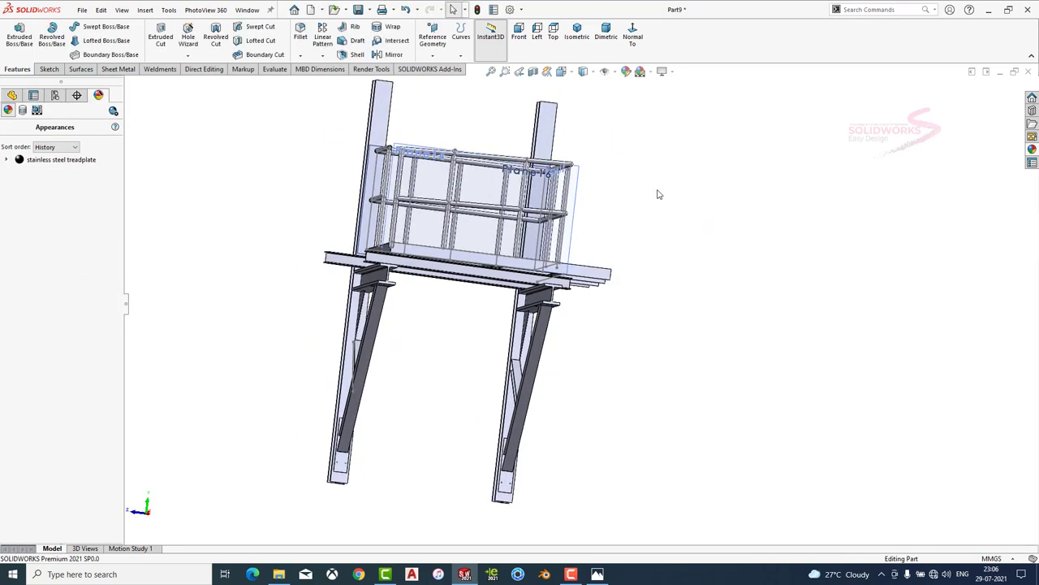
middle_click_drag(658, 193, 589, 252)
Sketch a corner rectangle for the front panel on the new reference plane.
left_click(592, 220)
left_click(636, 189)
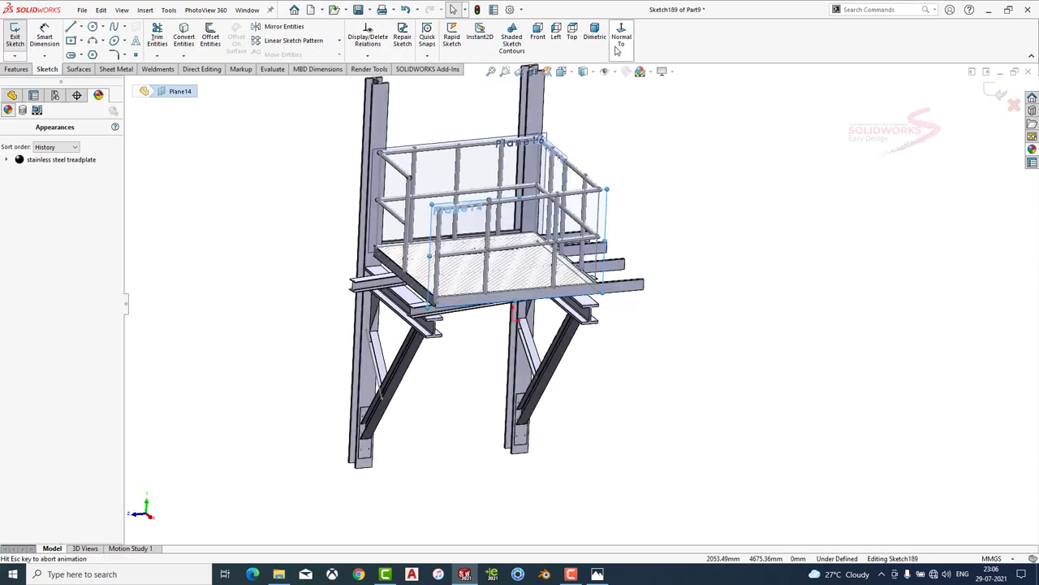
left_click(81, 43)
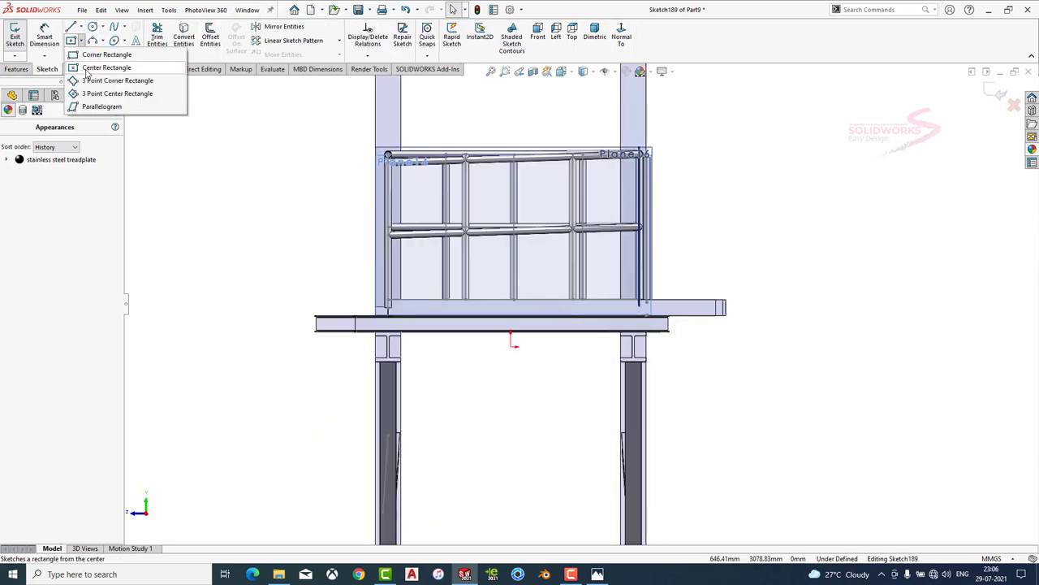
left_click(97, 53)
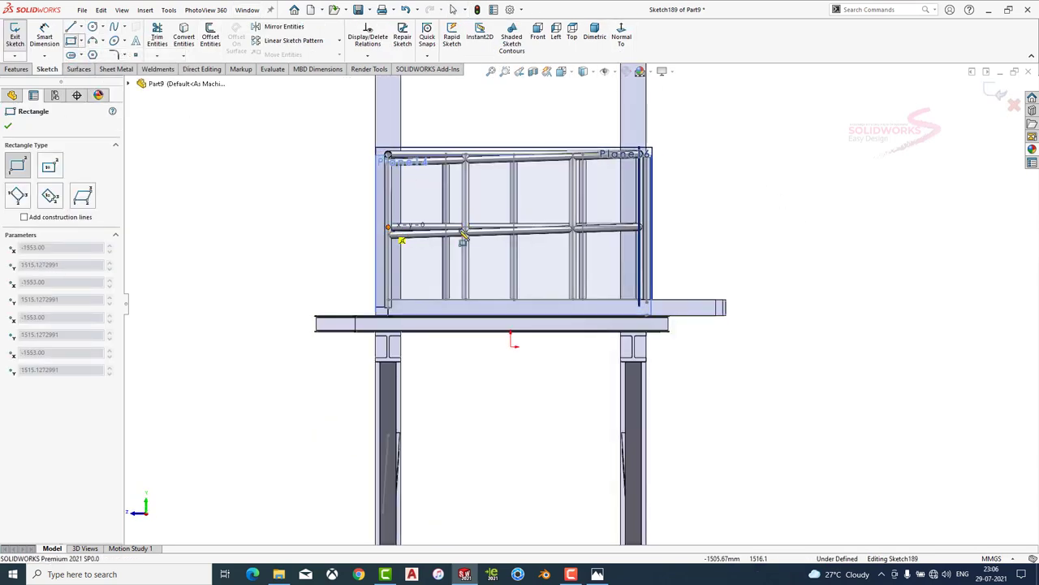
key("Escape")
key("ctrl+shift+z")
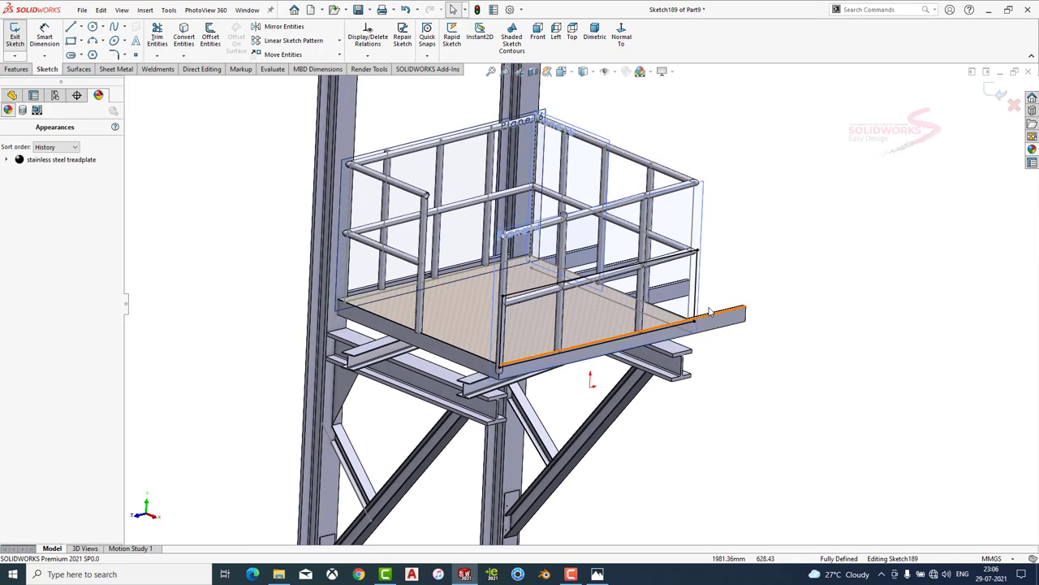
Extrude the front railing panel sketch Mid Plane, 2 thick, and inspect it from above.
left_click(17, 70)
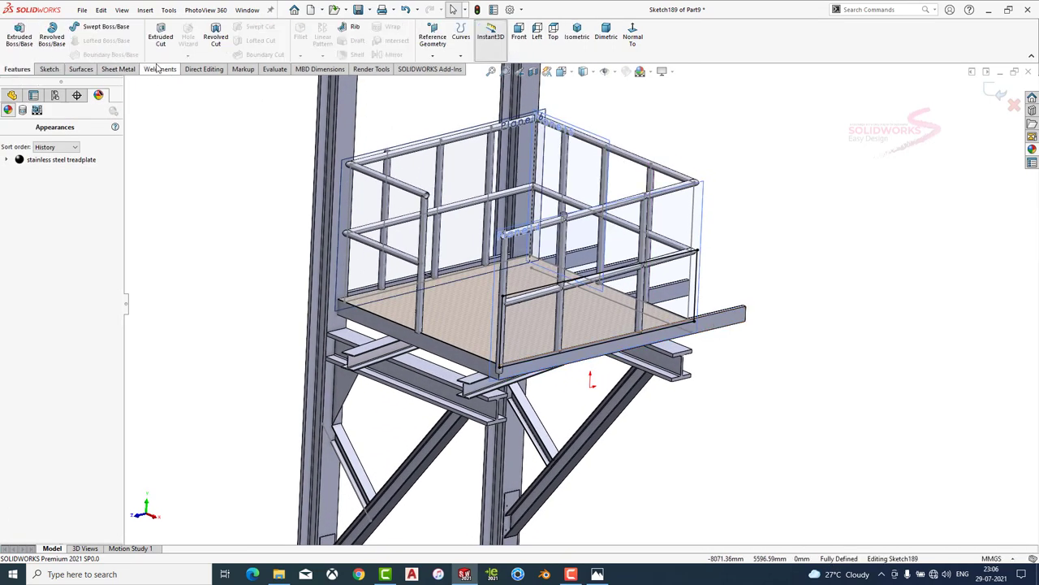
left_click(23, 44)
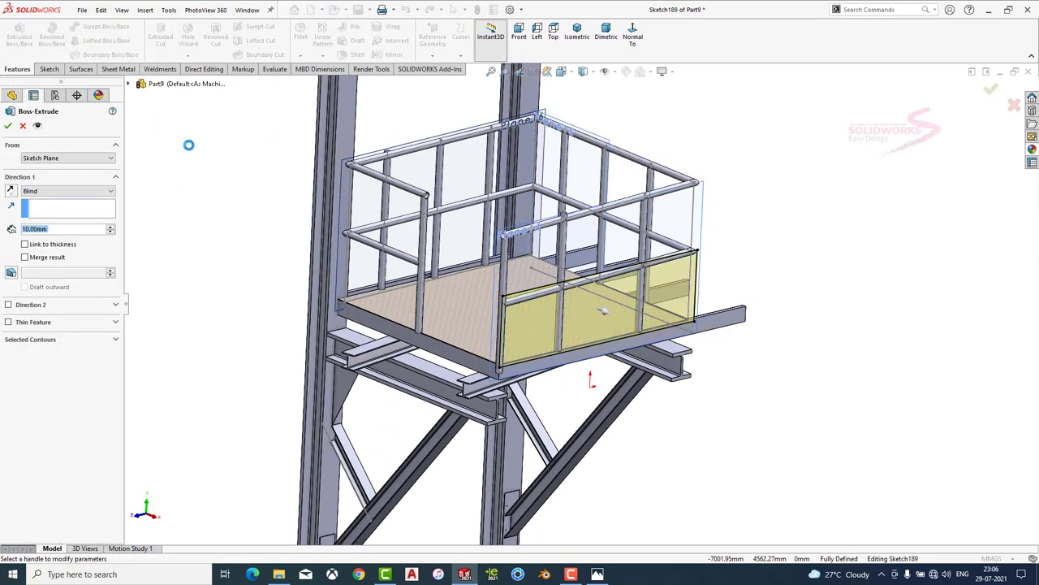
left_click(55, 192)
left_click(52, 250)
type("2")
key("Return")
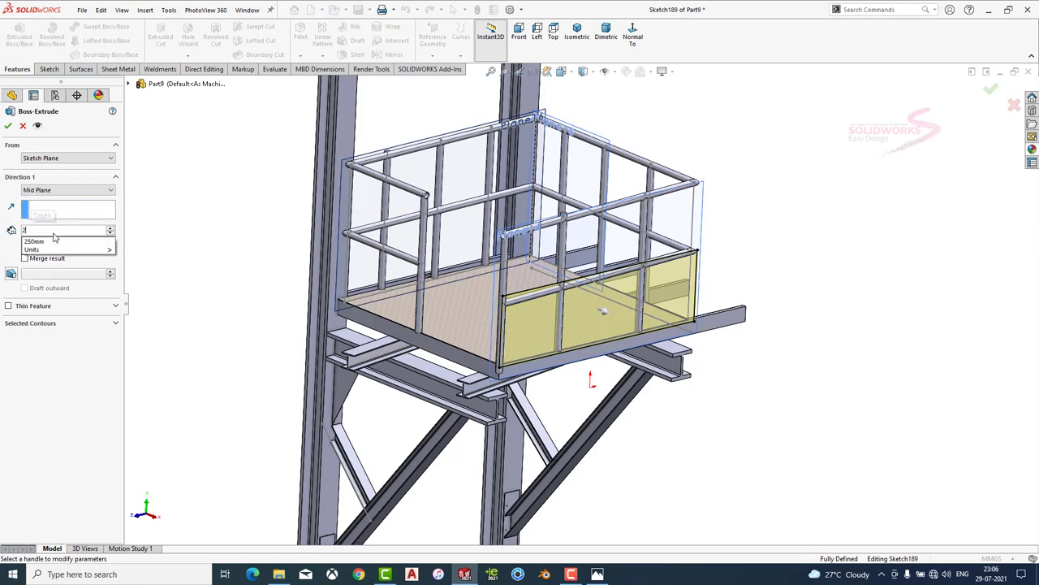
mouse_move(782, 235)
middle_mouse_down()
mouse_move(791, 263)
mouse_move(879, 363)
mouse_move(801, 366)
middle_mouse_up()
scroll(842, 369, "up", 3)
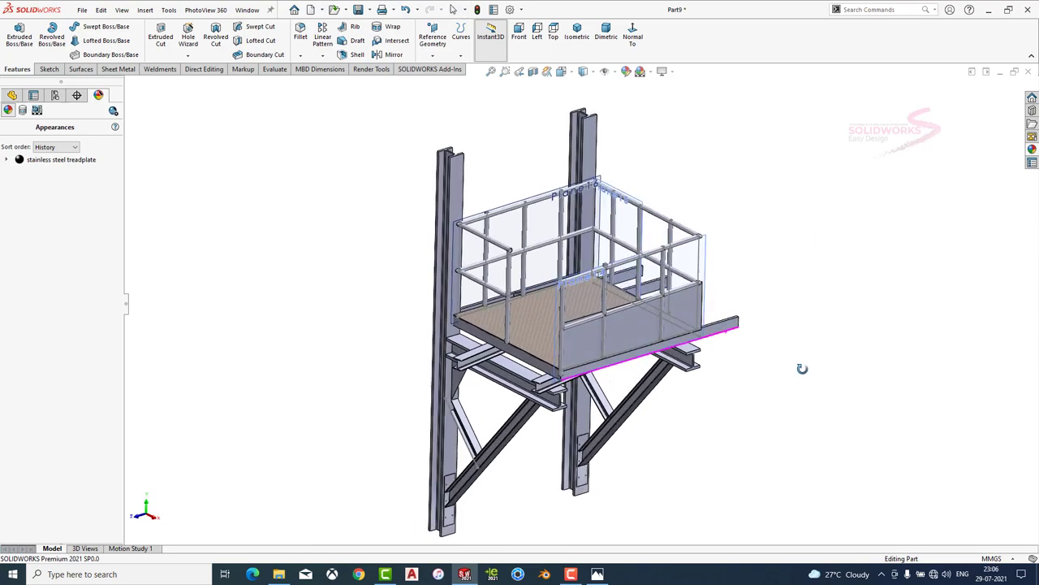
scroll(679, 299, "down", 2)
middle_click_drag(679, 299, 743, 282)
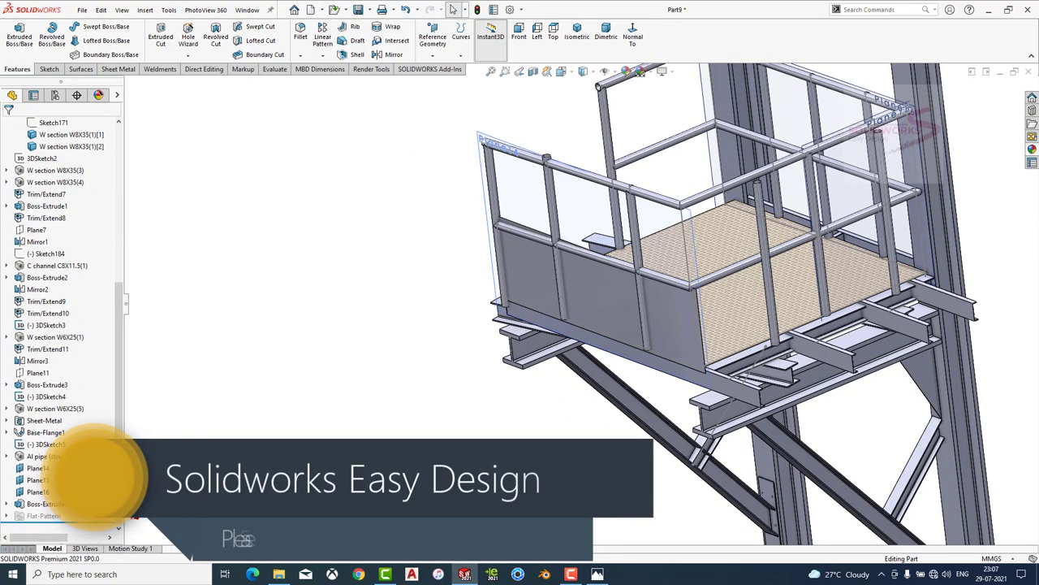
Sketch a rectangle over the lower railing on Plane15 and extrude it 2 mm Mid Plane.
left_click(568, 158)
left_click(580, 142)
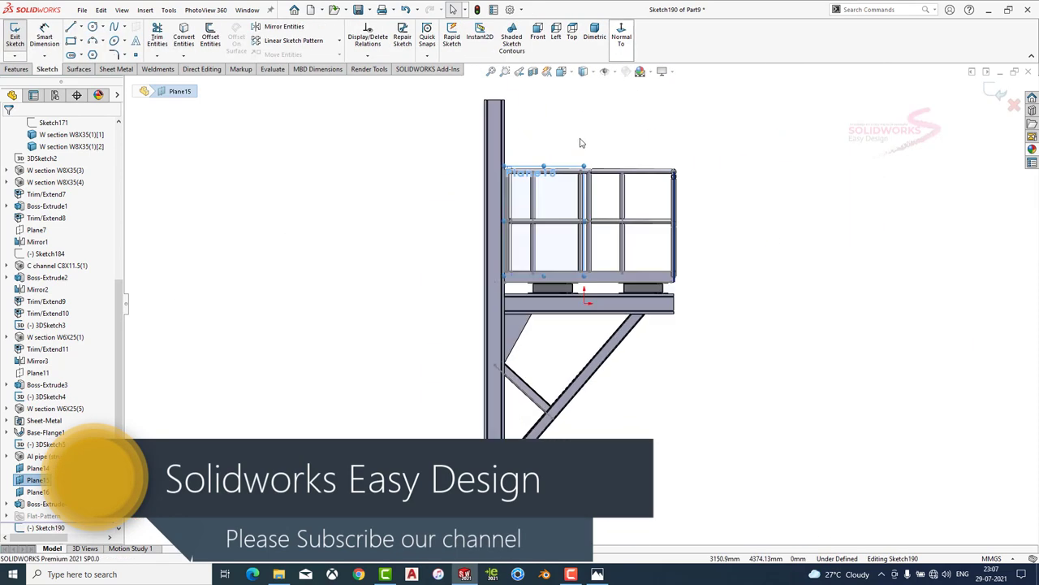
scroll(680, 227, "down", 3)
key("r")
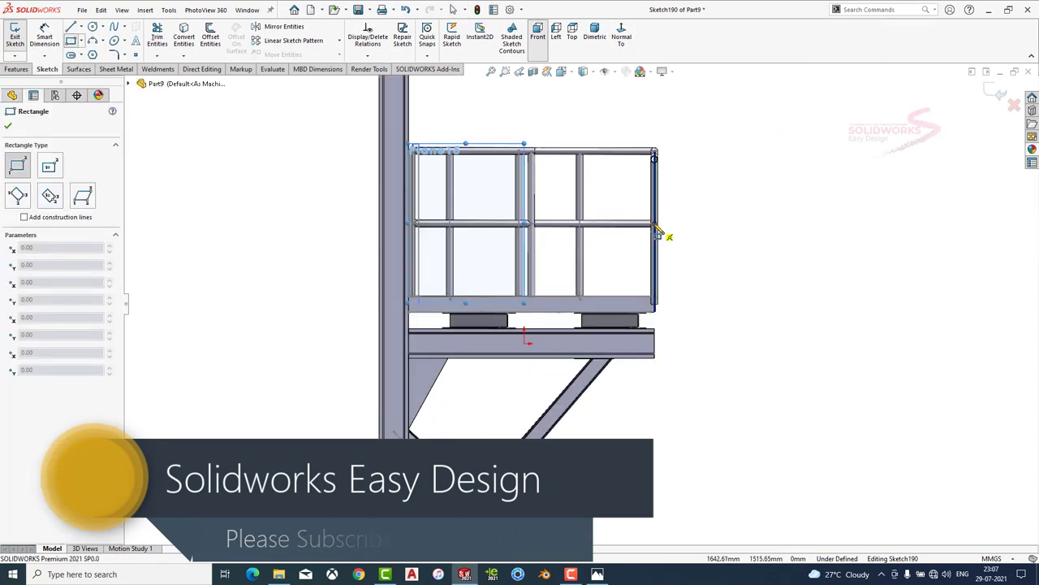
left_click(656, 228)
left_click(410, 308)
key("Escape")
left_click(17, 68)
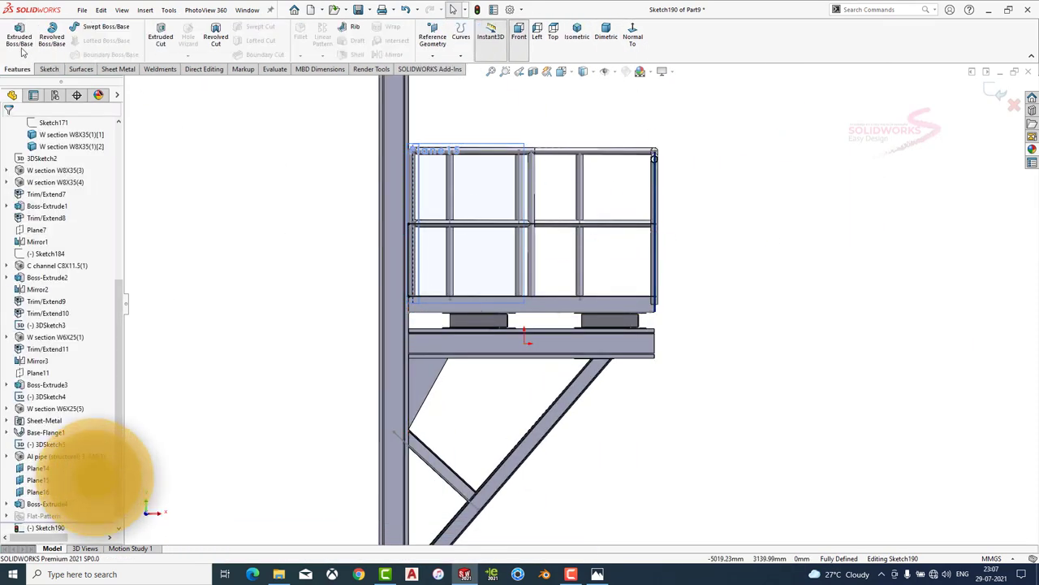
left_click(23, 47)
left_click(67, 191)
left_click(57, 250)
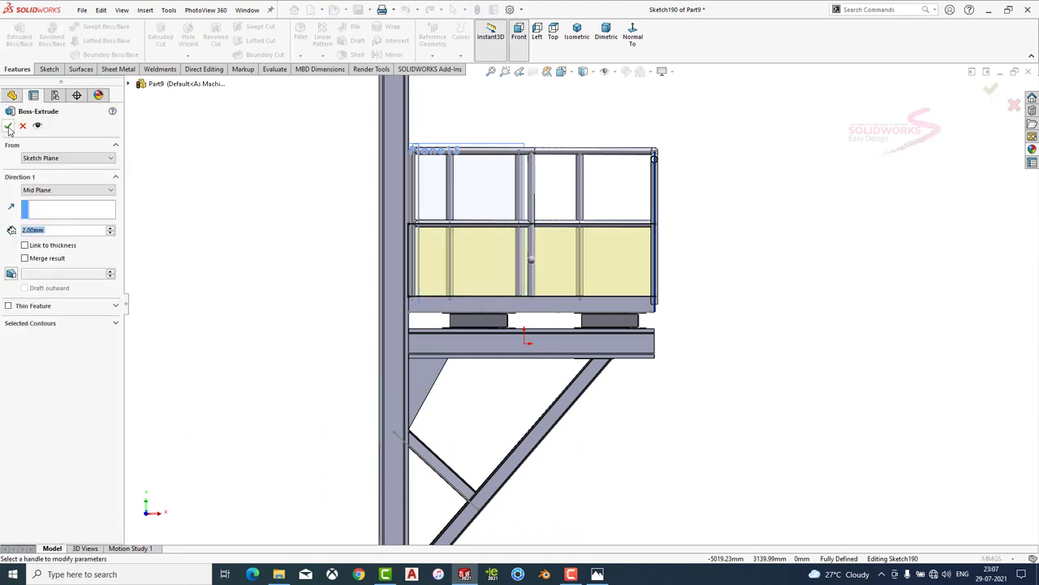
left_click(8, 125)
Sketch a rectangle on Plane16 and extrude it as a 2 mm Mid Plane panel.
scroll(47, 522, "down", 1)
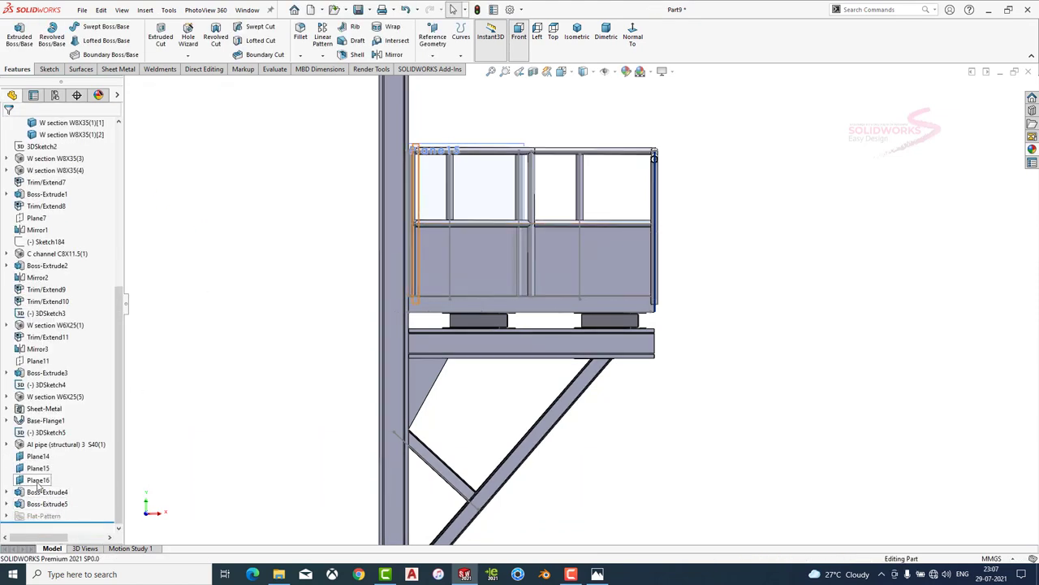
left_click(39, 480)
left_click(32, 454)
left_click(618, 46)
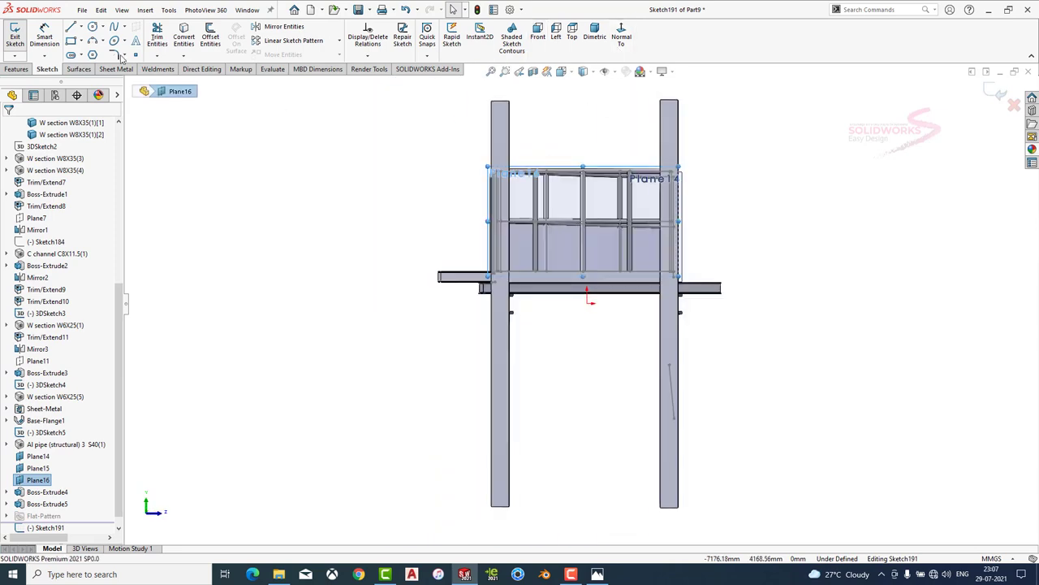
key("r")
left_click_drag(671, 221, 500, 272)
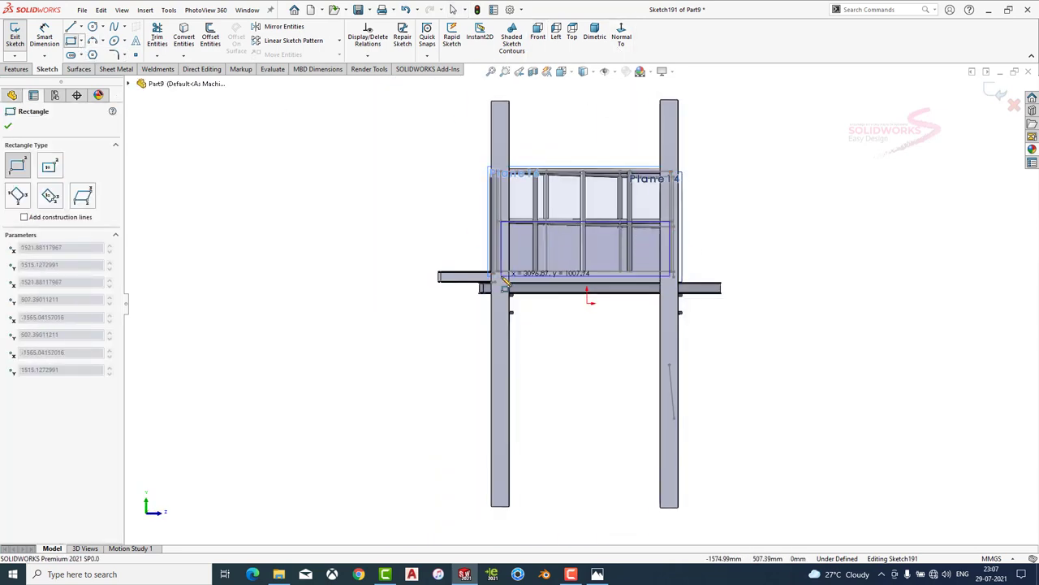
left_click(18, 69)
left_click(16, 39)
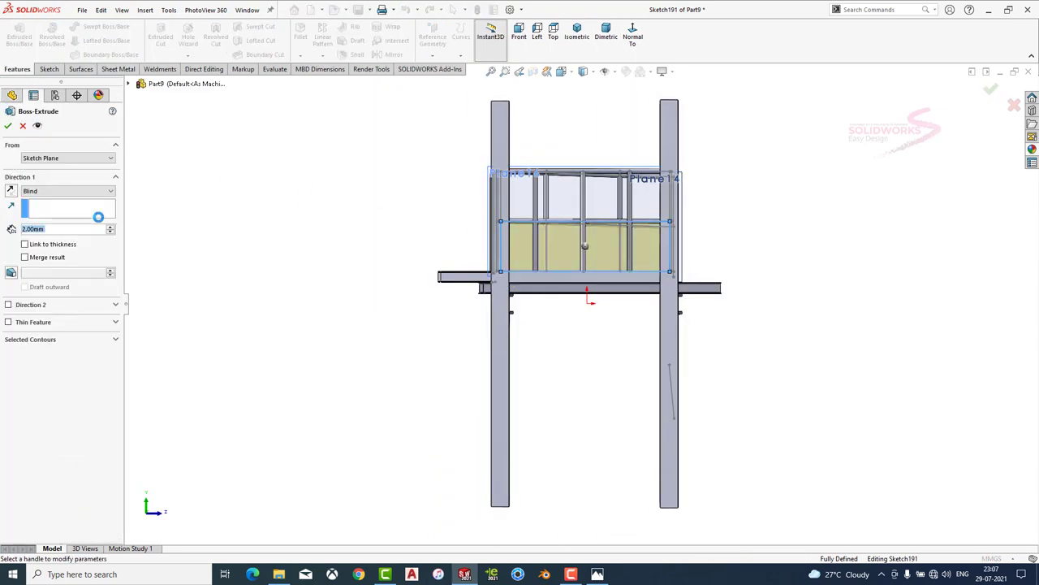
left_click(68, 190)
left_click(40, 199)
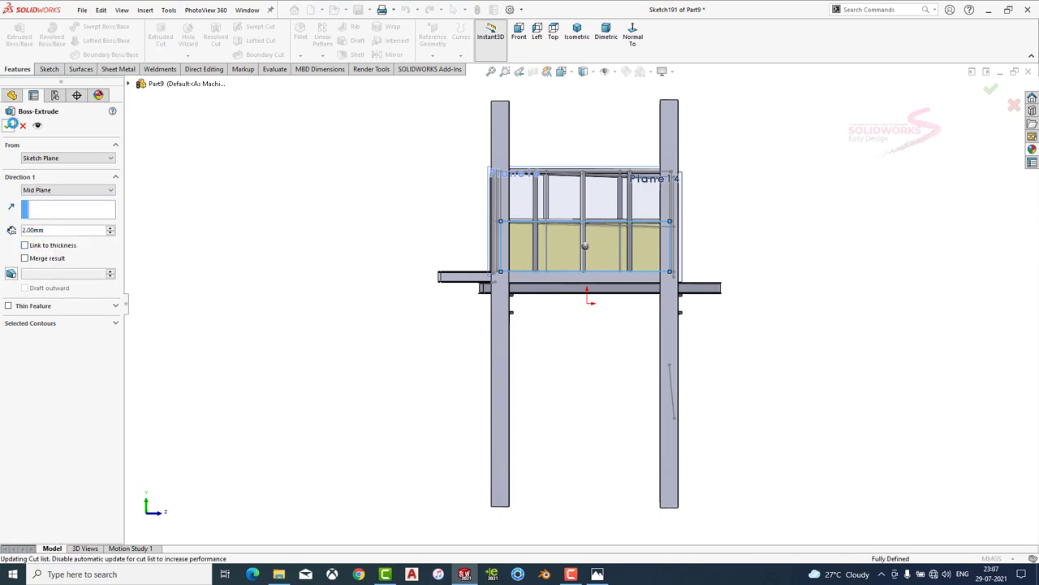
left_click(7, 125)
Switch to Dimetric view and select the right and back railing panels.
left_click(605, 37)
scroll(730, 237, "down", 3)
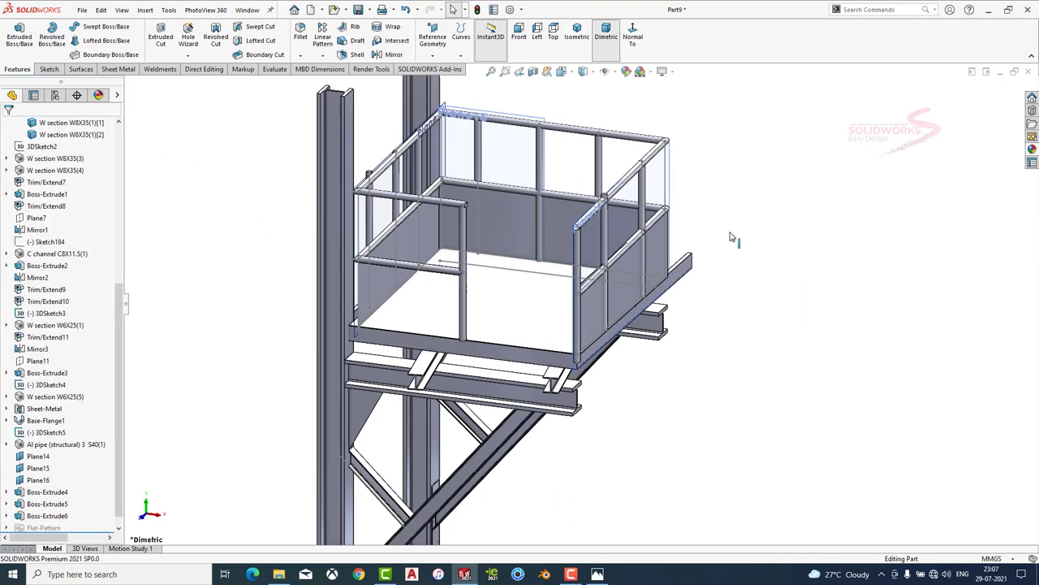
left_click(660, 250)
left_click(528, 219, "ctrl")
Add the left panel to the selection and apply stainless steel knurled from the Appearances library.
left_click(424, 225, "ctrl")
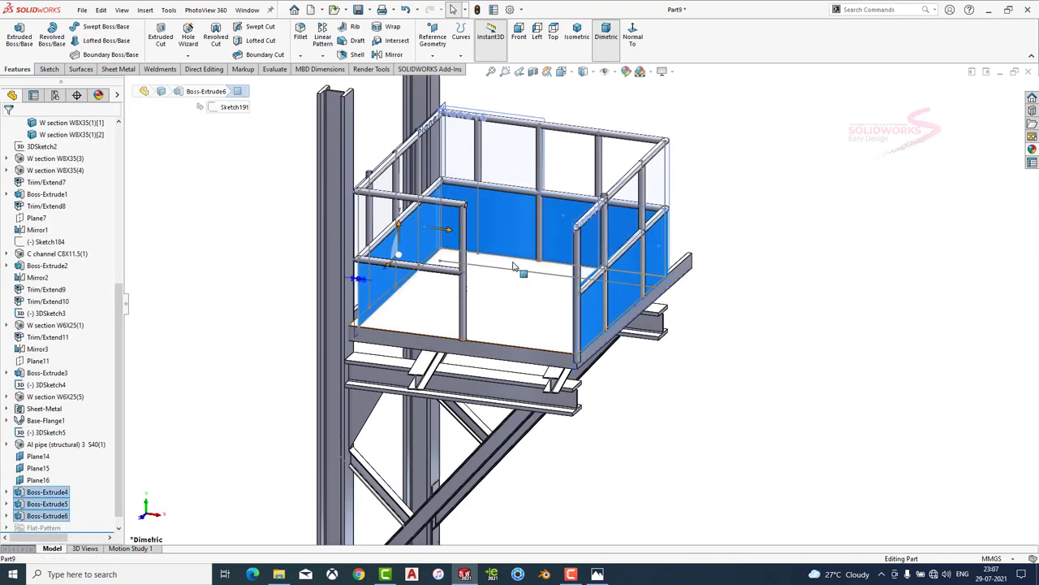
left_click(1032, 137)
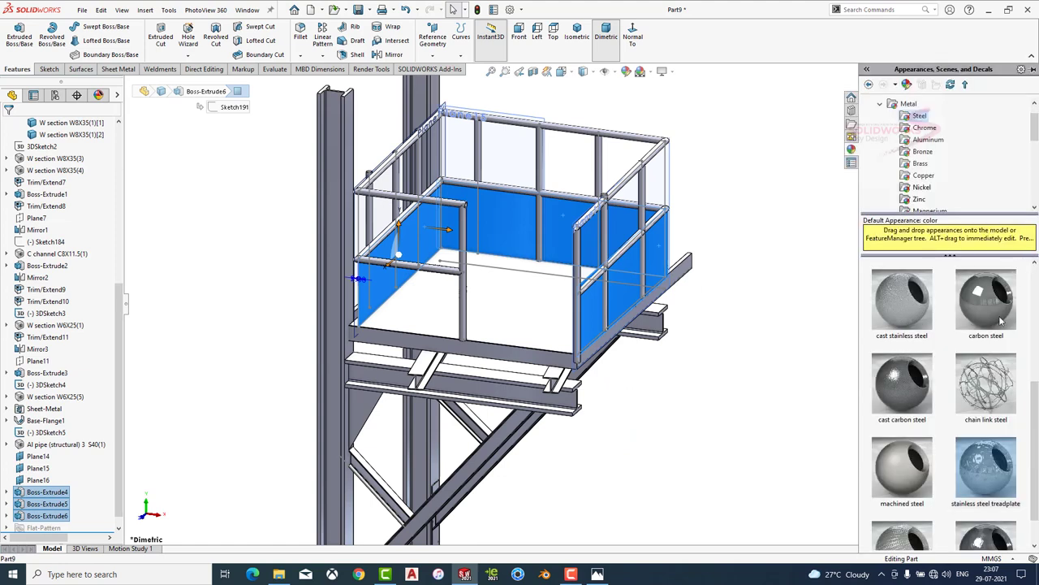
scroll(999, 320, "down", 1)
scroll(924, 173, "down", 3)
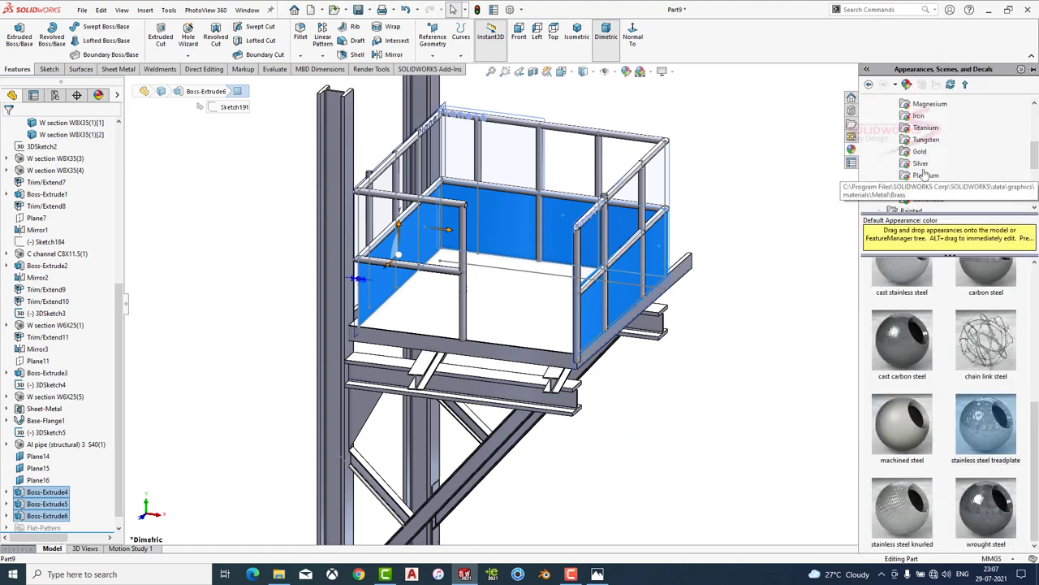
scroll(924, 173, "up", 3)
mouse_move(985, 423)
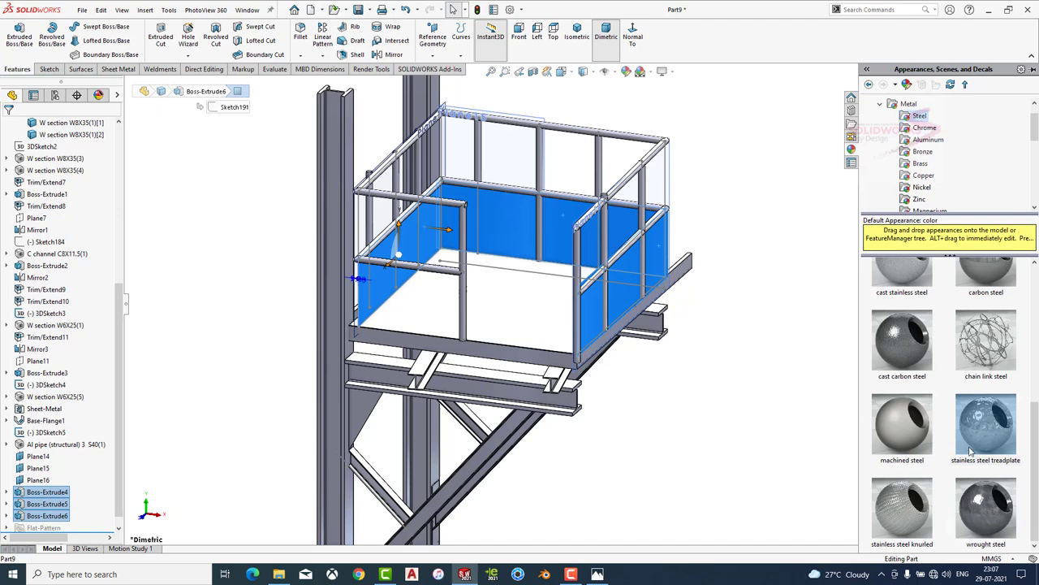
left_click_drag(902, 512, 418, 272)
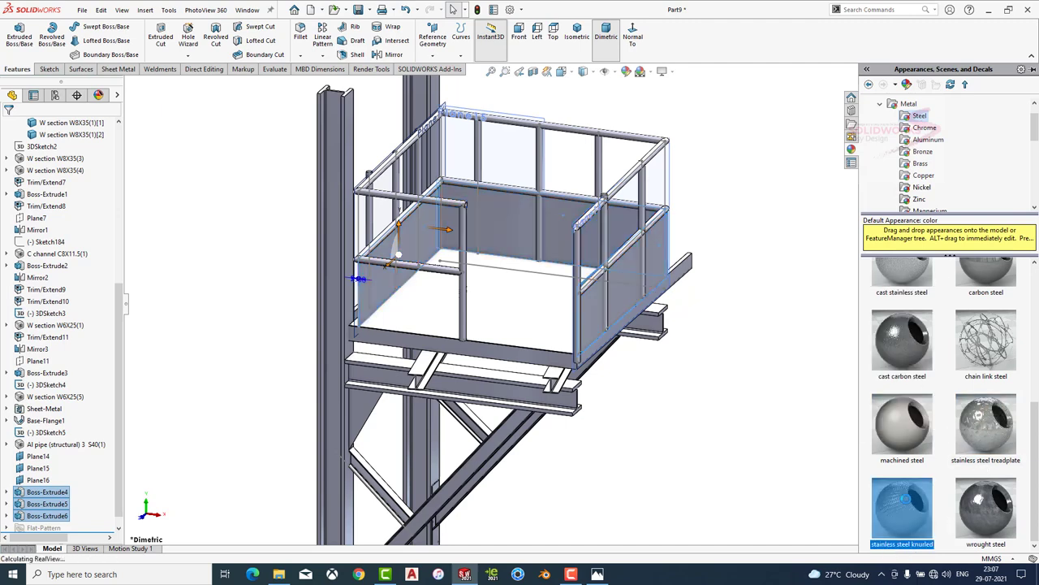
Edit the knurled appearance's mapping to scale the texture size to 28.28 mm.
left_click(99, 95)
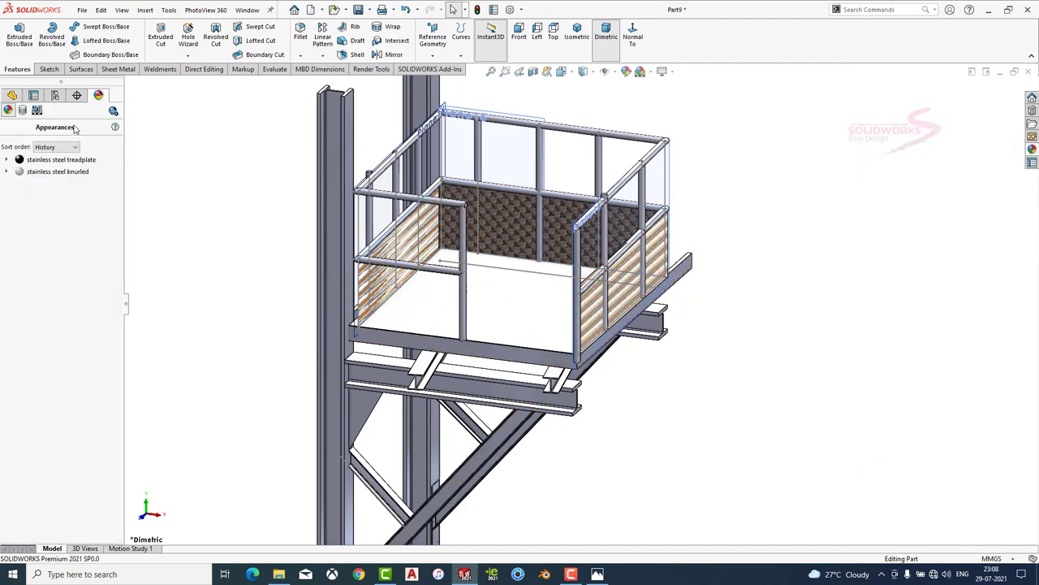
right_click(57, 171)
left_click(73, 195)
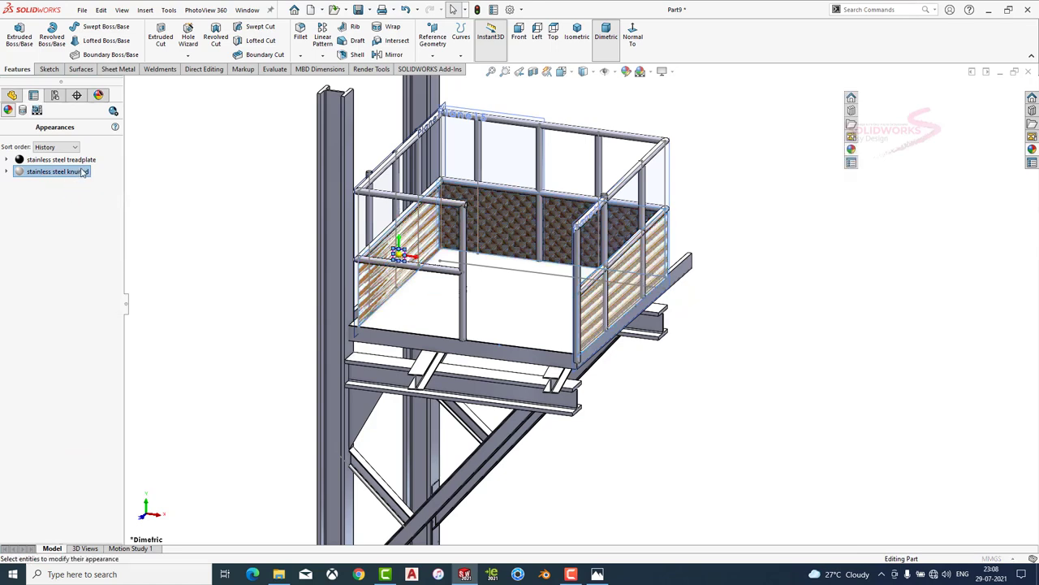
left_click(96, 173)
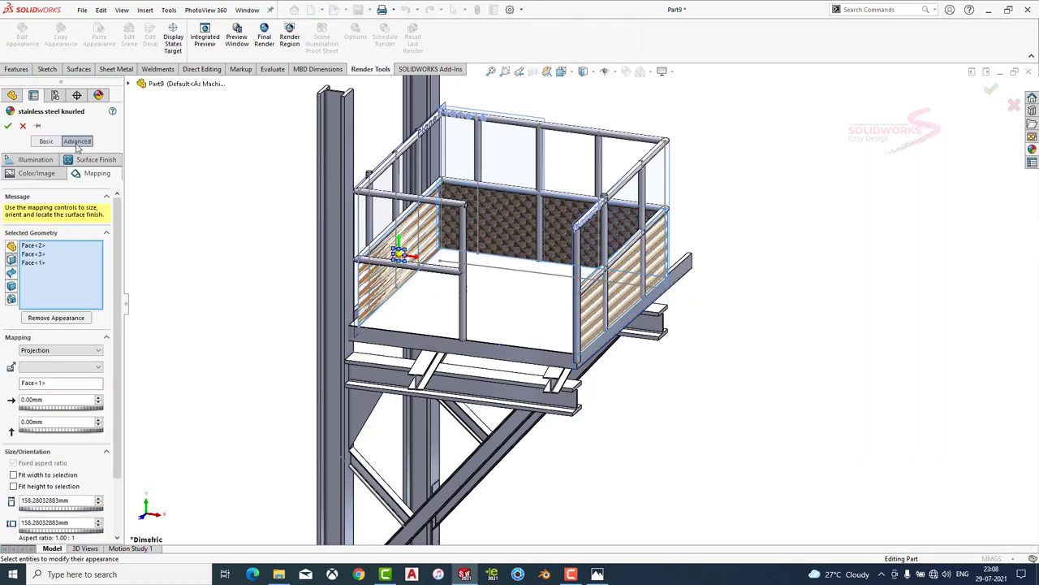
left_click(47, 141)
left_click(77, 140)
left_click_drag(79, 532, 64, 532)
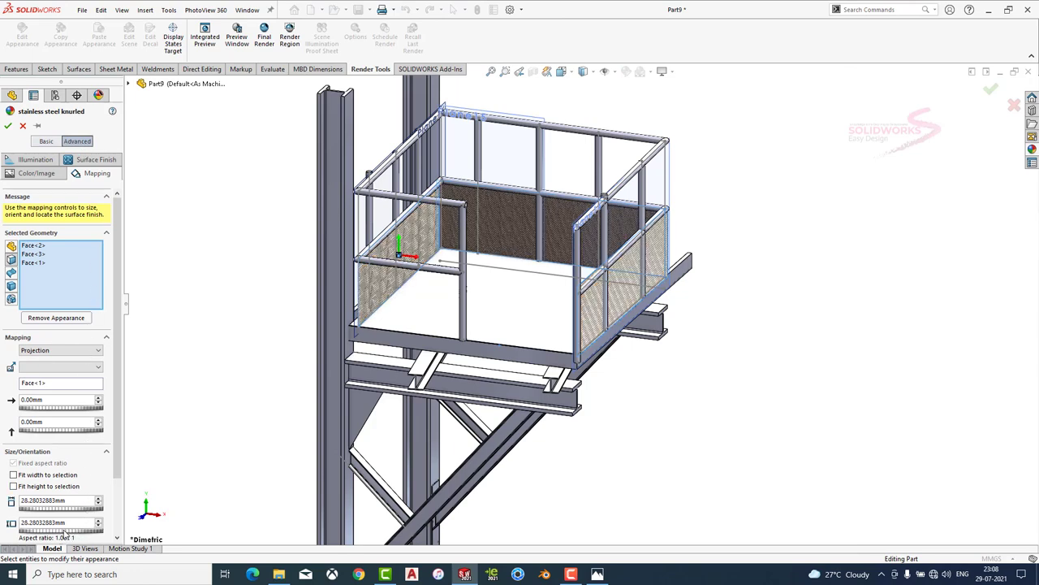
left_click(9, 124)
Switch to the isometric view and save the part to the chosen folder.
left_click(577, 33)
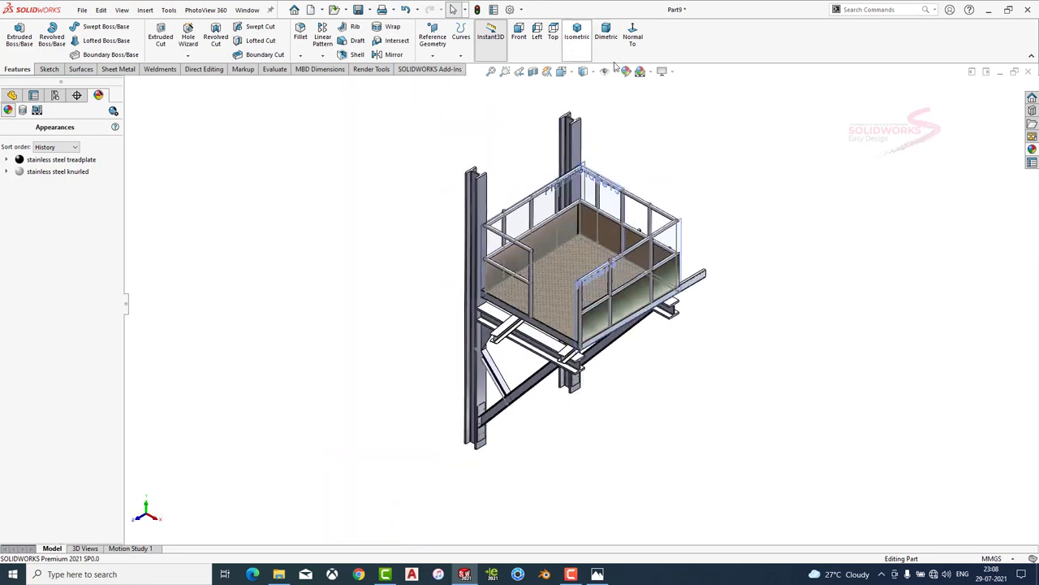
scroll(792, 260, "down", 2)
scroll(731, 349, "down", 2)
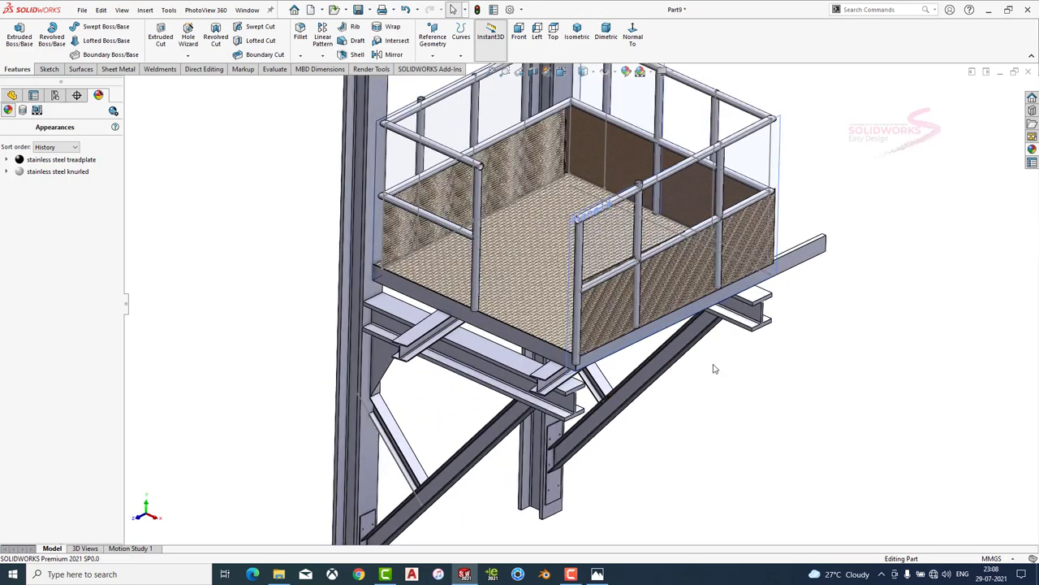
key("ctrl+s")
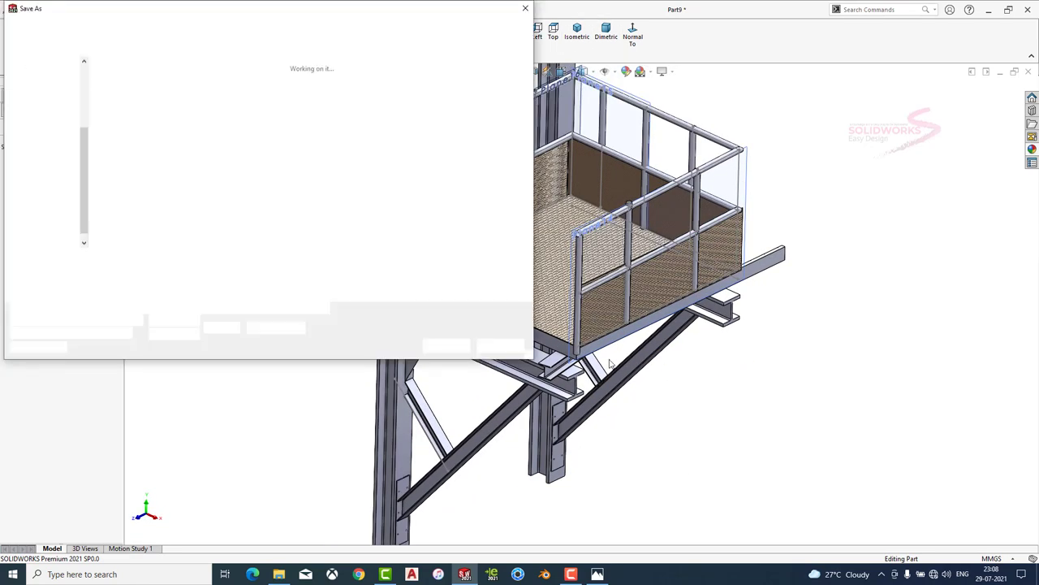
scroll(37, 109, "up", 3)
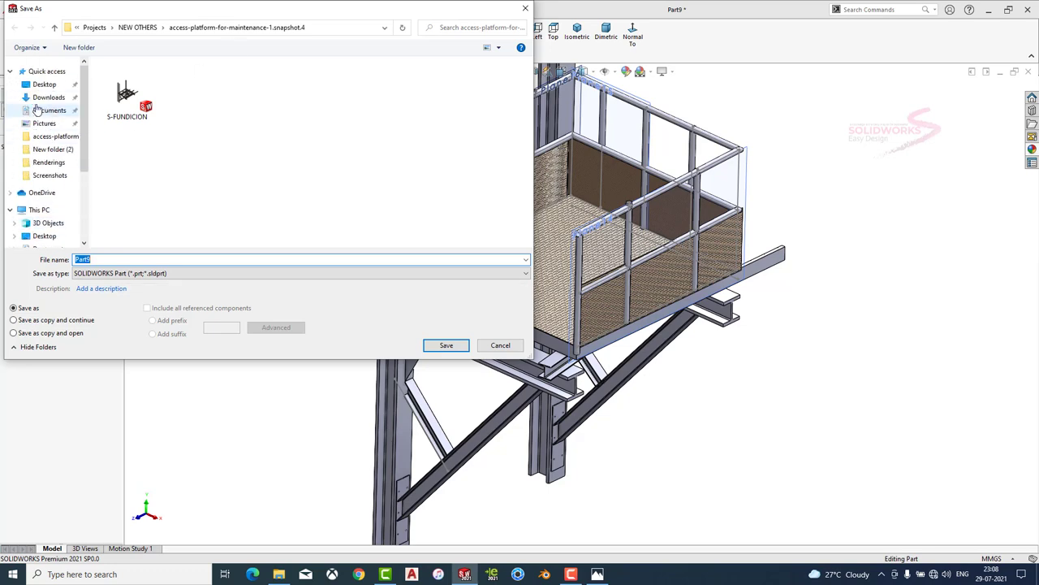
left_click(446, 345)
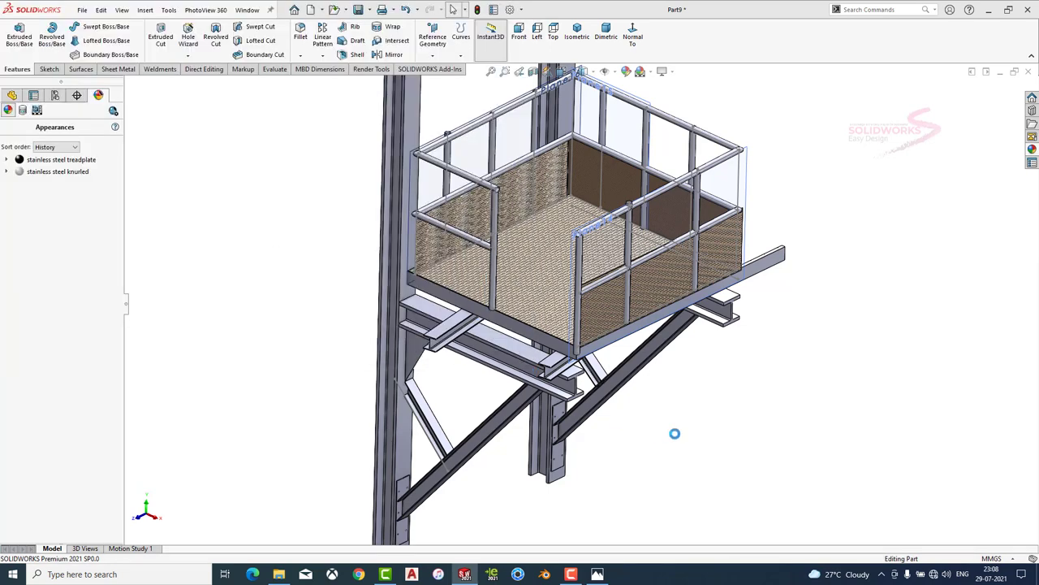
key("f")
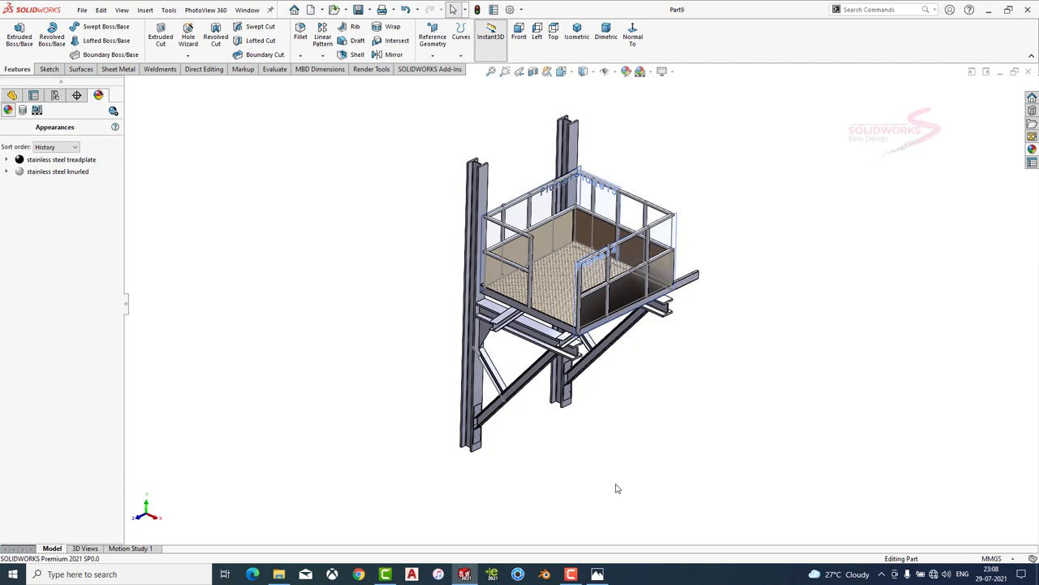
Select Plane14, Plane15 and Plane16 in the feature history, then clear the selection.
left_click(12, 96)
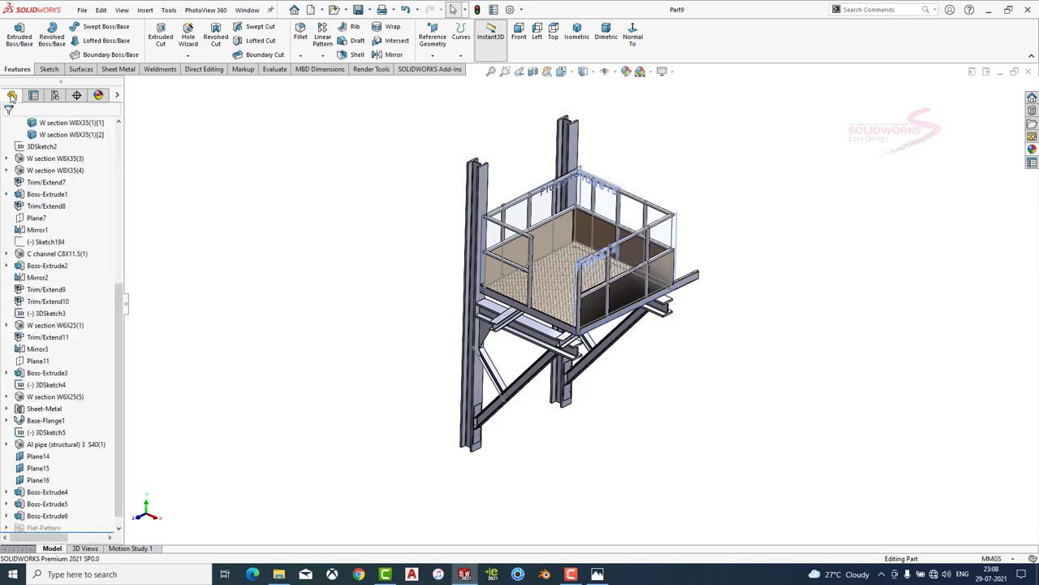
left_click(47, 457)
left_click(50, 468)
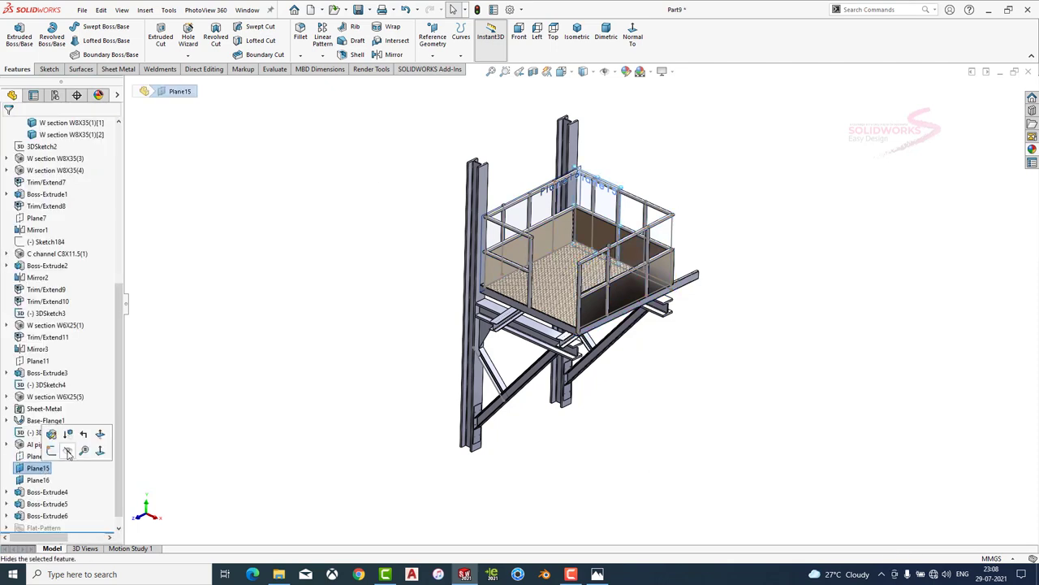
left_click(60, 481)
key("Escape")
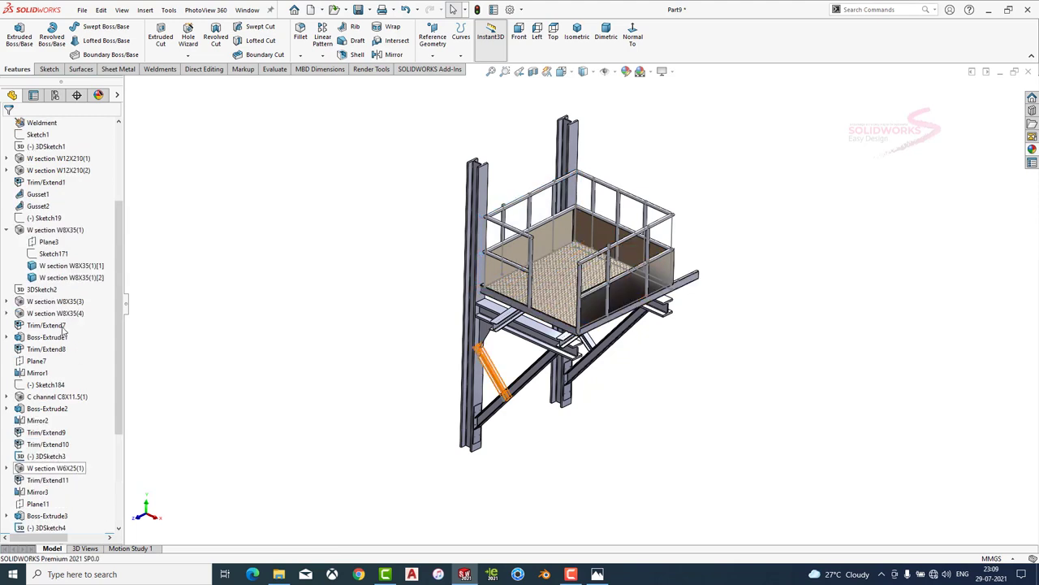
Hide the leftover 3D sketch lines beside the guardrail on the platform.
scroll(60, 223, "down", 1)
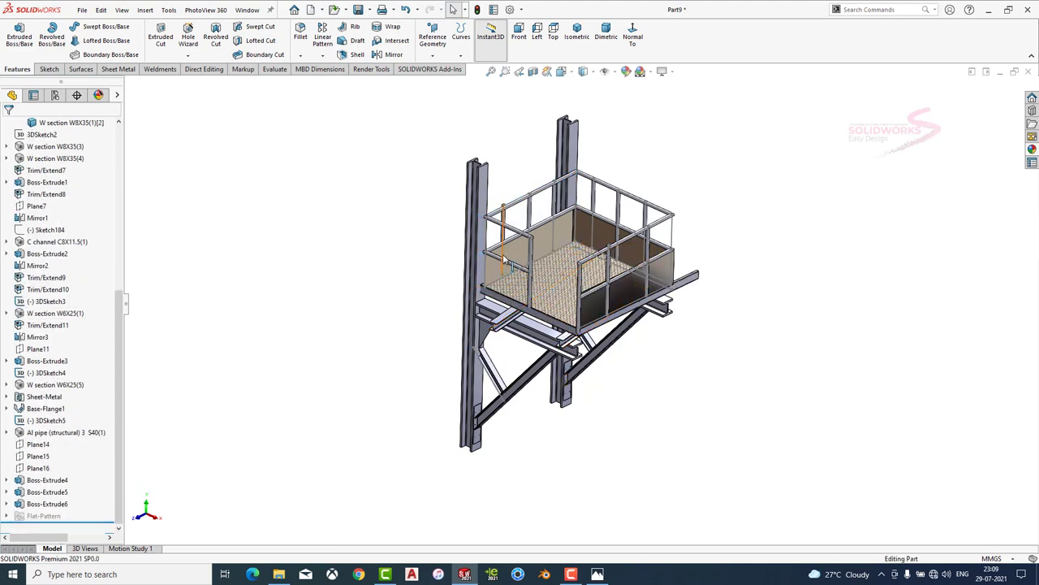
left_click(505, 260)
left_click(629, 276)
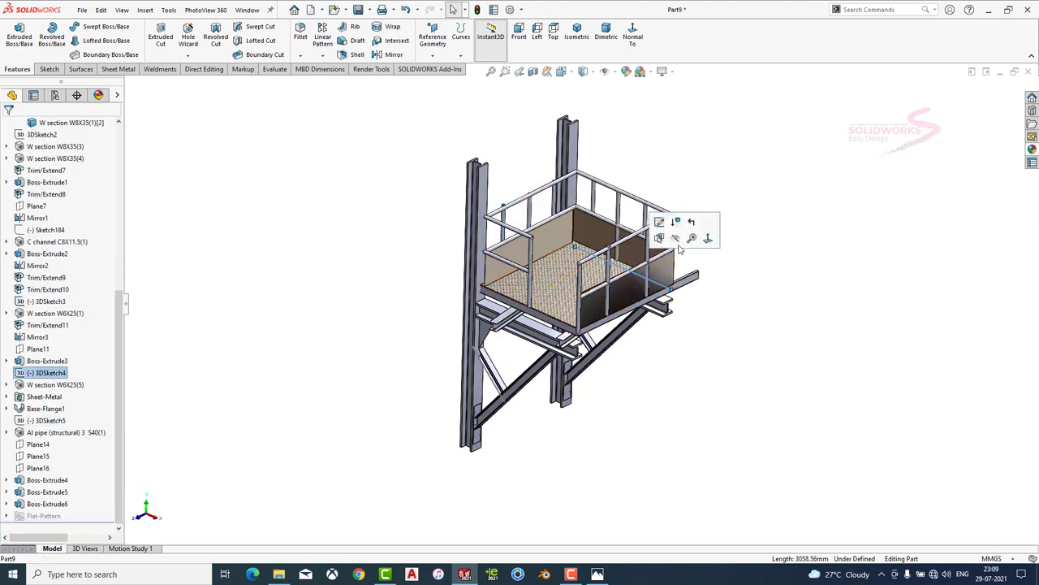
scroll(552, 309, "down", 5)
left_click(291, 484)
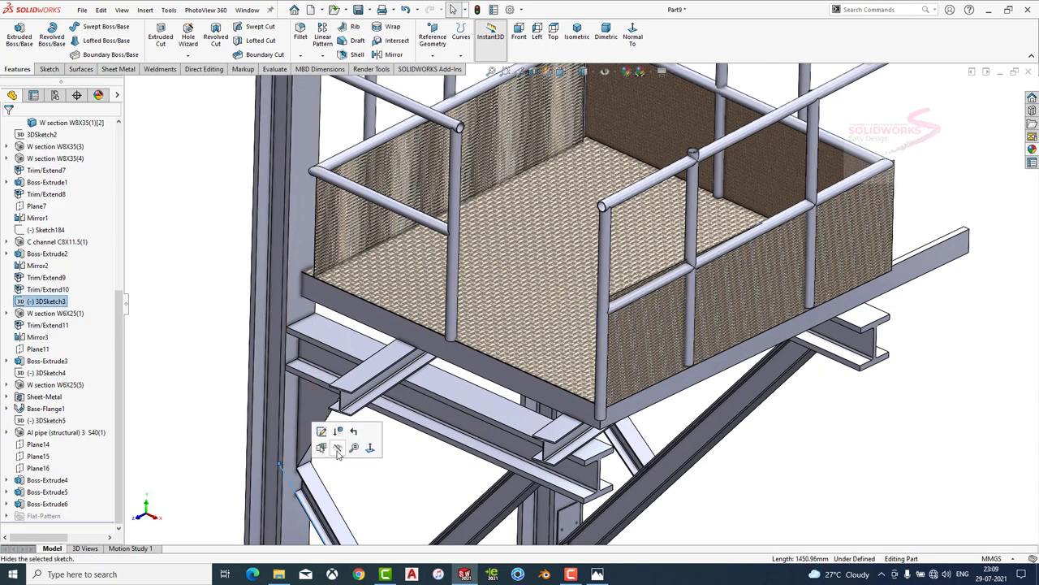
Orbit to view the deck from above and select the guardrail pipe feature.
scroll(571, 302, "up", 2)
scroll(753, 341, "up", 2)
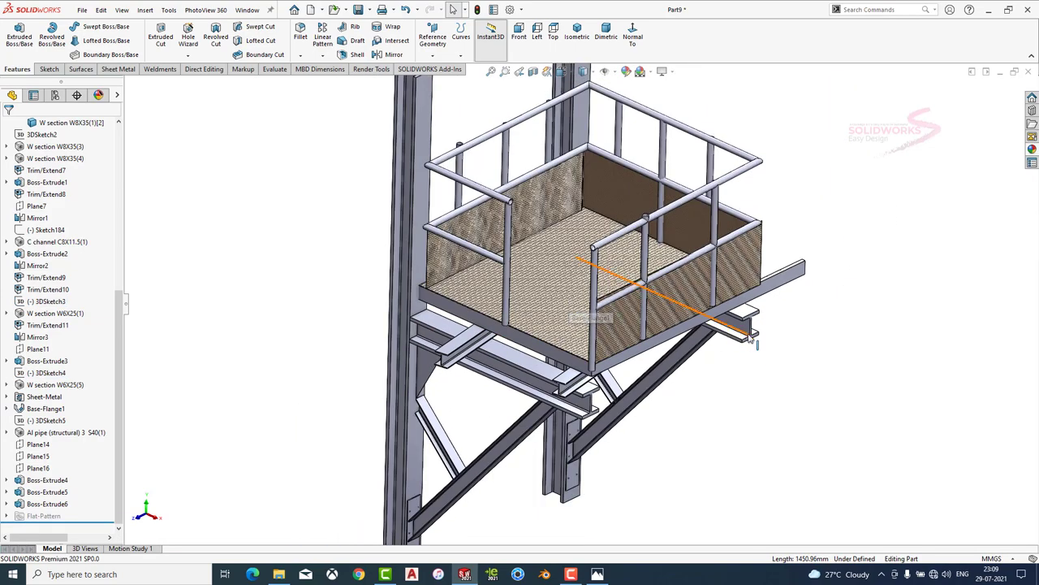
scroll(726, 288, "up", 2)
scroll(668, 239, "down", 3)
mouse_move(669, 238)
middle_mouse_down()
mouse_move(622, 268)
mouse_move(653, 268)
middle_mouse_up()
scroll(653, 268, "up", 5)
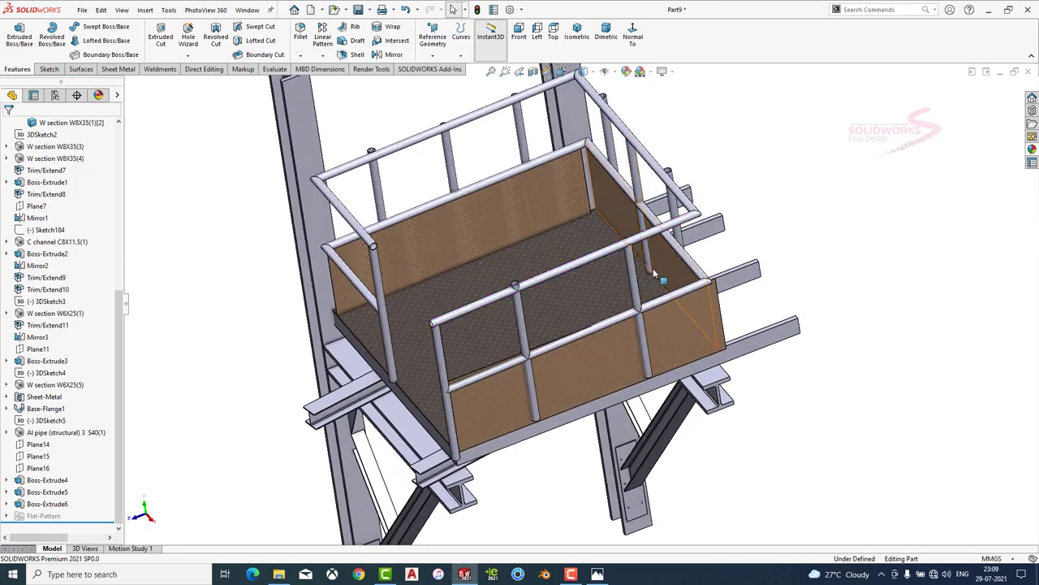
left_click(58, 433)
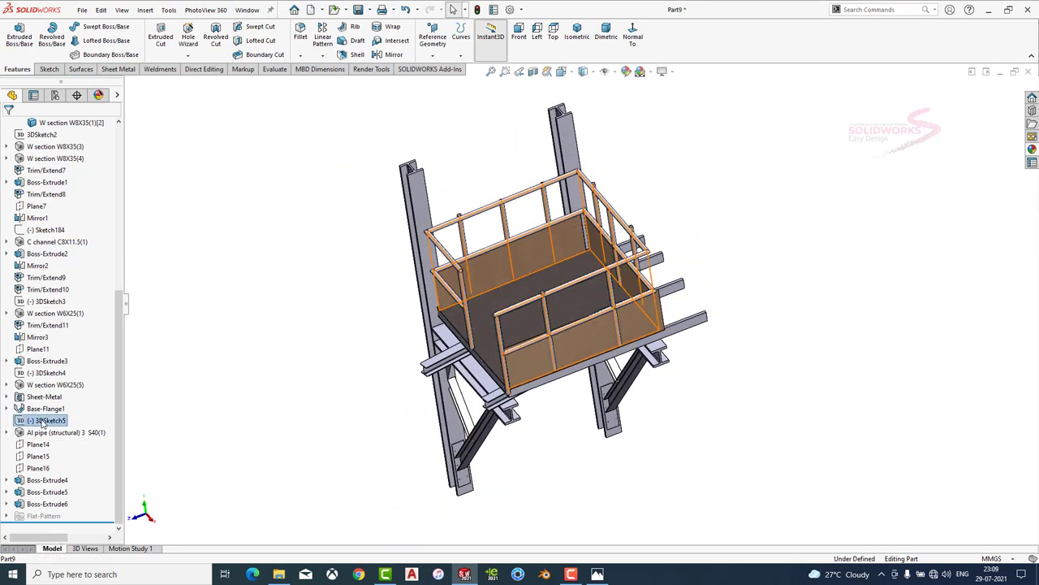
Add a new guardrail pipe group along another railing line and confirm the feature.
left_click(64, 397)
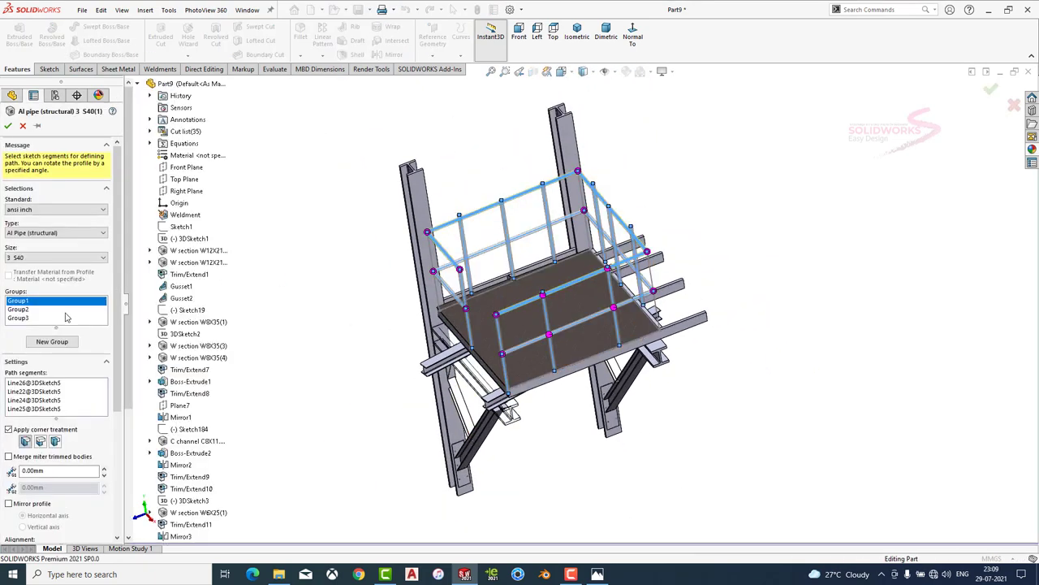
left_click(25, 318)
left_click(52, 341)
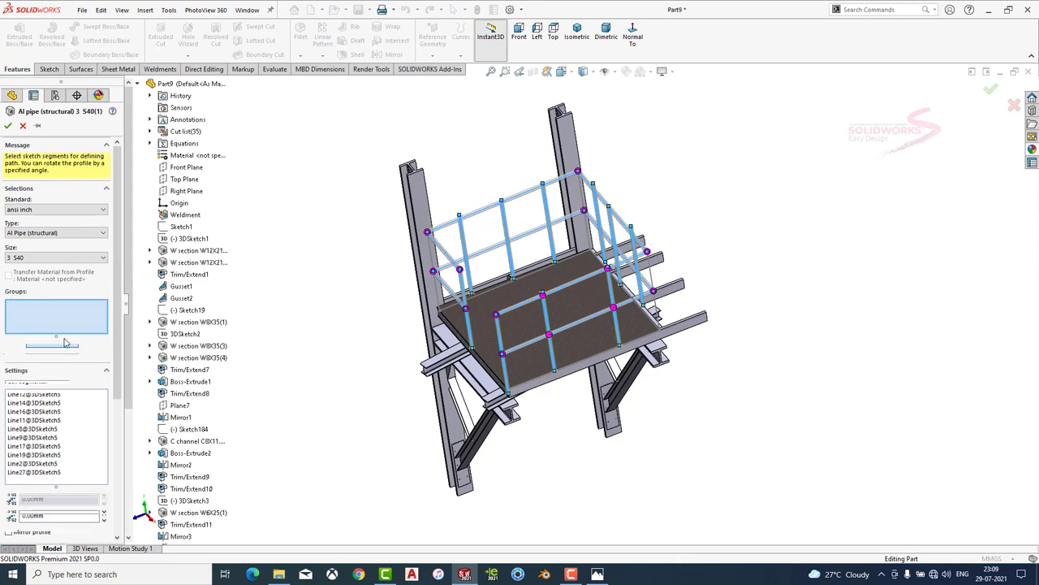
left_click(653, 278)
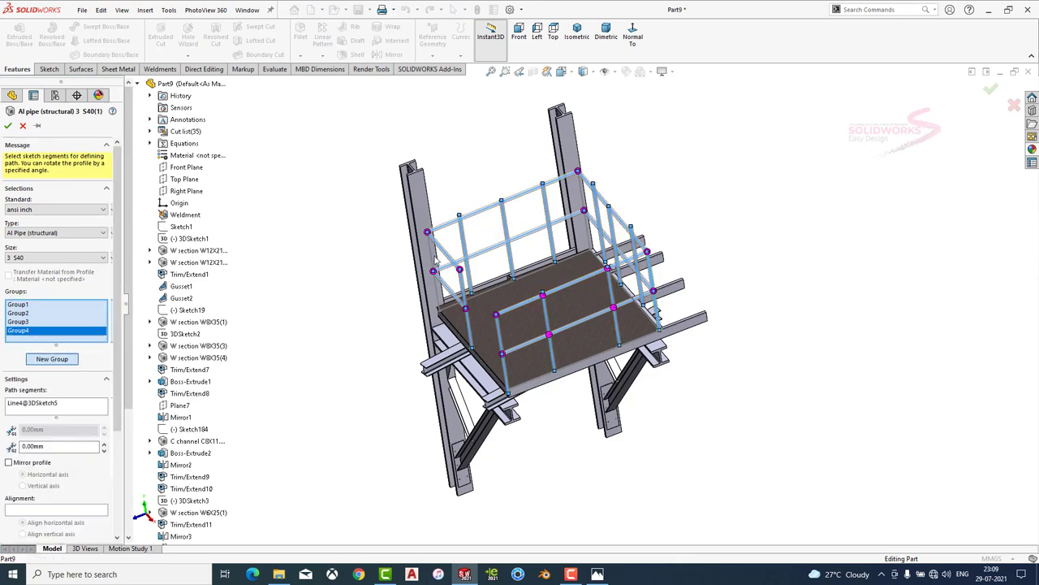
left_click(8, 127)
Switch to the Dimetric view and select both W12X210 columns.
mouse_move(376, 202)
middle_mouse_down()
mouse_move(440, 169)
mouse_move(552, 232)
middle_mouse_up()
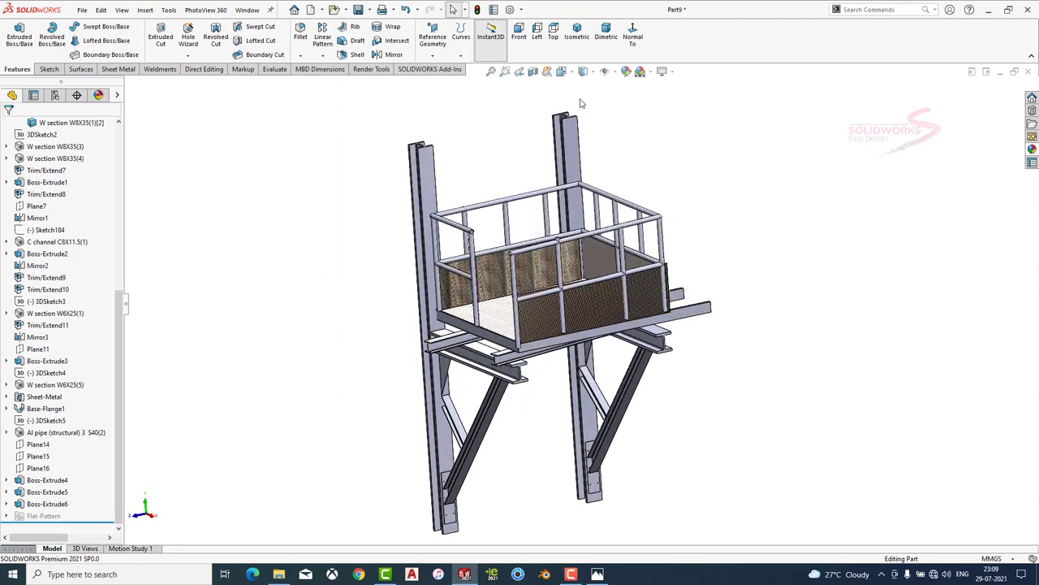
left_click(607, 37)
scroll(51, 284, "up", 8)
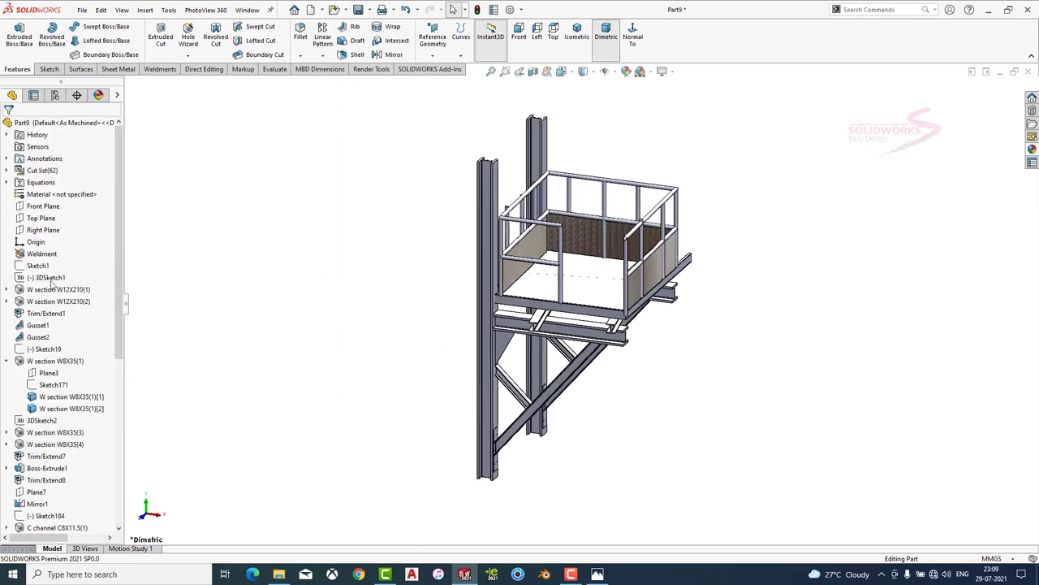
left_click(8, 361)
middle_click_drag(619, 289, 618, 252)
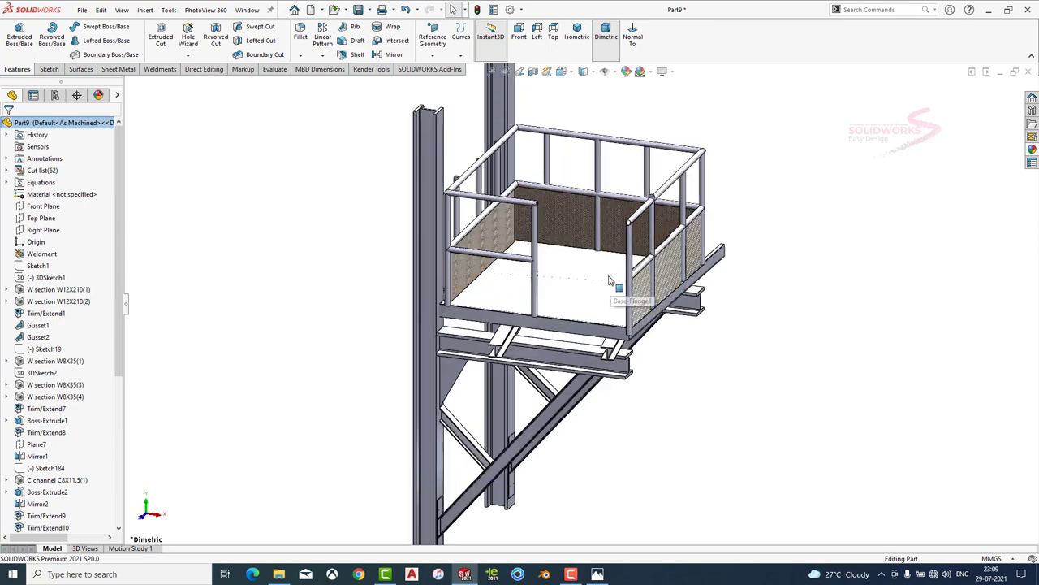
scroll(619, 253, "down", 2)
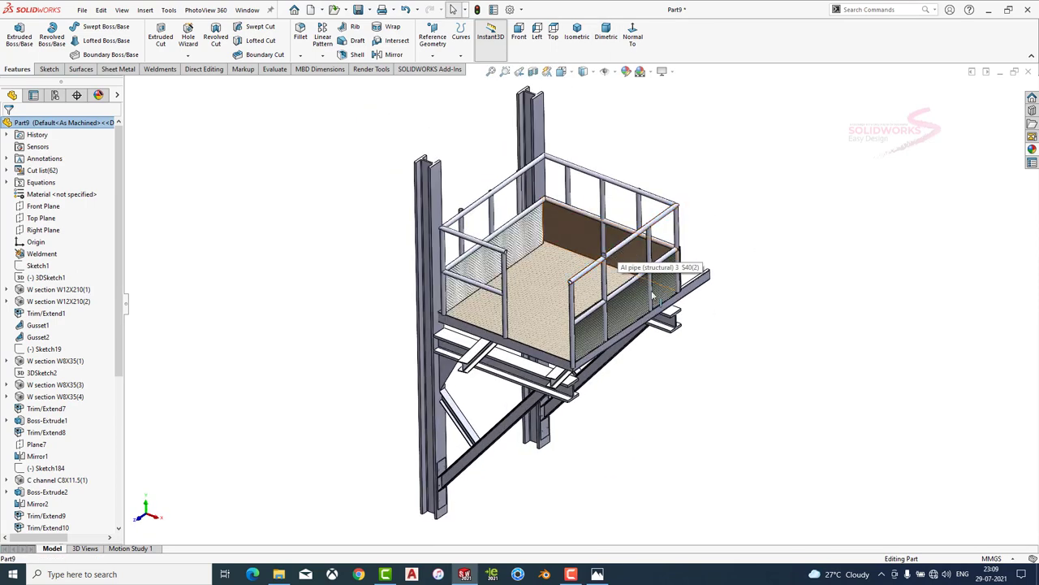
left_click(437, 189)
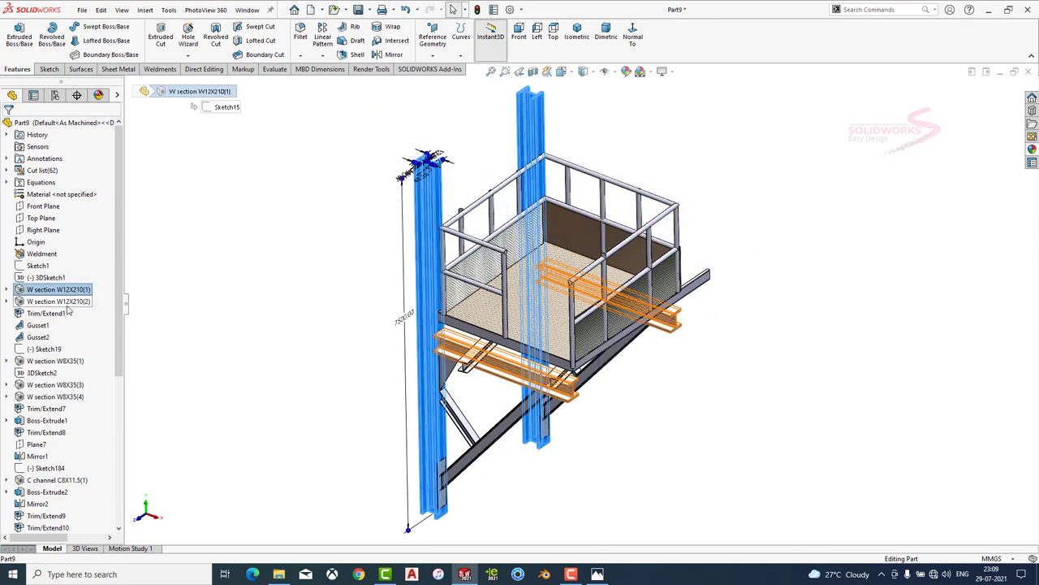
Apply the metallic gold car paint to the W12X210 columns.
left_click(1031, 149)
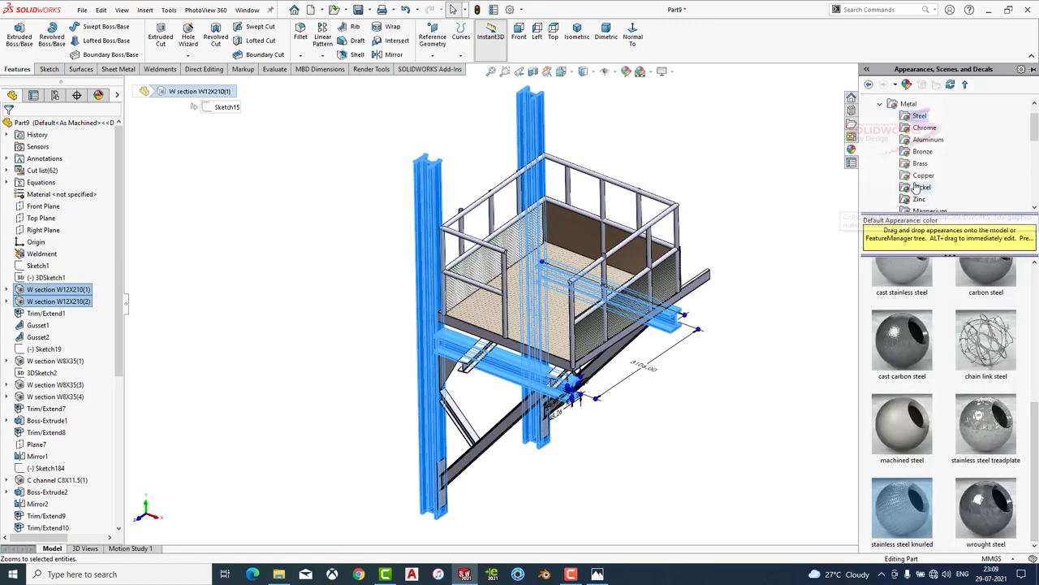
left_click(880, 139)
left_click(917, 151)
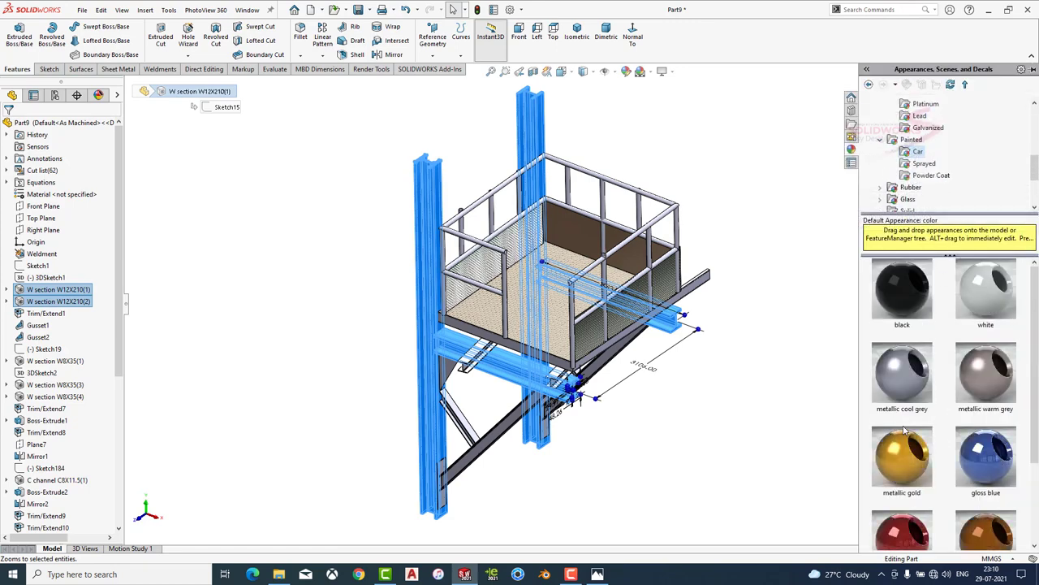
double_click(903, 448)
left_click(775, 412)
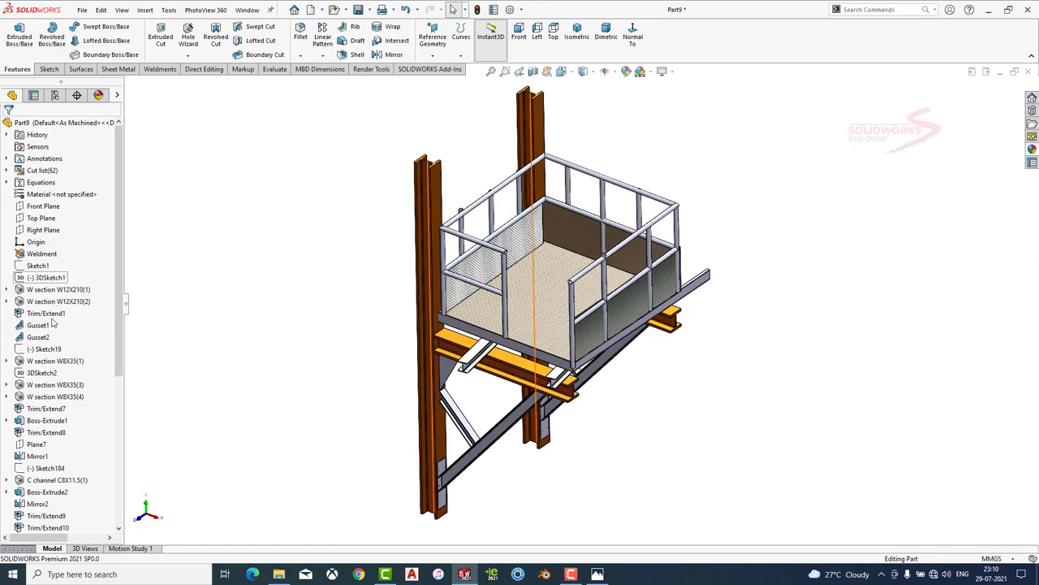
Paint the W8X35 beams, C8X11.5 channel and W6X25 brace candy apple red.
left_click(56, 361)
left_click(57, 385, "ctrl")
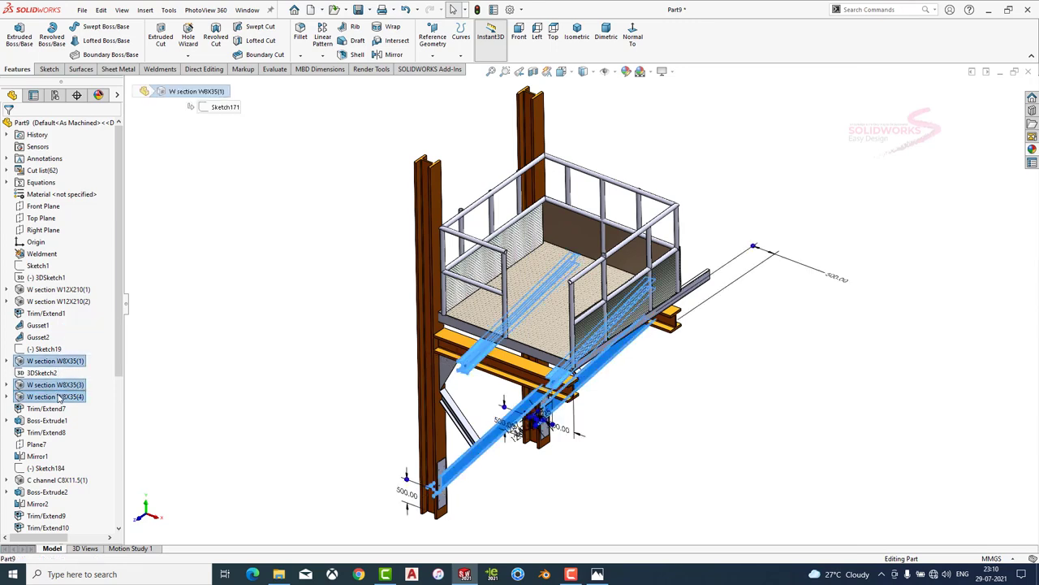
left_click(57, 480, "ctrl")
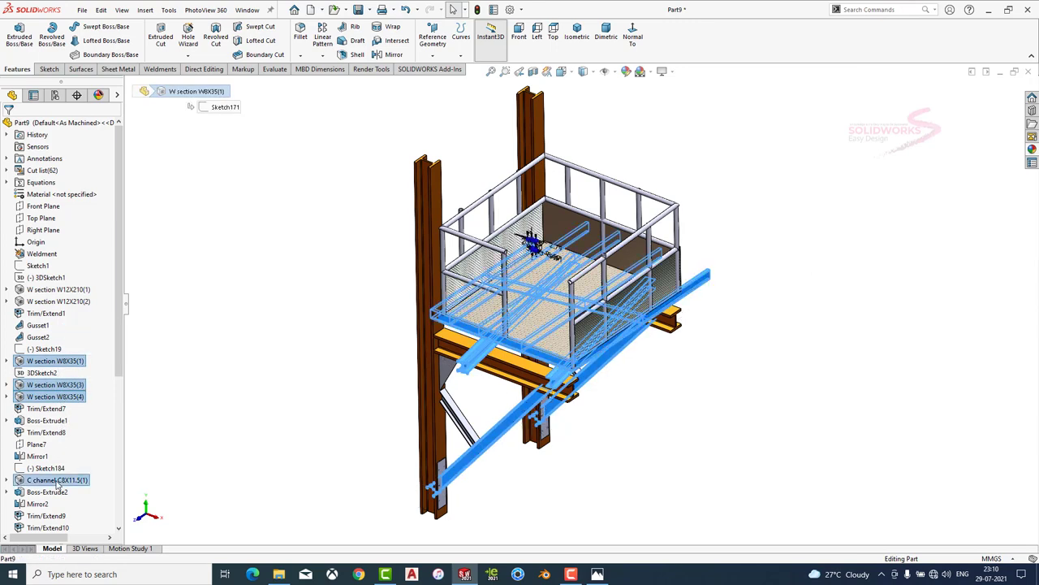
scroll(69, 497, "down", 2)
left_click(57, 481, "ctrl")
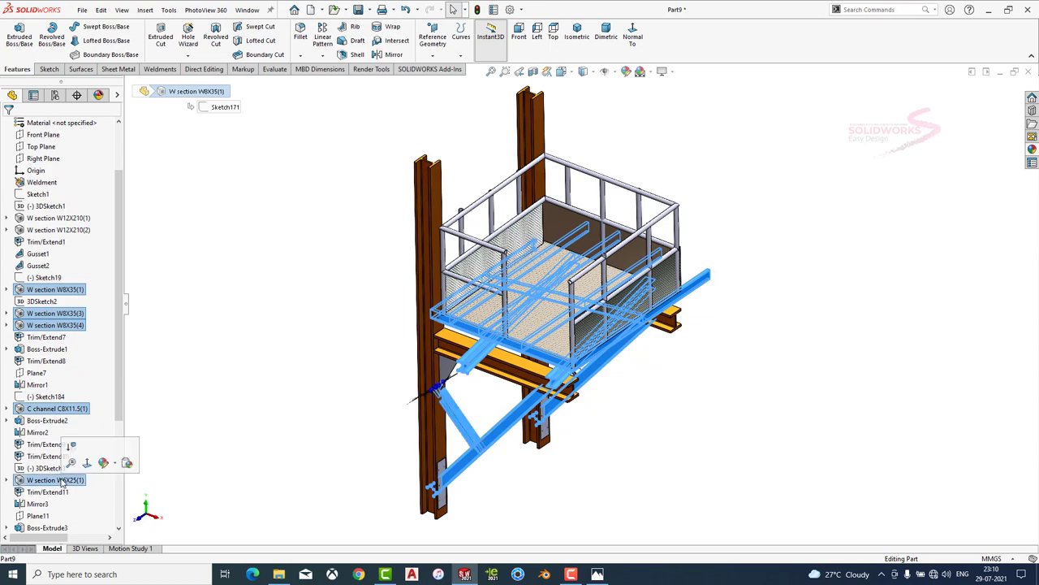
scroll(57, 480, "down", 1)
left_click(1031, 151)
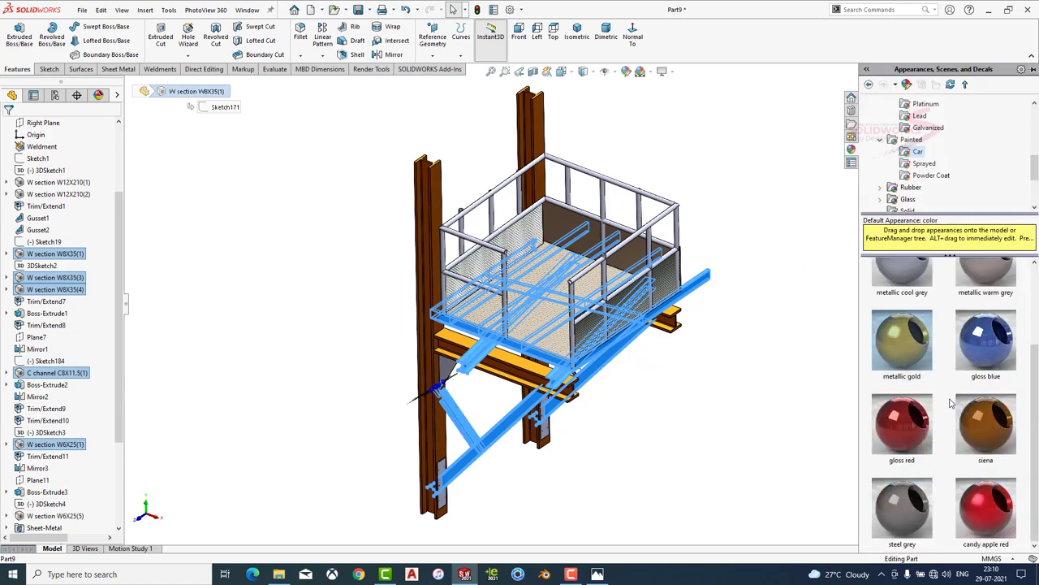
left_click(982, 495)
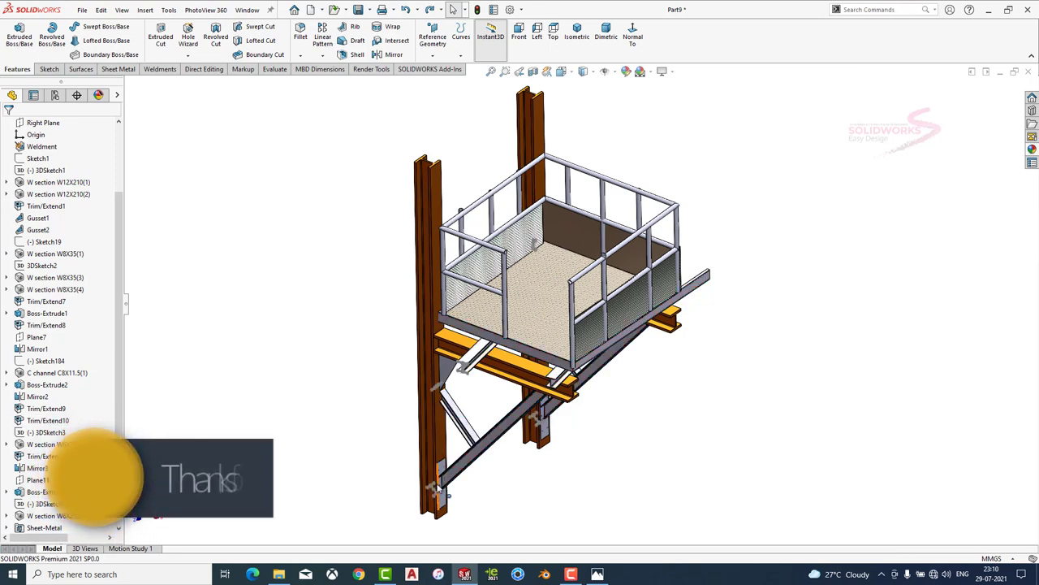
Hide the leftover sketches at the column base and far column, then fit the platform in view.
left_click(496, 411)
left_click(546, 374)
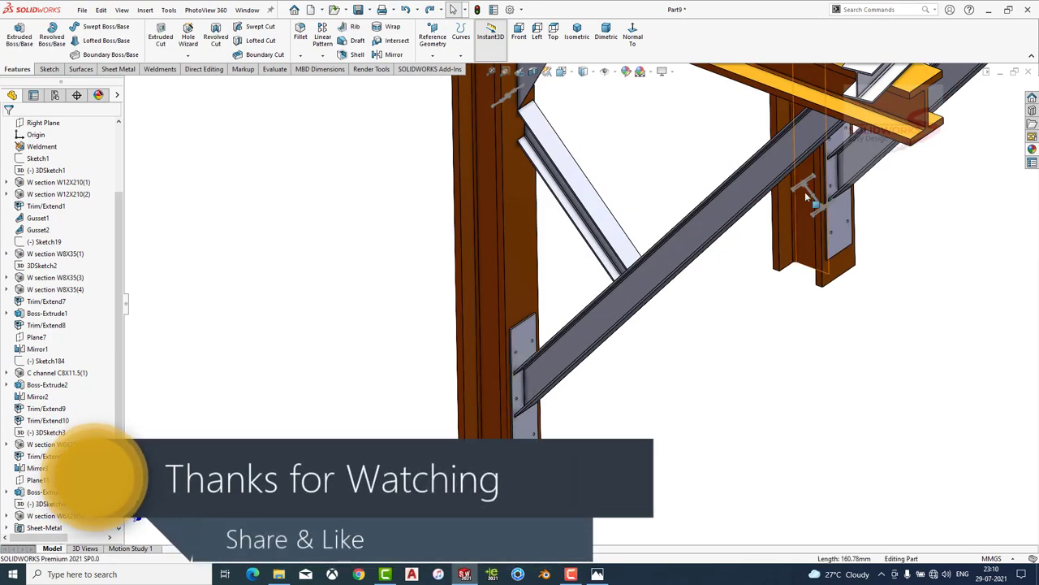
left_click(805, 191)
left_click(859, 156)
left_click(505, 103)
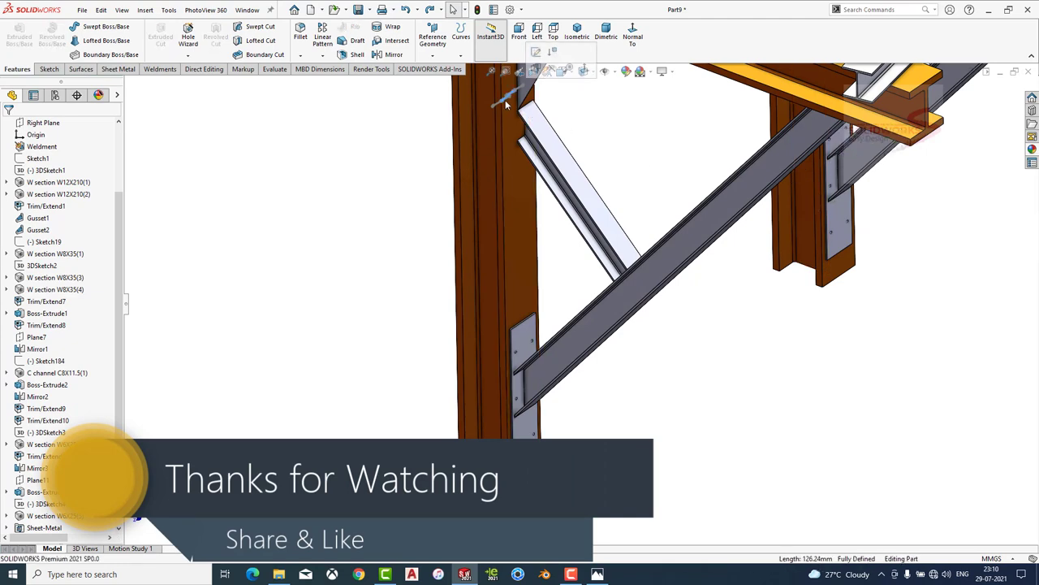
left_click(555, 70)
scroll(568, 203, "up", 5)
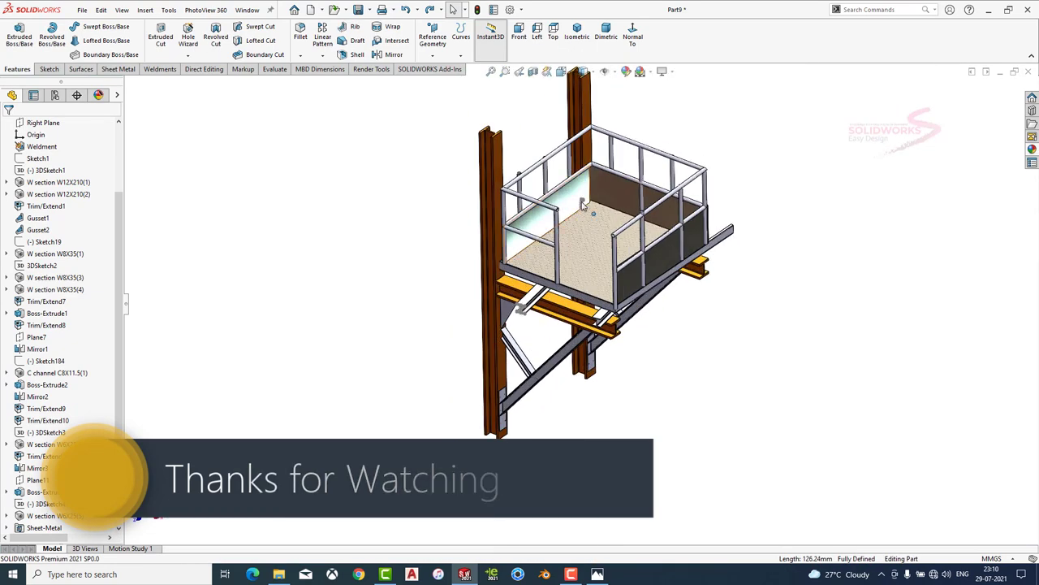
left_click(620, 180)
left_click(777, 154)
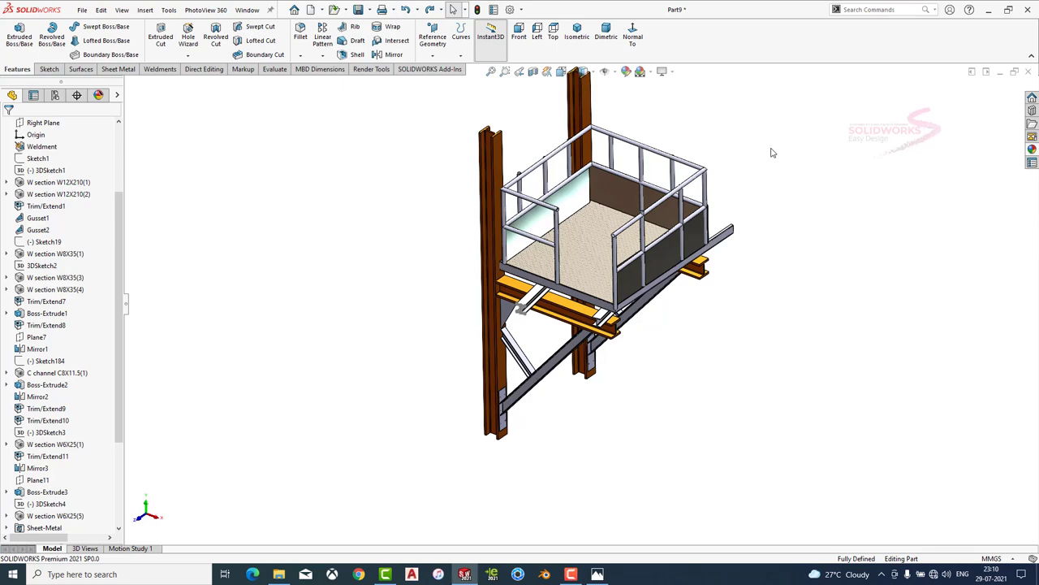